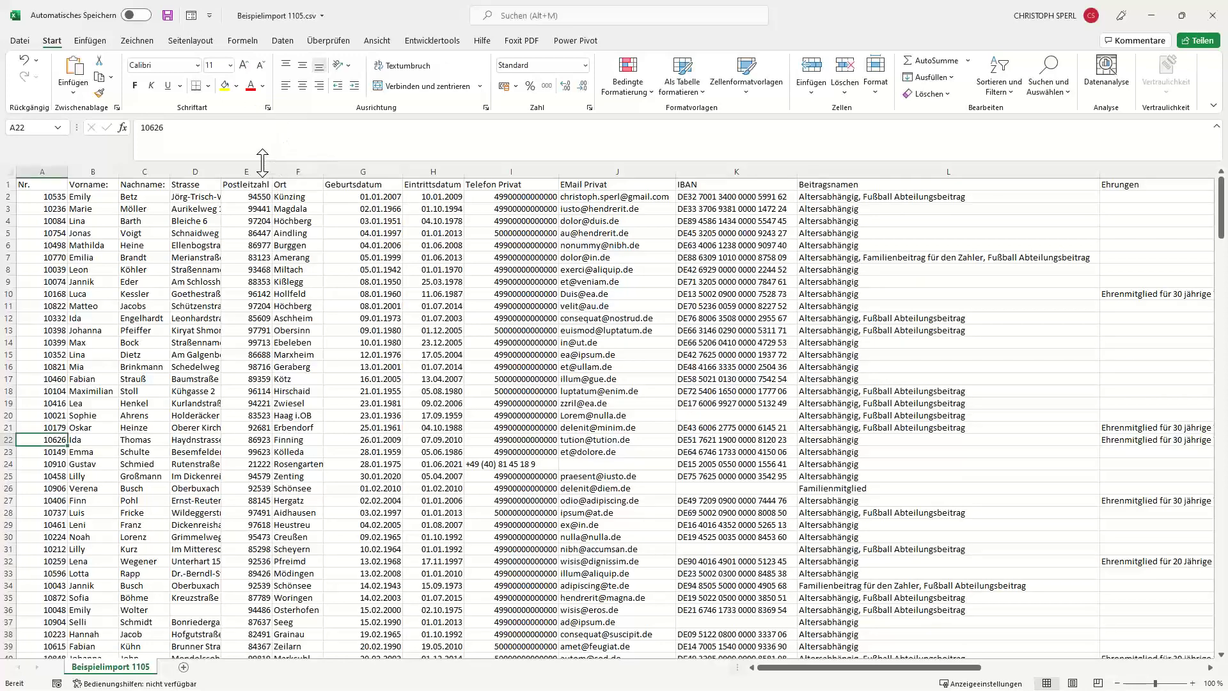
Step: Shrink the formula bar to a single line and select cell K24 in the IBAN column
left_click_drag(260, 153, 256, 132)
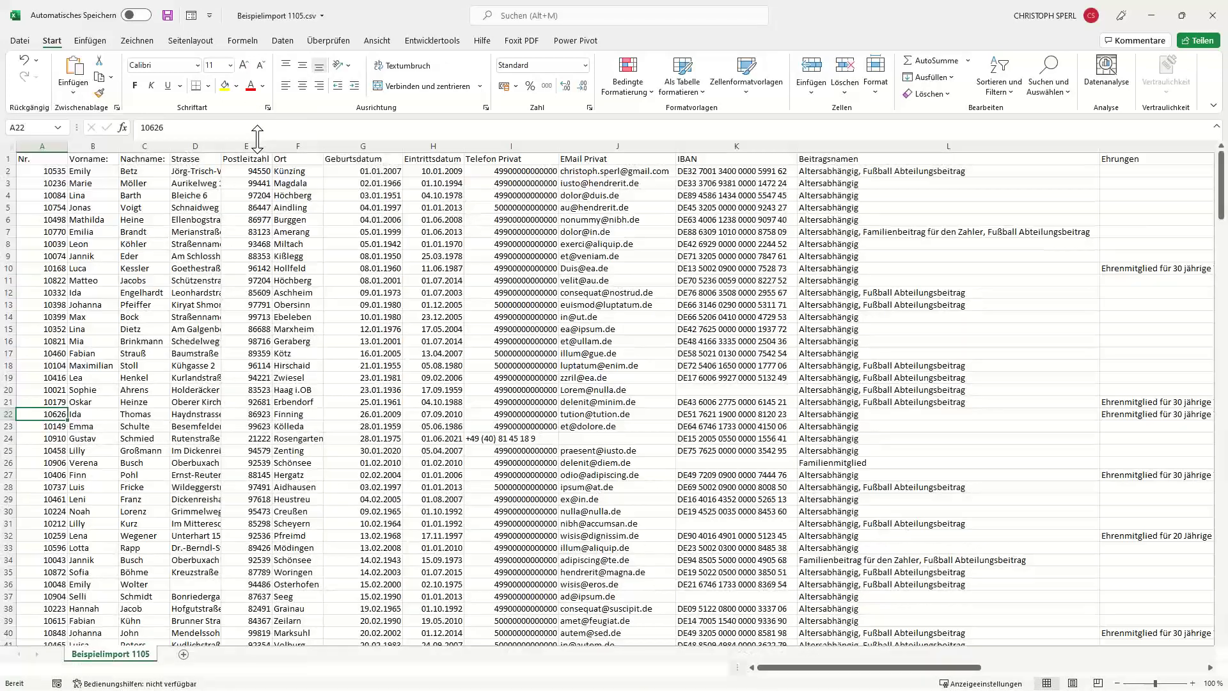
left_click(716, 439)
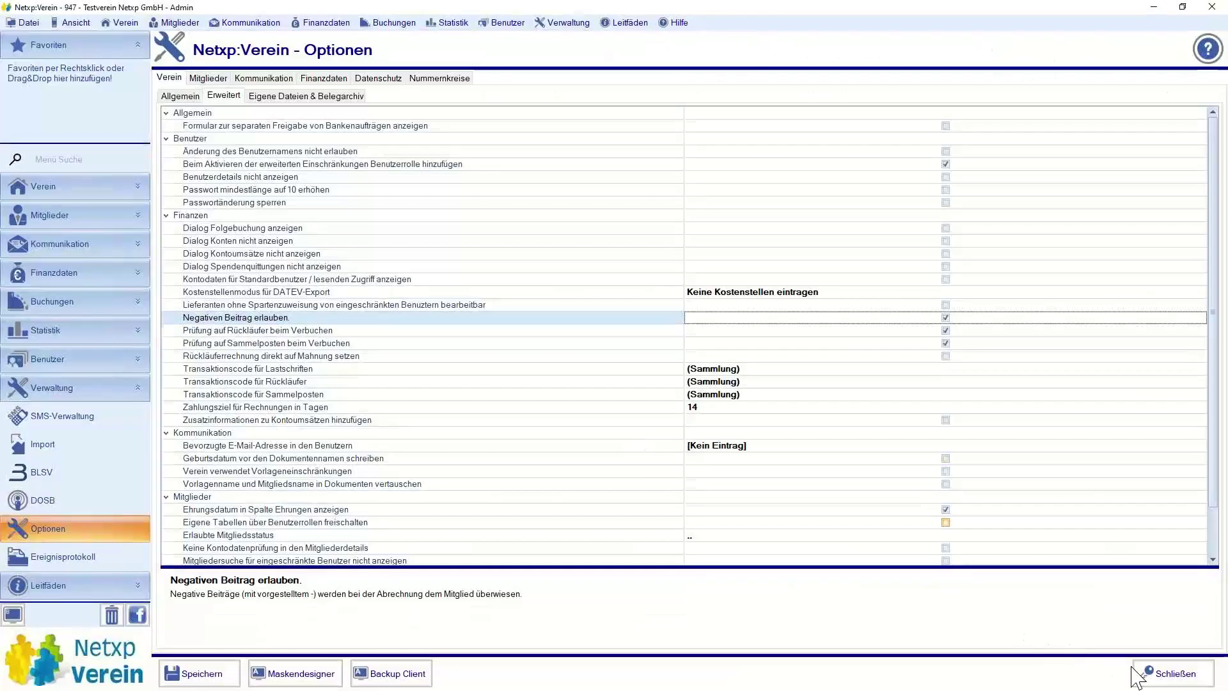
Step: Switch to Netxp:Verein, close the options page and open the member list (Mitgliederliste)
left_click(1145, 675)
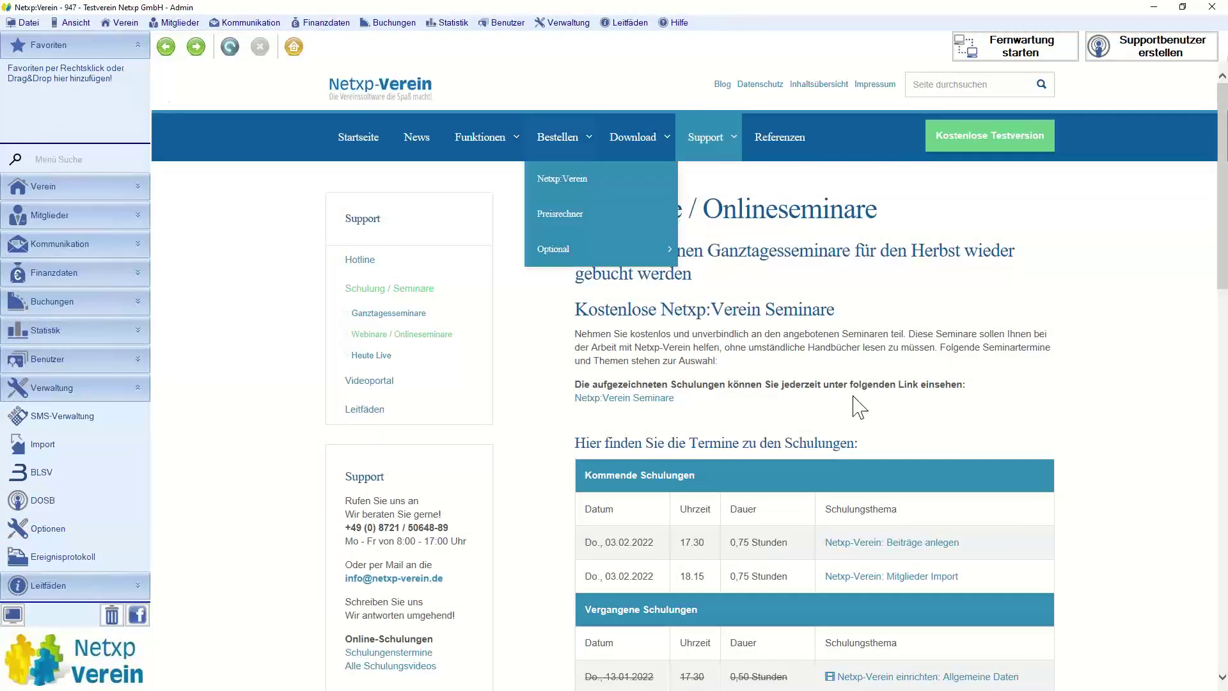
left_click(137, 388)
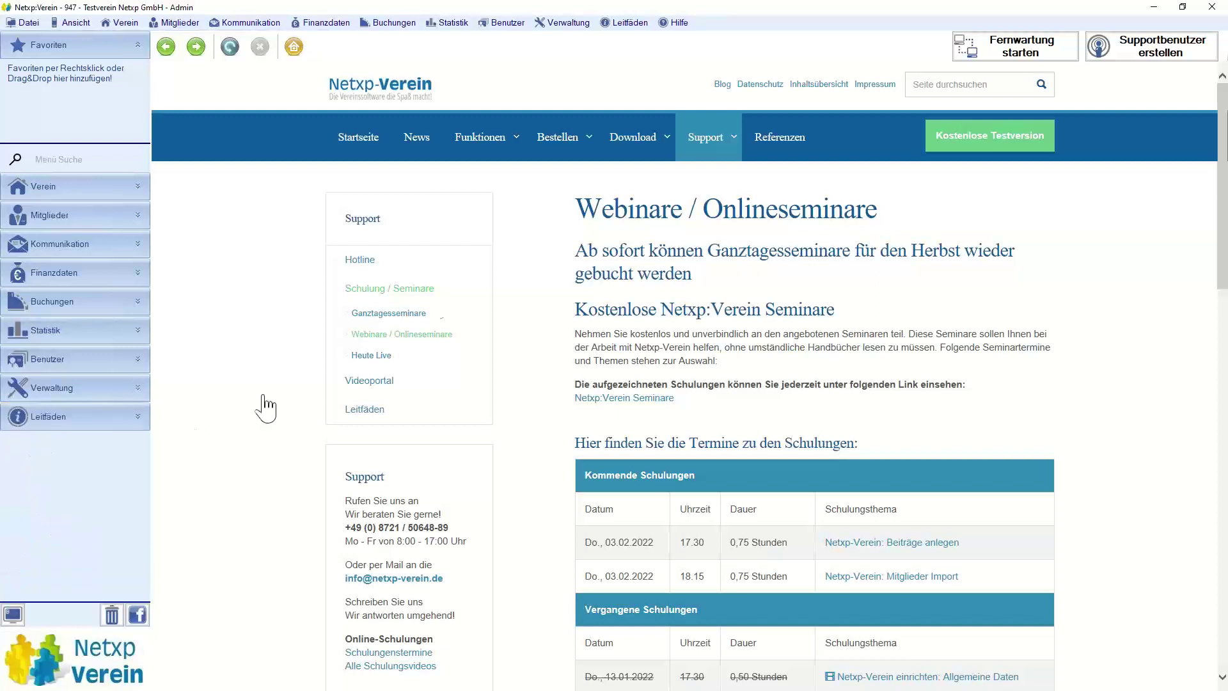
left_click(79, 215)
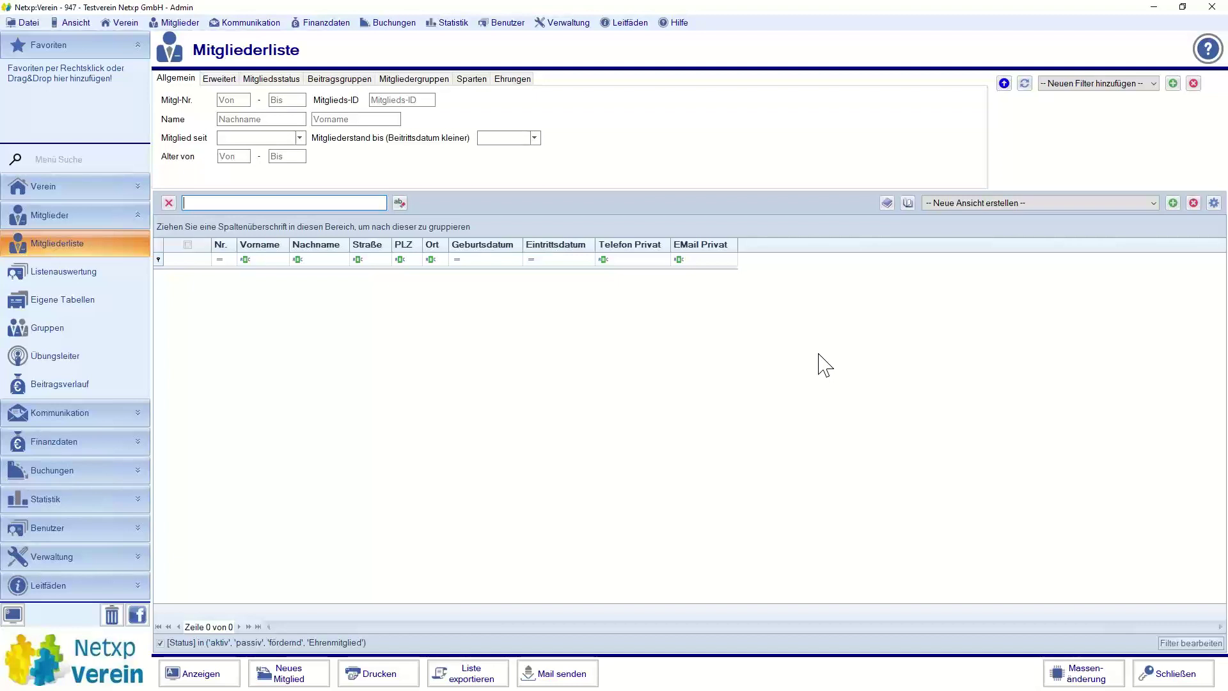
Step: Open the Import preselection page from the administration area (Verwaltung)
left_click(137, 216)
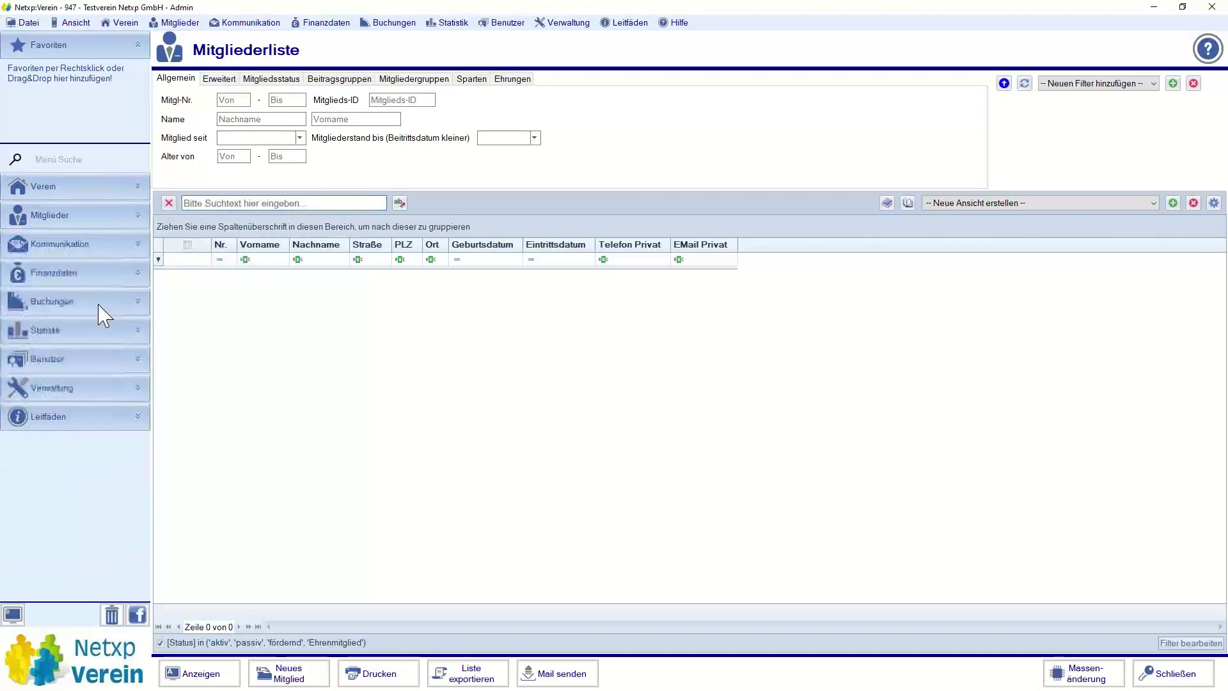
left_click(103, 387)
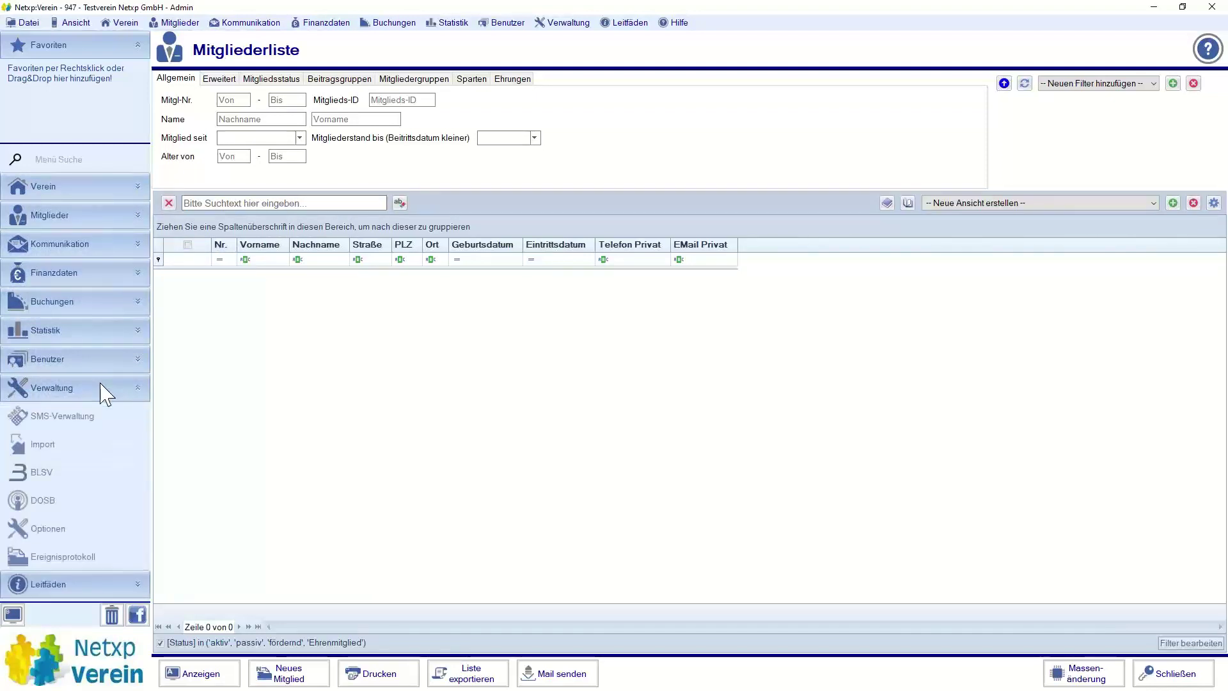
left_click(75, 448)
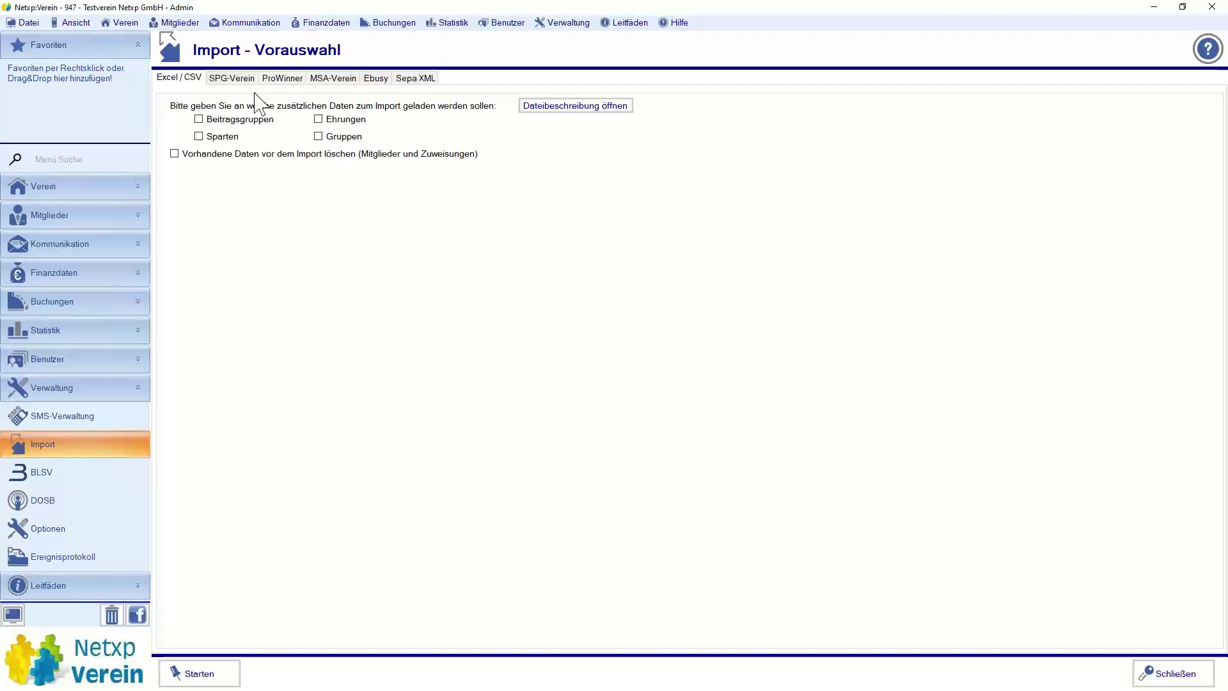
Step: Look through the SPG-Verein, ProWinner, MSA-Verein, Ebusy and Sepa XML import sources
left_click(229, 79)
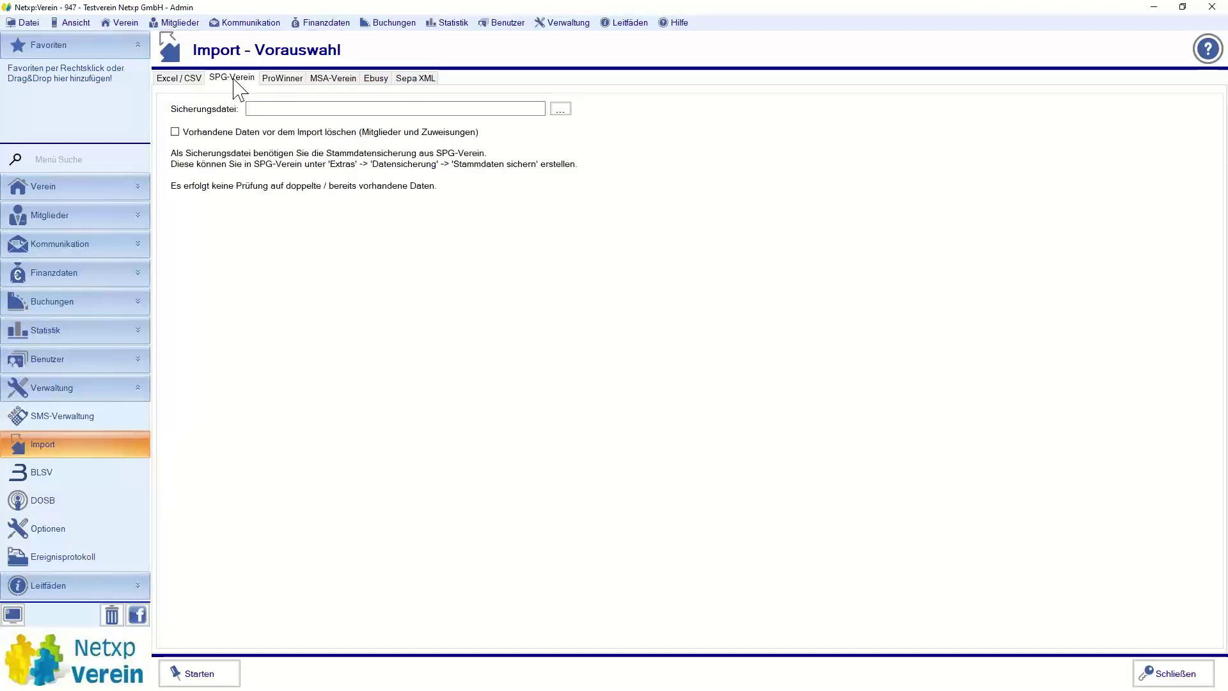
left_click(288, 79)
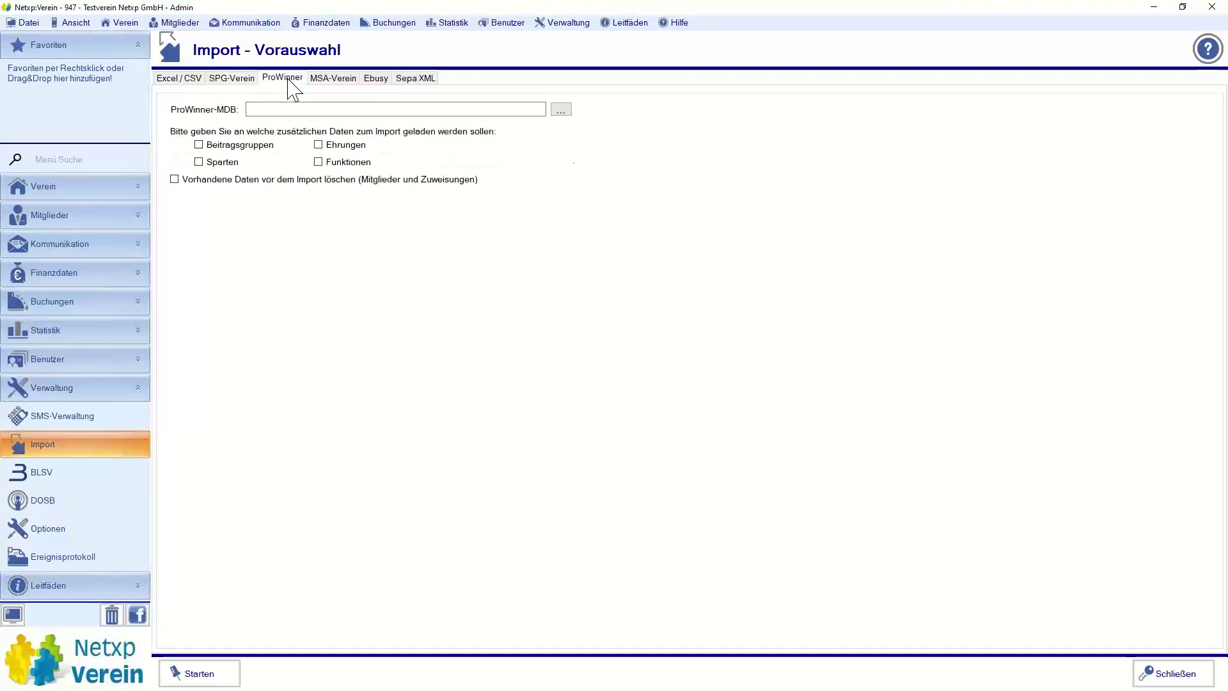
left_click(341, 79)
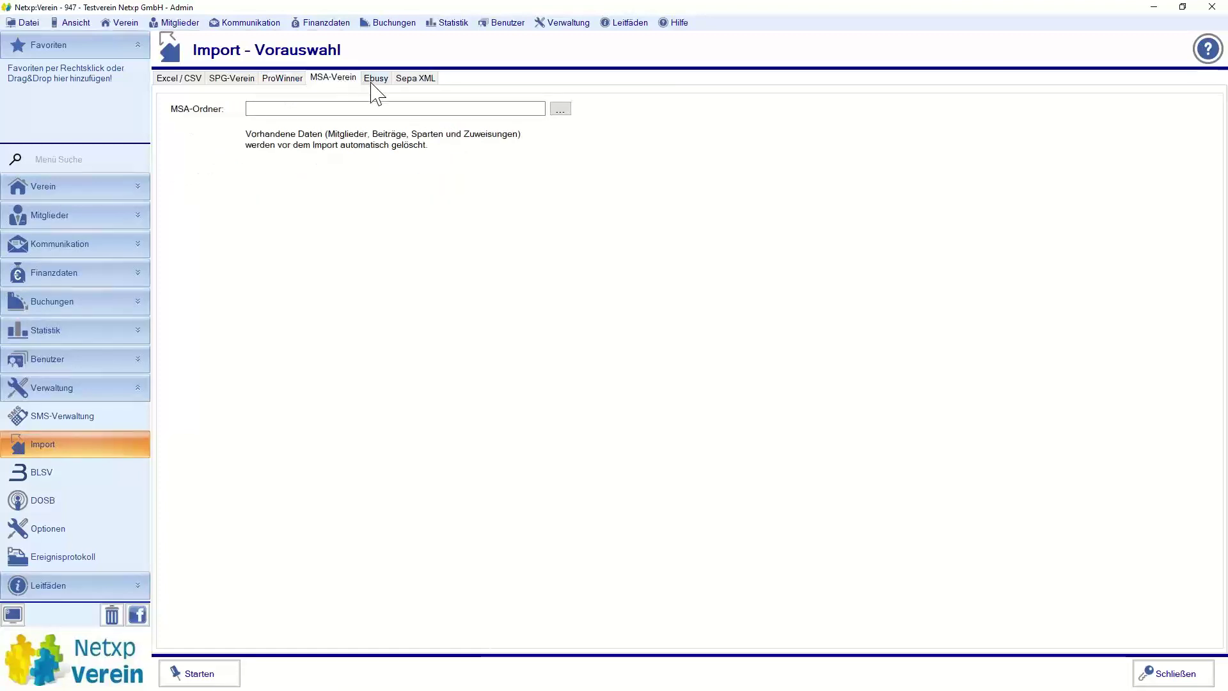
left_click(377, 80)
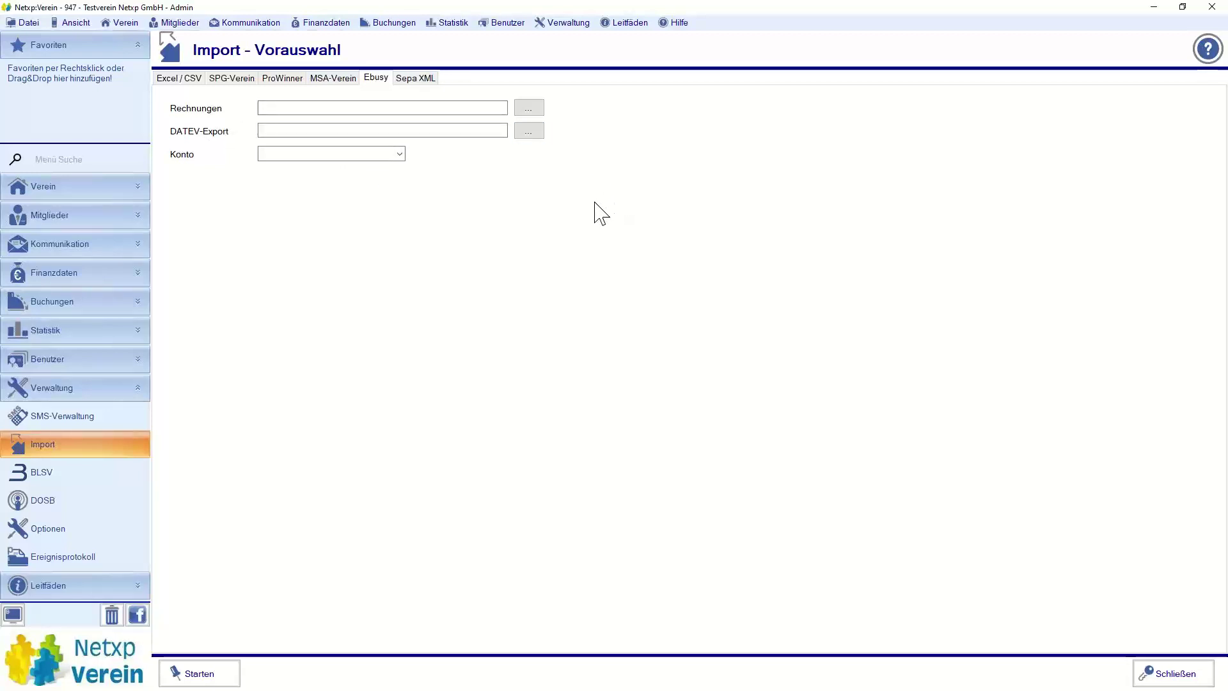
left_click(420, 80)
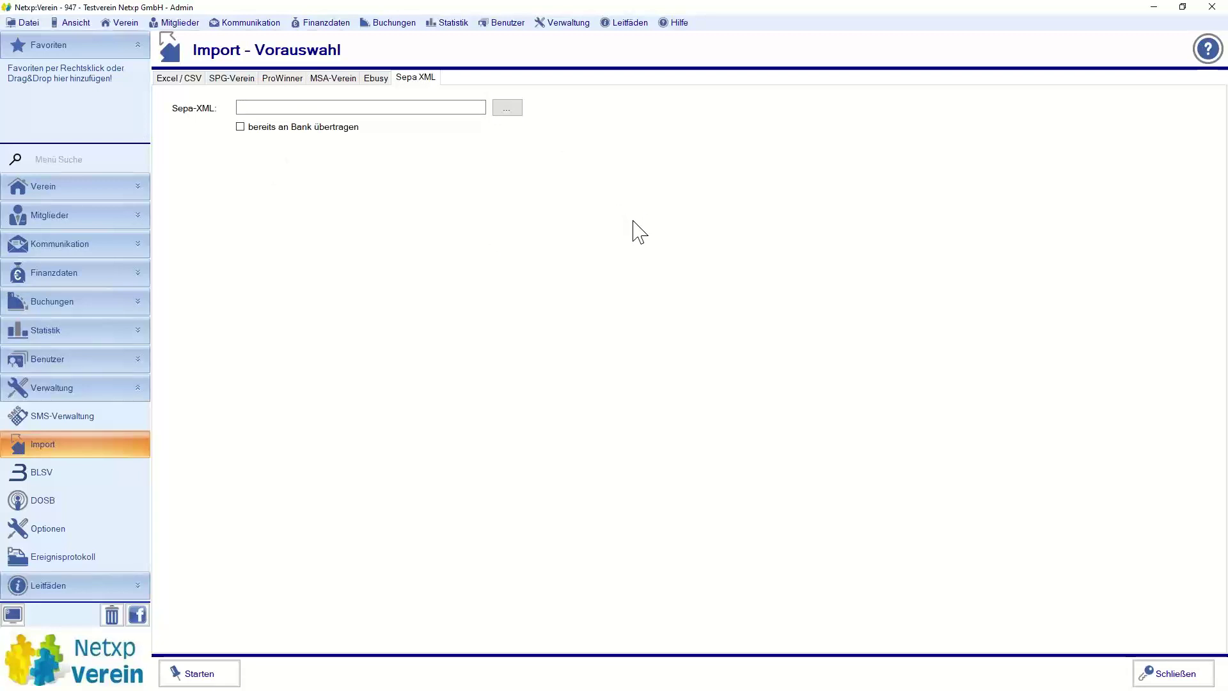
Step: Compare the input fields of the Ebusy import with those of the Sepa XML import
left_click(376, 78)
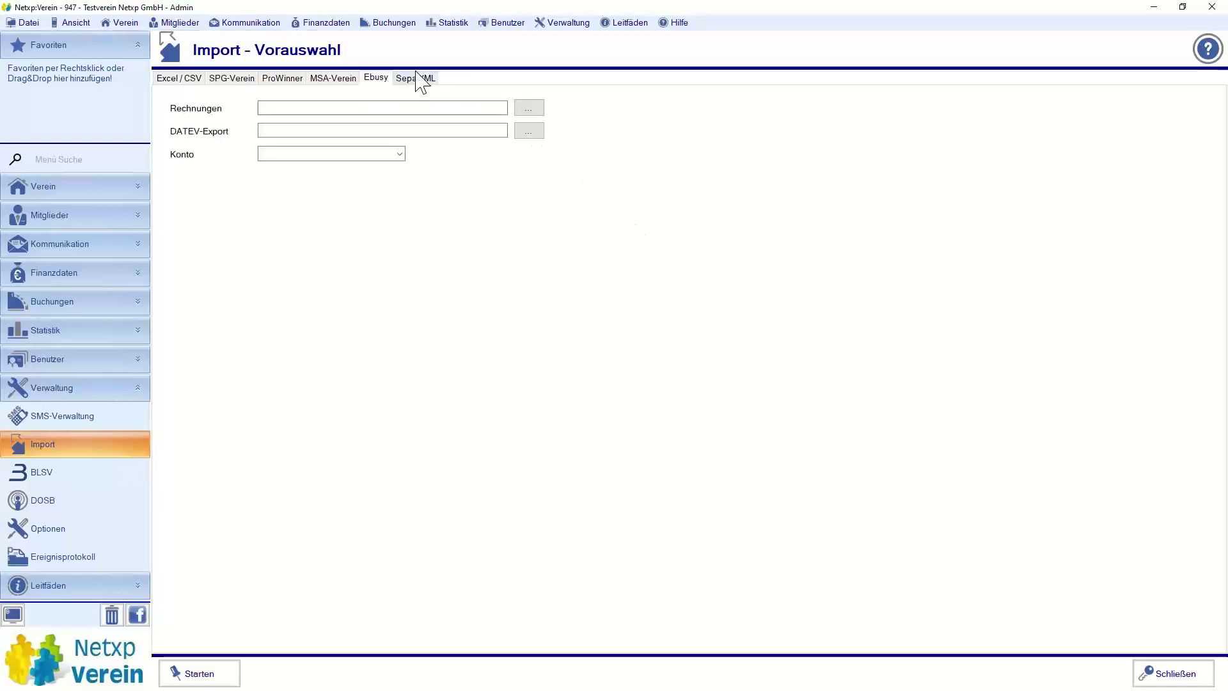
left_click(416, 77)
left_click(381, 78)
left_click(415, 78)
left_click(382, 78)
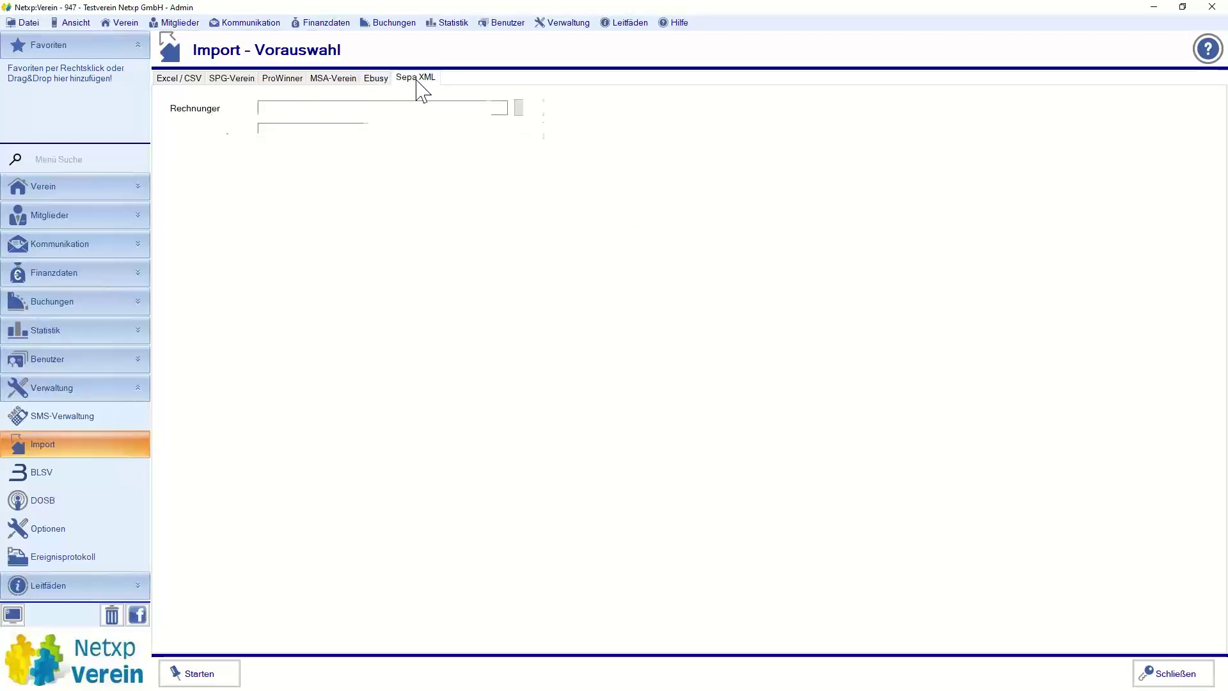
left_click(403, 82)
left_click(379, 80)
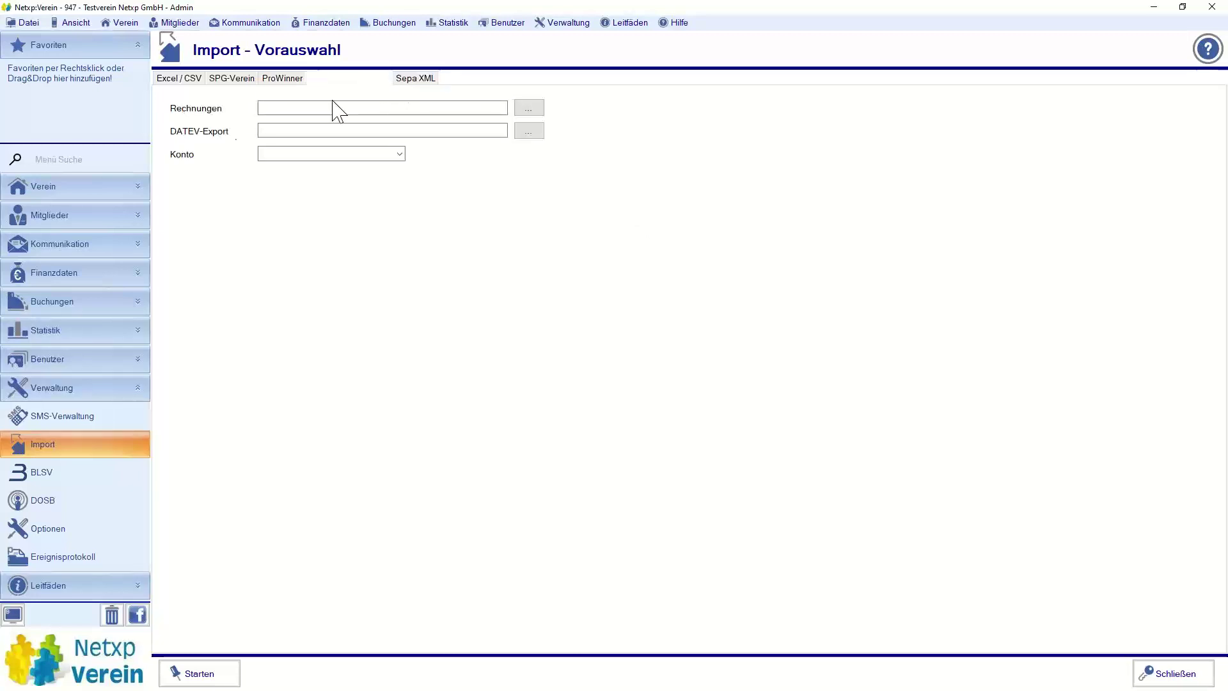
left_click(415, 78)
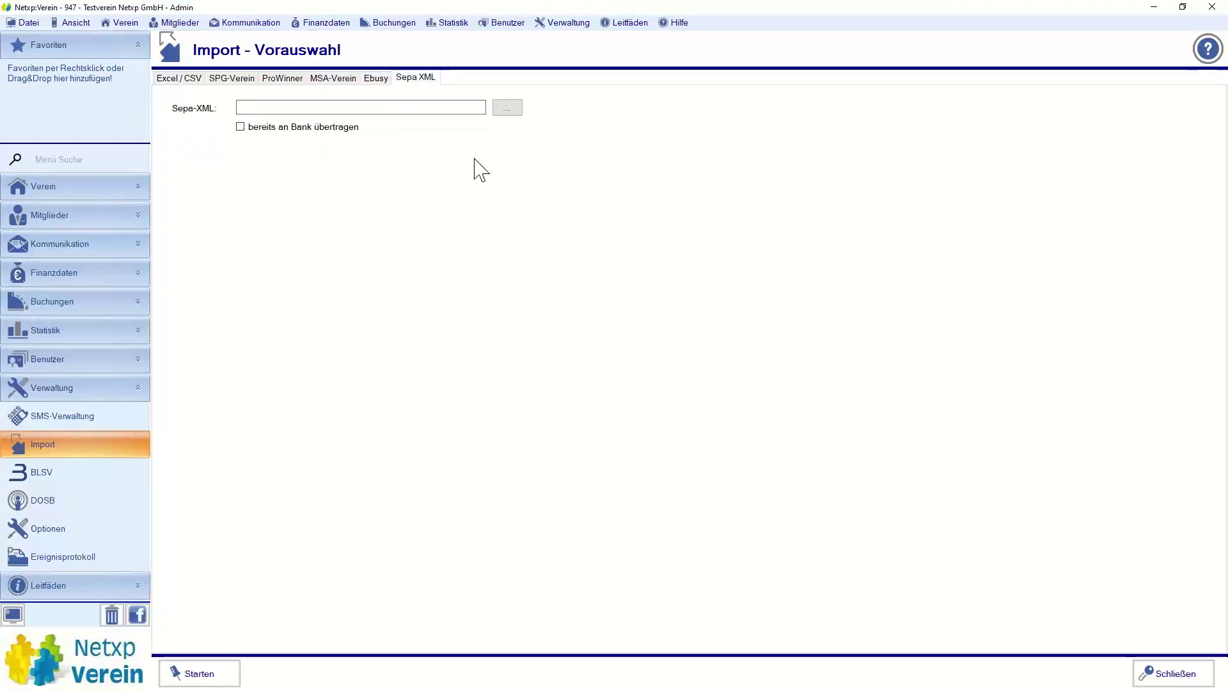
Step: Review the backup file, MDB and folder import options for SPG-Verein, ProWinner and MSA-Verein
left_click(249, 85)
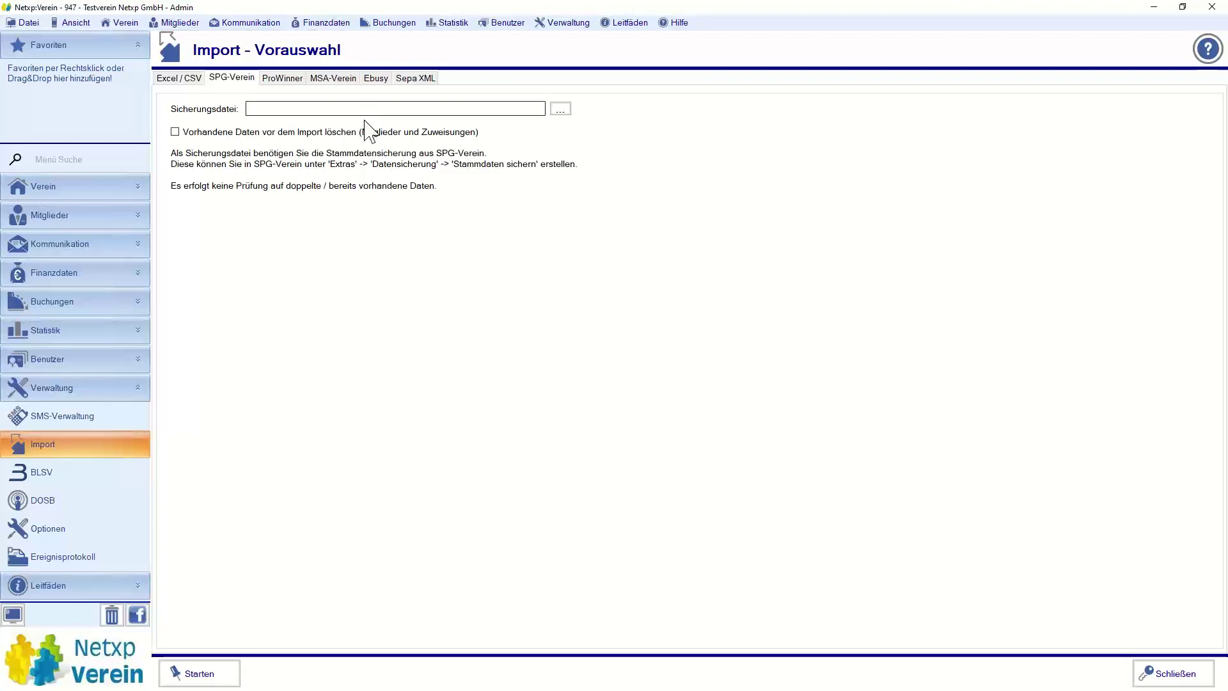
left_click(286, 78)
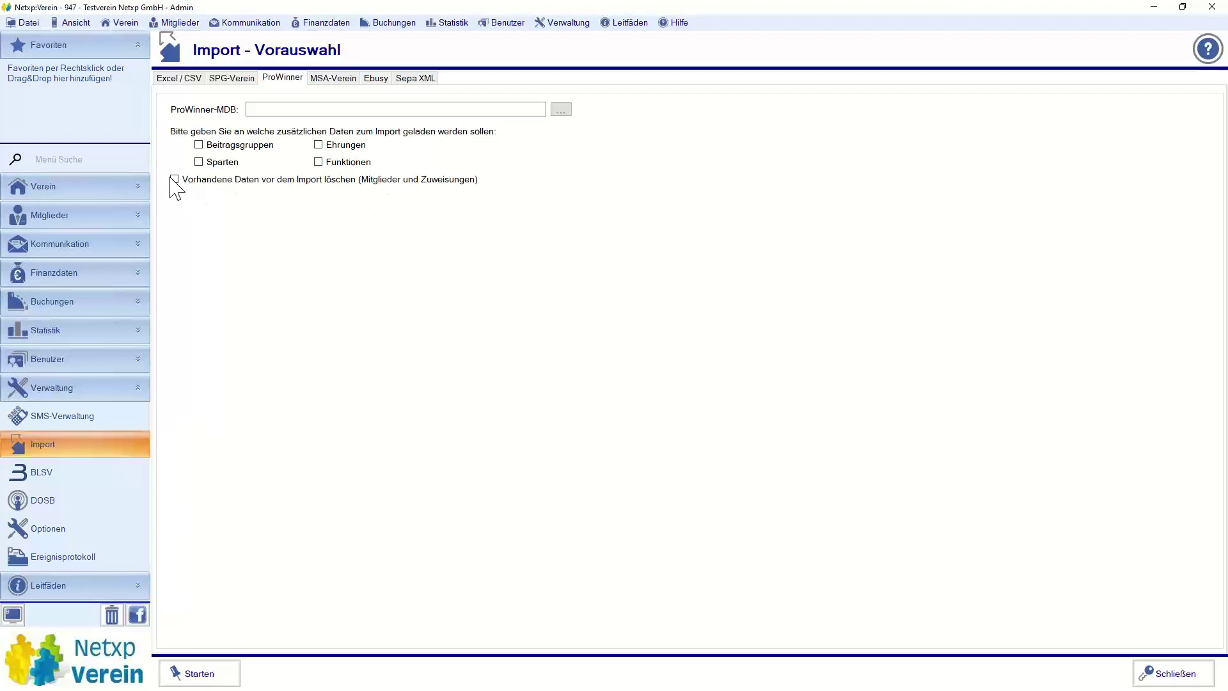
left_click(223, 182)
left_click(325, 80)
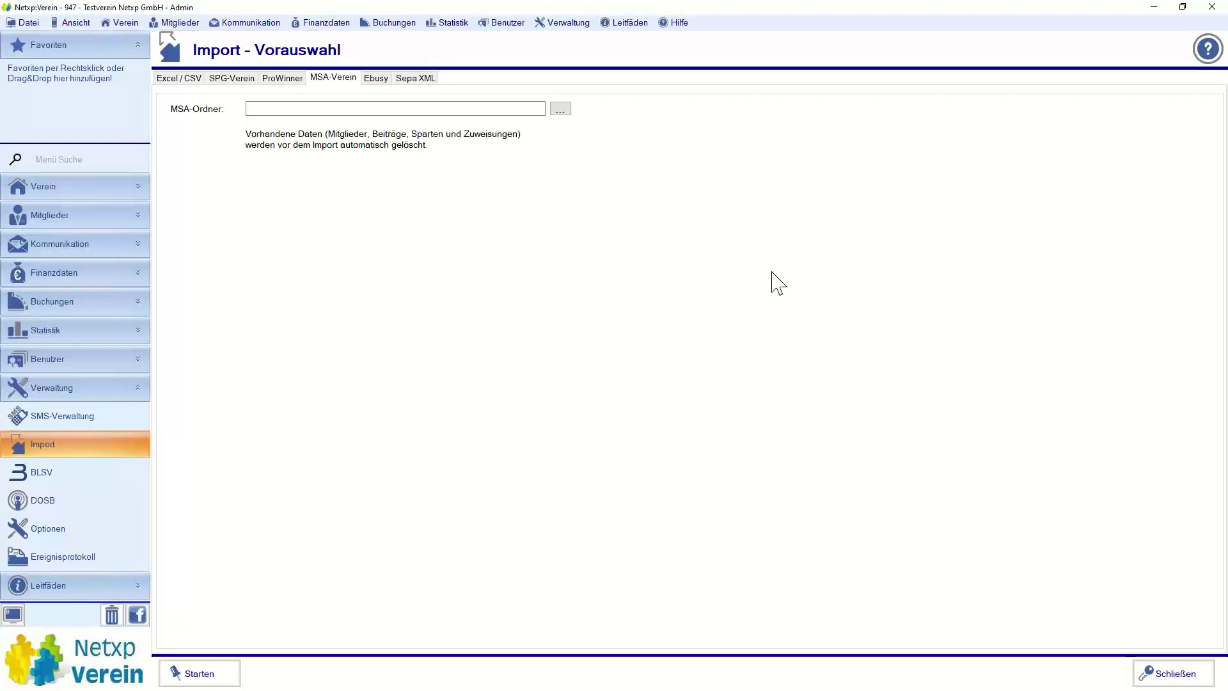
Step: Open the file description for the Excel/CSV import and skim its pages on columns and Sparten
left_click(179, 77)
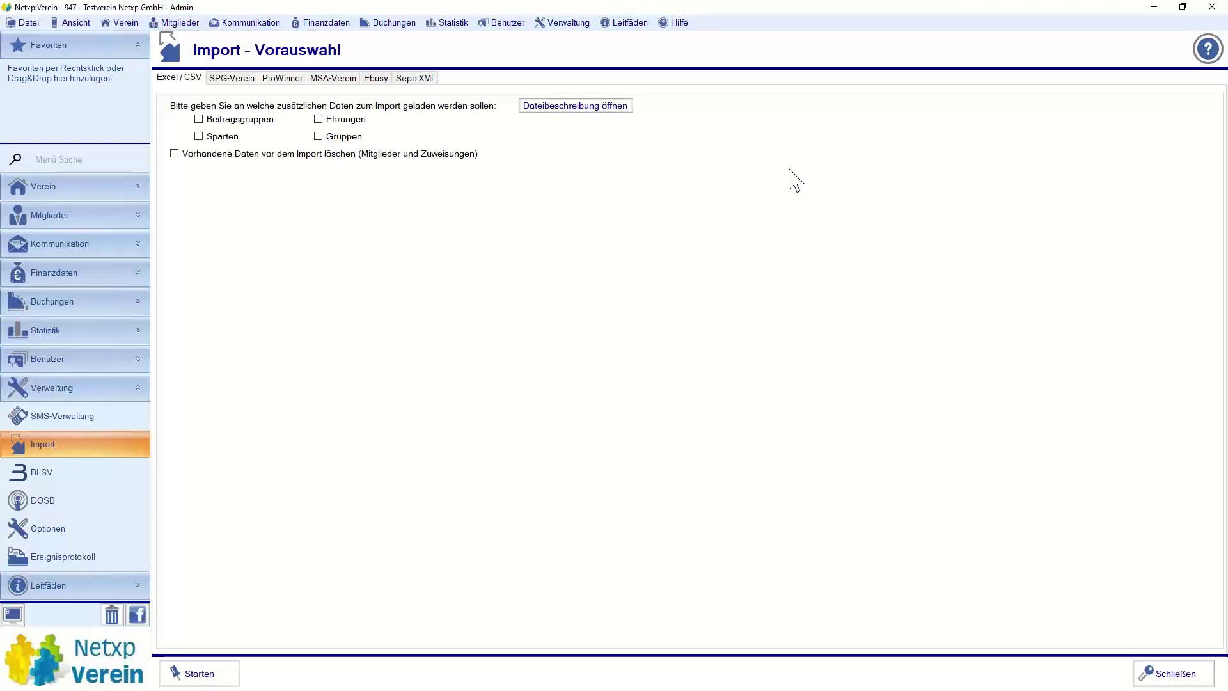
left_click(593, 110)
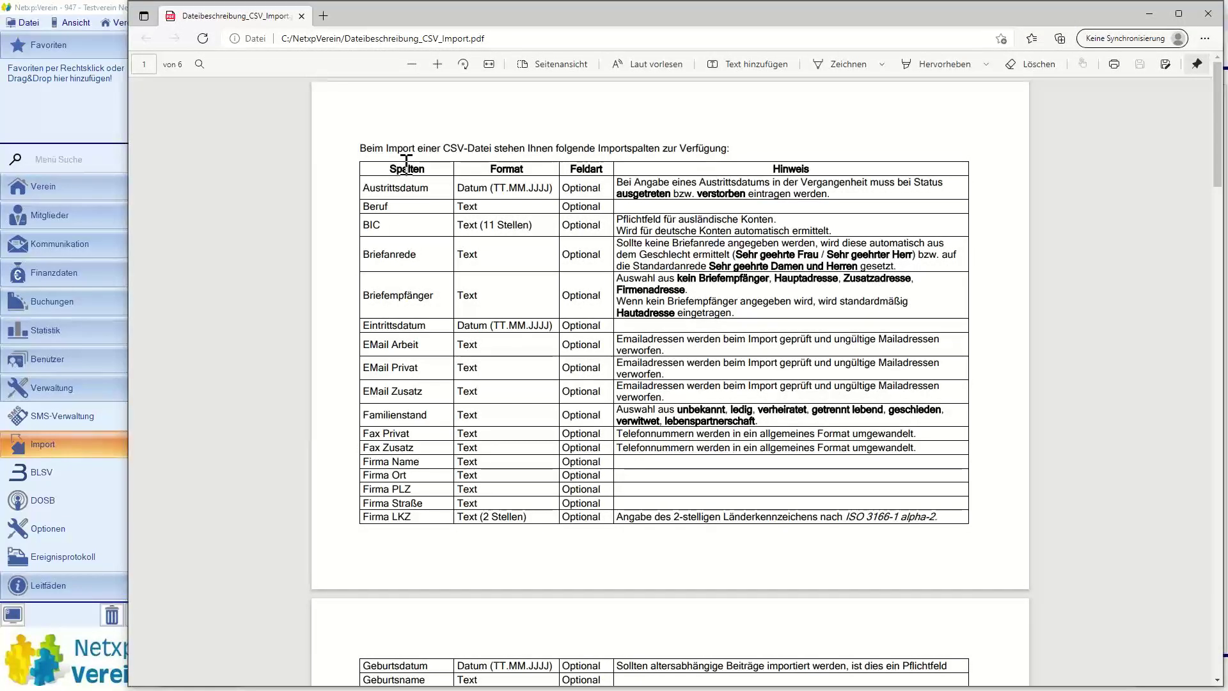
scroll(731, 241, "down", 4)
scroll(732, 242, "down", 14)
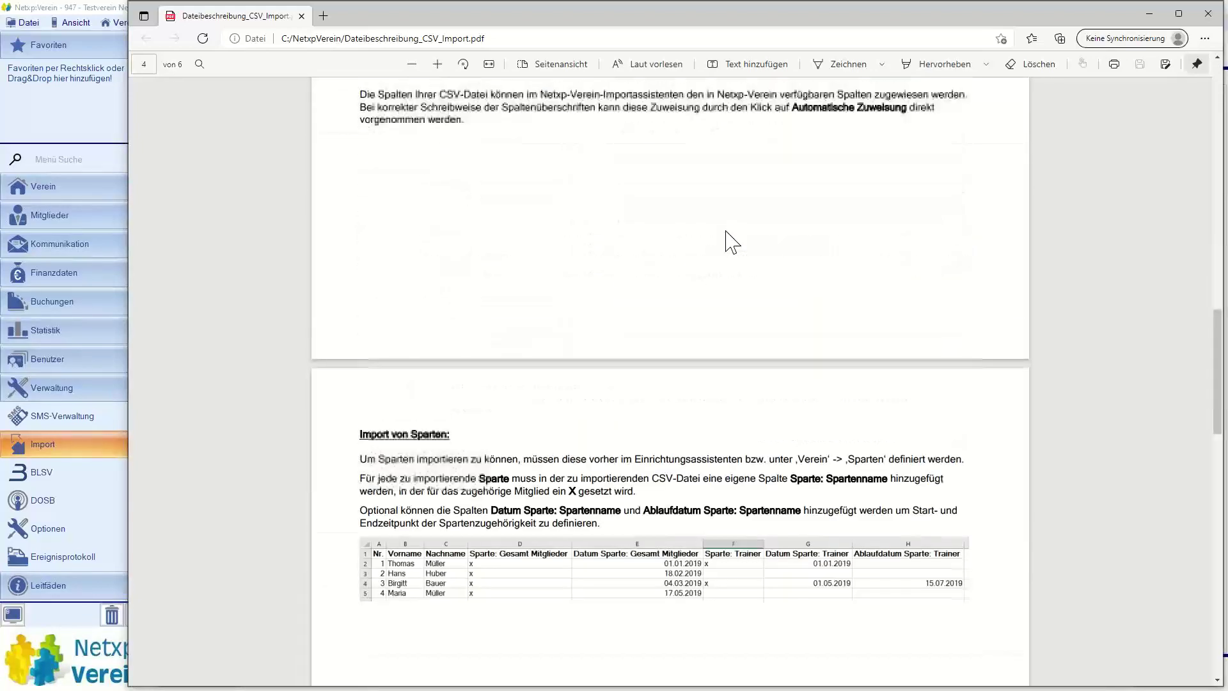
scroll(731, 242, "down", 5)
scroll(731, 244, "up", 9)
scroll(732, 242, "up", 14)
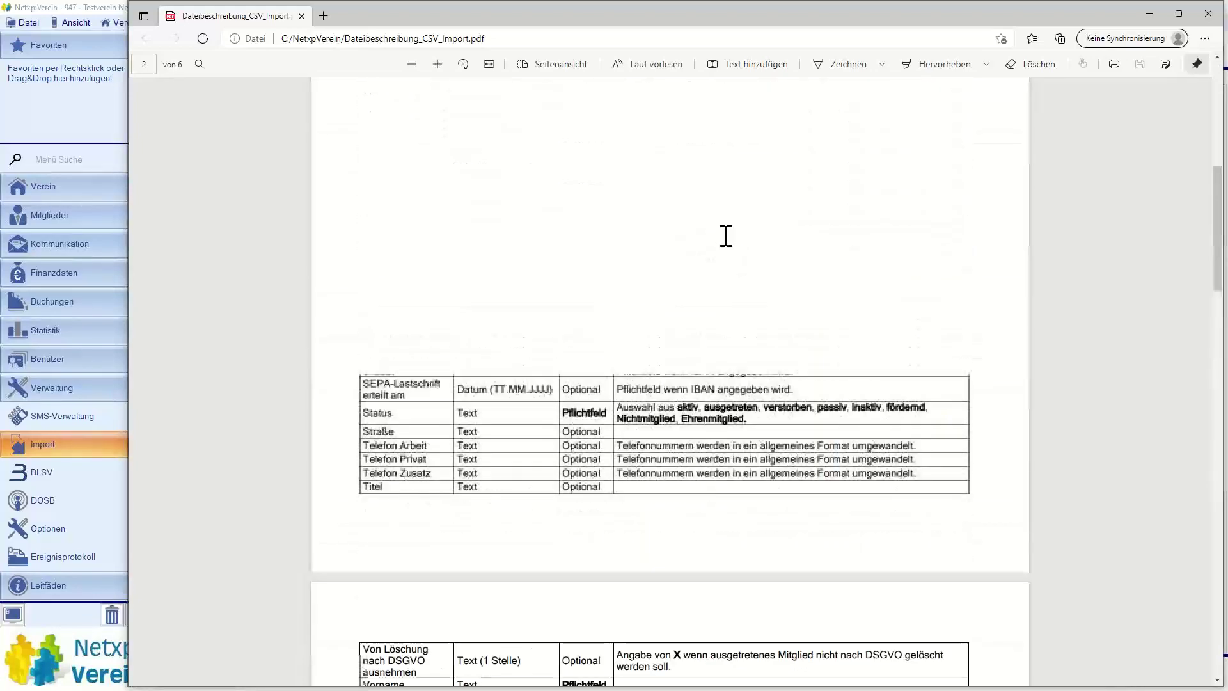
Step: Examine the import column table for formats, mandatory fields and notes, and close the file description
scroll(725, 240, "down", 5)
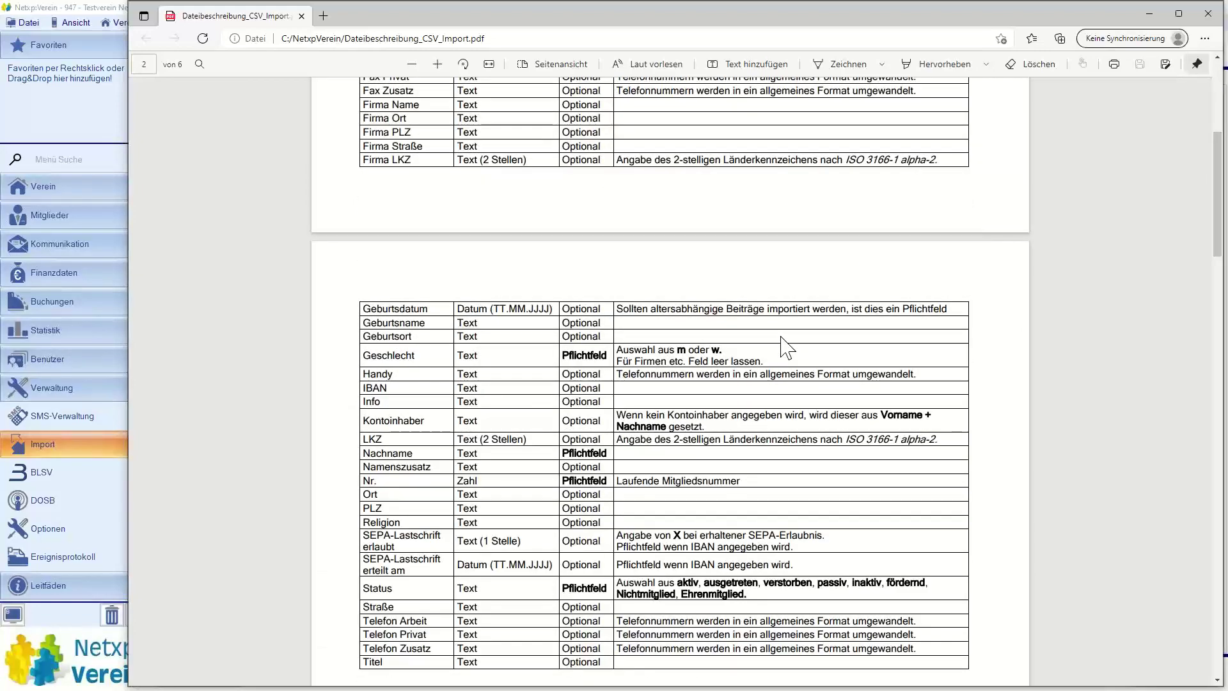
scroll(765, 371, "up", 5)
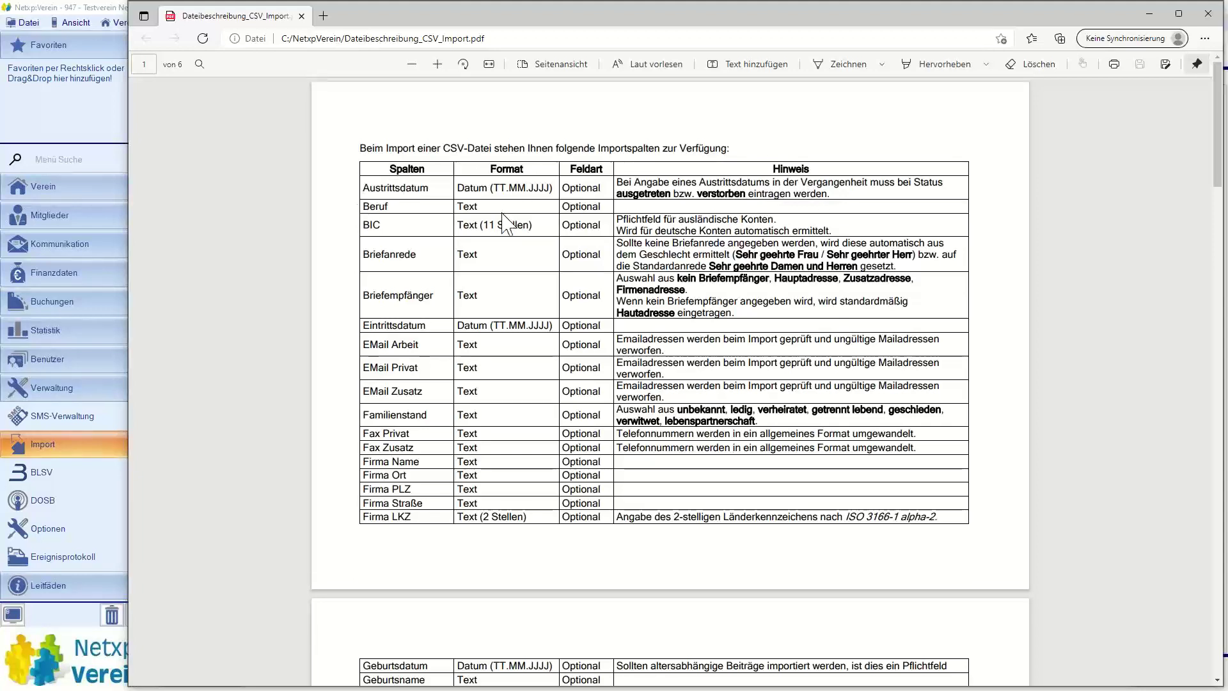
scroll(626, 374, "down", 6)
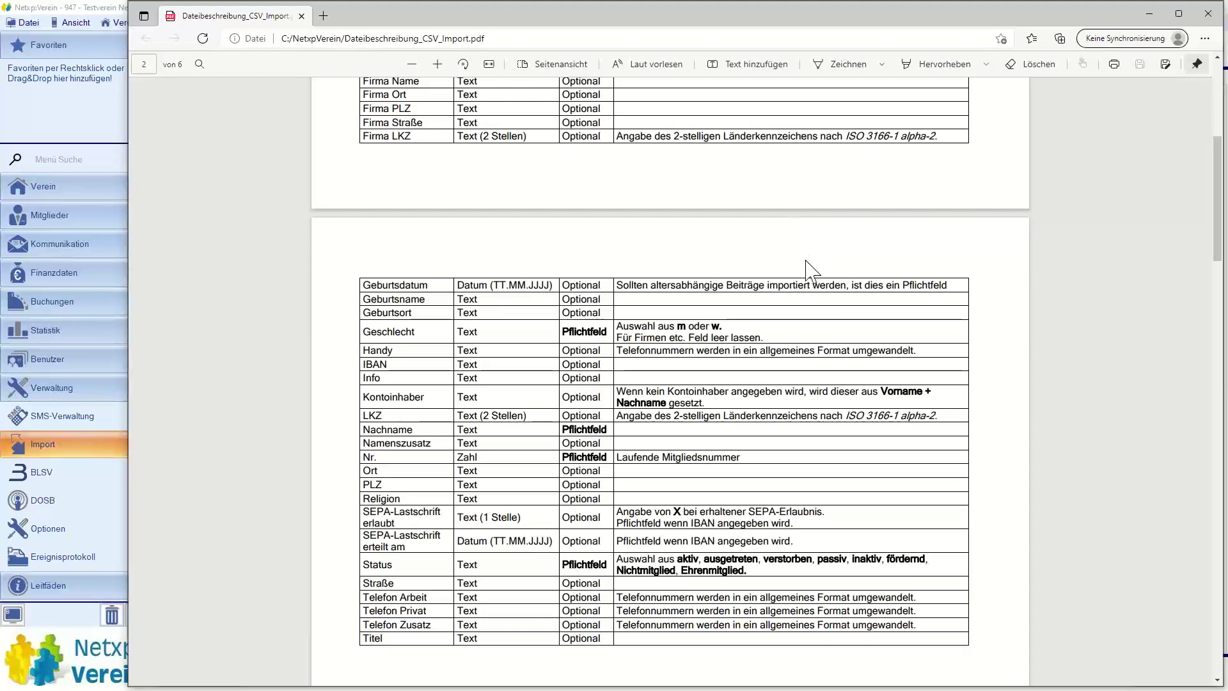
scroll(795, 236, "down", 9)
scroll(794, 303, "up", 9)
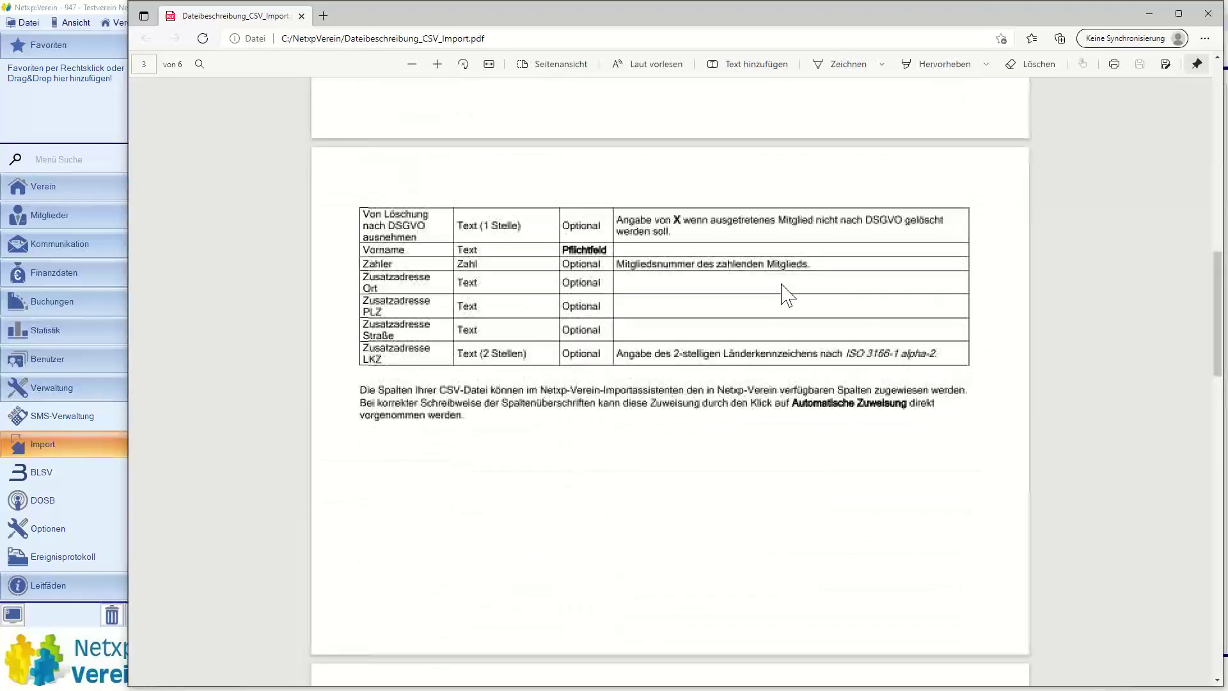
scroll(784, 295, "up", 6)
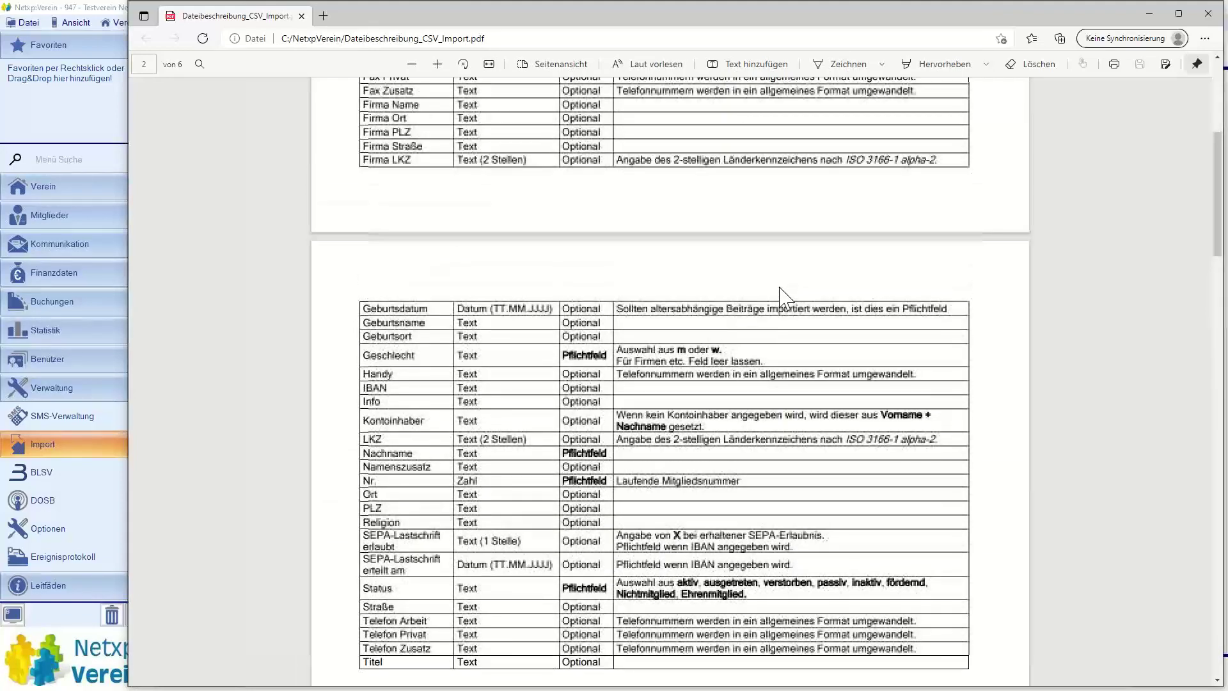
left_click(1208, 13)
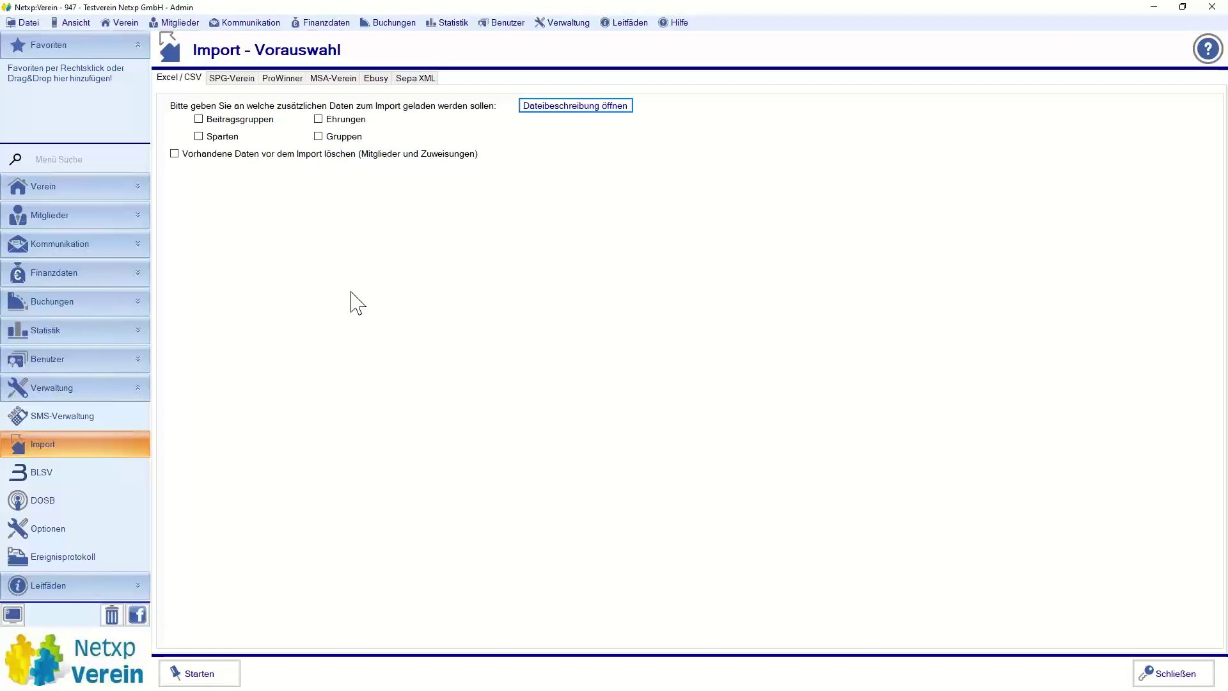
Step: Switch to Beispielimport 1105.csv in Excel and select the "Nr." header in cell A1
key("alt+Tab")
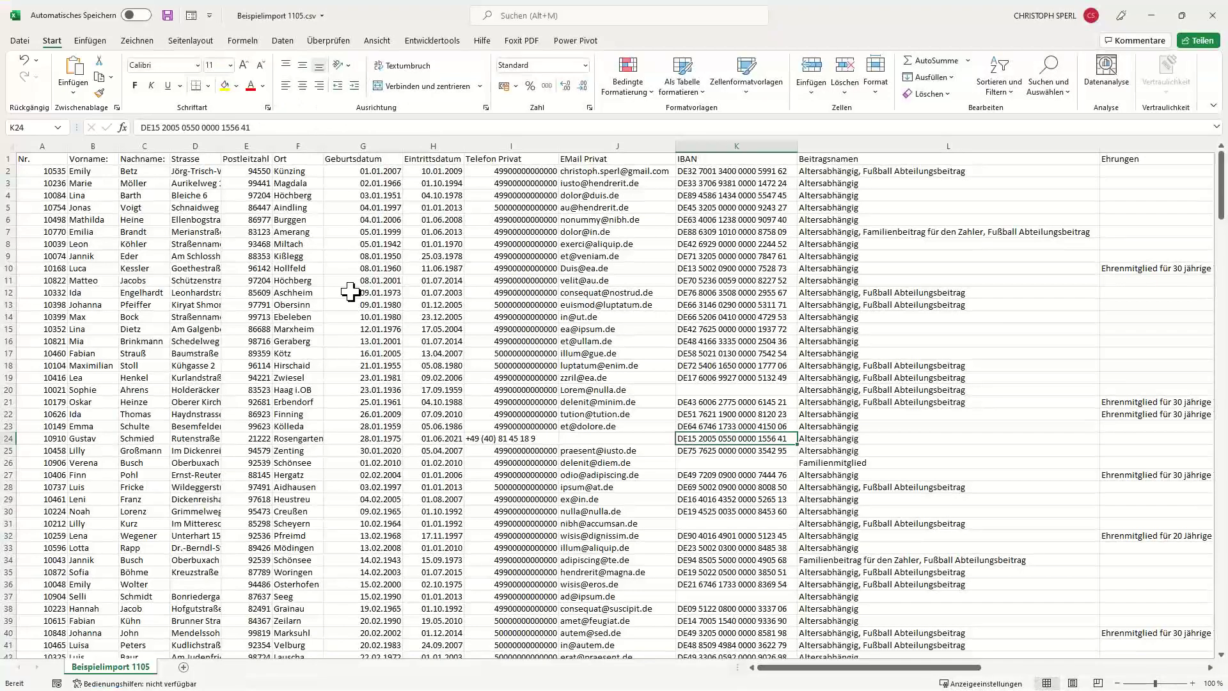
left_click(377, 291)
key("Left")
key("Left")
key("Left")
key("Left")
key("Left")
key("Left")
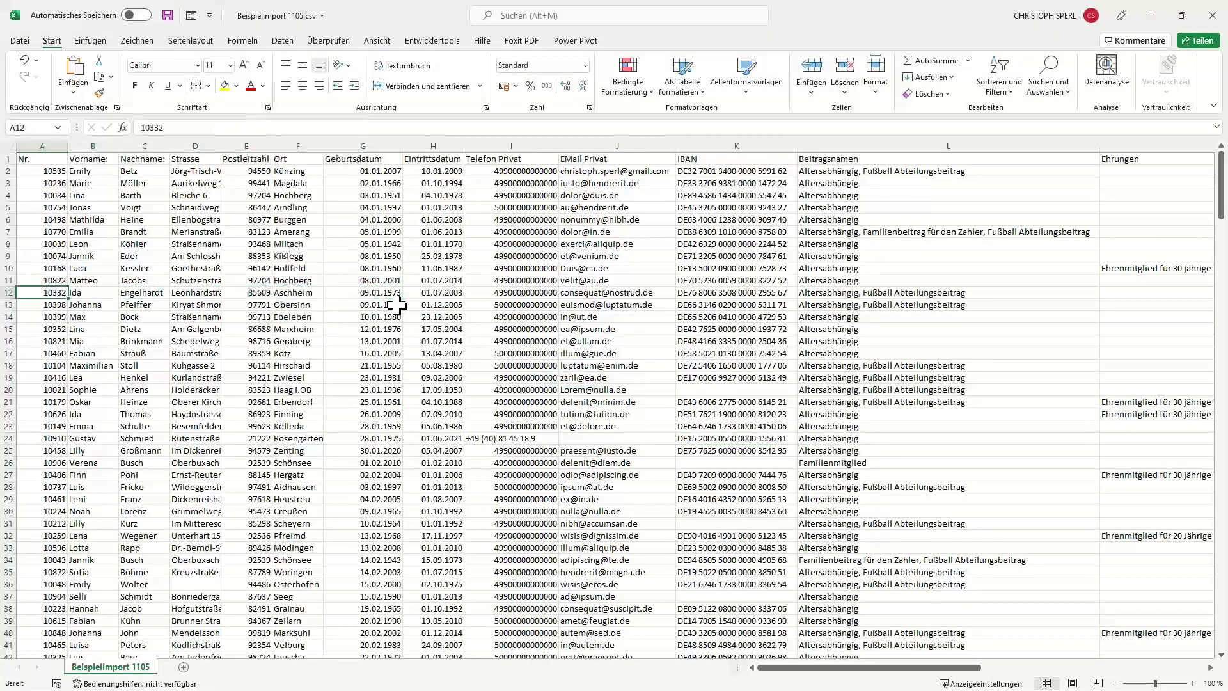
key("Up")
key("Up")
key("Up")
key("Up")
key("Up")
key("Up")
key("Up")
key("Up")
key("Up")
key("Up")
key("Up")
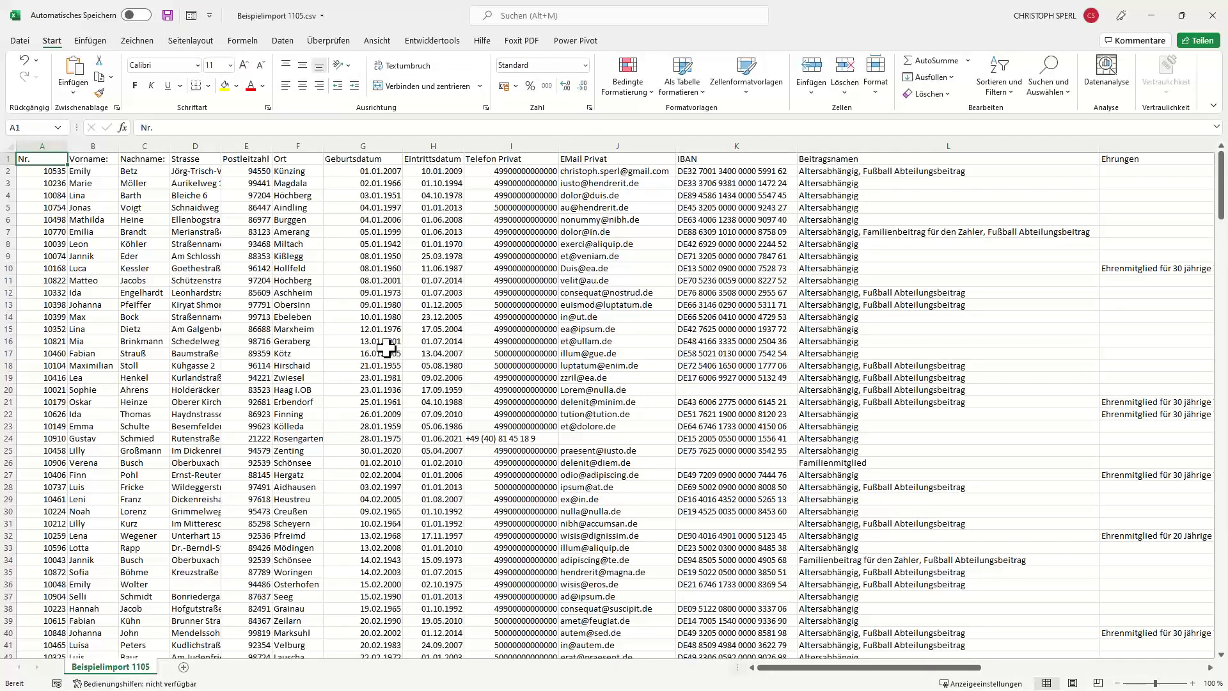
Step: View the workbook information and the Excel account page with its product and version details
left_click(24, 40)
left_click(51, 156)
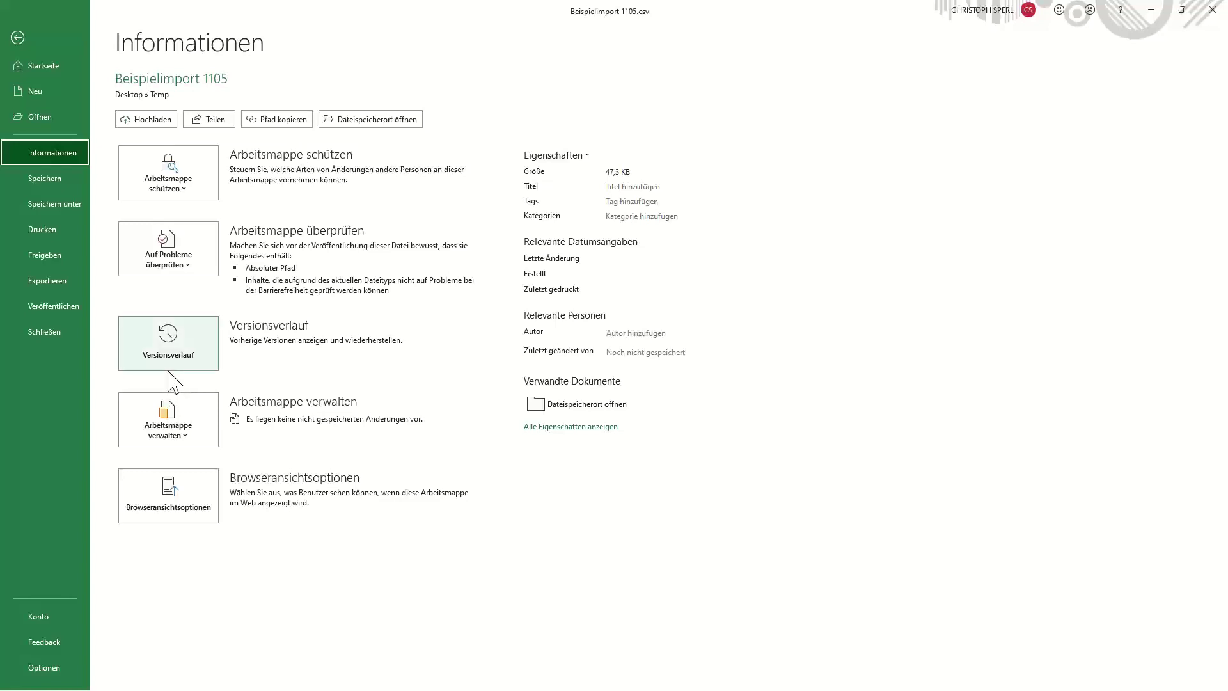
left_click(35, 616)
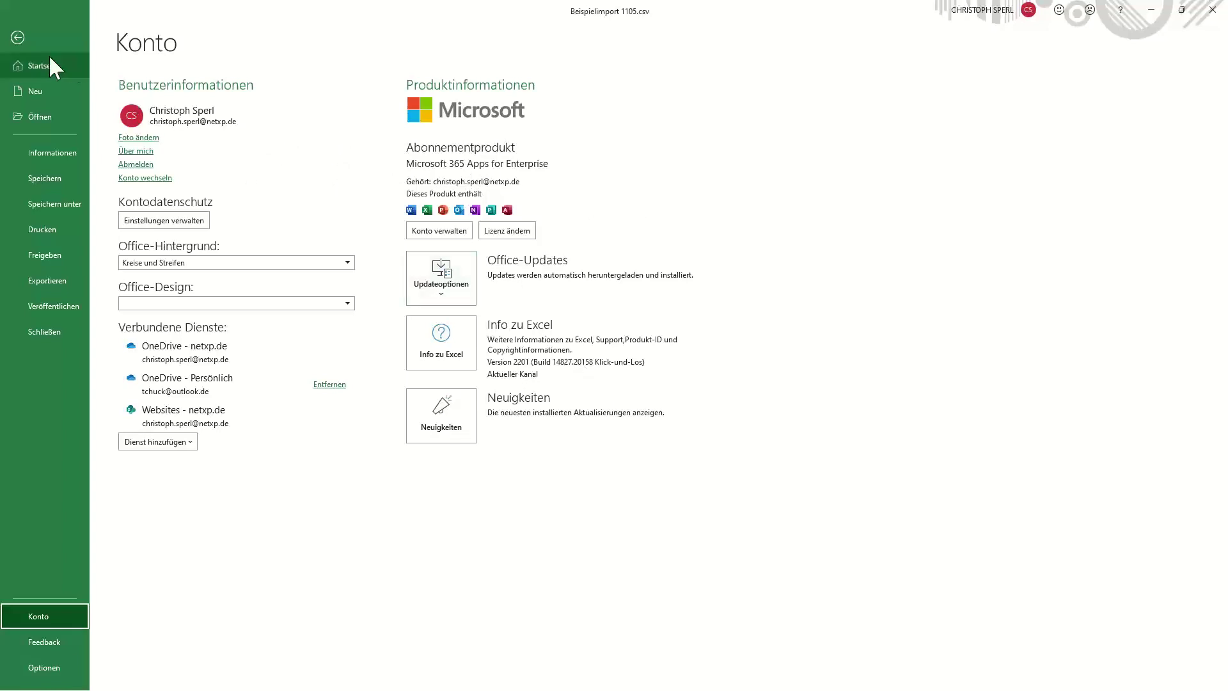
Step: Return to the member worksheet and look over the records around row 11, including the Ort and Eintrittsdatum entries
left_click(21, 40)
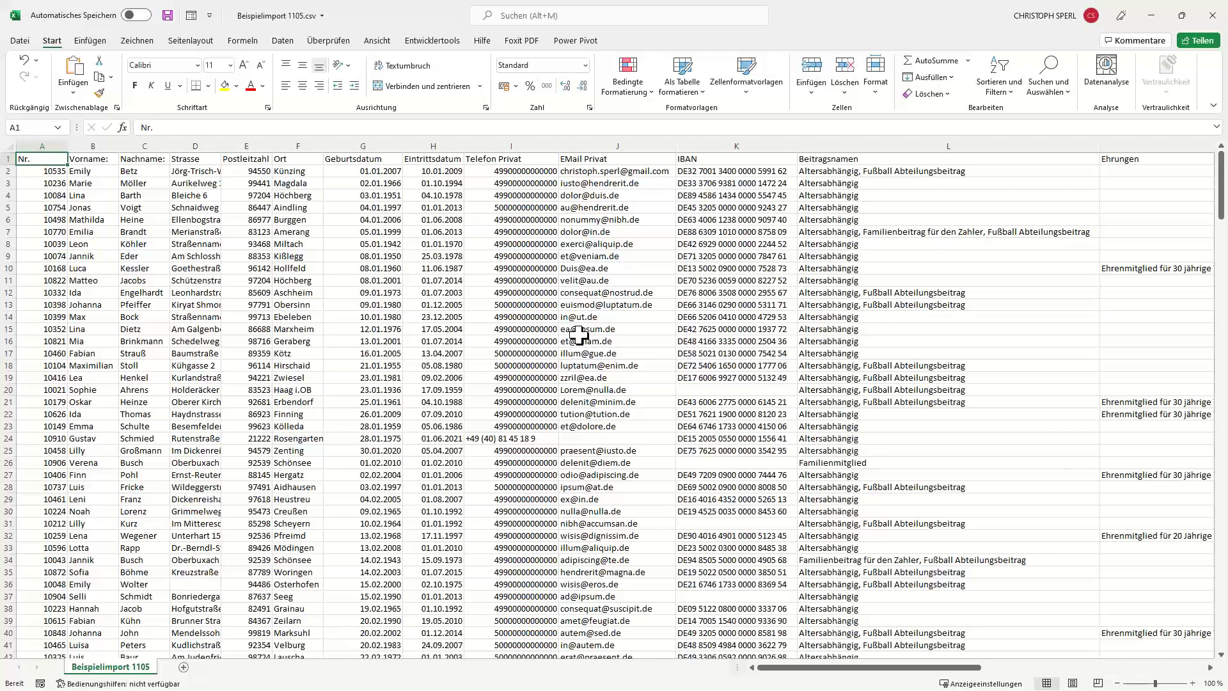
left_click(276, 281)
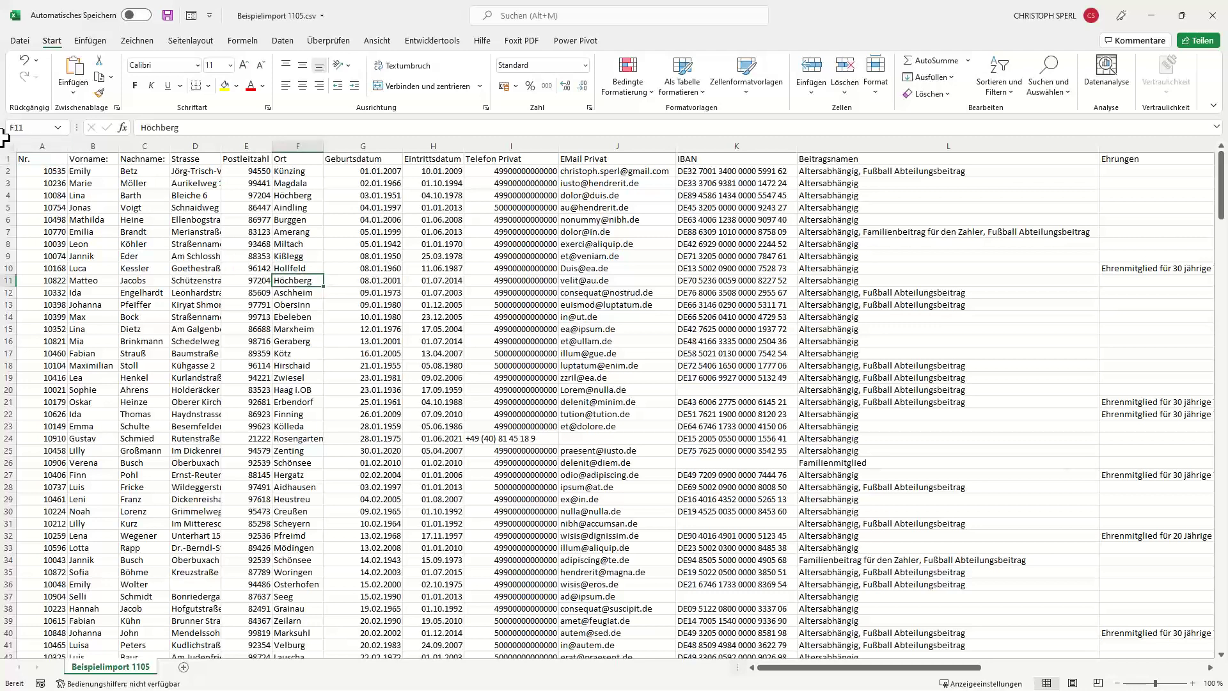
left_click(259, 243)
left_click(422, 282)
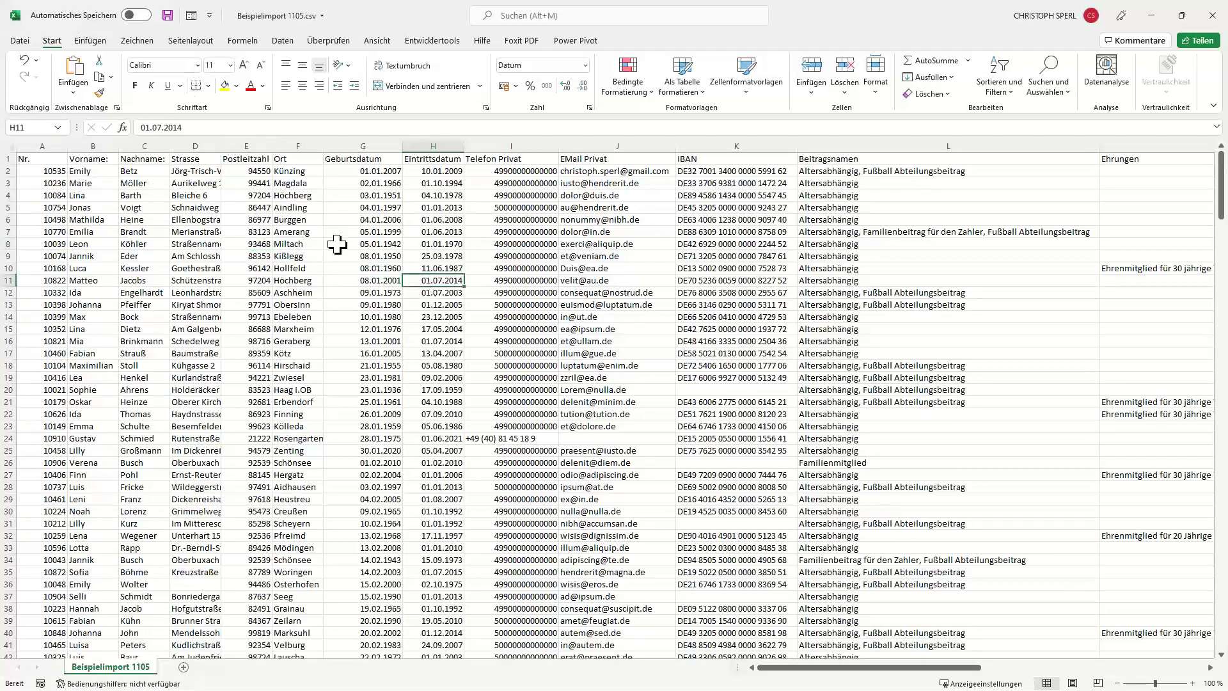
Step: Go through the column headers in row 1 one by one, from "Nr." in A1 to "Ehrungen" in M1
left_click(42, 159)
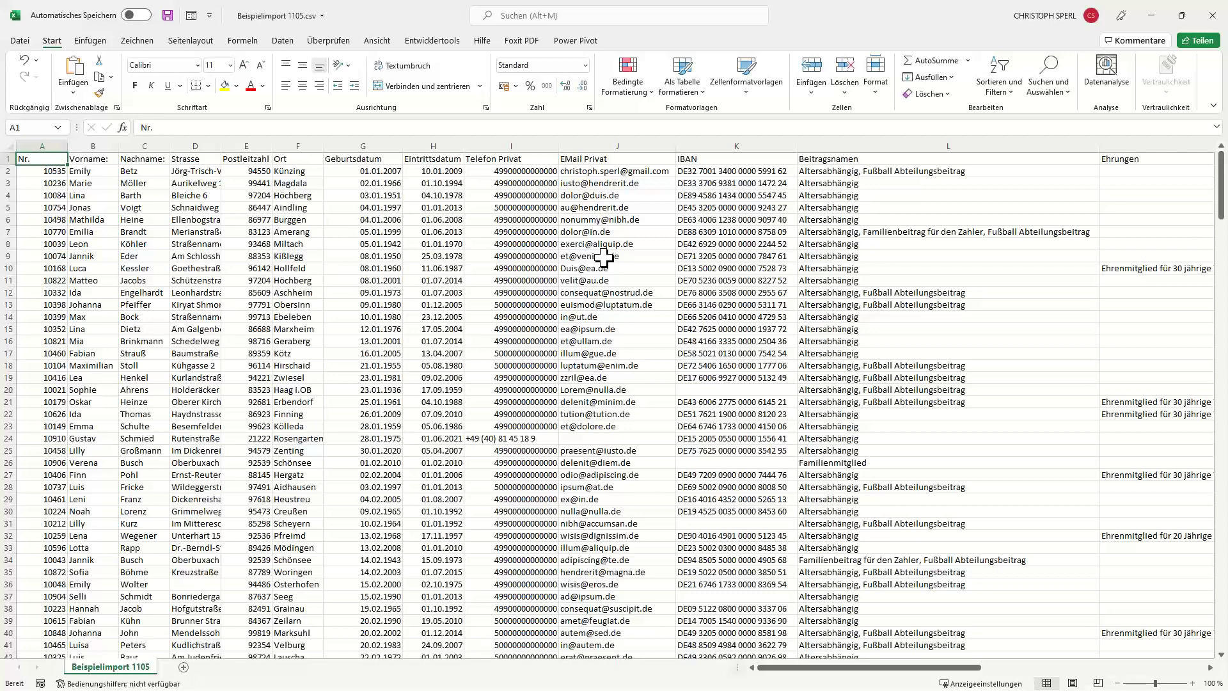
key("Right")
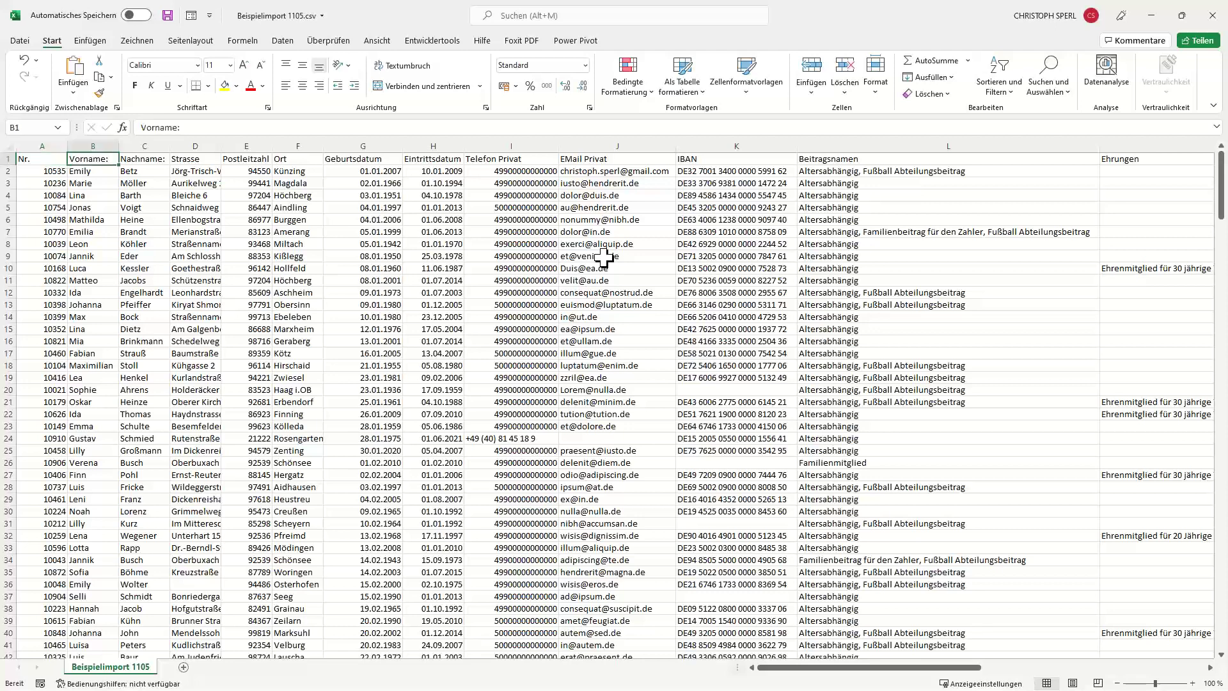
key("Right")
key("Right")
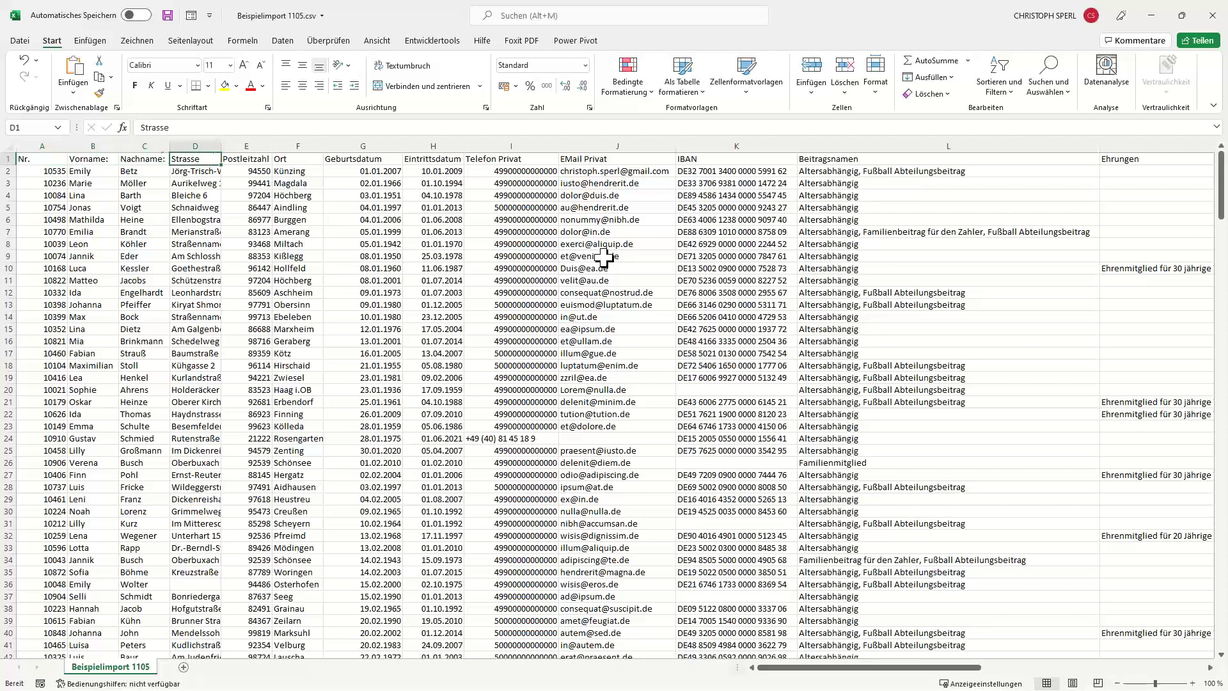
key("Right")
key("Right")
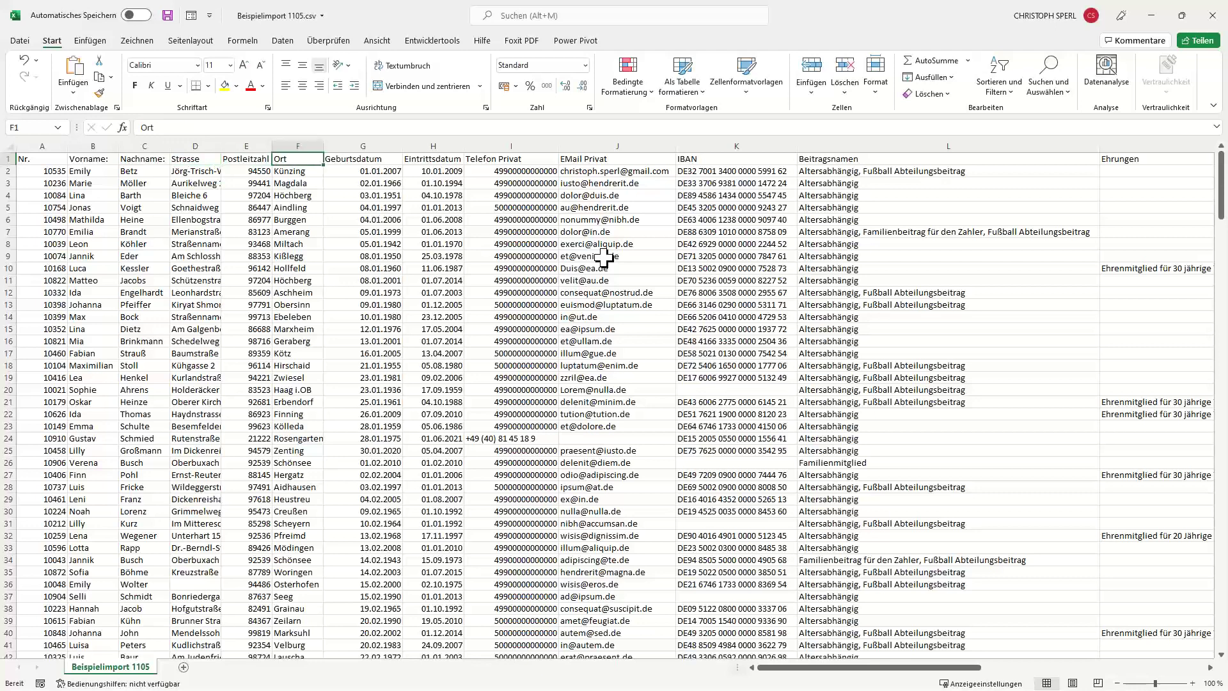
key("Right")
key("Right")
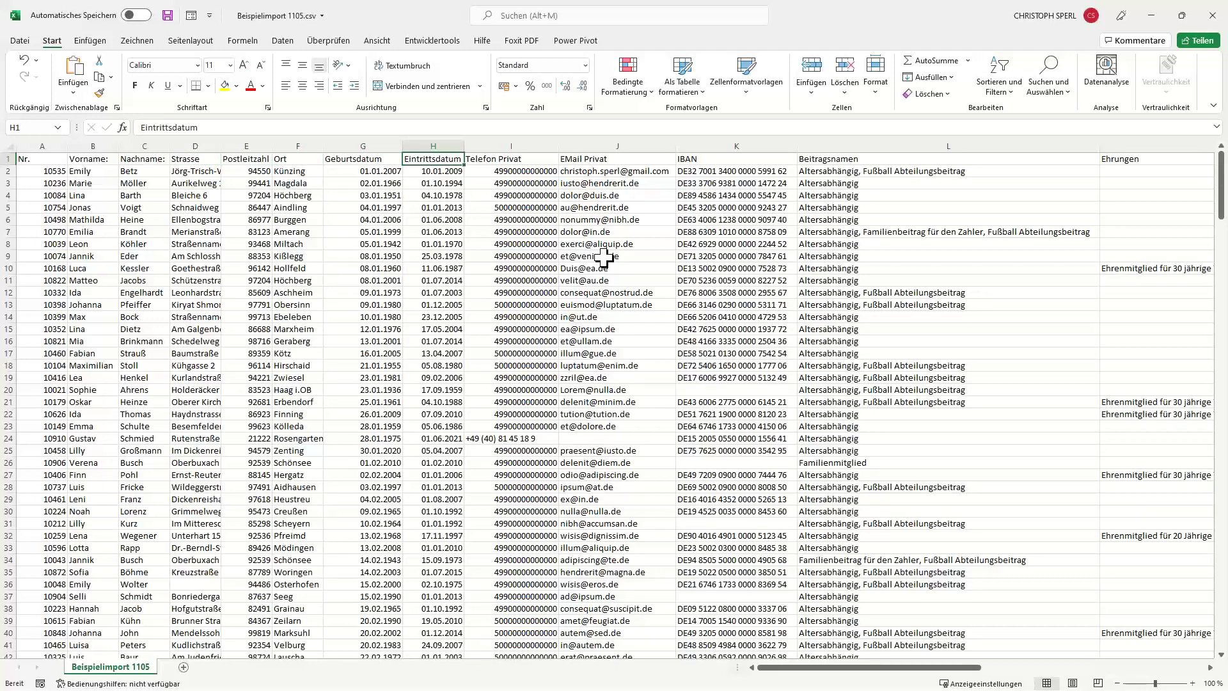
key("Right")
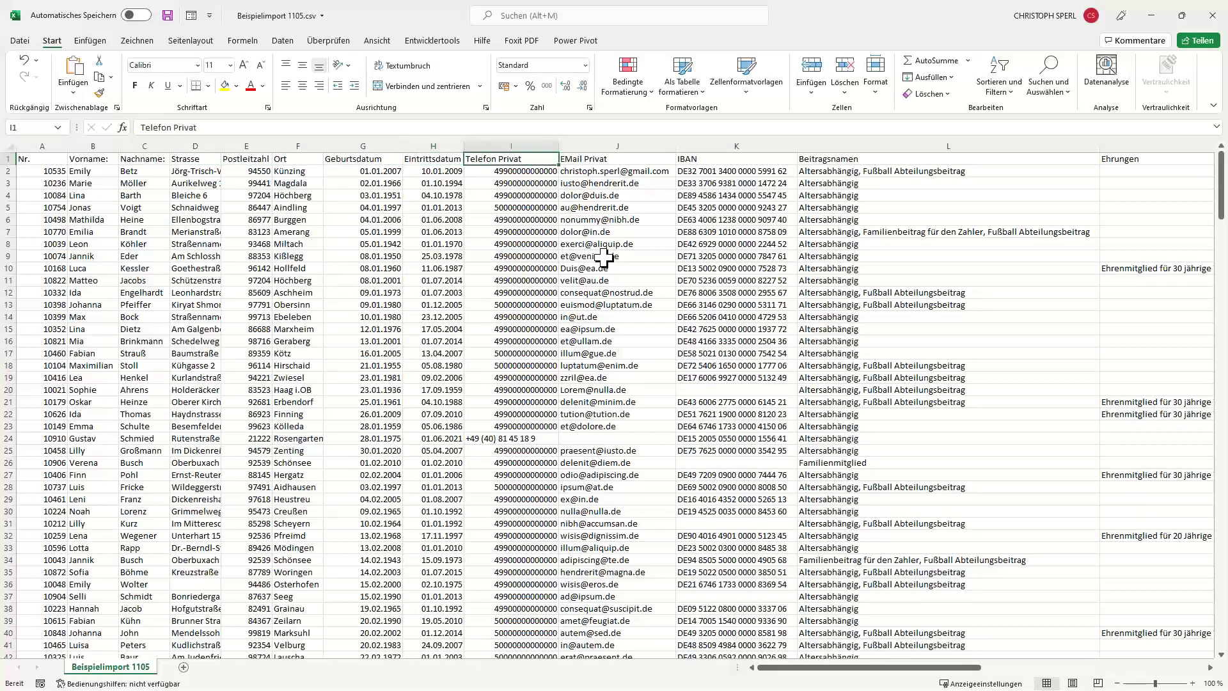
key("Right")
key("Right")
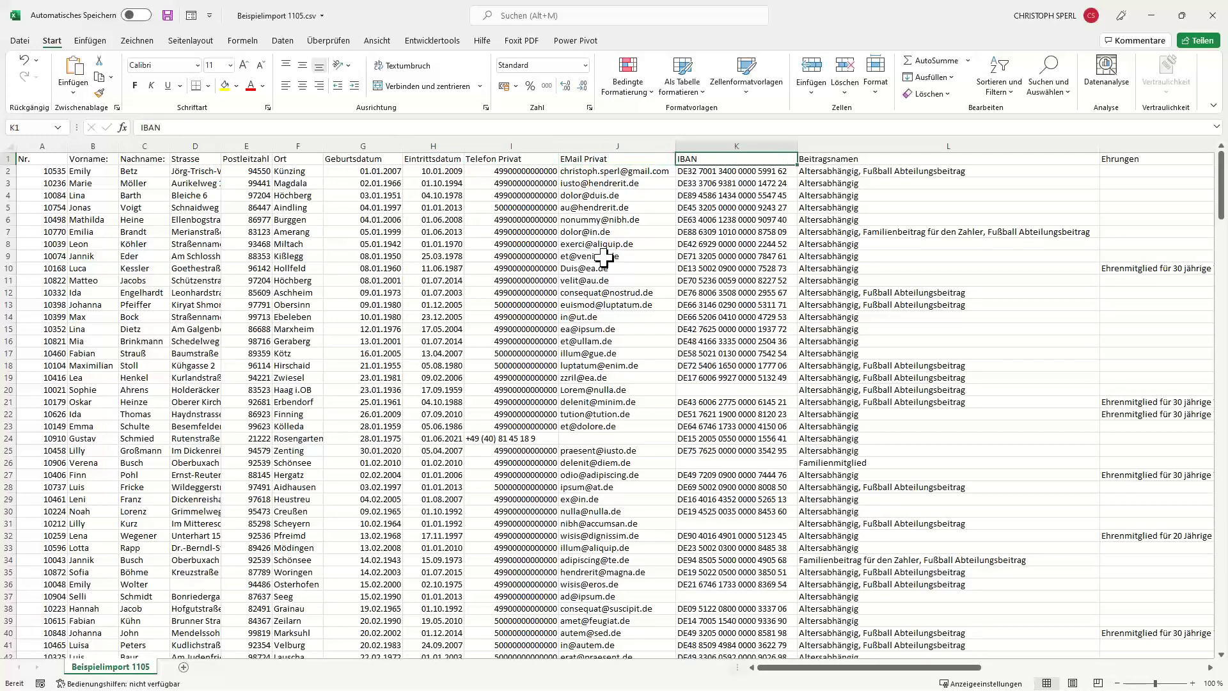
key("Right")
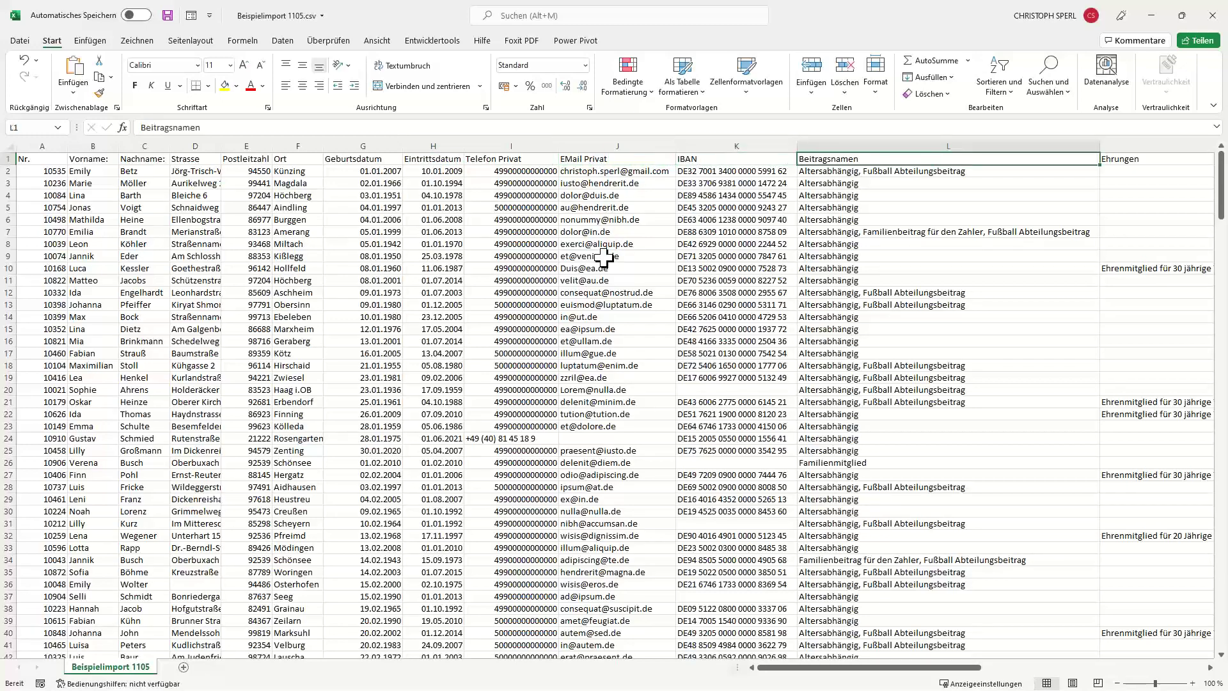
key("Right")
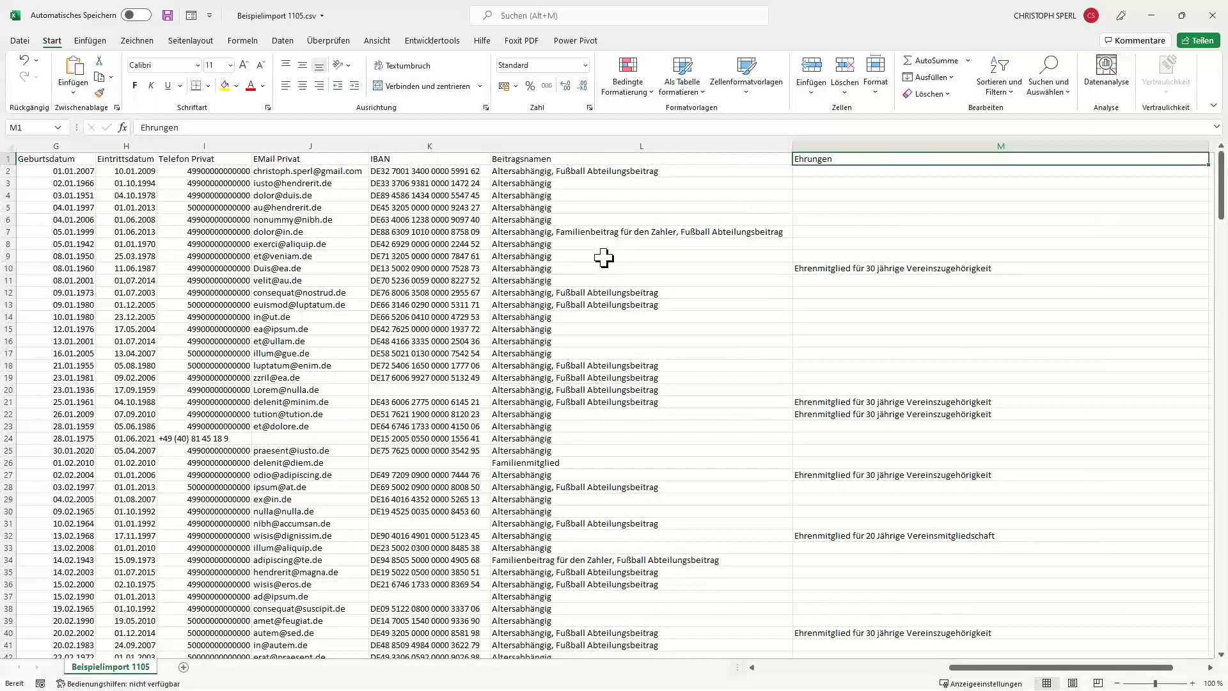
Step: Move the selection back along the header row to "Nr." in A1
key("Left")
key("Left")
key("Left")
key("Left")
key("Left")
key("Left")
key("Left")
key("Left")
key("Left")
key("Left")
key("Left")
key("Left")
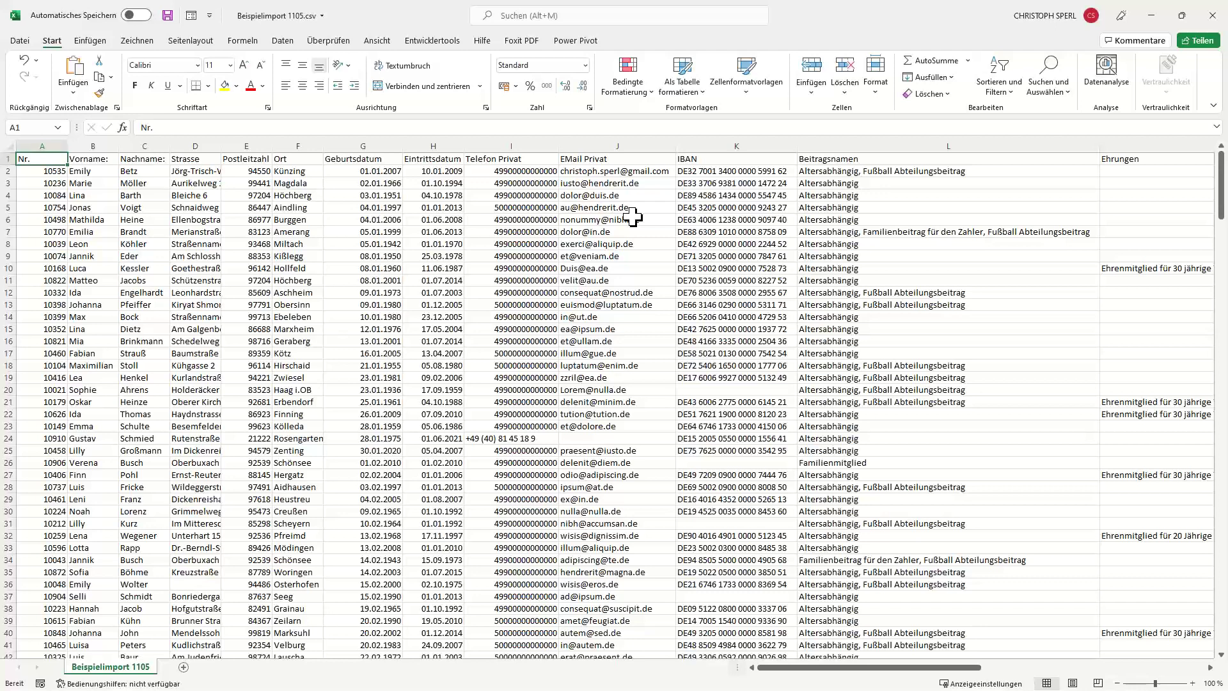
Step: Highlight the first member record in row 2, the Vorname column, and the basic data columns A through K
left_click(51, 171)
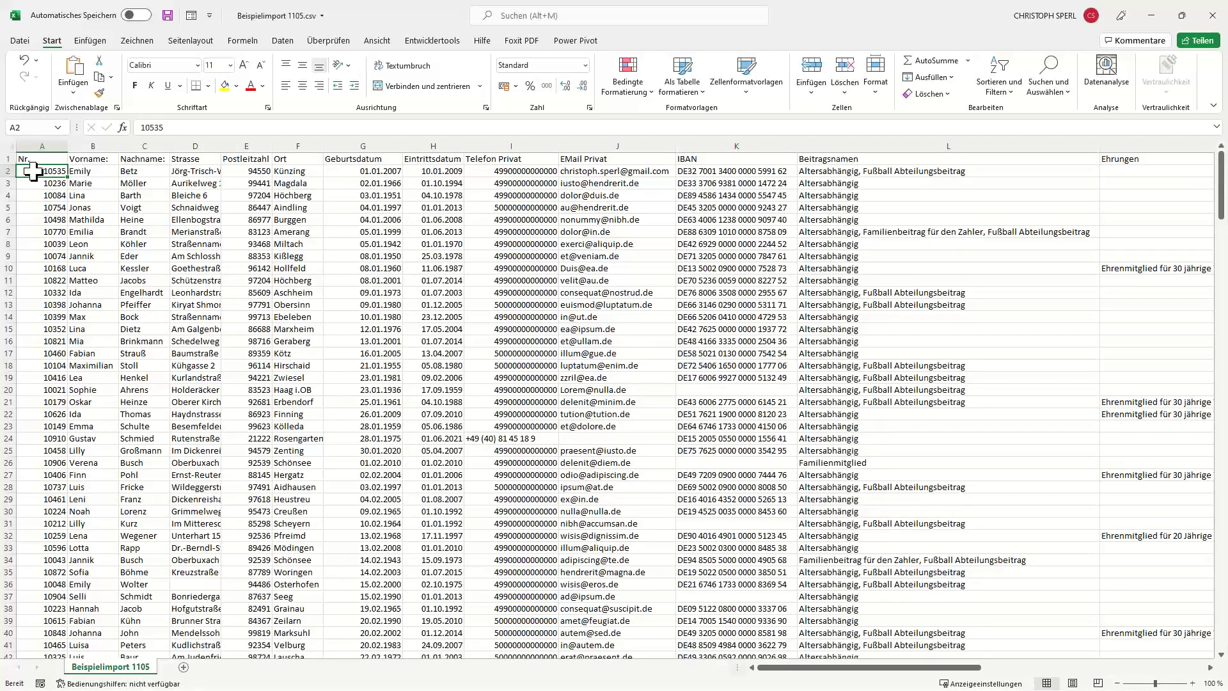
left_click(10, 172)
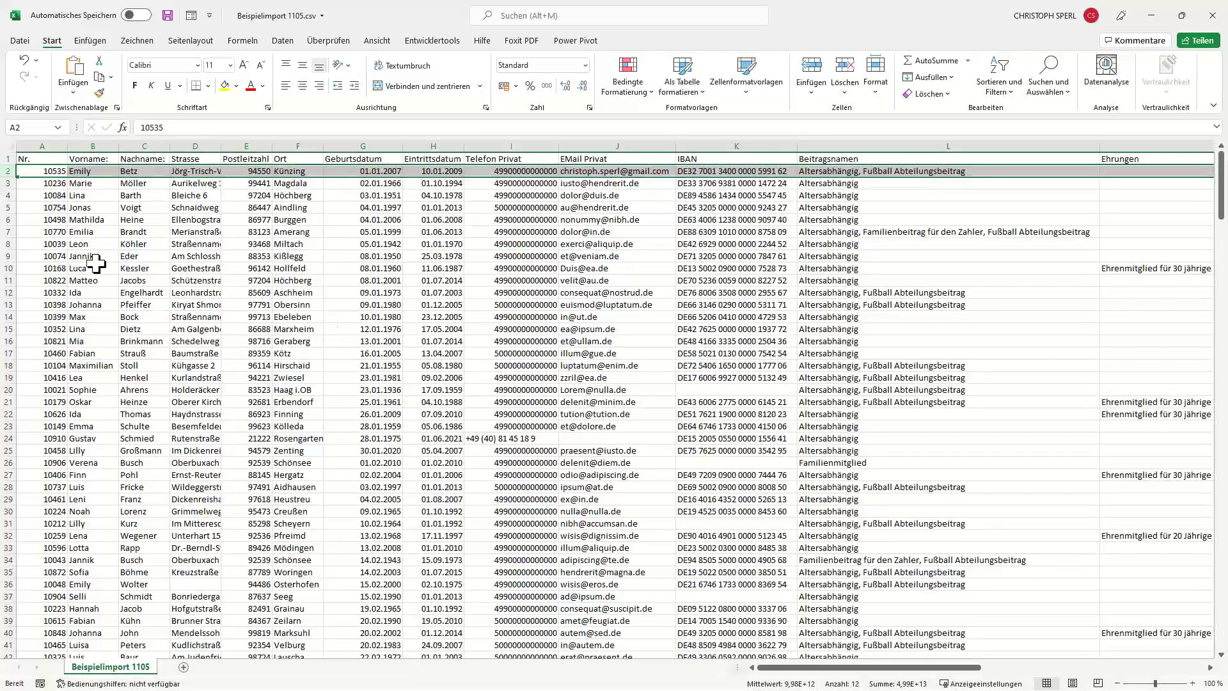
left_click(92, 145)
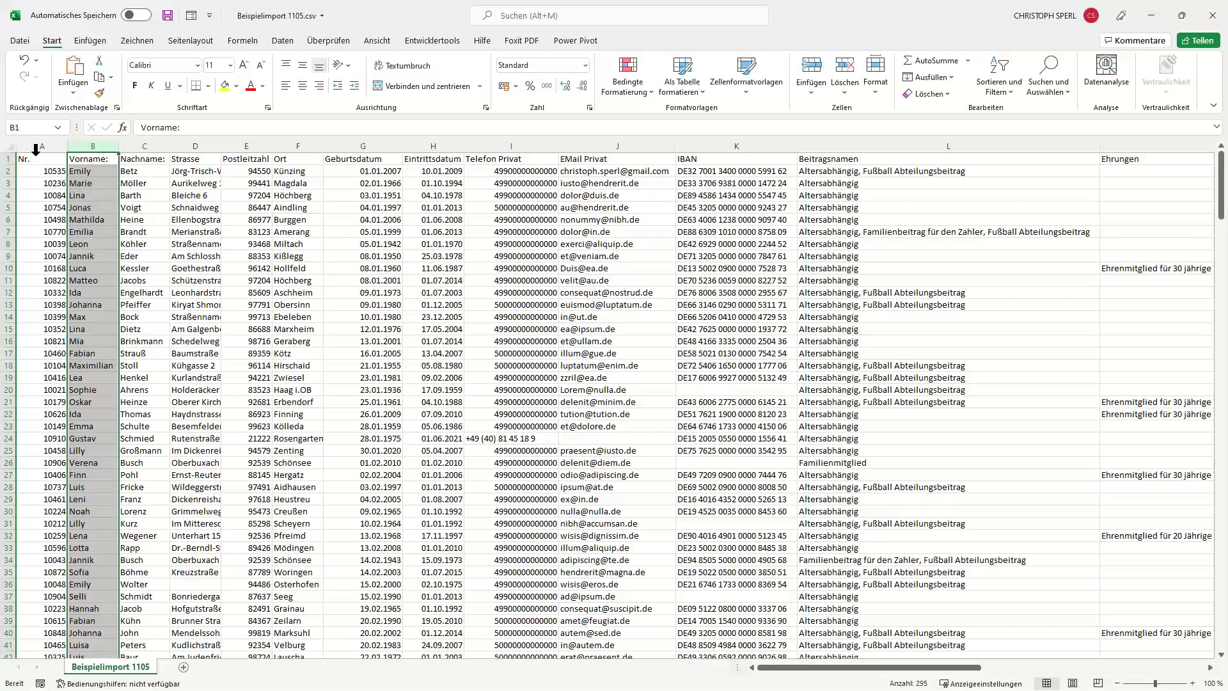
left_click(54, 144)
left_click_drag(54, 144, 704, 176)
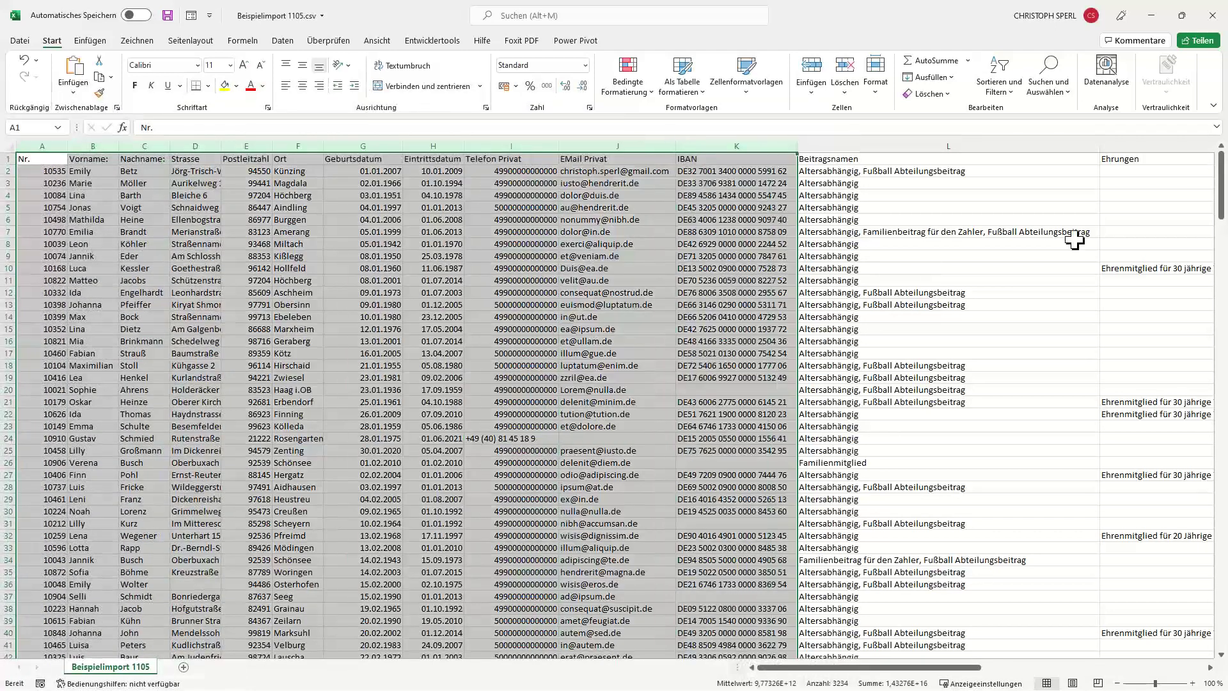
Step: Examine the comma-separated entries in the Beitragsnamen column and the honorary entries in the Ehrungen column
left_click_drag(1077, 240, 966, 255)
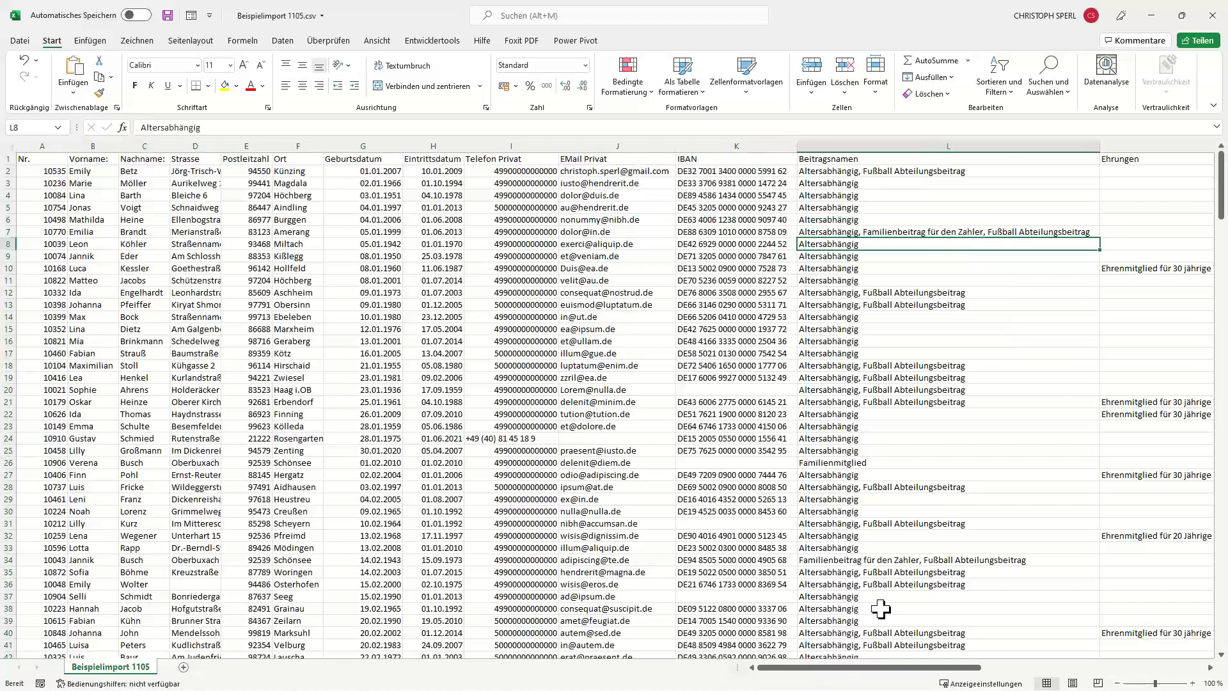
left_click_drag(893, 677, 1078, 653)
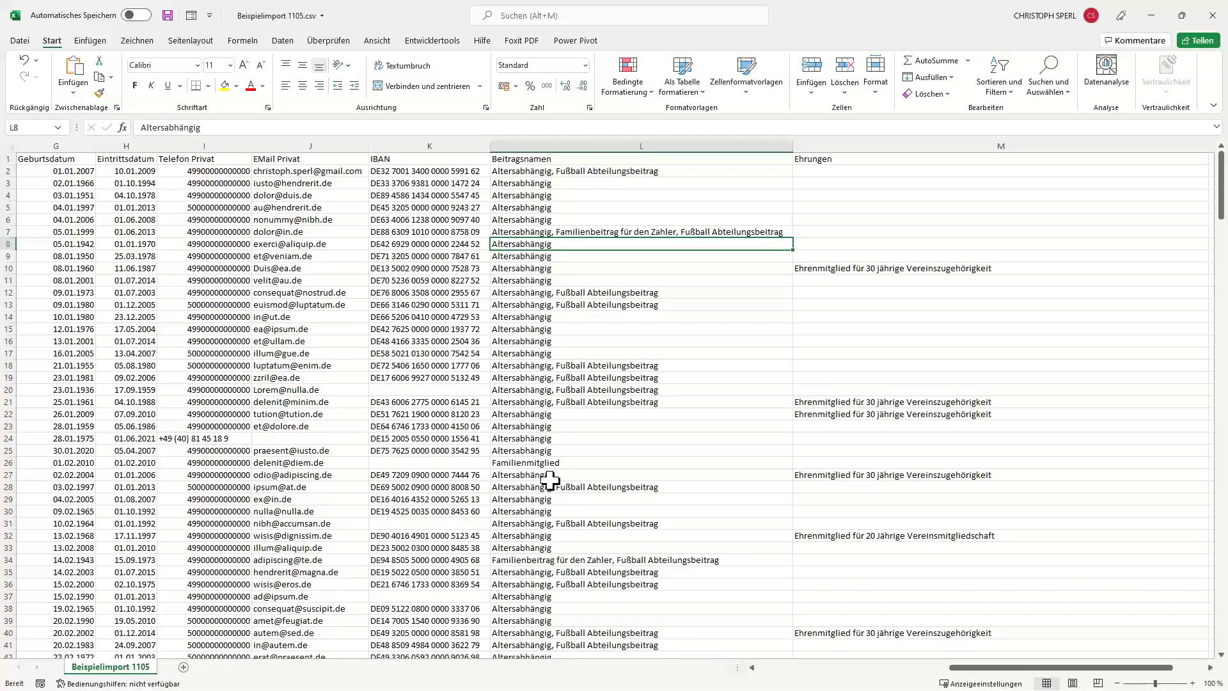
left_click(861, 268)
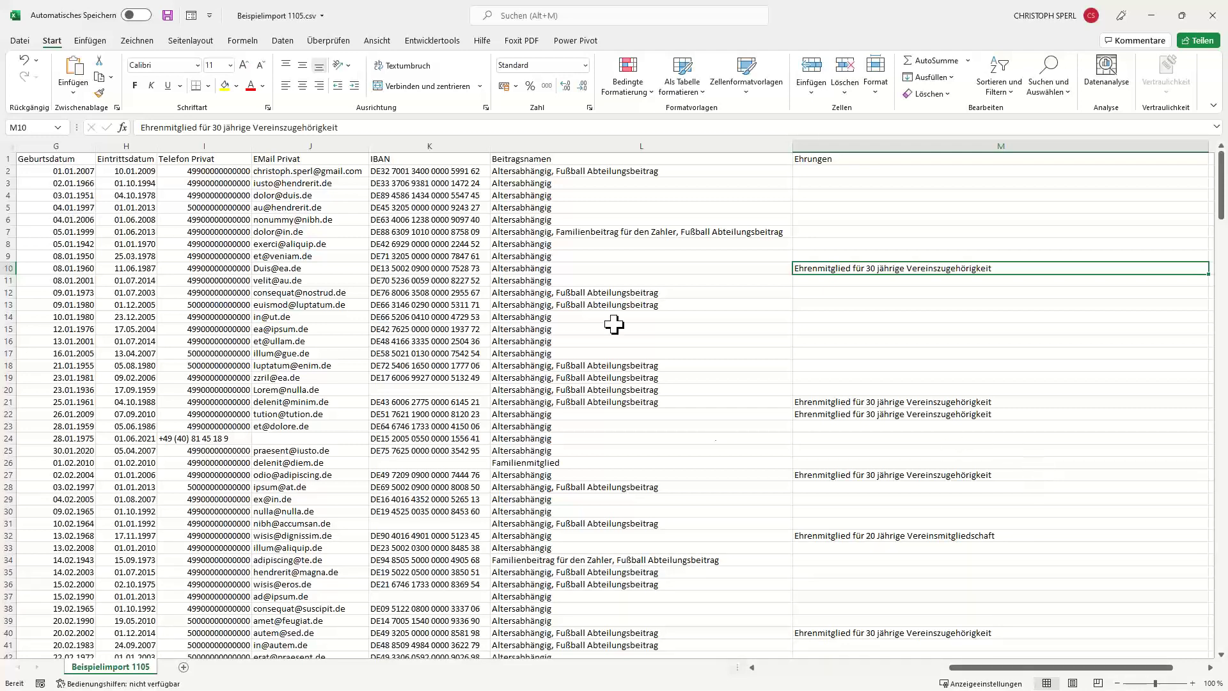
left_click(521, 146)
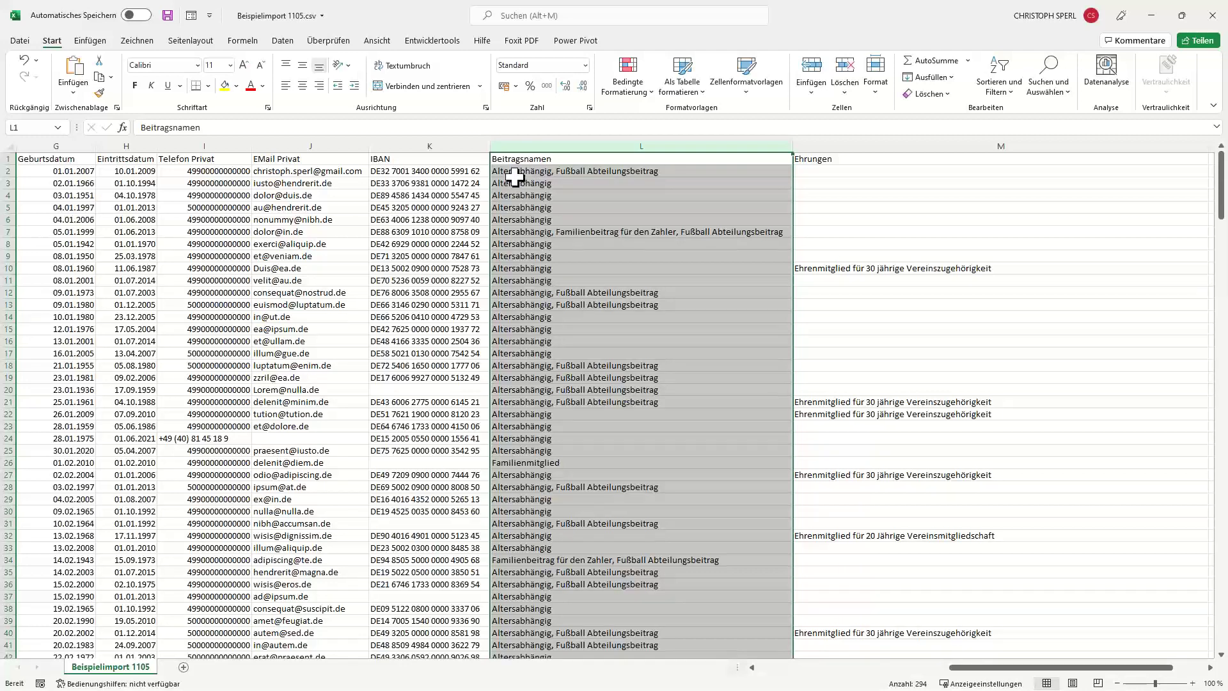
left_click(514, 171)
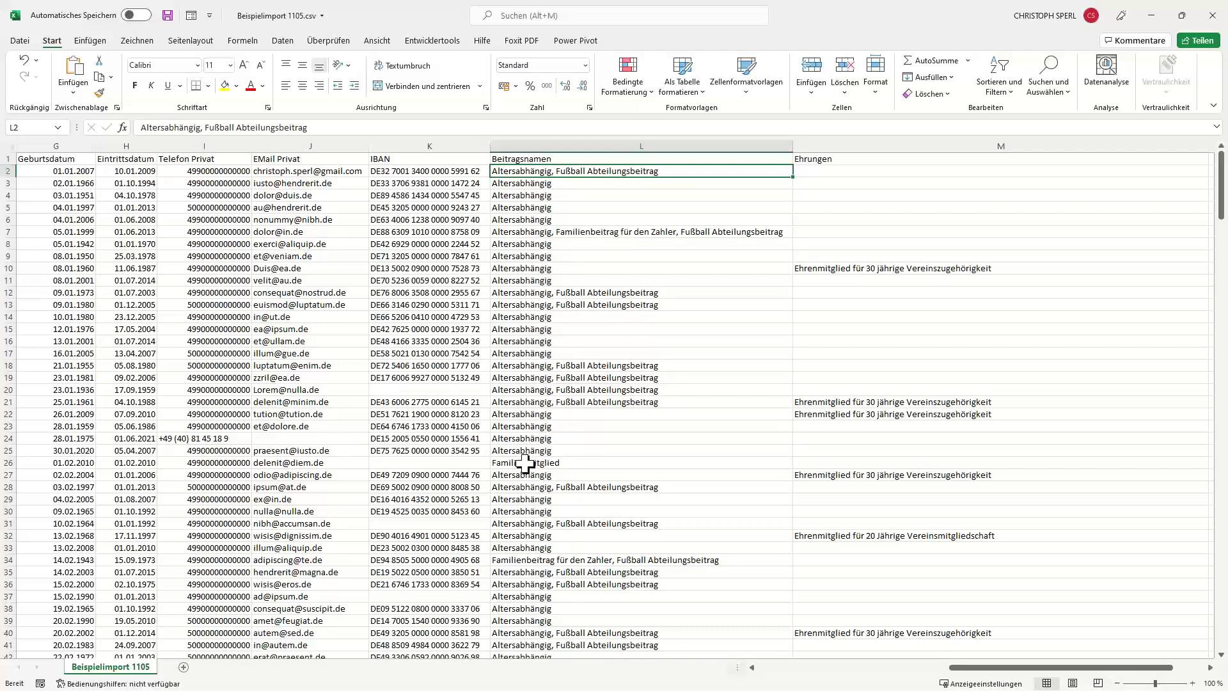
Step: Insert four empty columns, M through P, between Beitragsnamen and Ehrungen
left_click(849, 138)
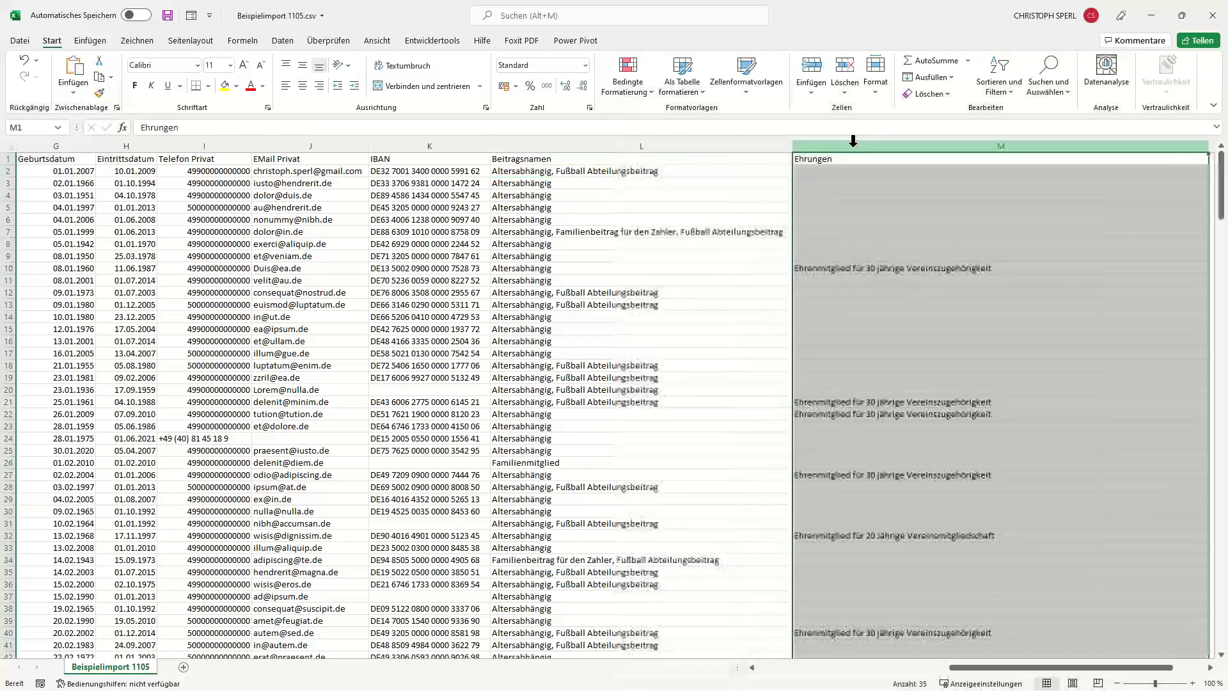
right_click(814, 144)
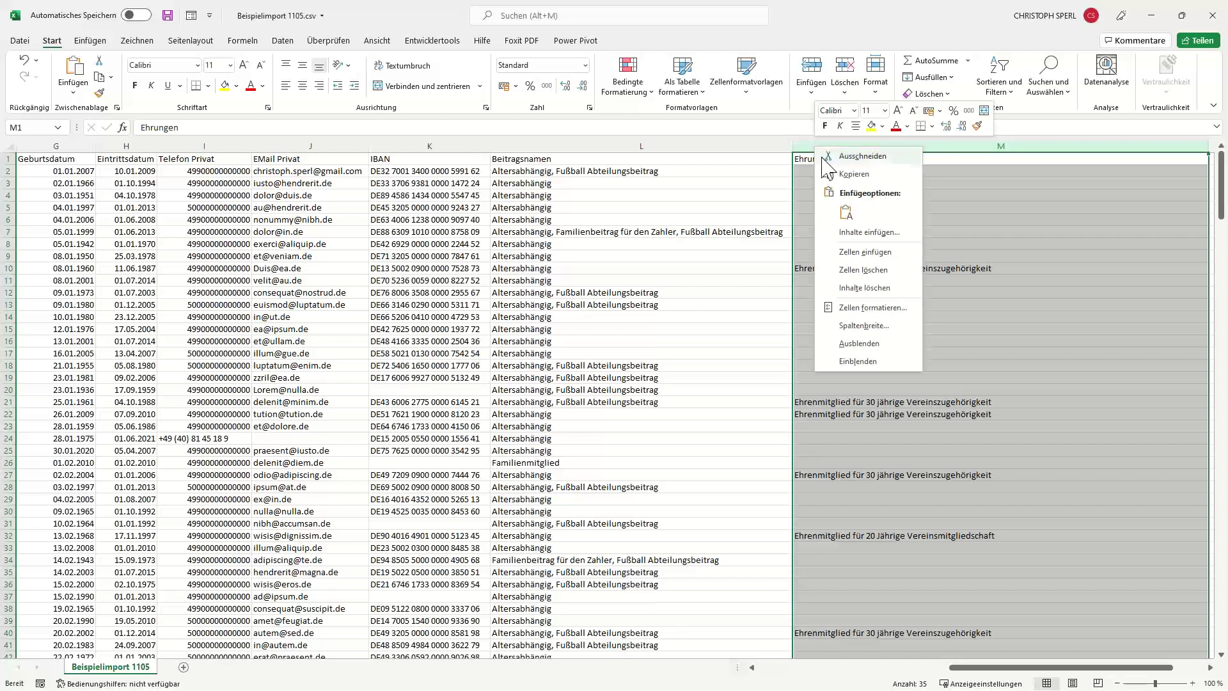
left_click(847, 250)
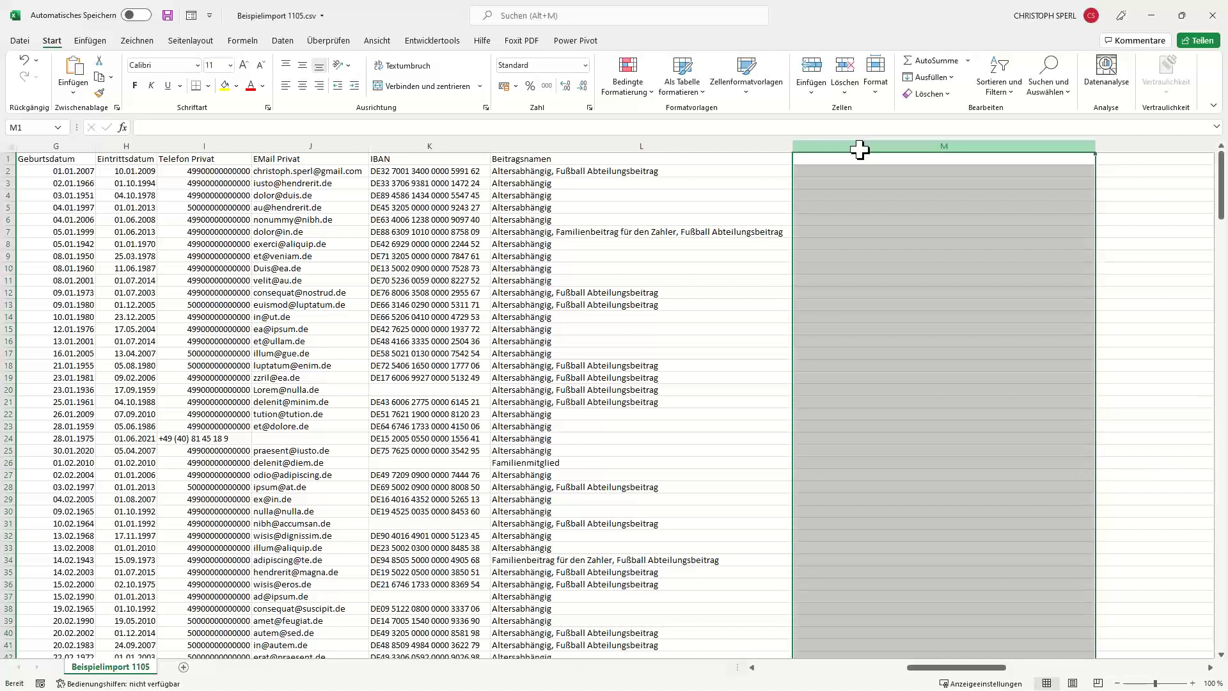
Step: Narrow the empty columns M, N, O and P so the Ehrungen column fits in view beside them
left_click_drag(924, 669, 997, 652)
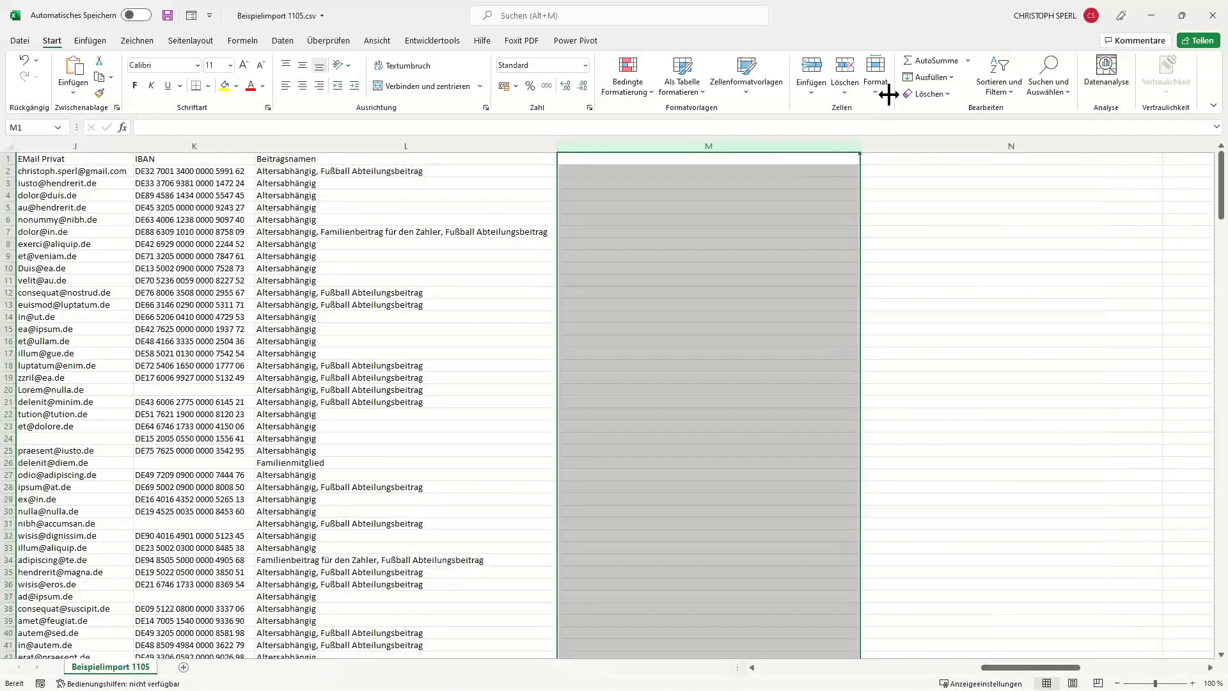
left_click_drag(861, 146, 667, 149)
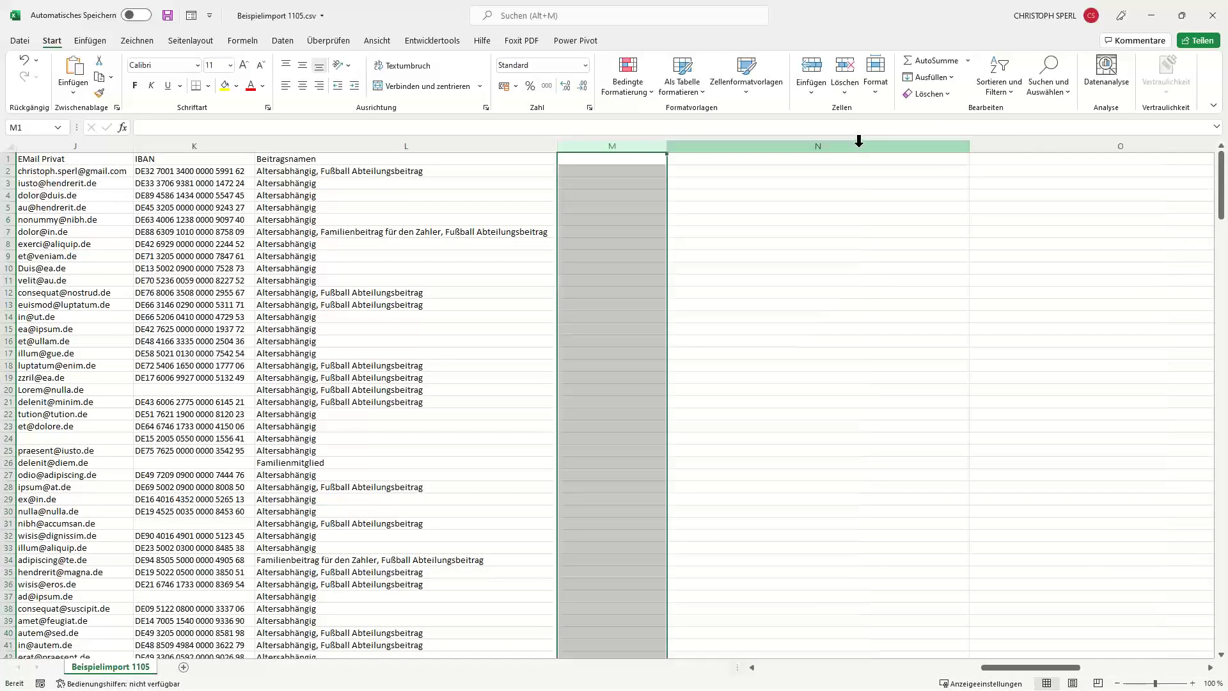
left_click_drag(969, 151, 763, 152)
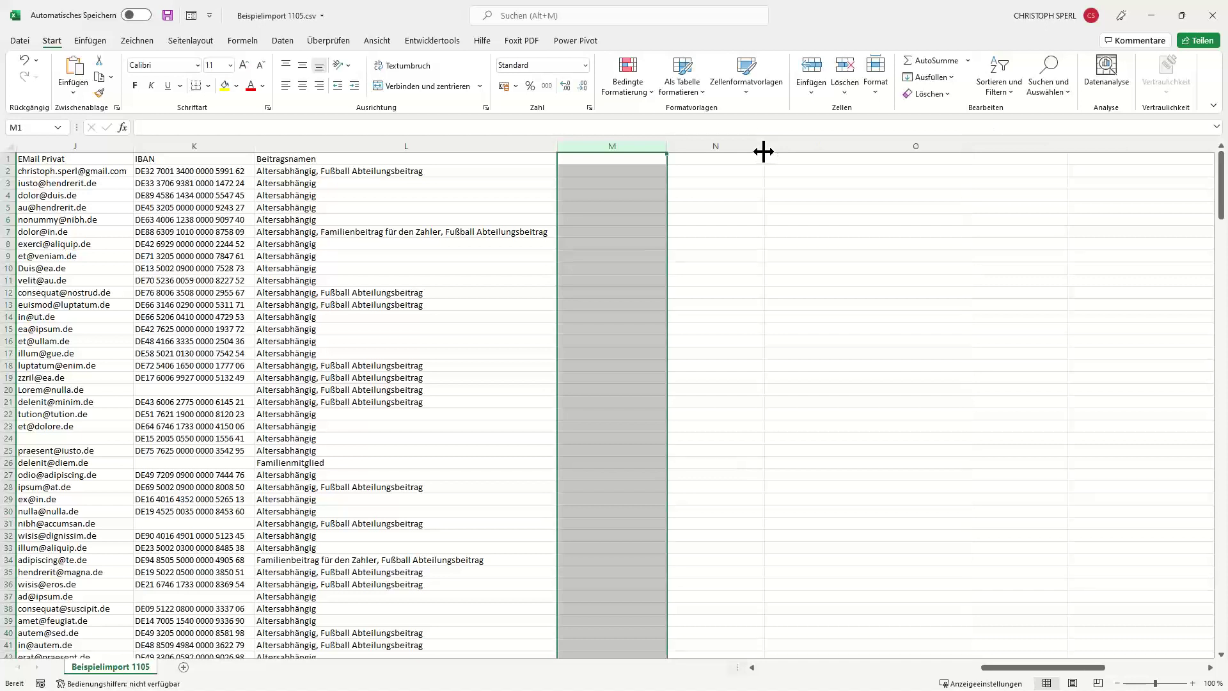
left_click_drag(1068, 151, 865, 146)
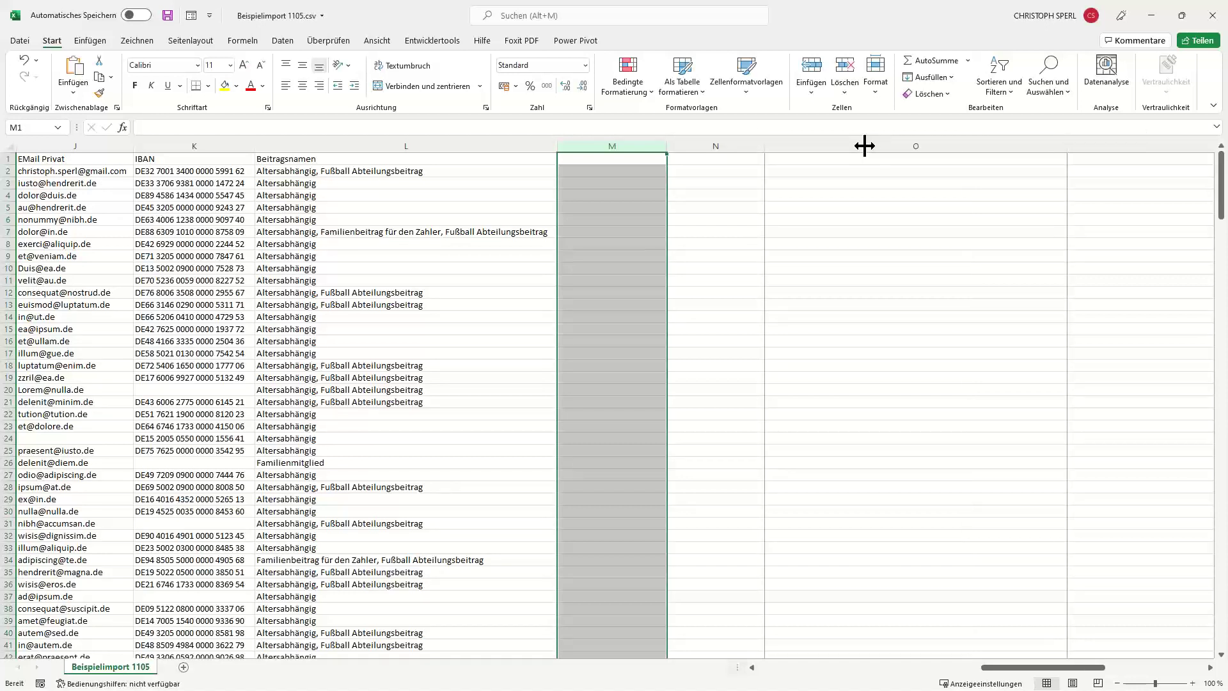
left_click_drag(1171, 146, 971, 144)
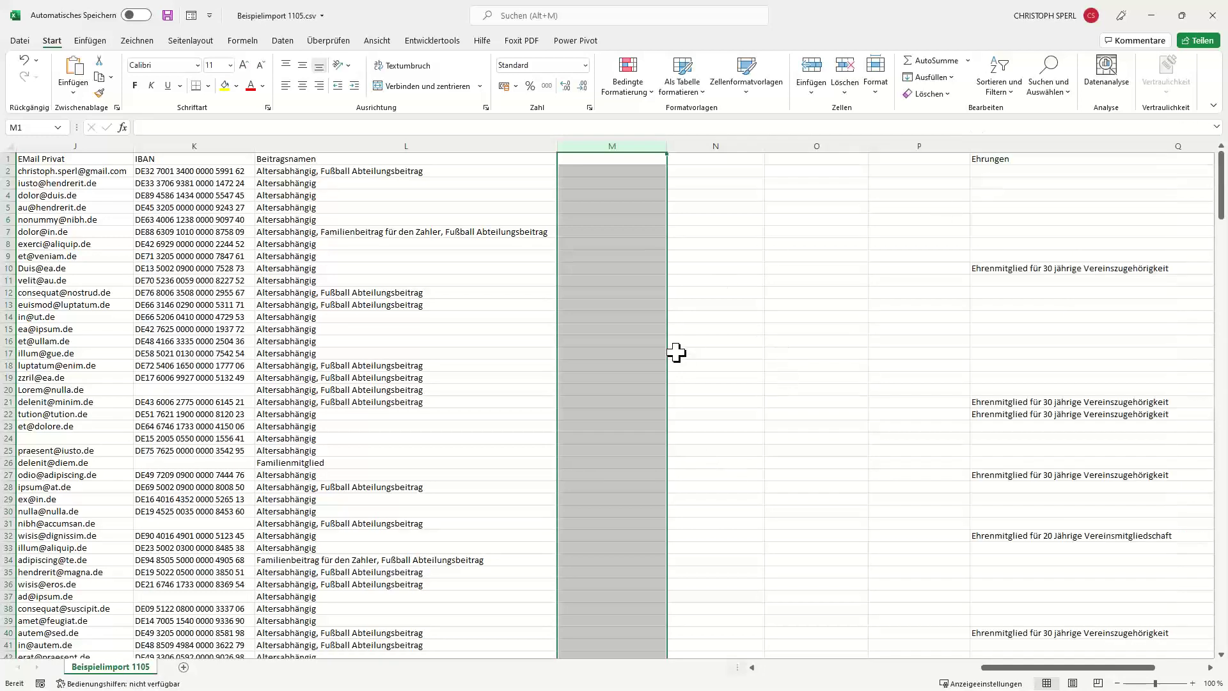
Step: Enter the headers "Beitrag: Altersabhängig" in M1 and "Beitrag:Fußball" in N1
left_click(581, 159)
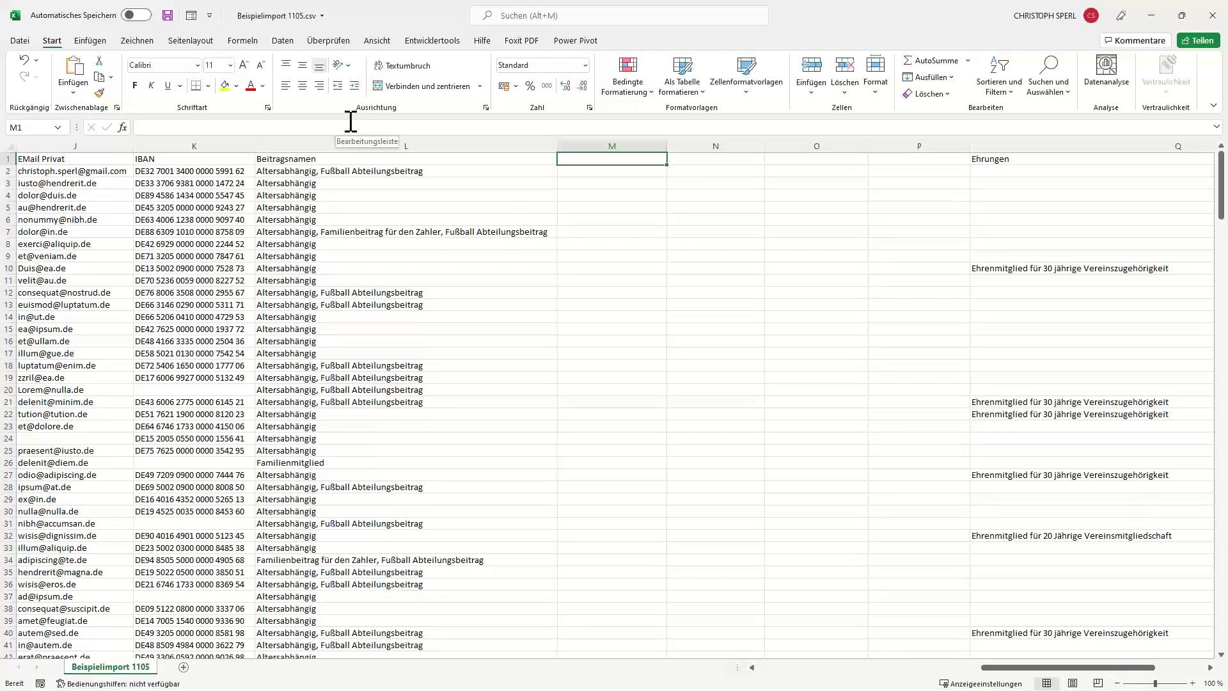
type("Beitrag")
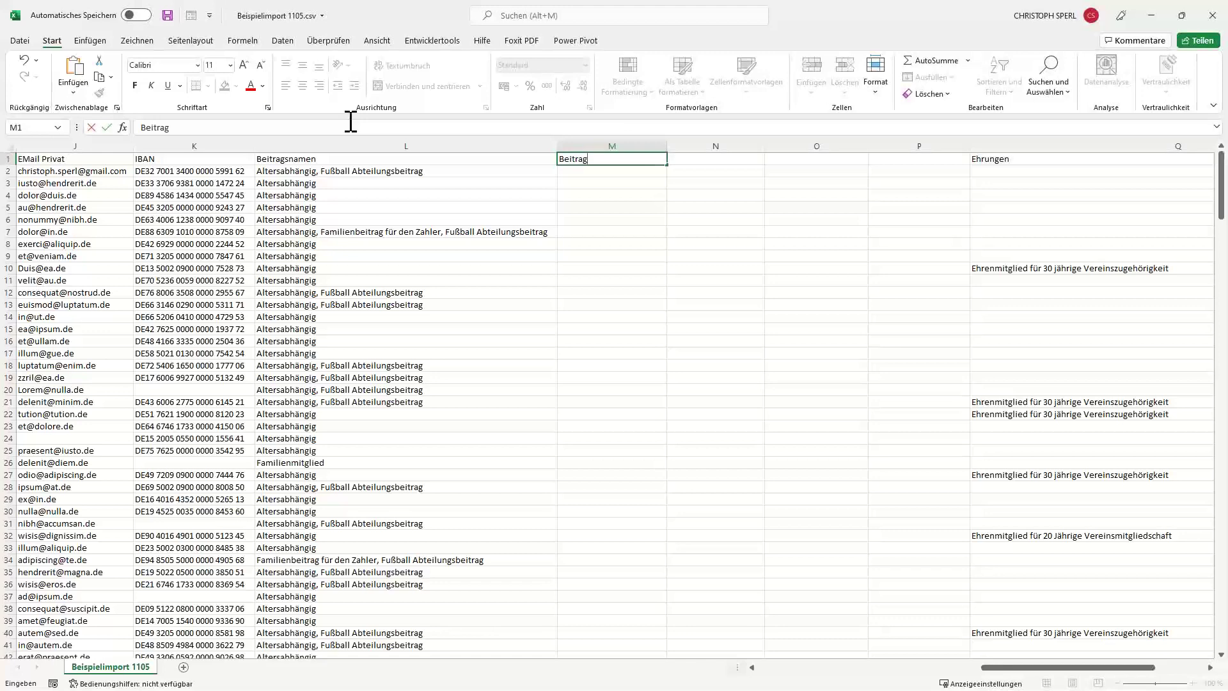
type(": Altersabhängig")
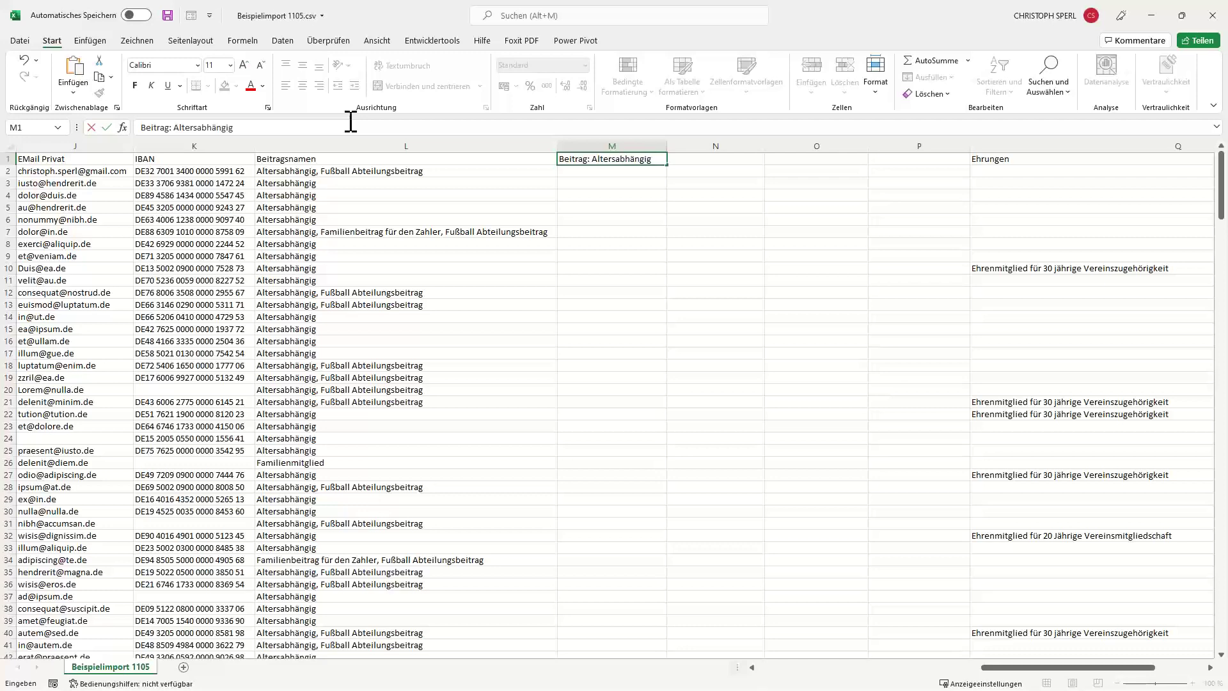
key("Tab")
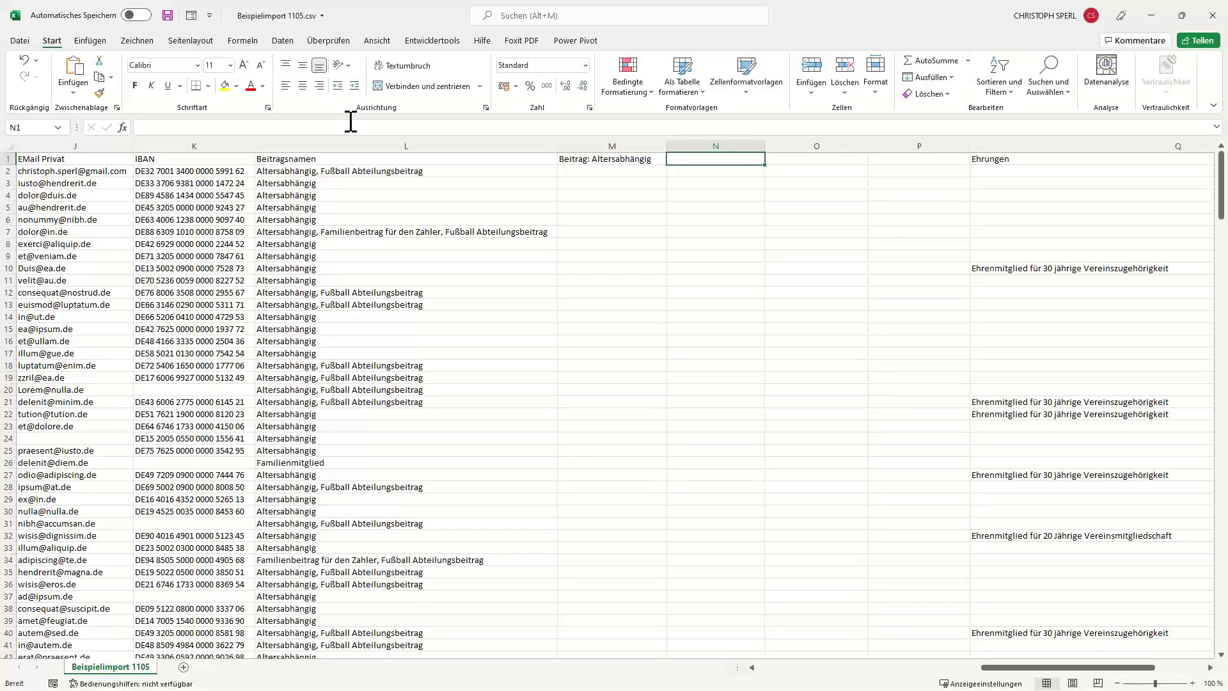
type("Beitrag:Fu")
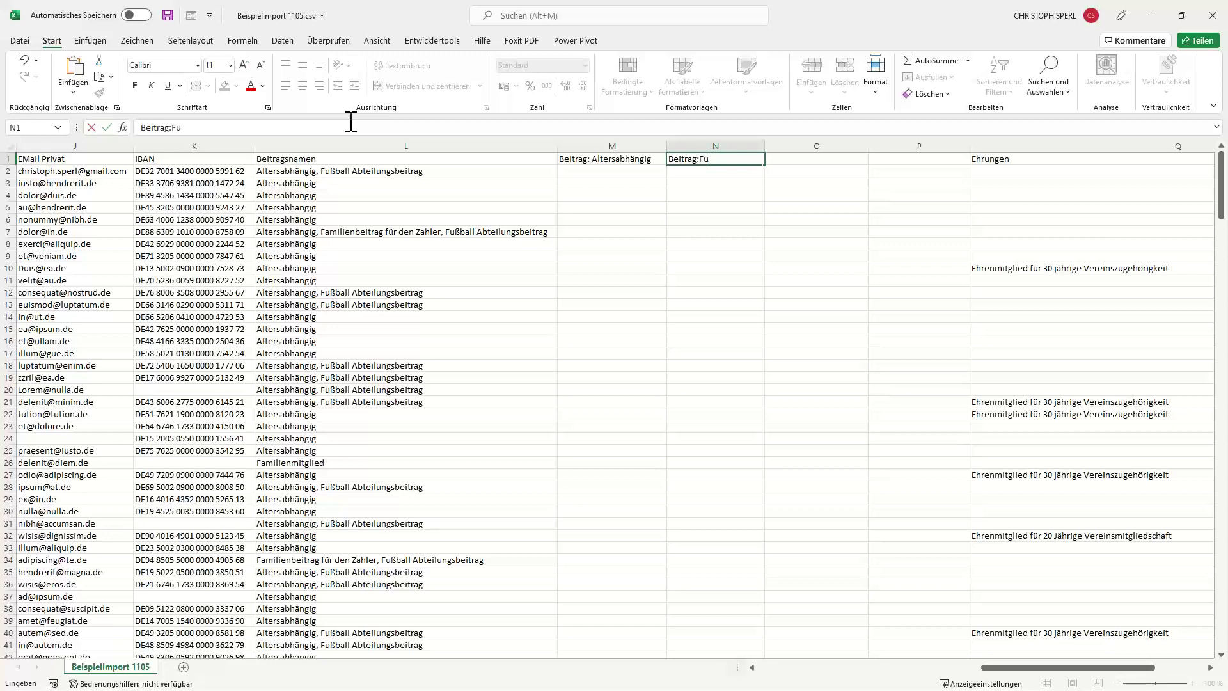
type("ßball")
key("Tab")
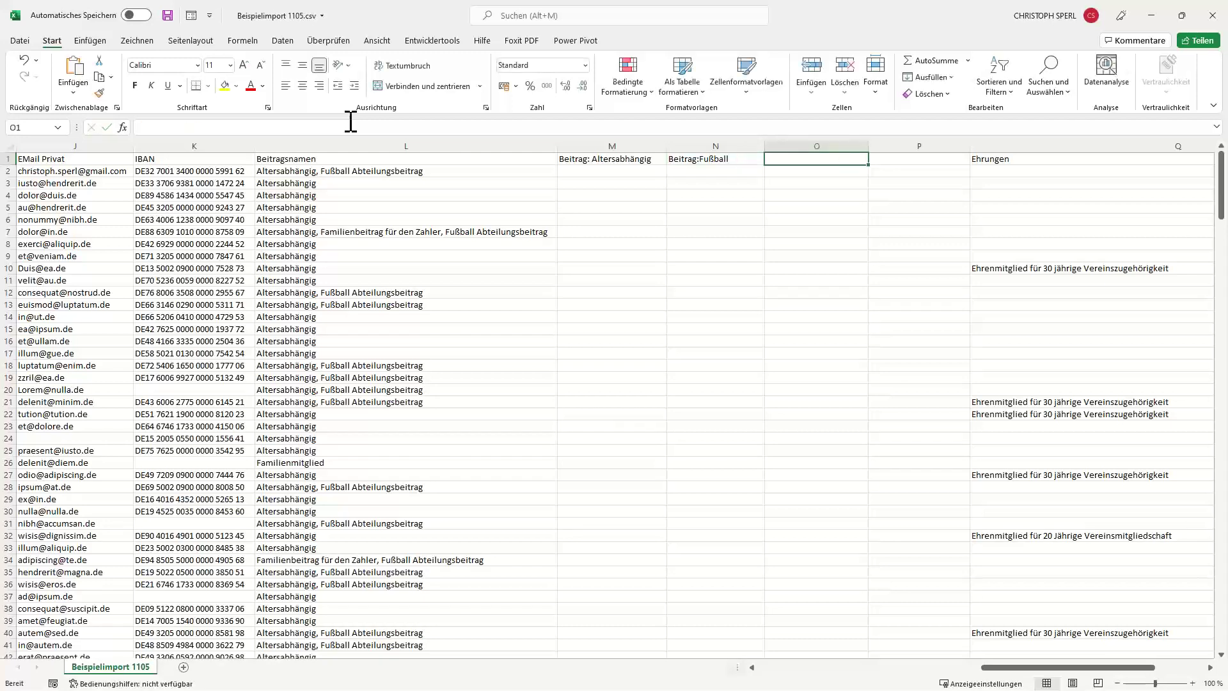
Step: Enter the headers "Beitrag:Familie Zahler" in O1 and "Beitrag:FamilieFrei" in P1
type("Beitr")
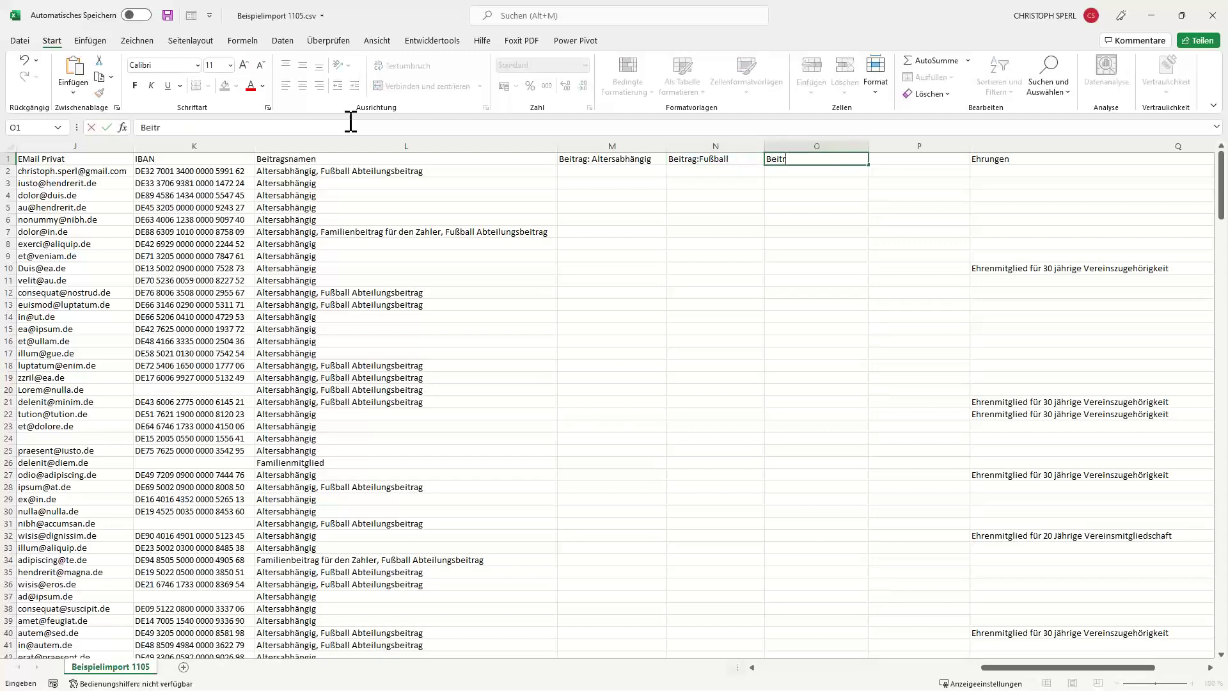
type("ag:Familie Zahler")
key("Tab")
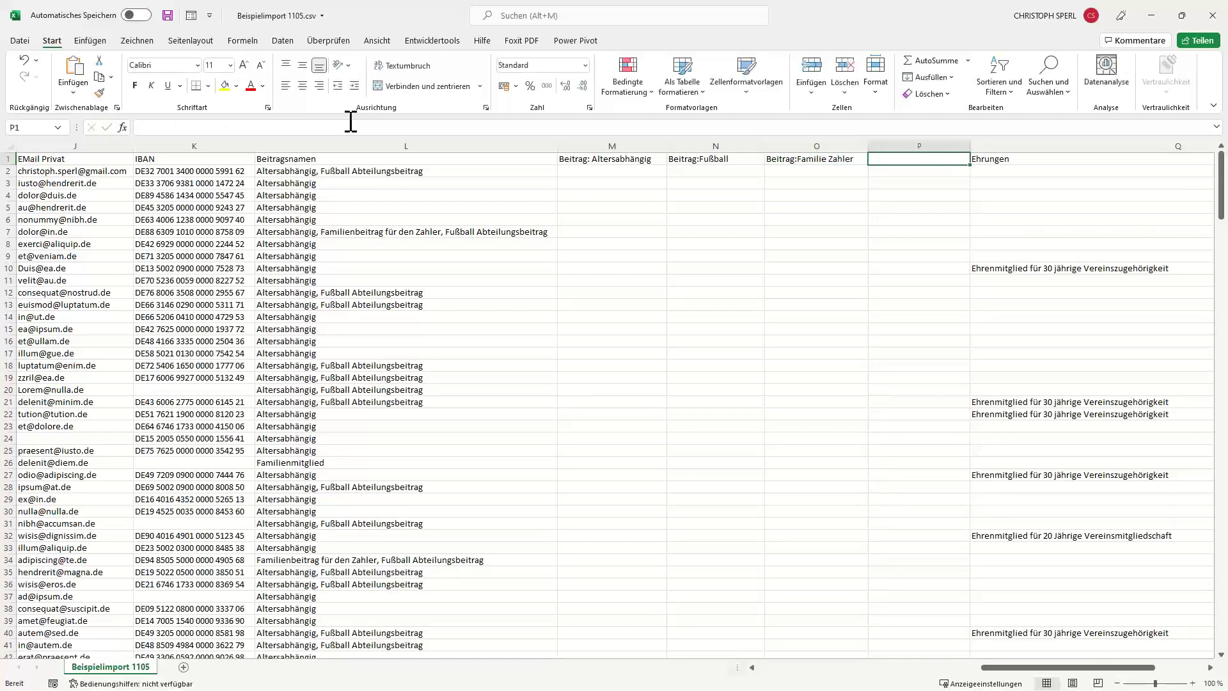
type("Beoi")
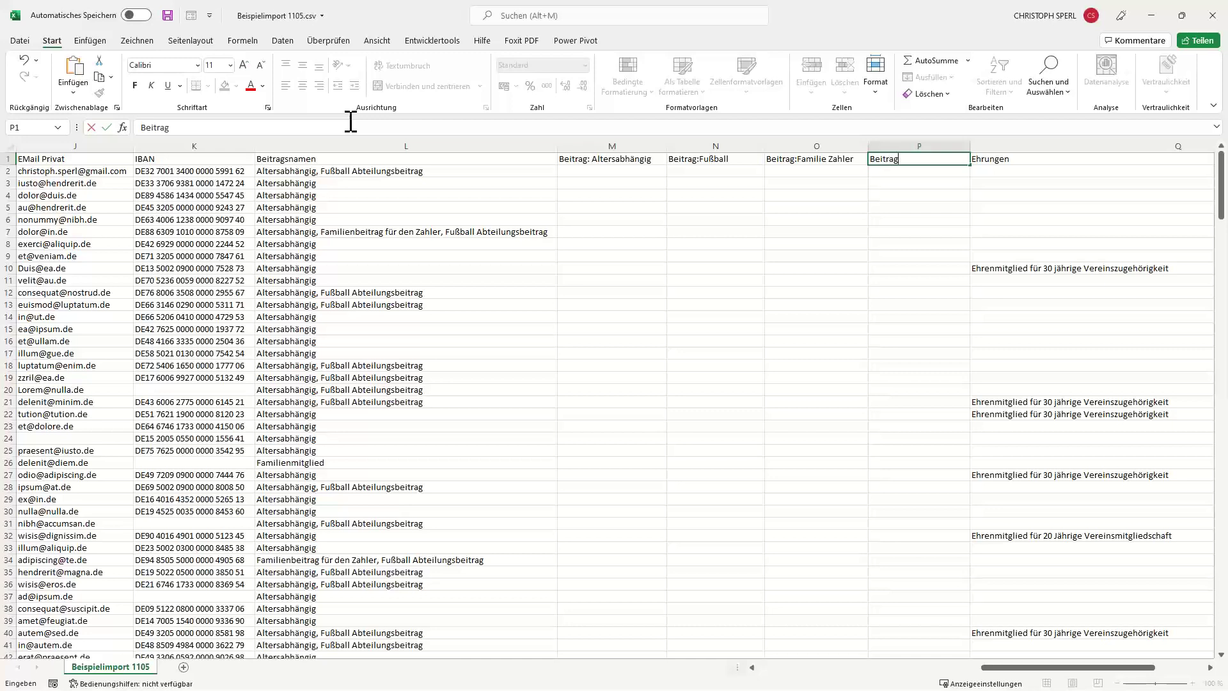
type("rag:Fa")
key("Left")
key("Left")
left_click(883, 154)
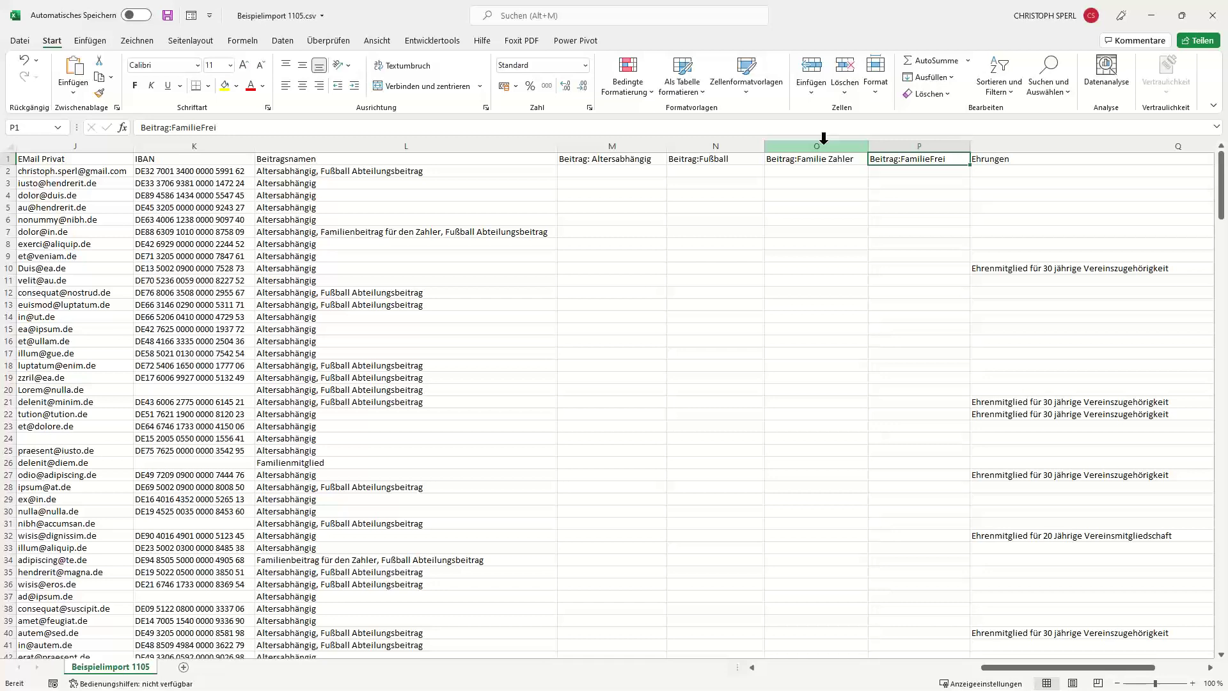
Step: Start inserting a function in M2 under Beitrag: Altersabhängig and list the functions of the category Alle
left_click(614, 171)
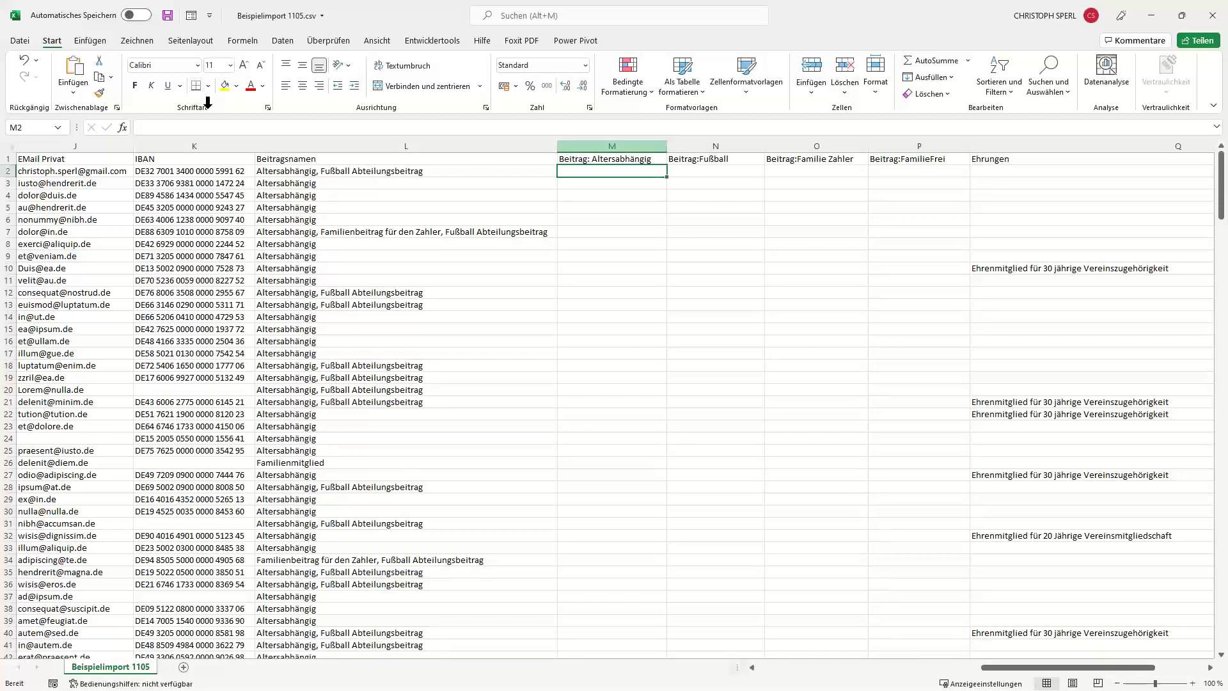
left_click(124, 132)
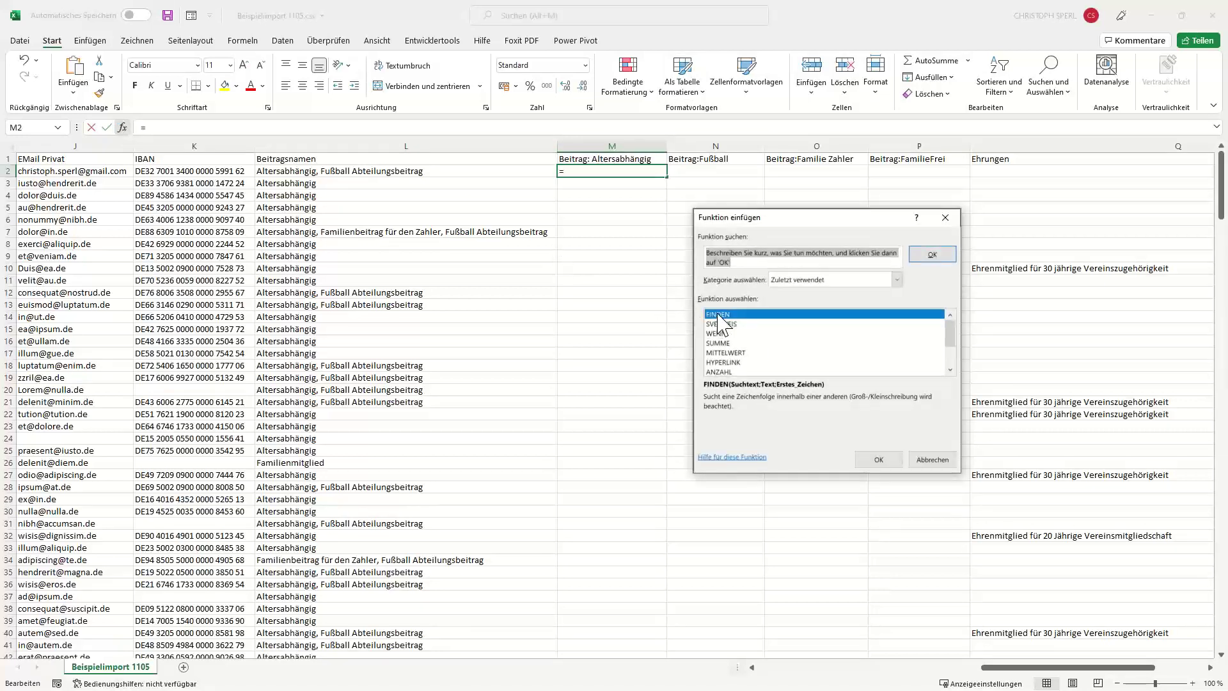
left_click(719, 314)
left_click(816, 280)
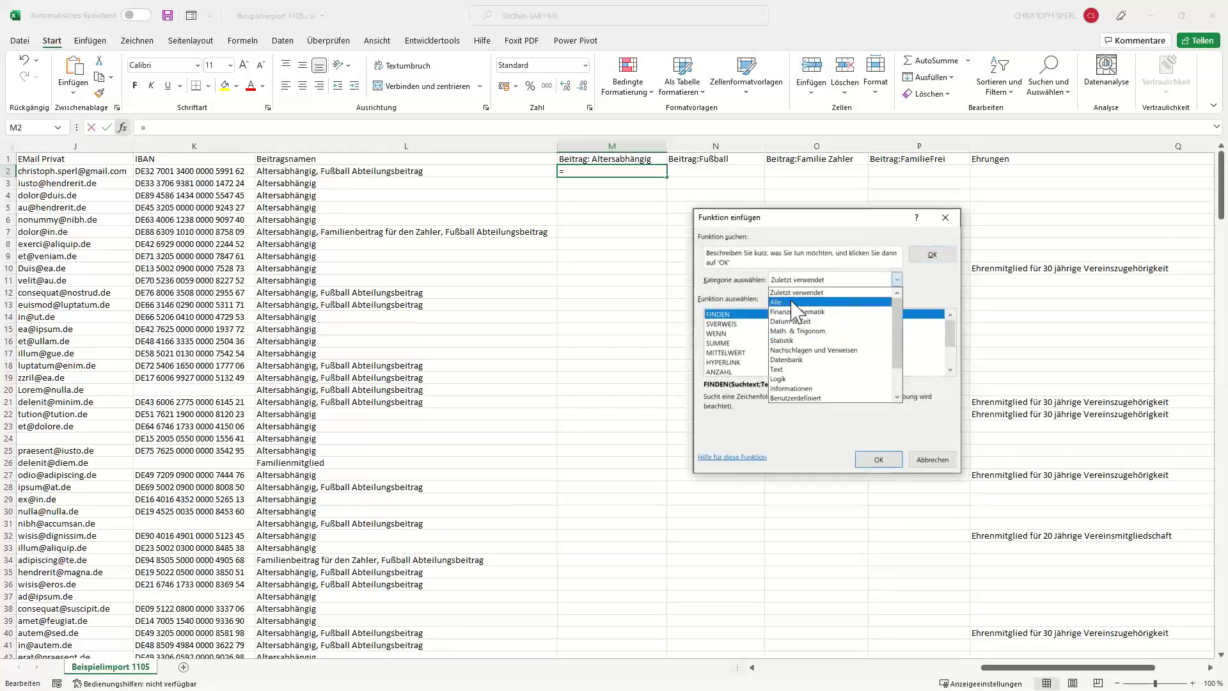
left_click(784, 299)
left_click(755, 336)
mouse_move(950, 325)
left_mouse_down()
mouse_move(949, 349)
mouse_move(952, 334)
left_mouse_up()
left_click(776, 324)
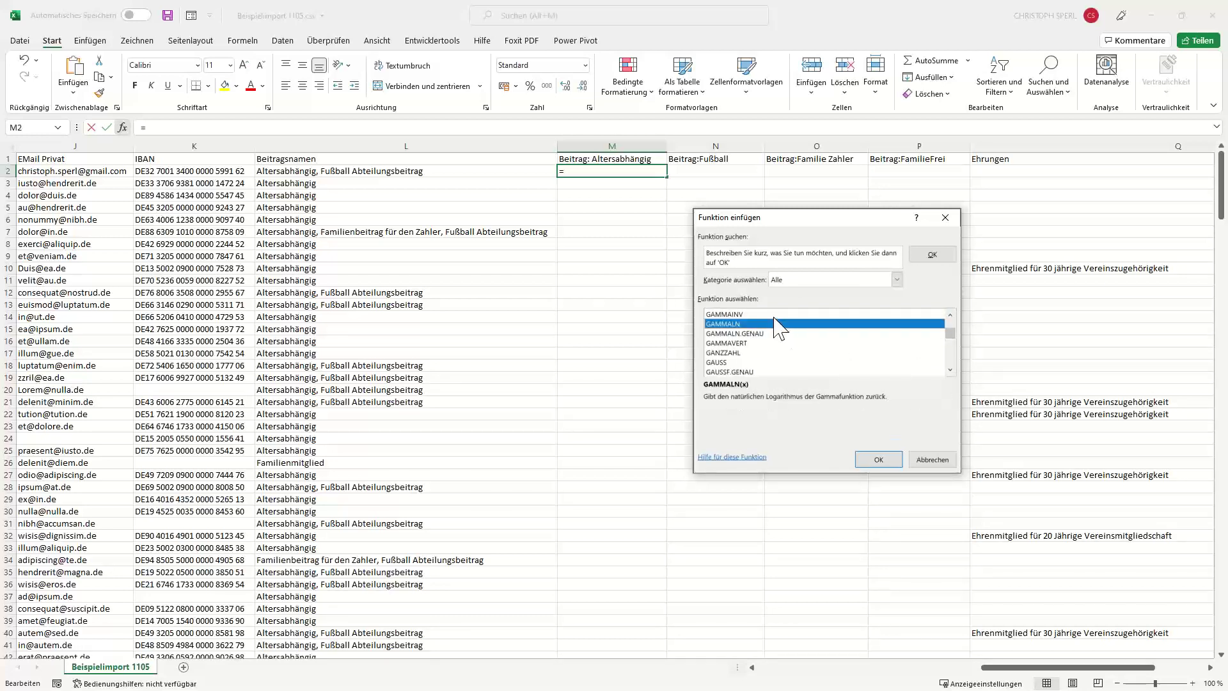
Step: Choose the FINDEN function from the function list for cell M2
key("f")
key("Down")
key("Down")
key("Down")
key("Down")
key("Down")
key("Down")
key("Down")
key("Down")
key("Down")
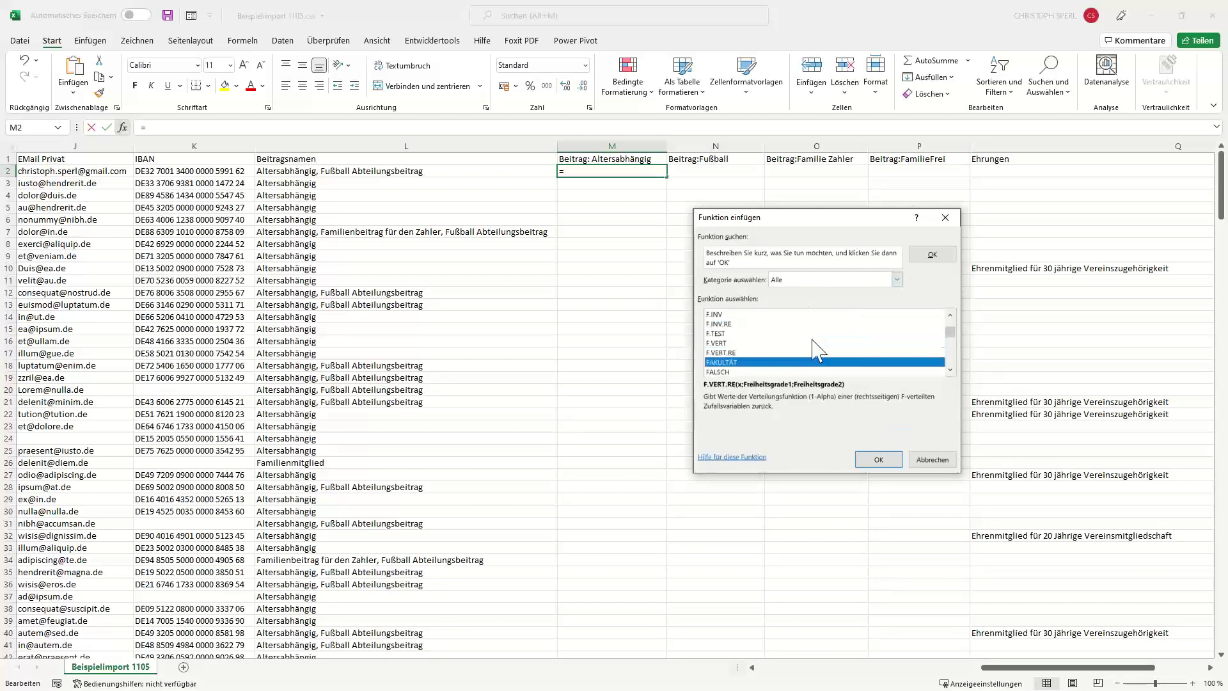
key("Down")
key("Down")
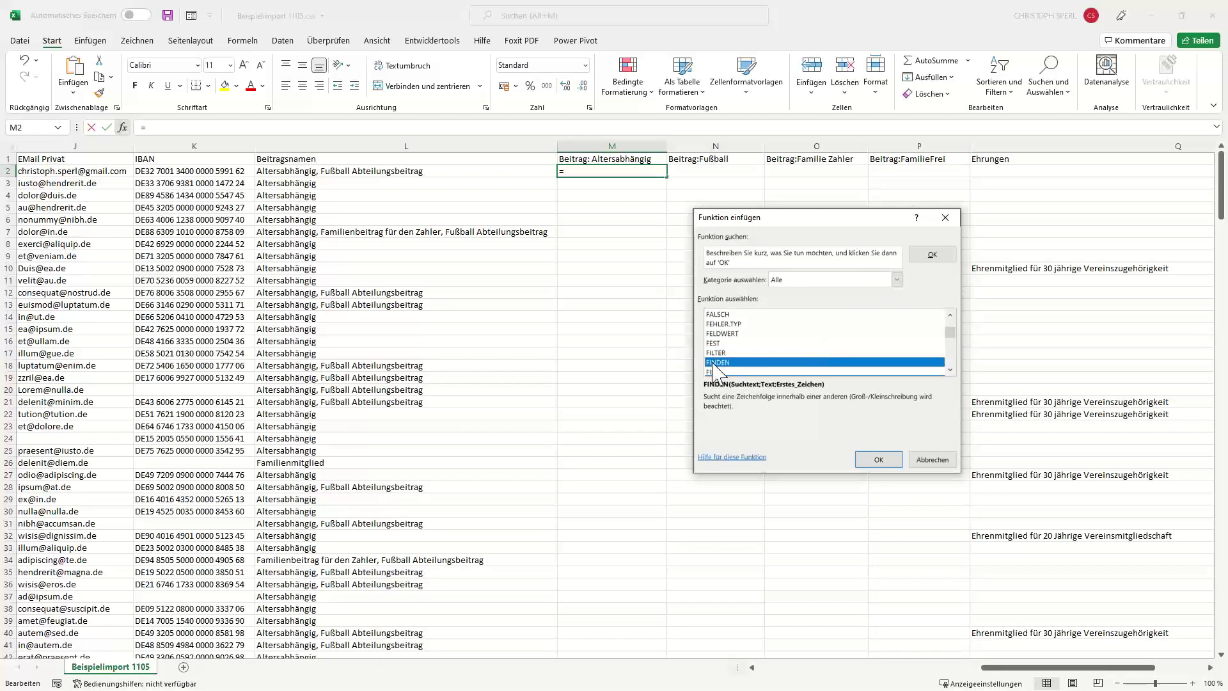
left_click(879, 459)
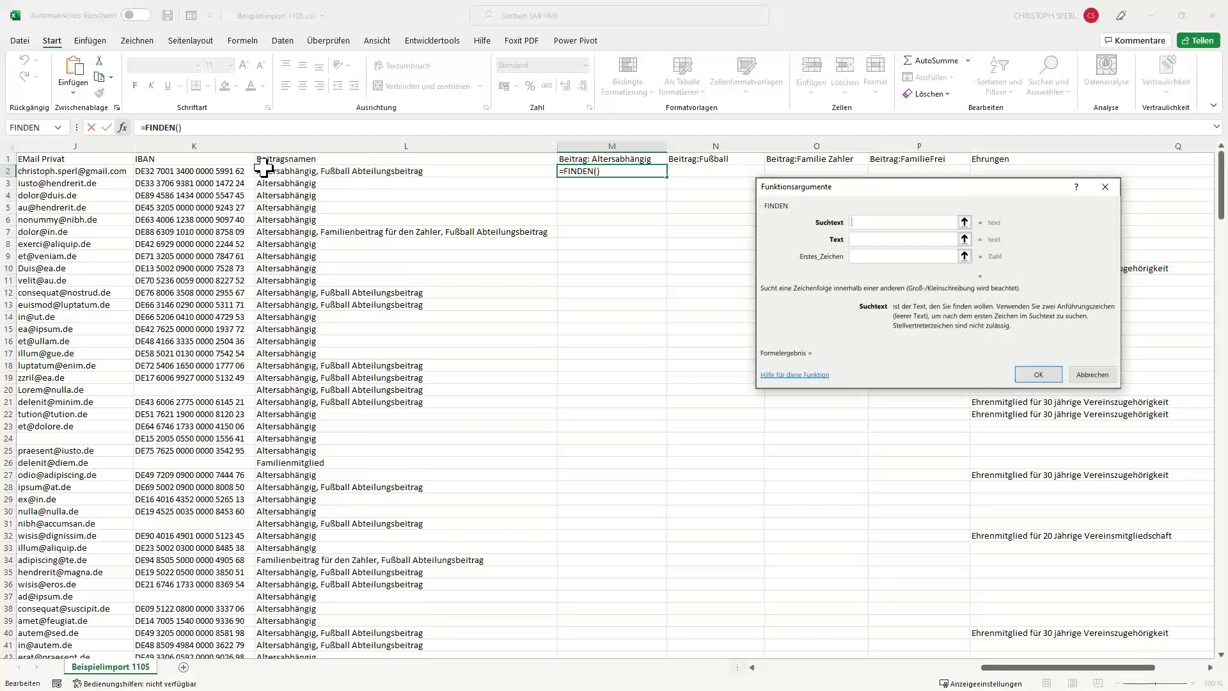
Step: Set the FINDEN arguments to Suchtext "Alter" and Text L2, and insert the formula in M2
type("Alter")
left_click(877, 241)
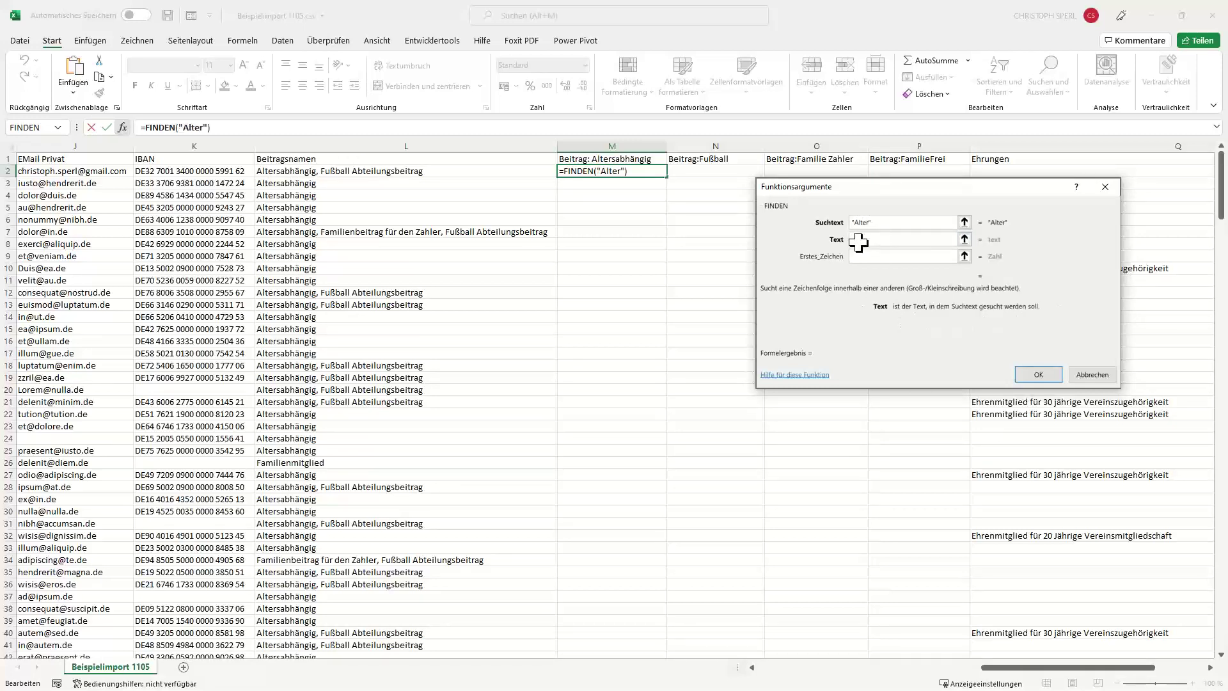
left_click(397, 170)
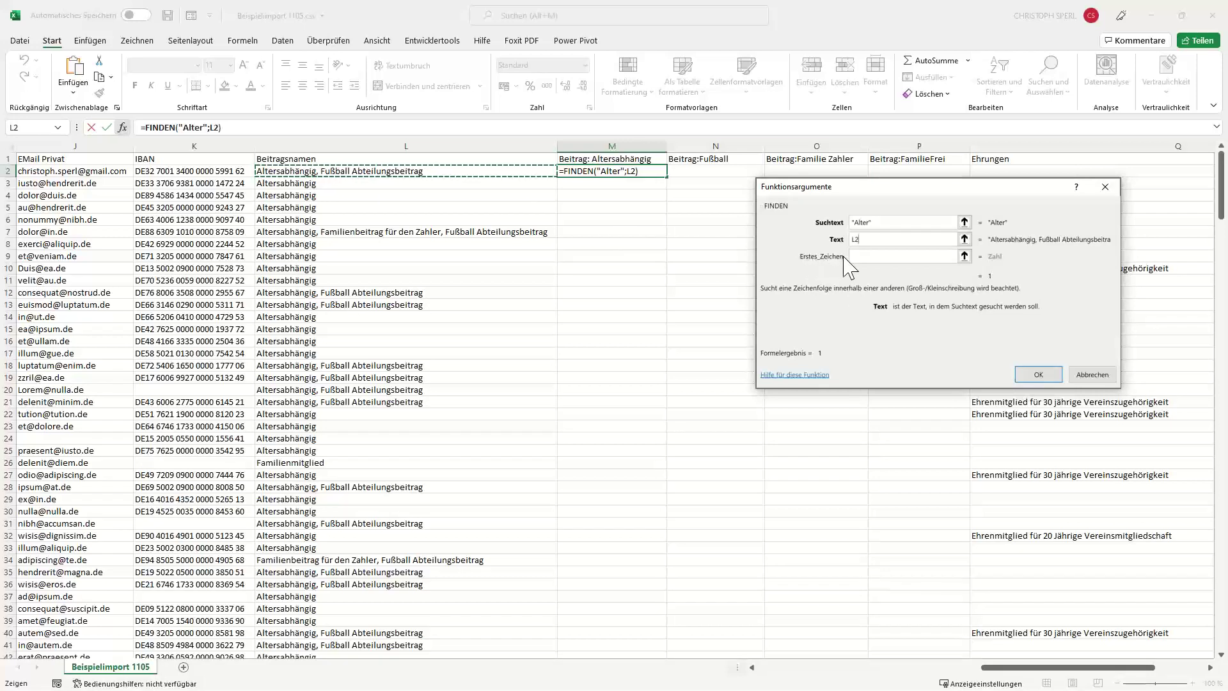
left_click(1039, 373)
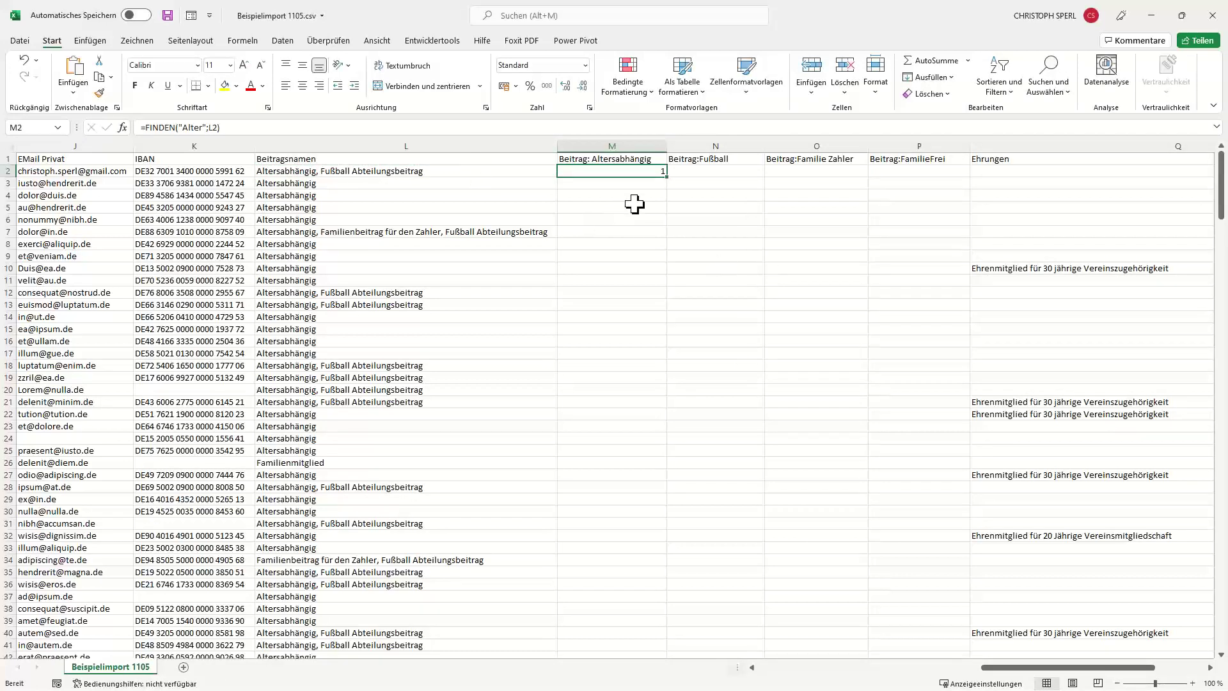
Step: Fill the FINDEN formula from M2 down the Beitrag: Altersabhängig column to the last member record in row 296
left_click_drag(670, 179, 667, 381)
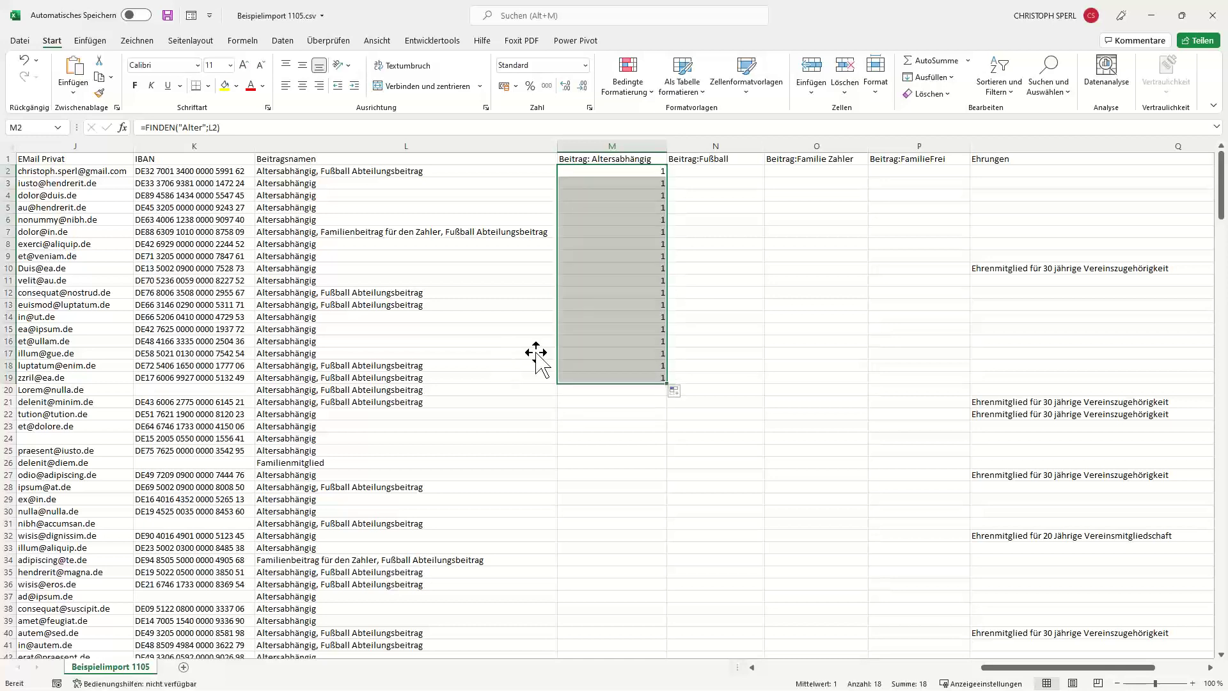
left_click_drag(670, 384, 667, 551)
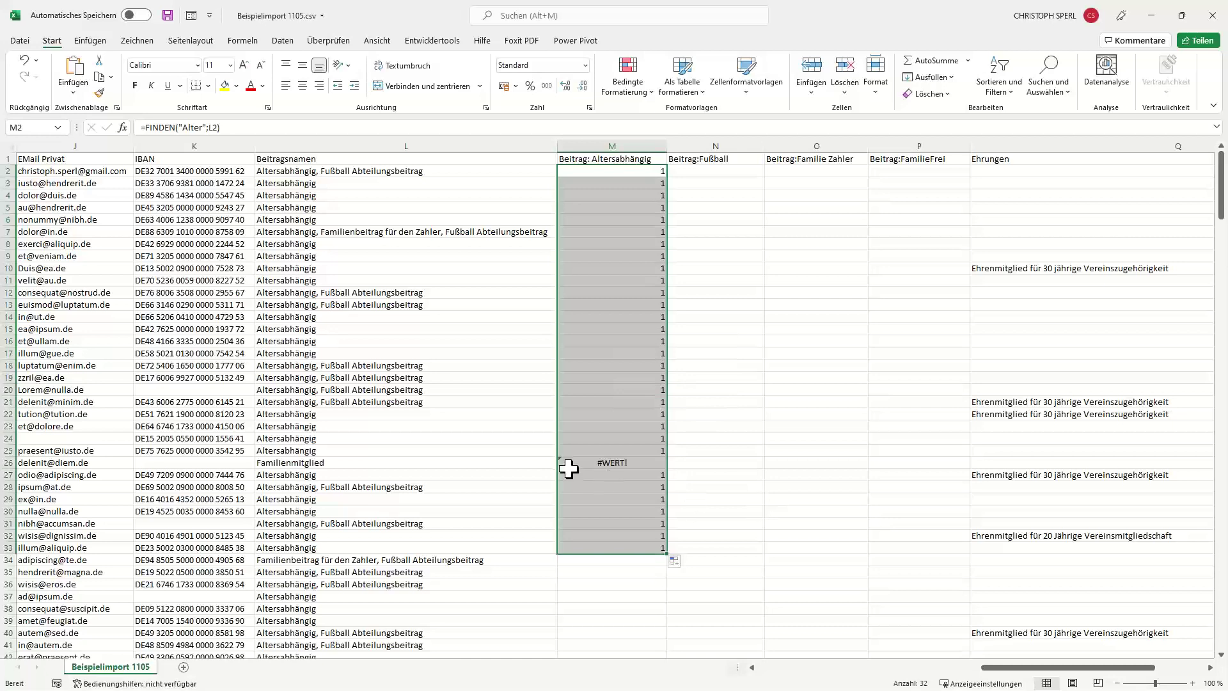
left_click(607, 462)
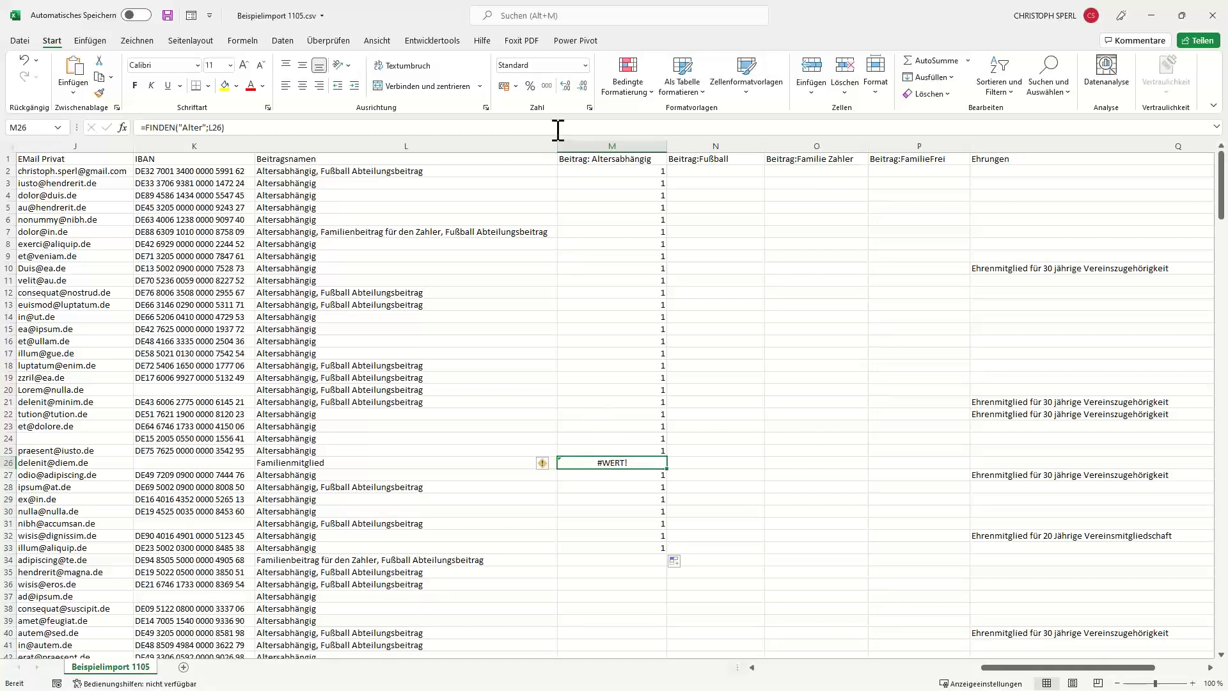
left_click(649, 547)
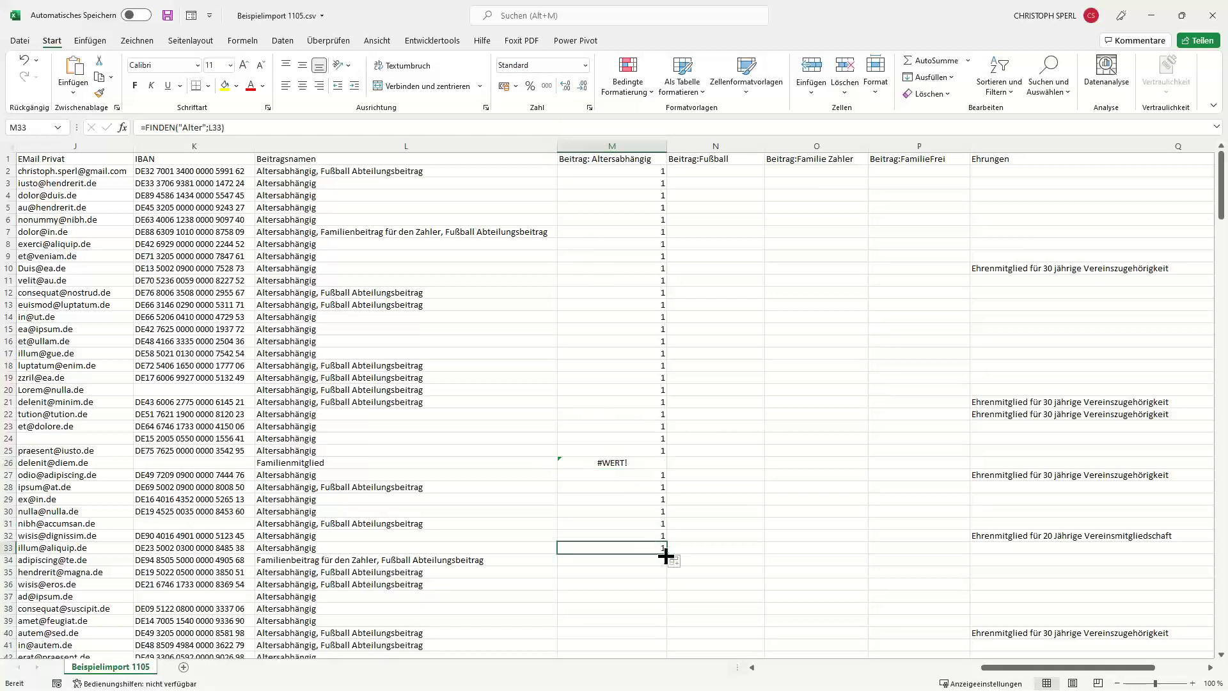
double_click(670, 554)
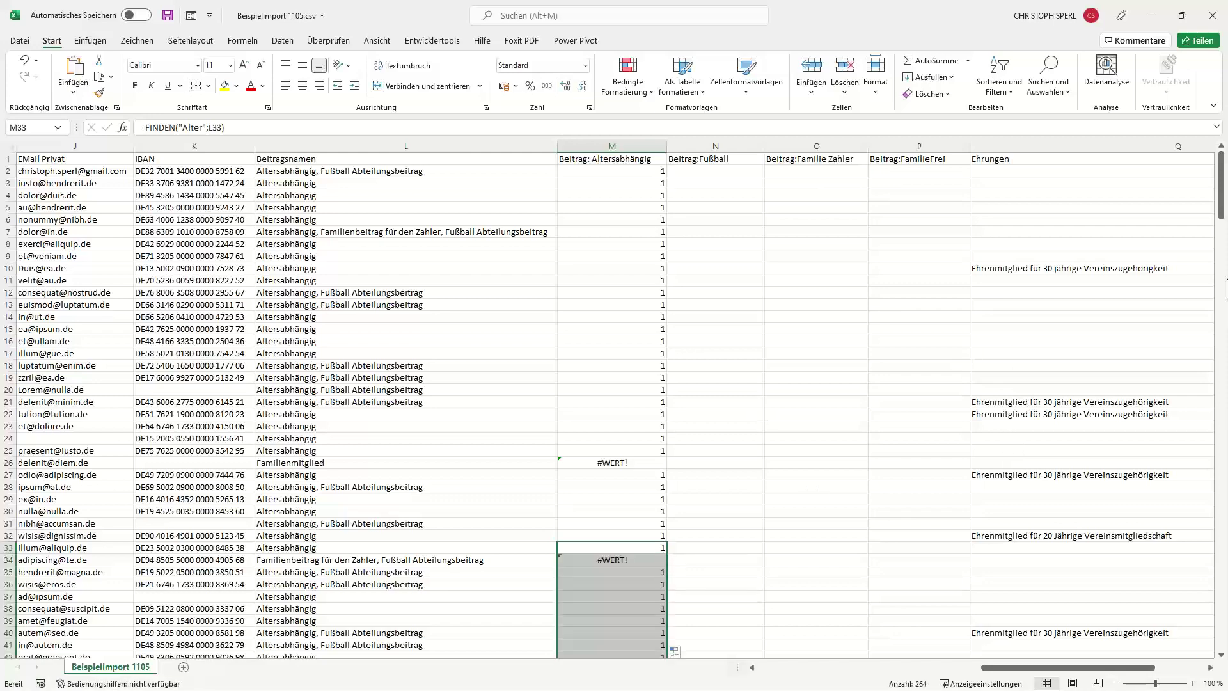
left_click_drag(1221, 217, 1194, 669)
left_click_drag(1036, 667, 812, 672)
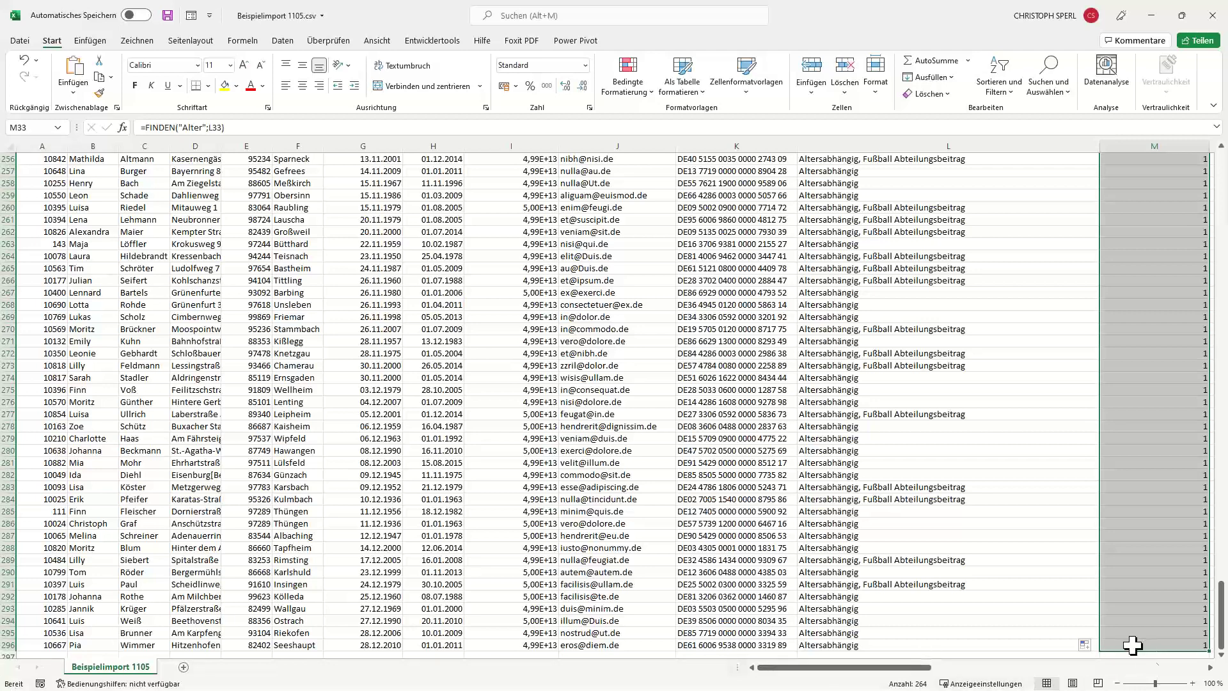
Step: Insert an empty column before Beitrag:Fußball and copy the header "Beitrag: Altersabhängig" from M1 into N1
key("Right")
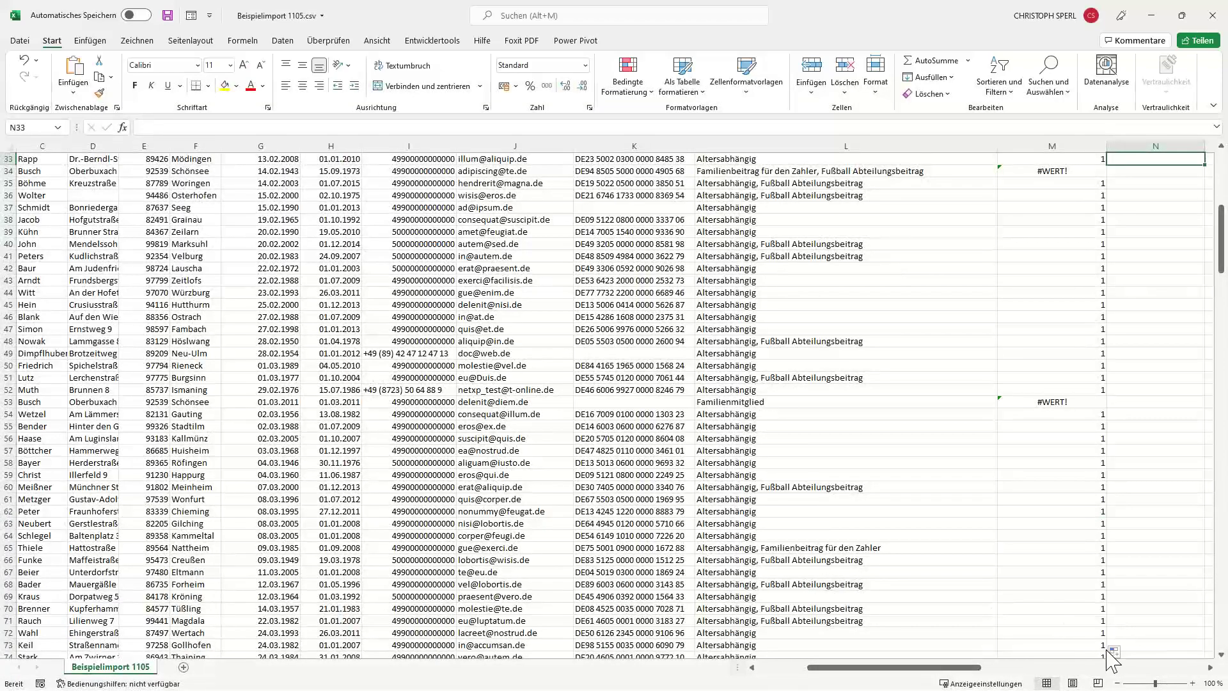
left_click_drag(969, 668, 1116, 667)
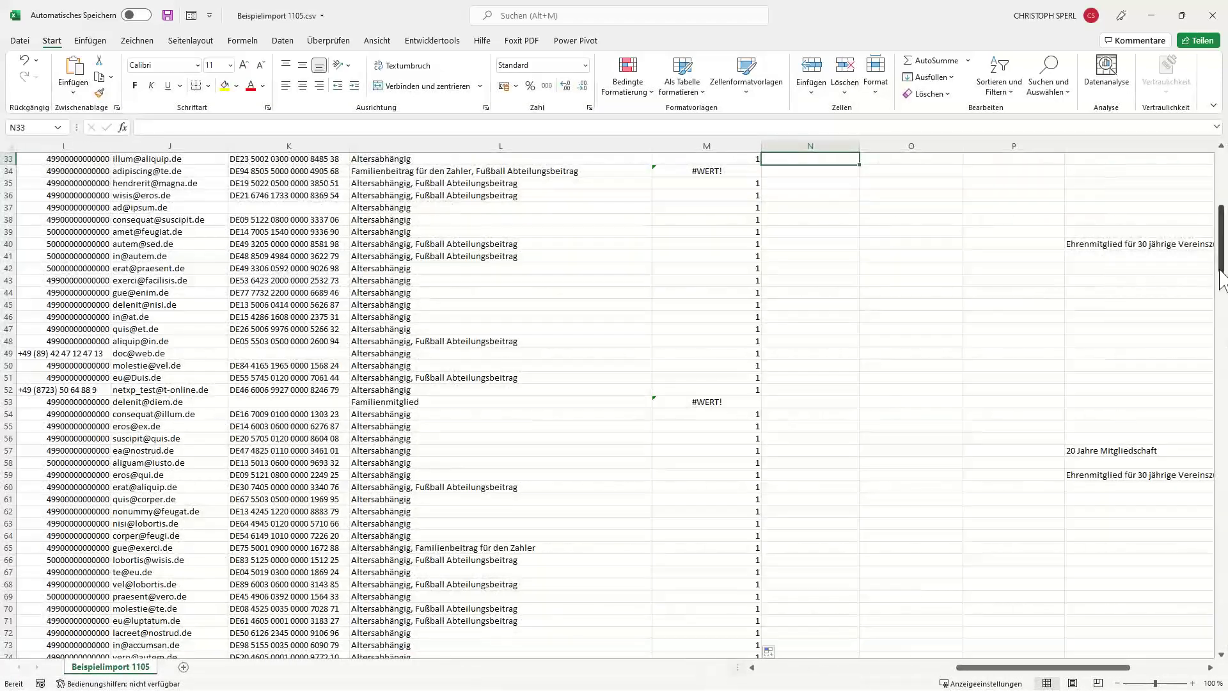
left_click_drag(1220, 274, 1221, 217)
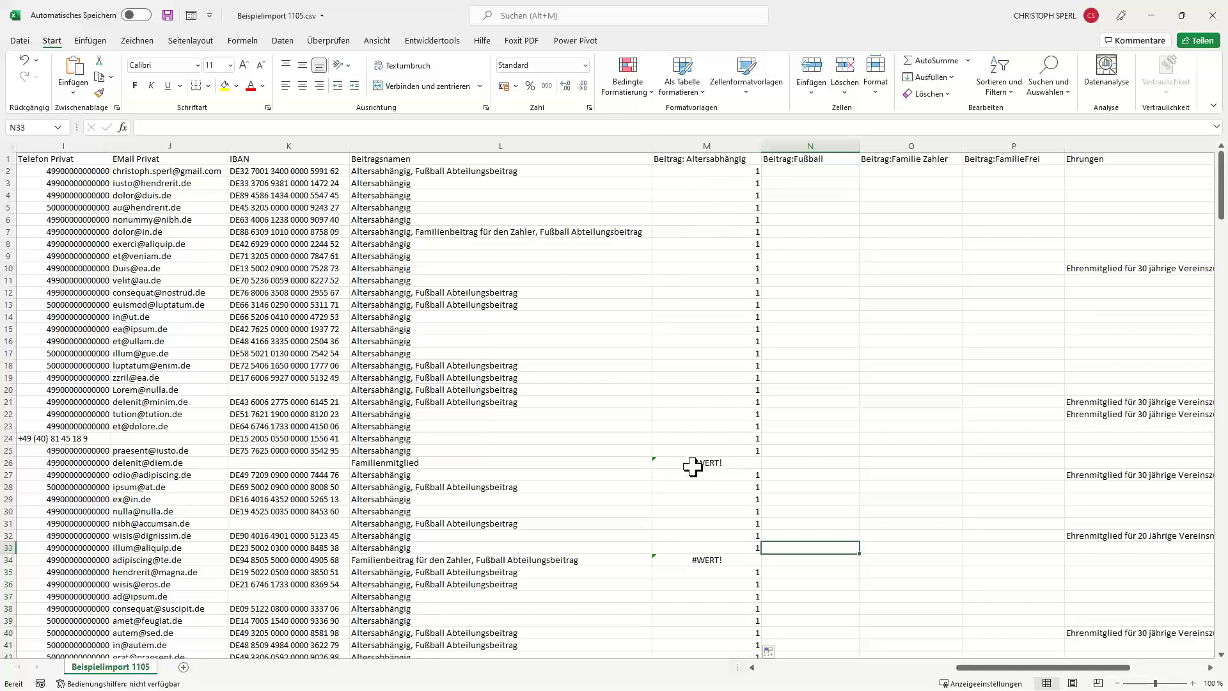
left_click(783, 142)
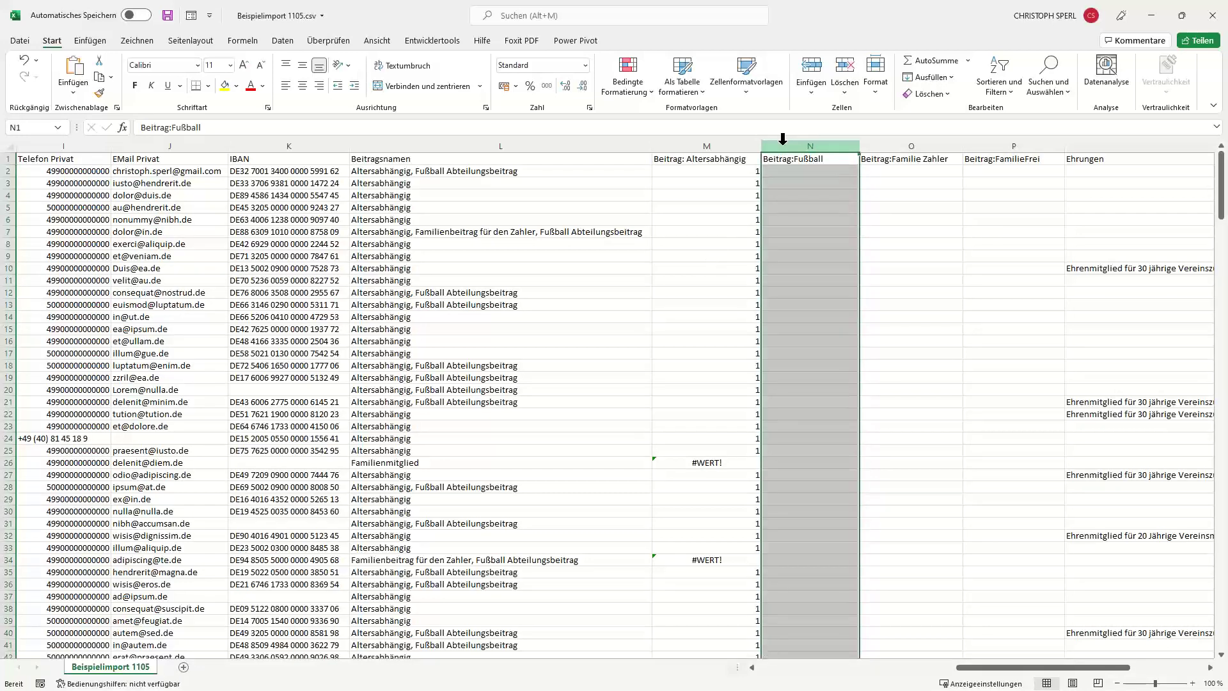
right_click(784, 146)
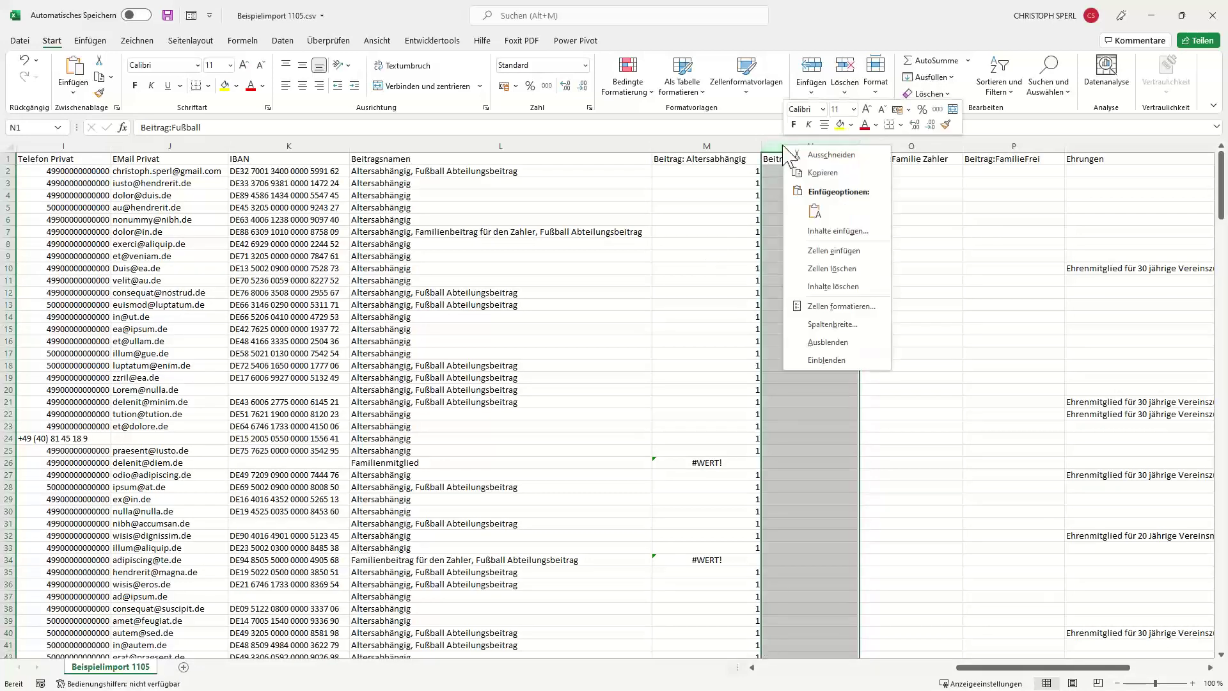
left_click(803, 255)
left_click(792, 159)
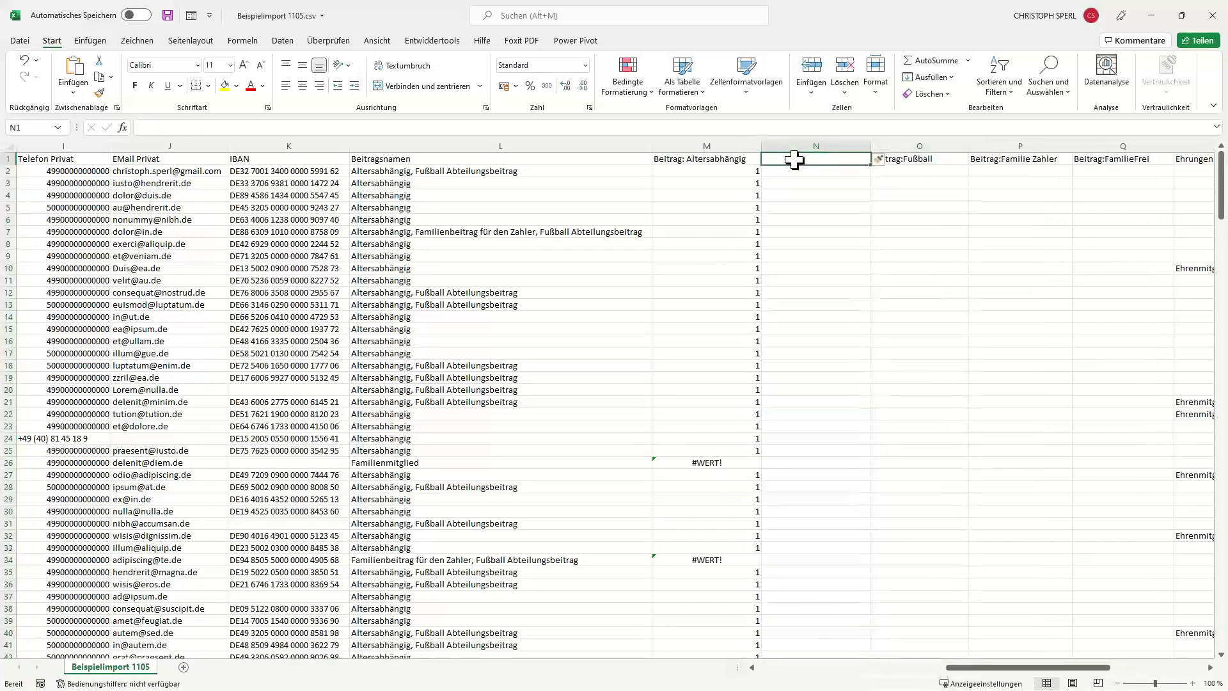
left_click(731, 157)
left_click_drag(763, 165, 800, 187)
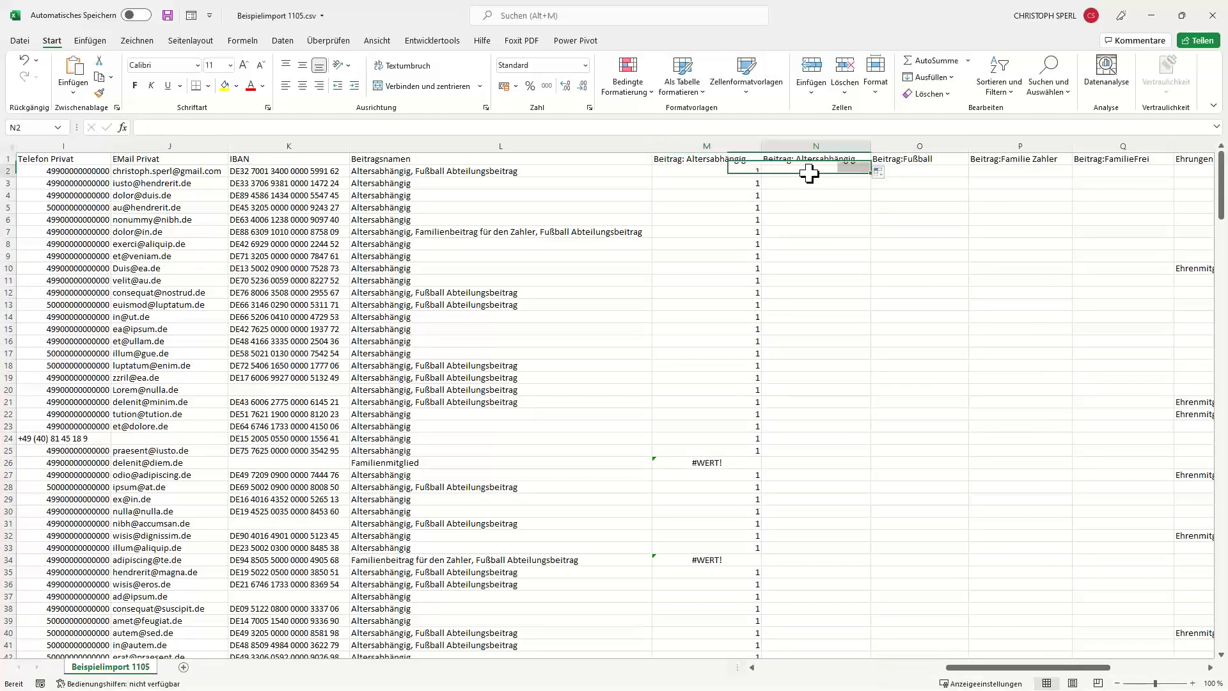
Step: Choose the WENN function from the function list for cell N2
left_click(812, 171)
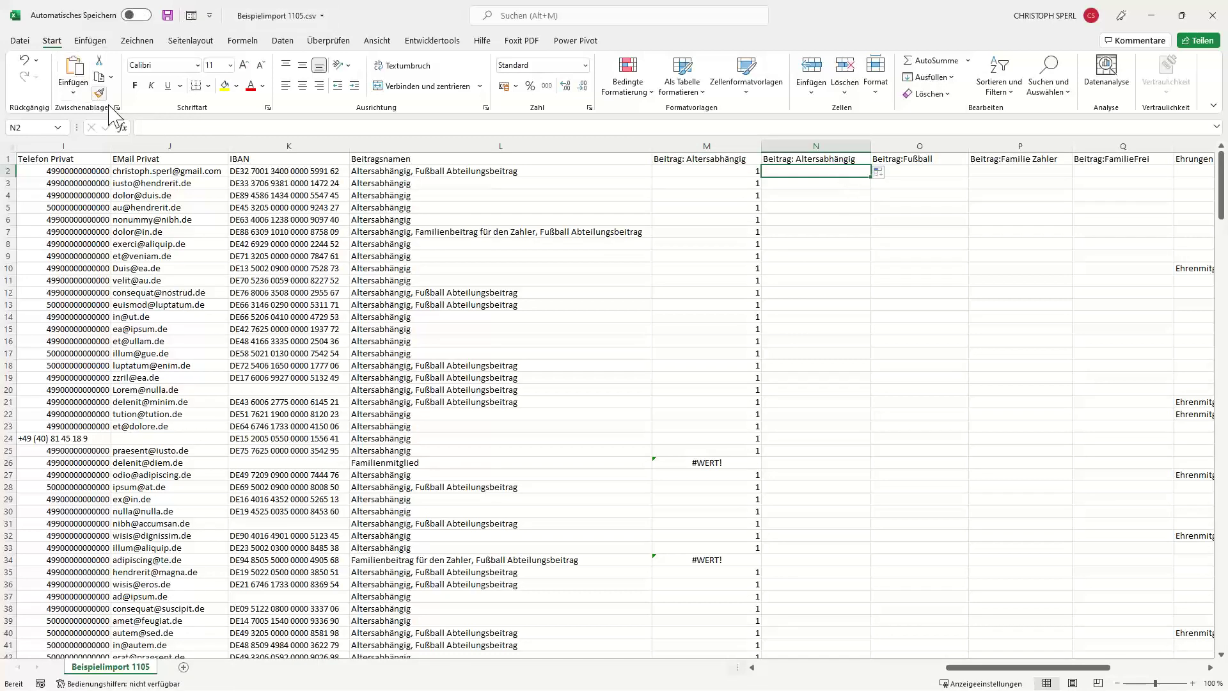
left_click(154, 128)
key("shift+F3")
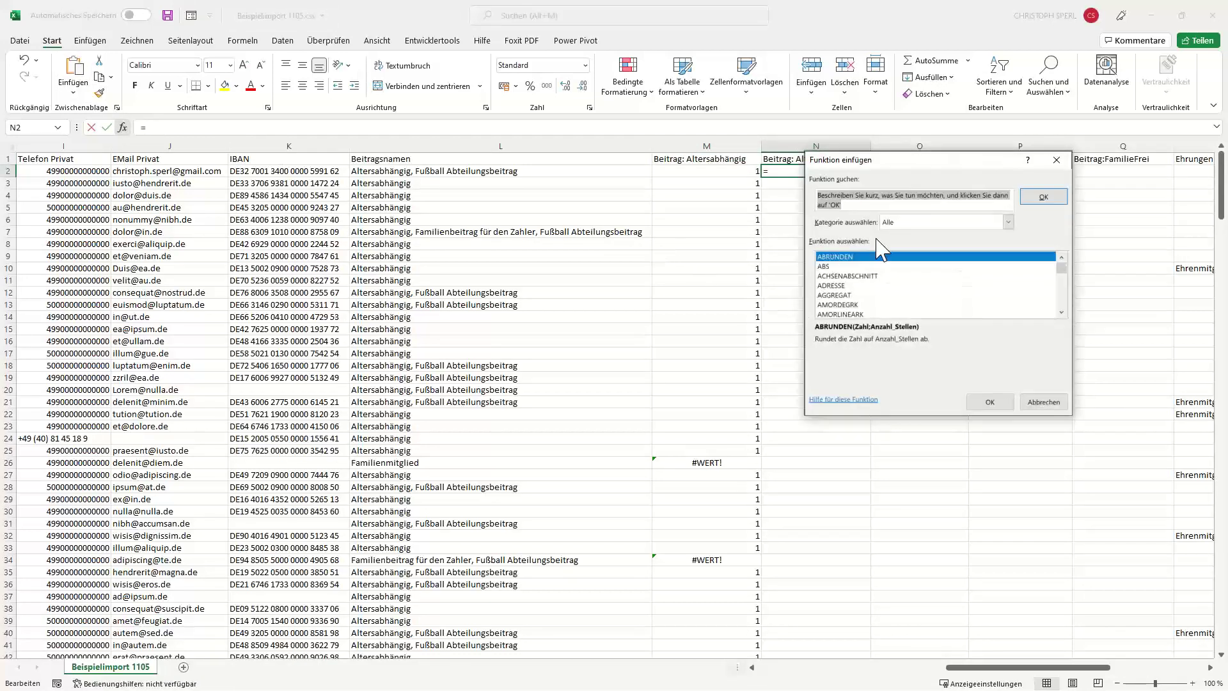
left_click(843, 293)
key("w")
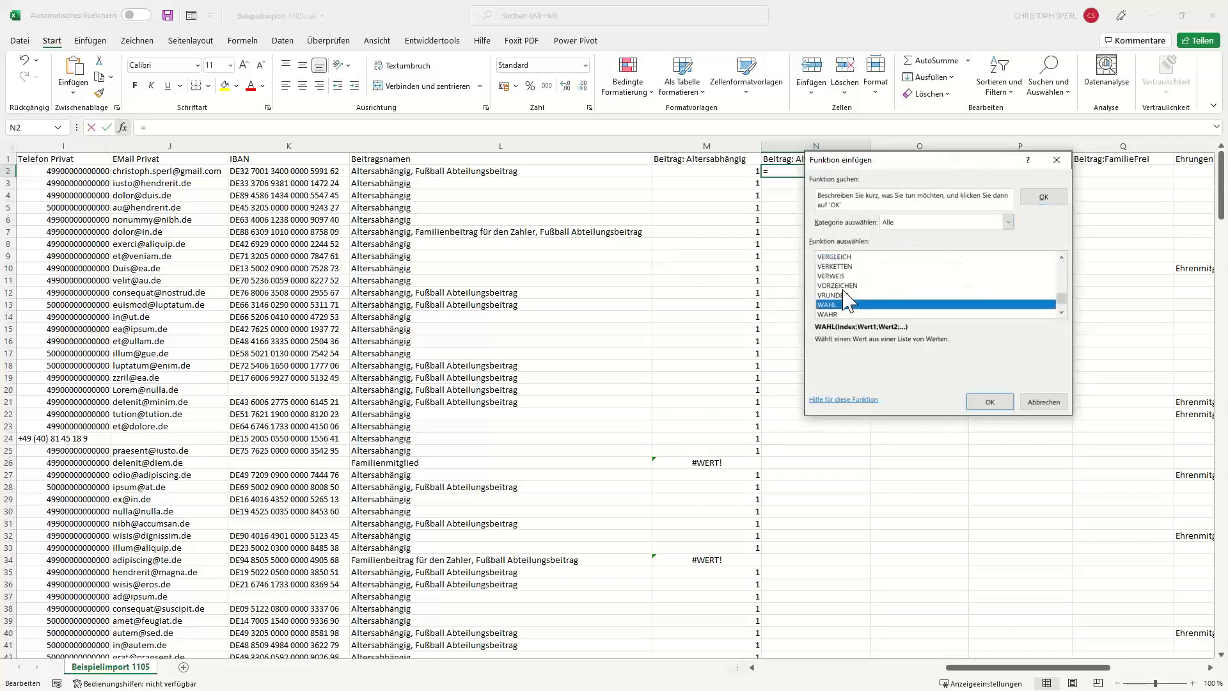
key("Down")
key("Down")
key("Down")
key("Down")
key("Down")
key("Down")
key("Down")
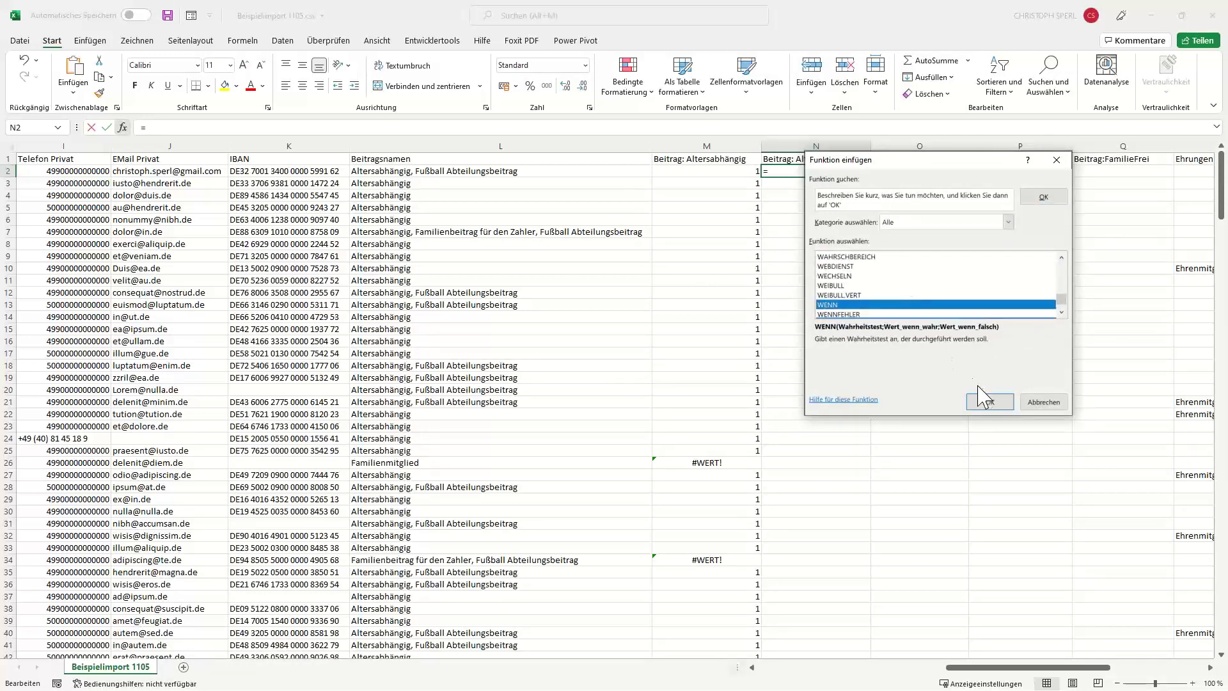
left_click(989, 403)
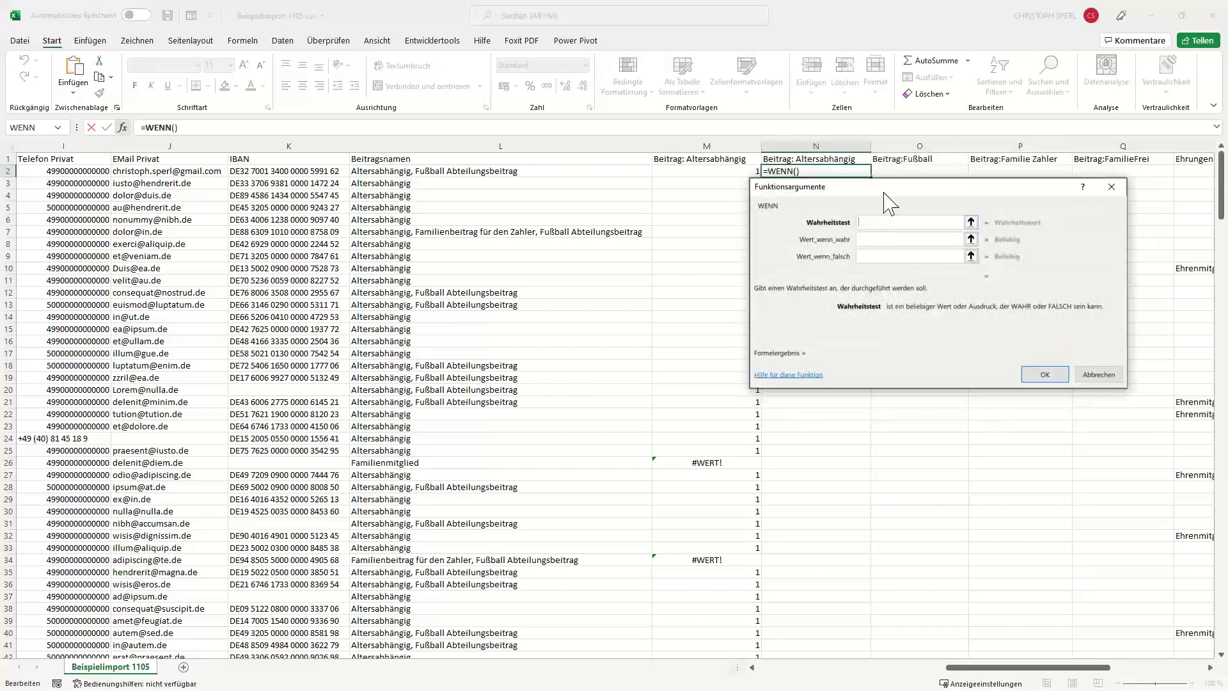
Step: Set the WENN arguments to Wahrheitstest M2=1, Wert_wenn_wahr "x" and Wert_wenn_falsch "", and insert the formula in N2
left_click_drag(880, 194, 863, 332)
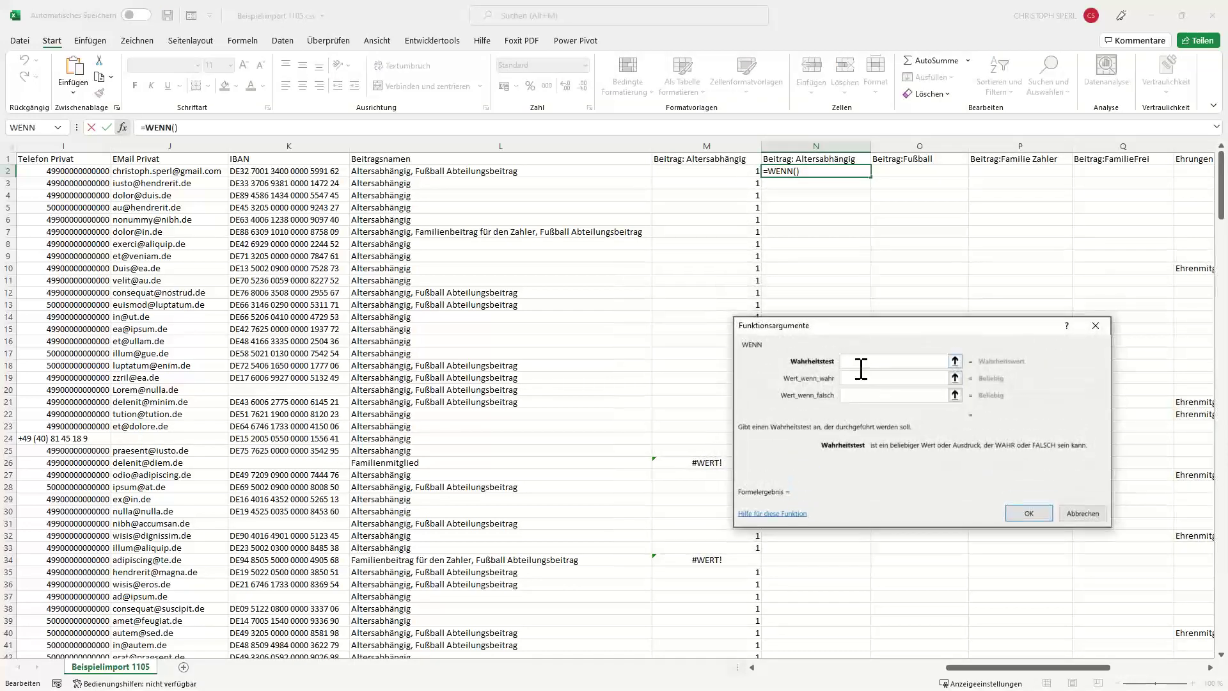
left_click(734, 171)
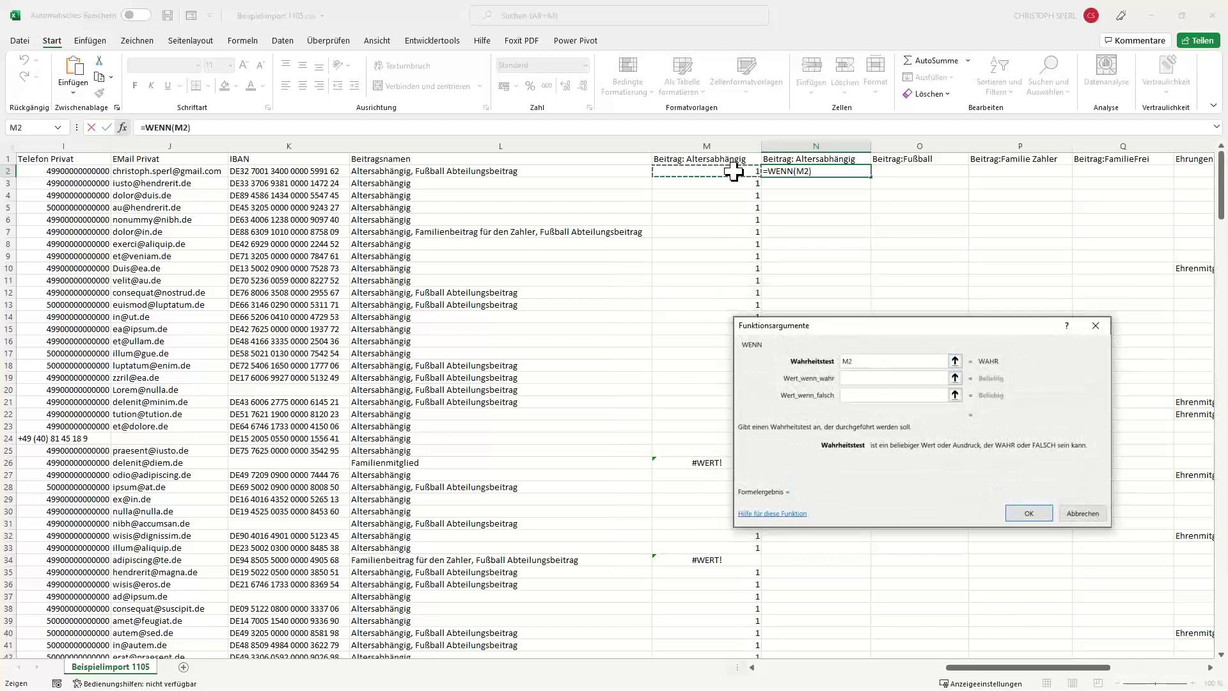
type("=1")
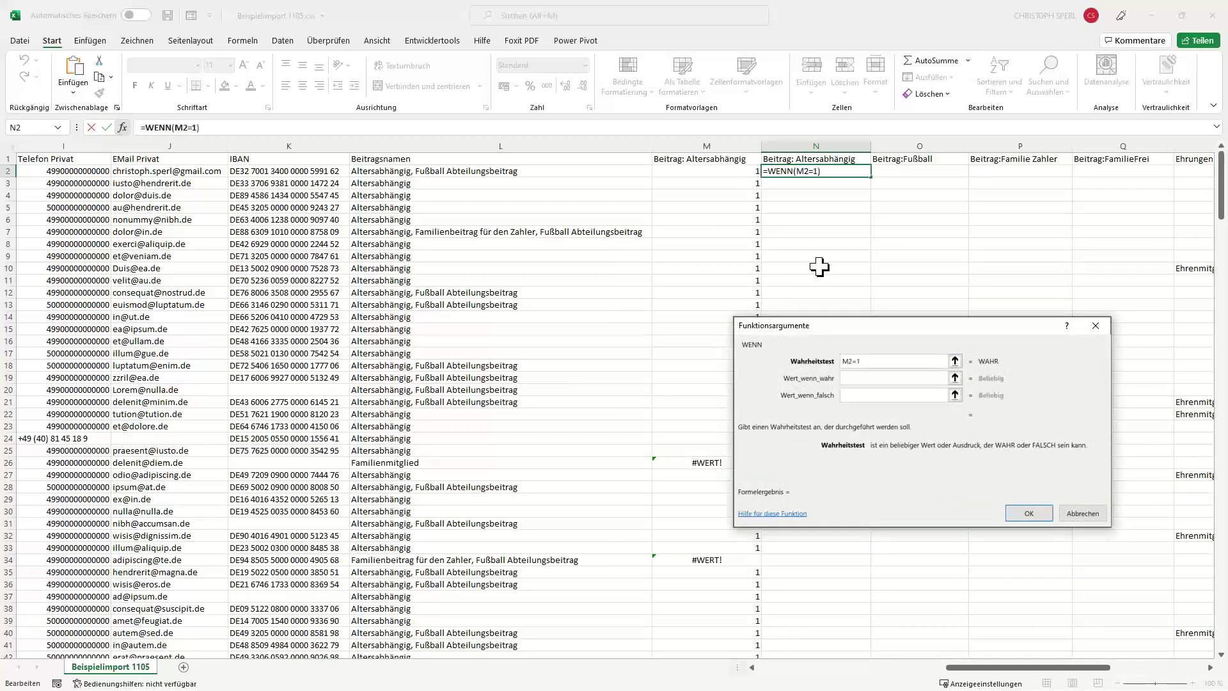
left_click(854, 379)
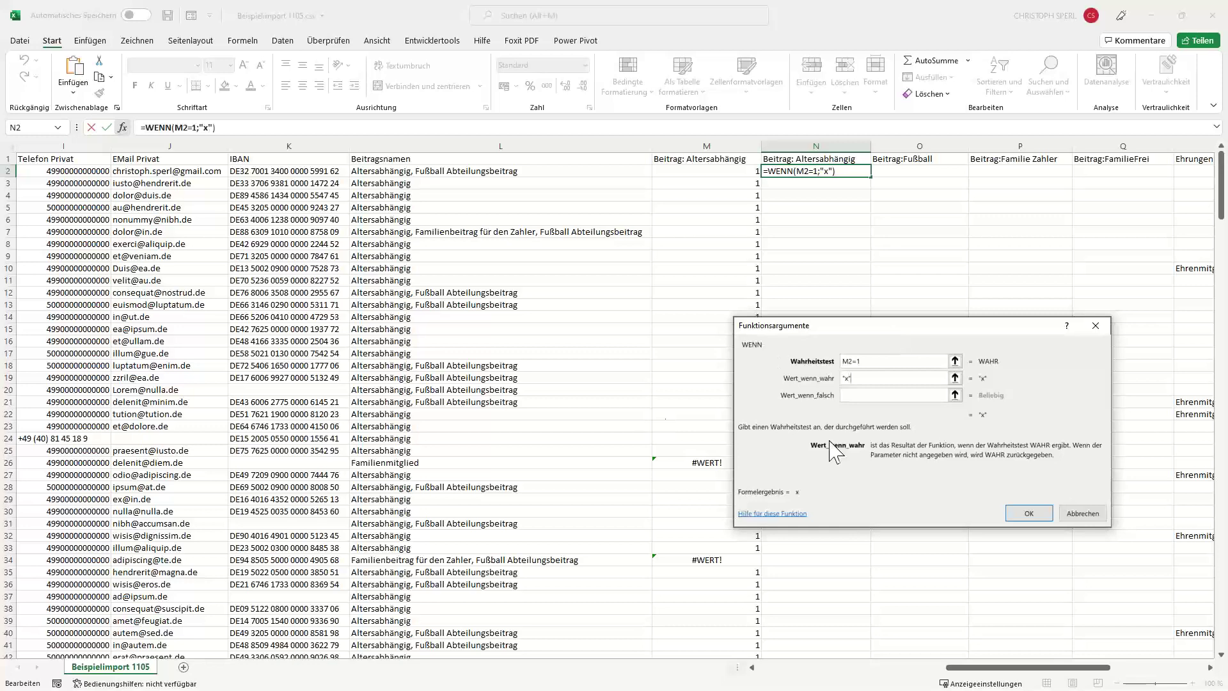
left_click(849, 395)
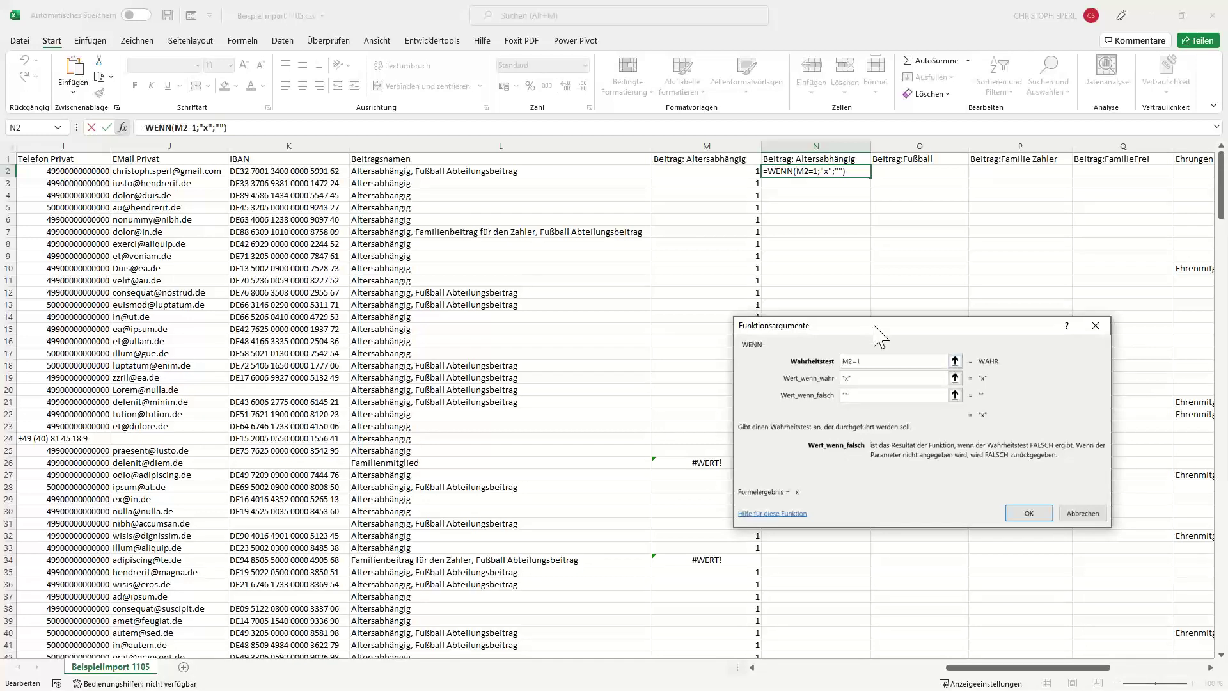
left_click_drag(874, 326, 296, 230)
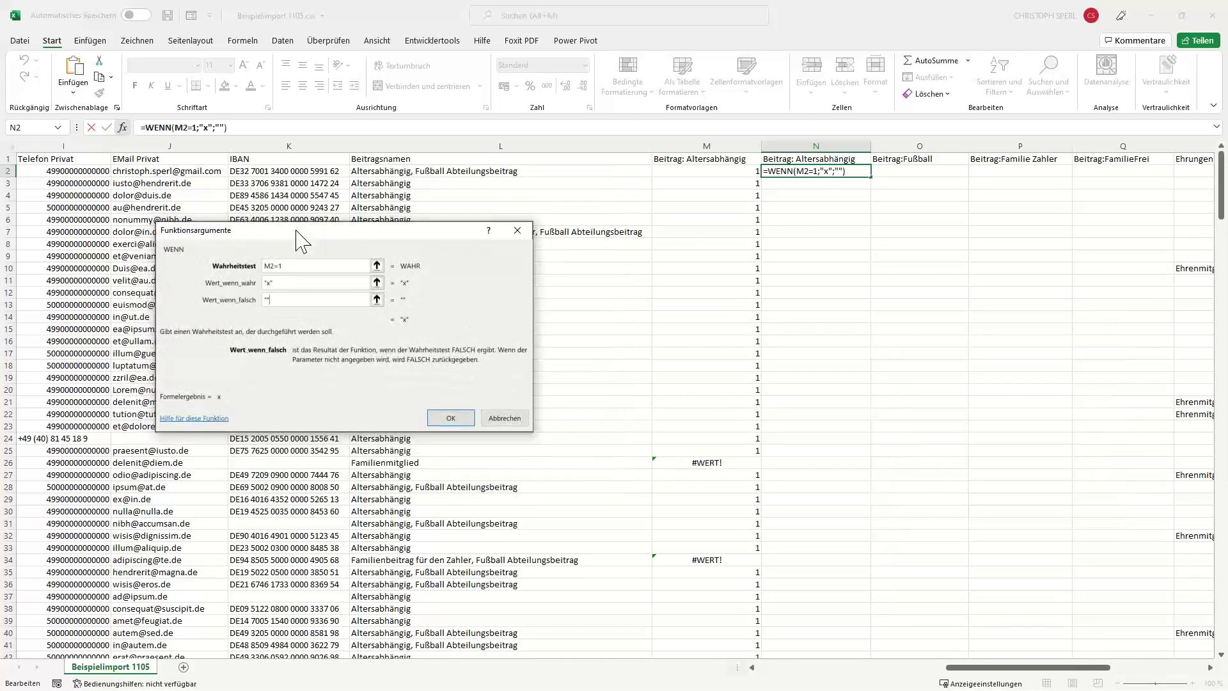
left_click(448, 419)
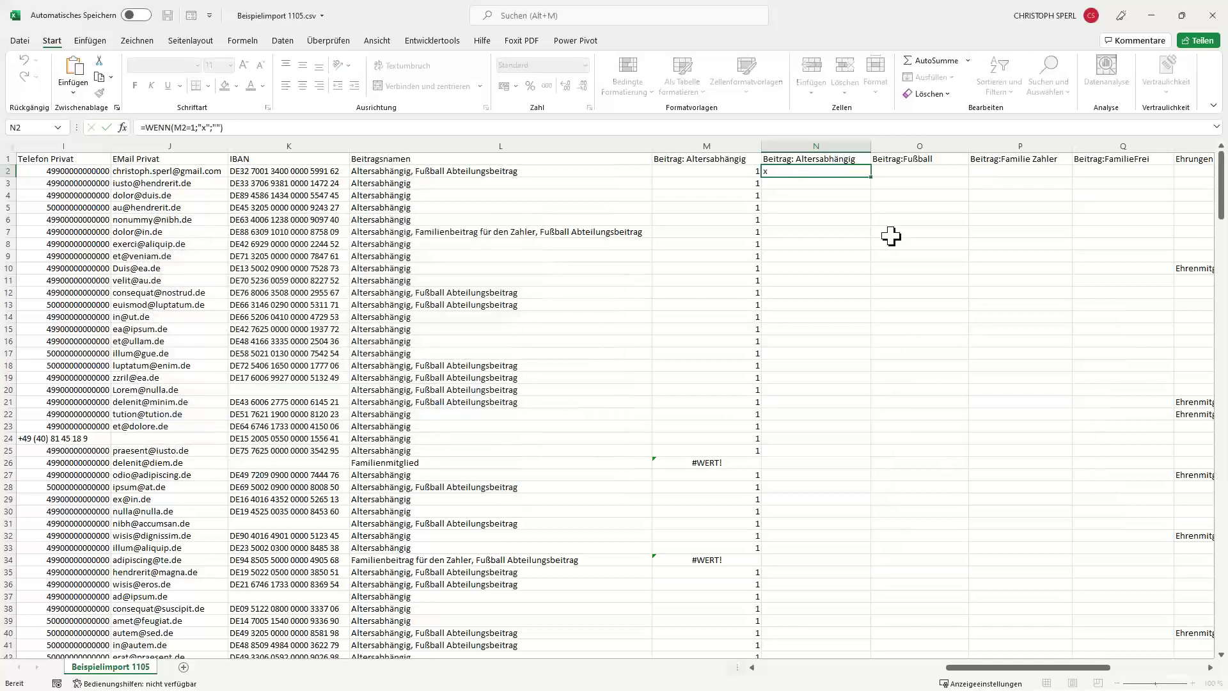
Step: Fill the WENN formula from N2 down column N to the last member record and check the resulting cells
double_click(871, 177)
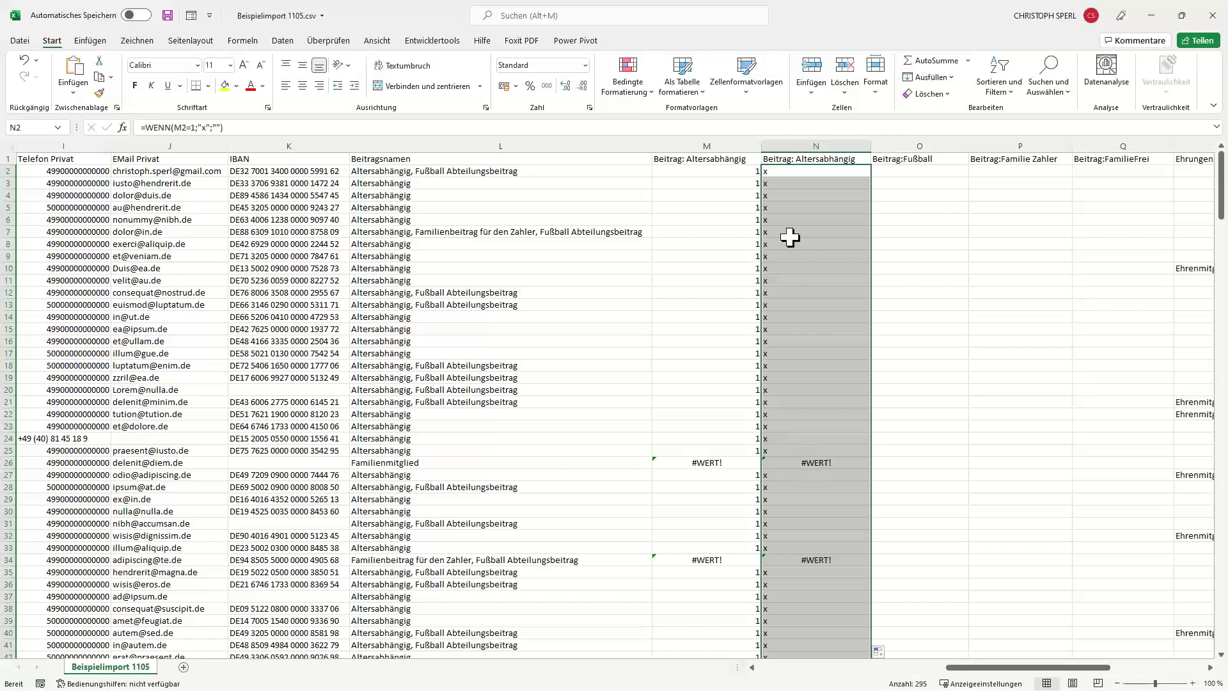
left_click(772, 171)
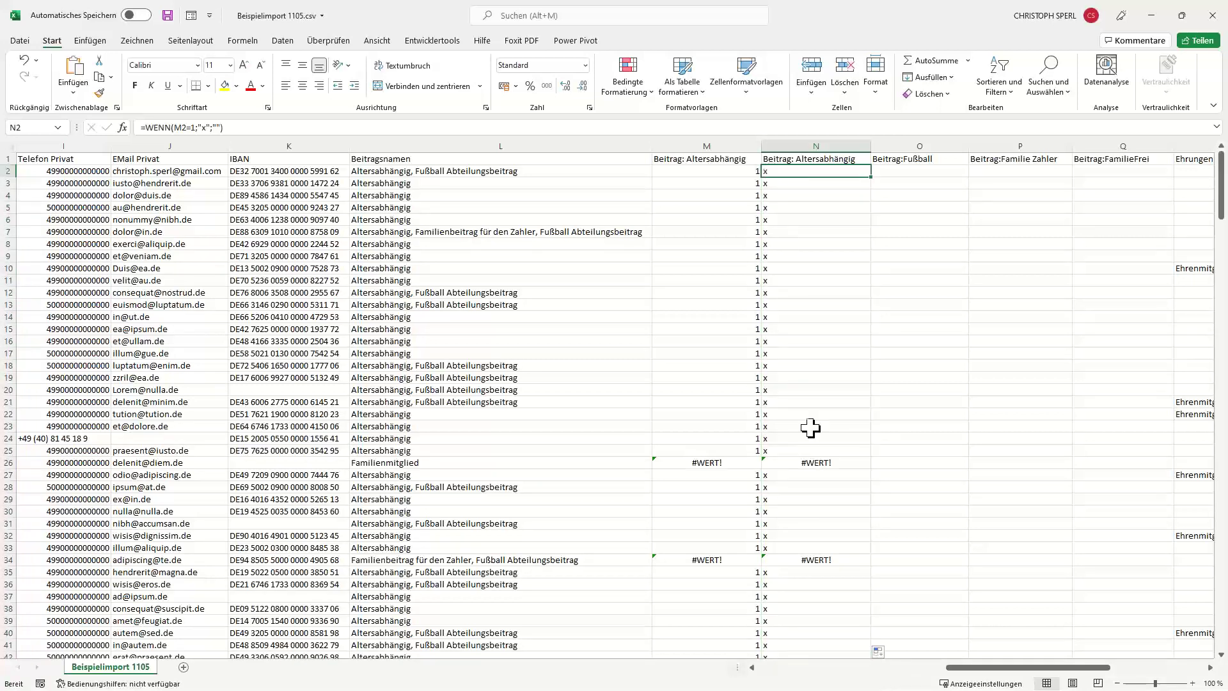
left_click(822, 475)
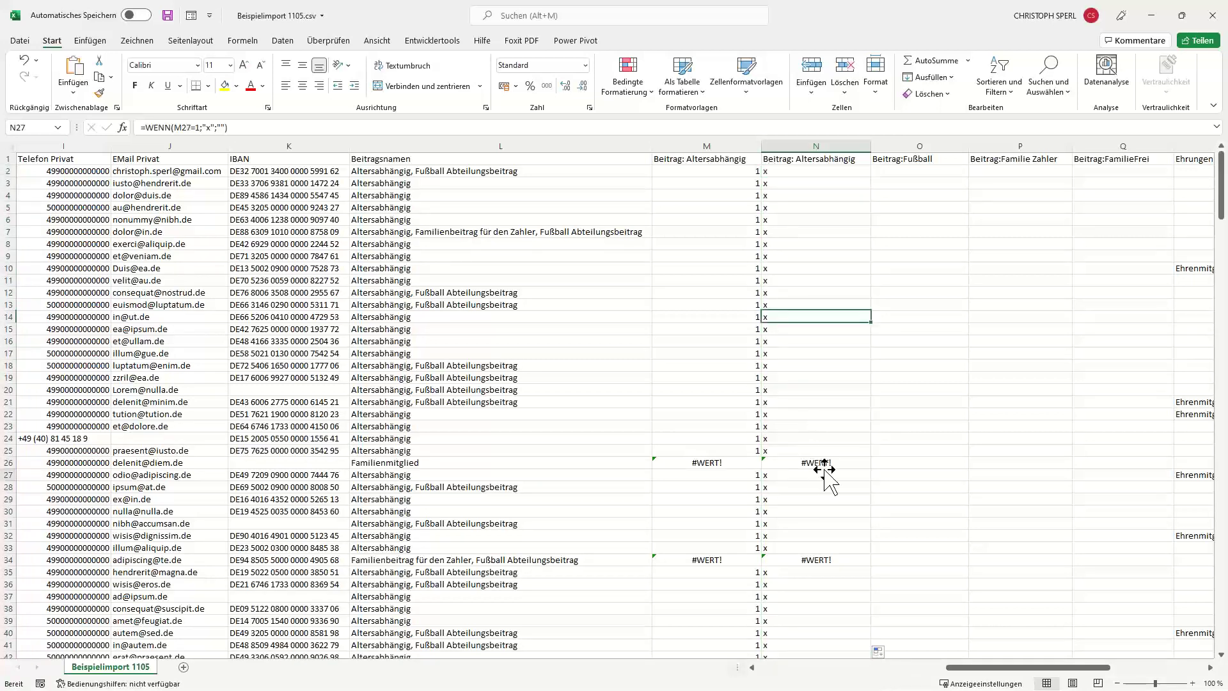
Step: Clear the WENN formulas in column N from N2 down to the last member record
left_click(782, 169)
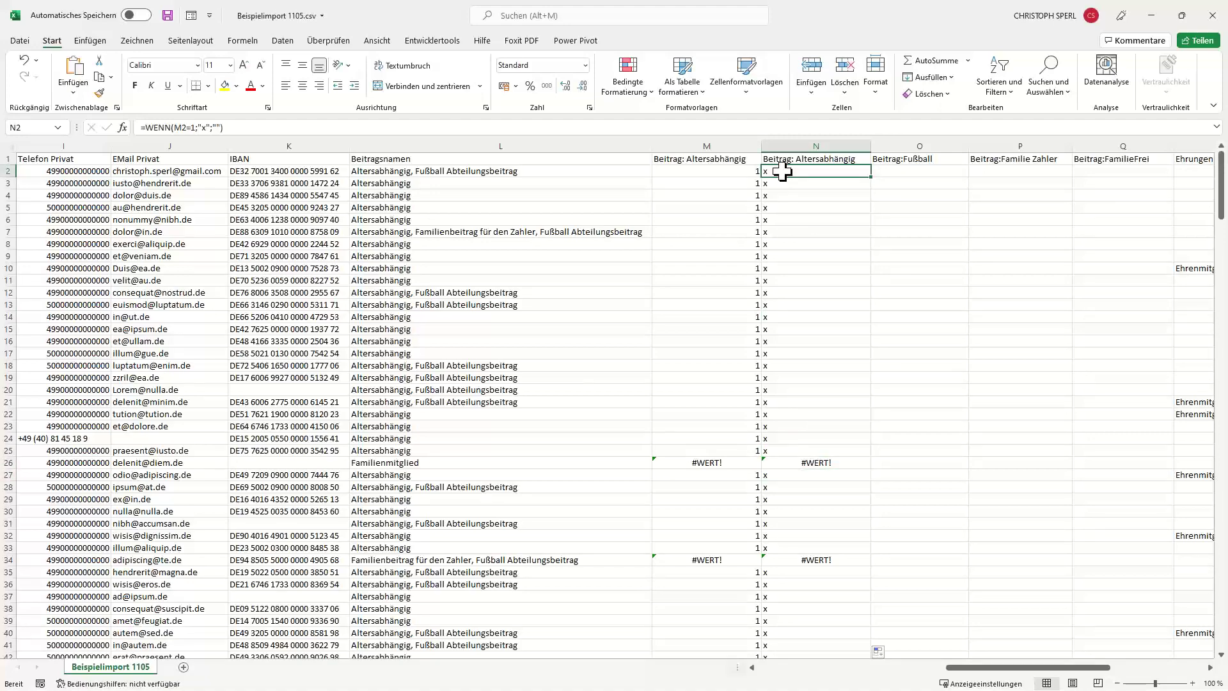
key("ctrl+shift+Down")
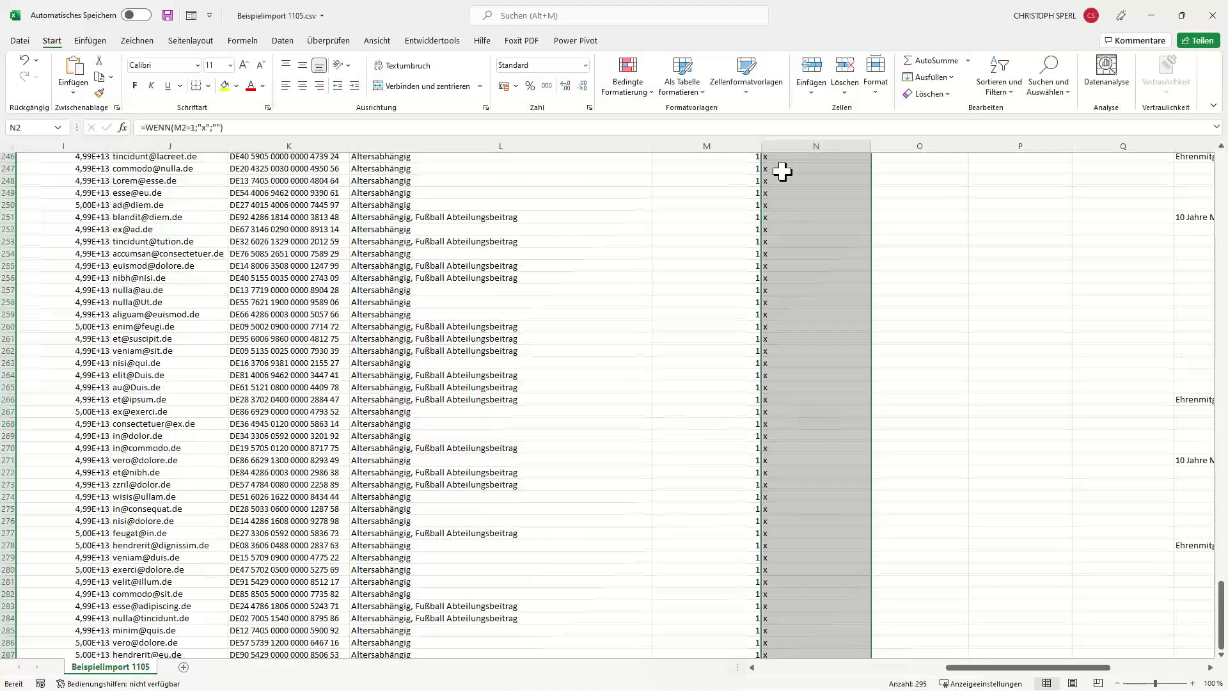
key("Delete")
key("ctrl+BackSpace")
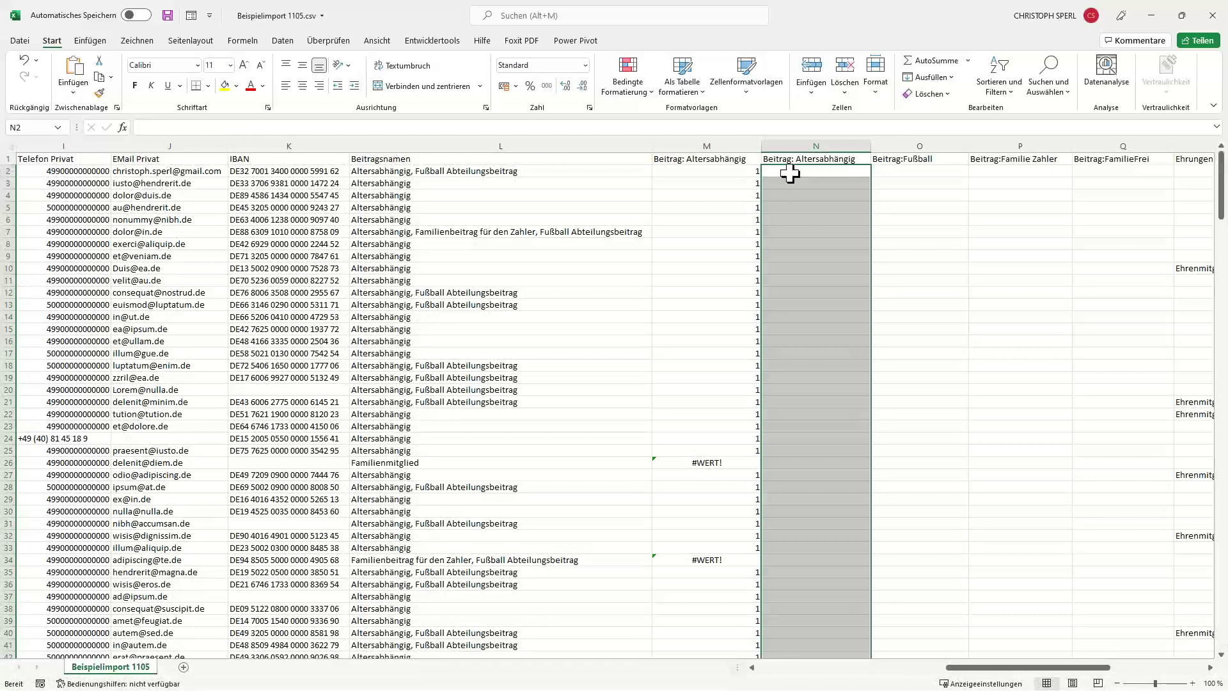
Step: Choose the WENNFEHLER function from the function list for cell N2
left_click(791, 170)
left_click(123, 128)
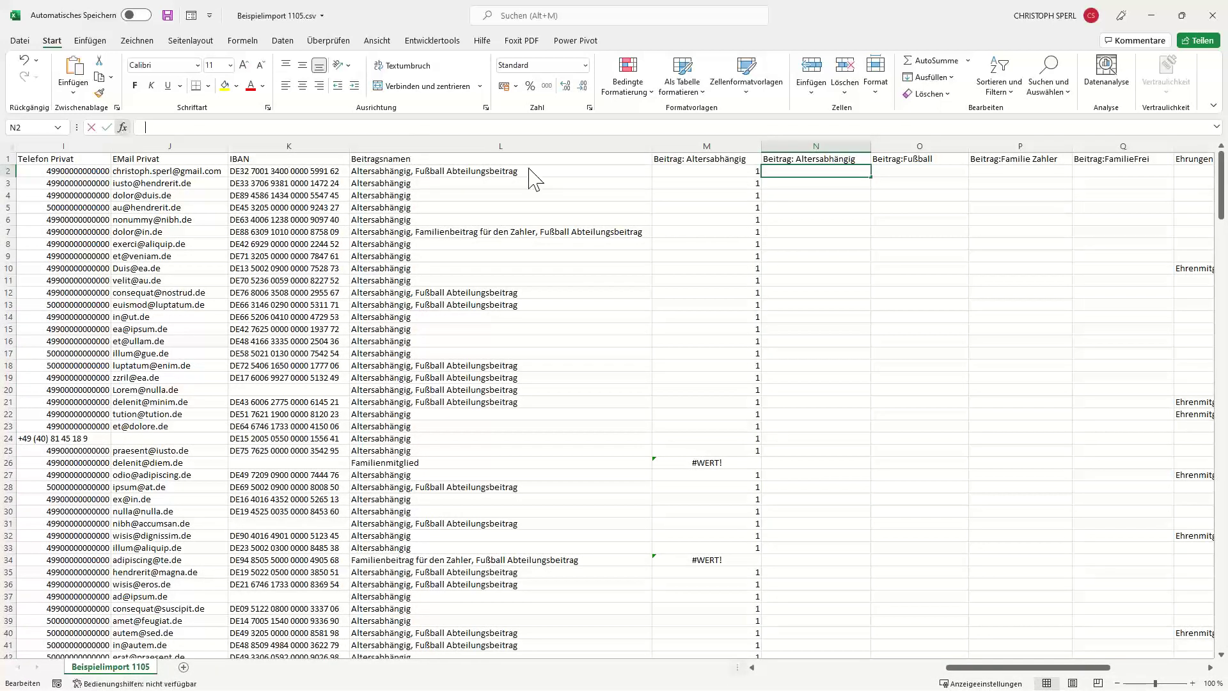
type("we")
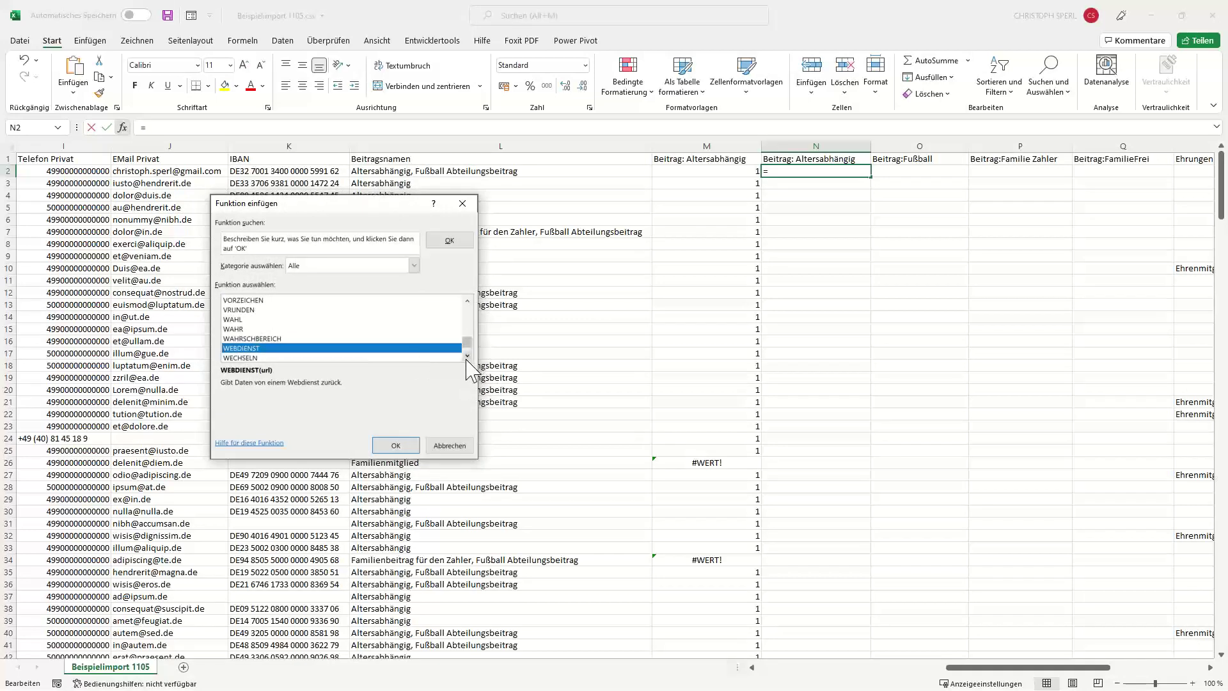
scroll(471, 358, "down", 2)
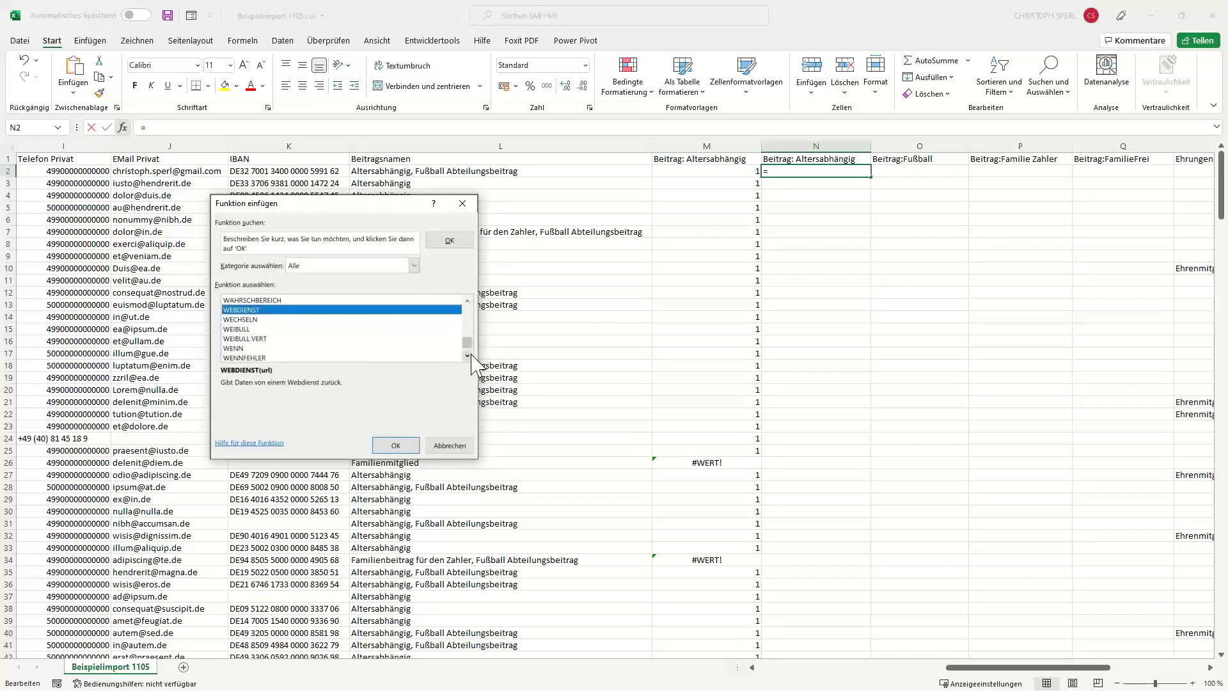
left_click(275, 348)
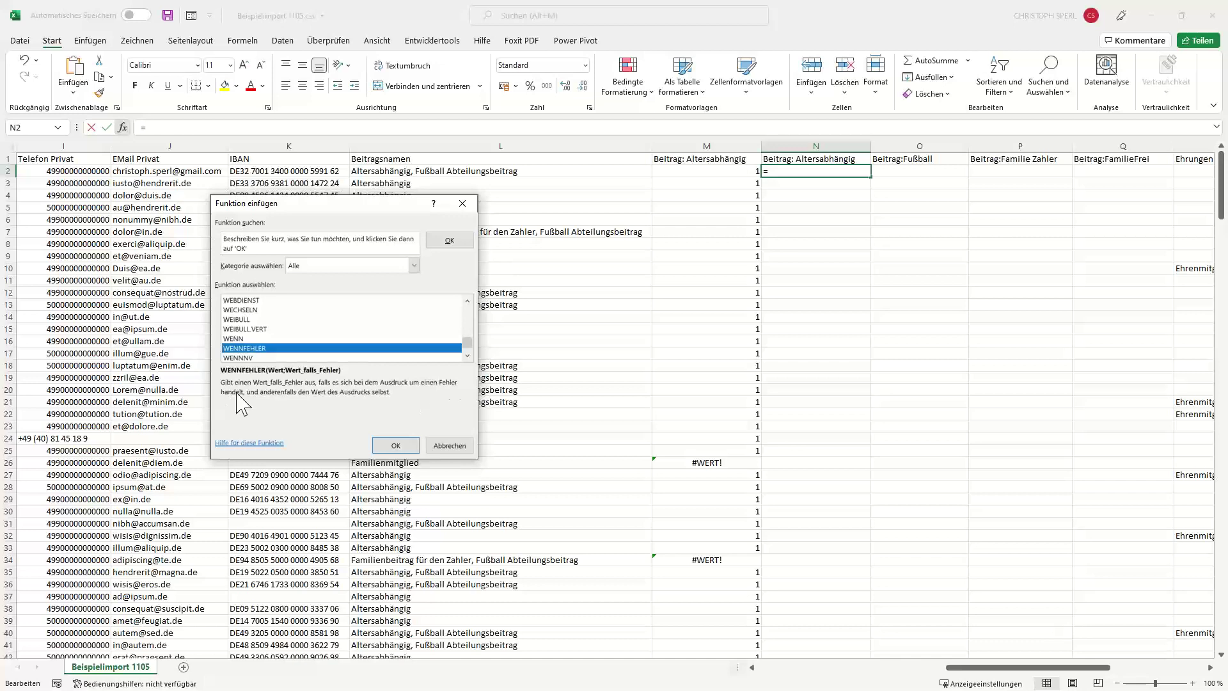
left_click(396, 445)
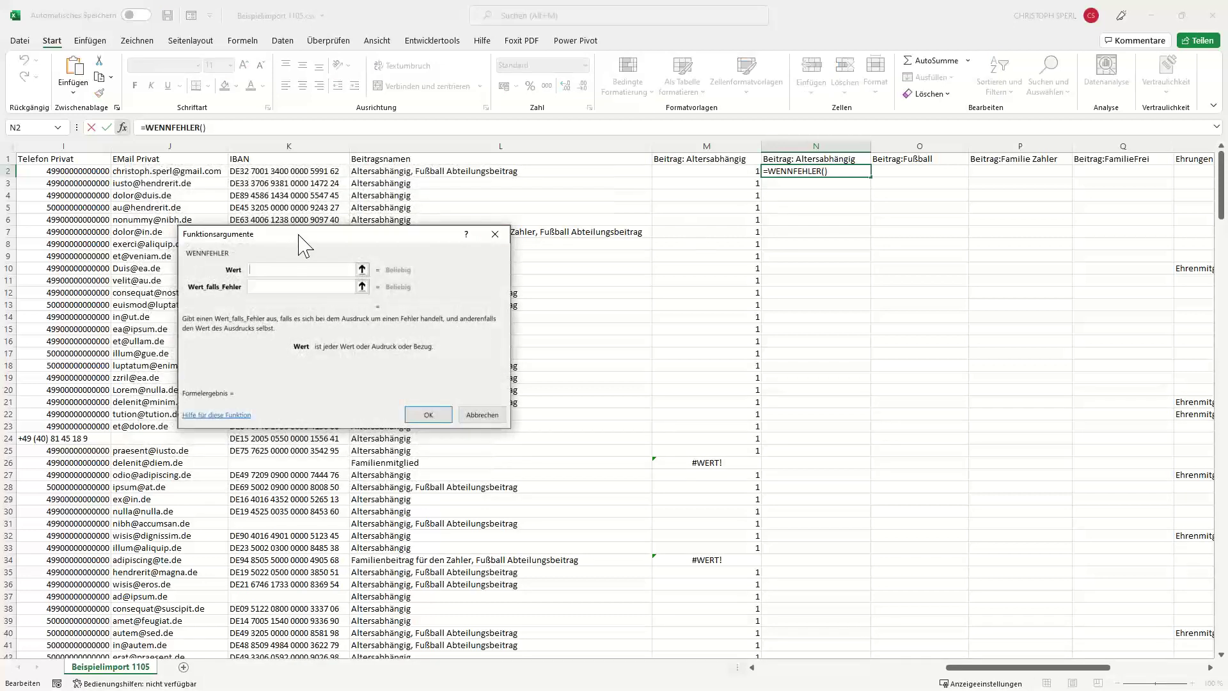
Step: Set the WENNFEHLER arguments to Wert M2=1 and Wert_falls_Fehler "", and insert the formula in N2
left_click_drag(305, 245, 691, 356)
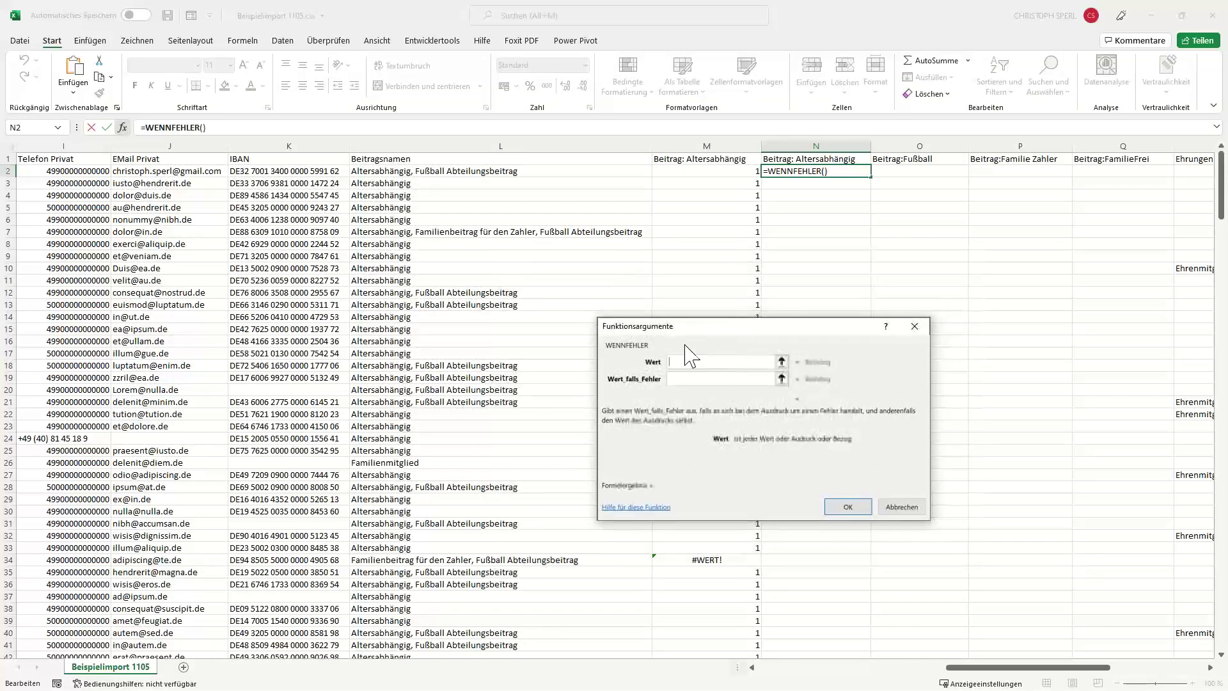
left_click(735, 171)
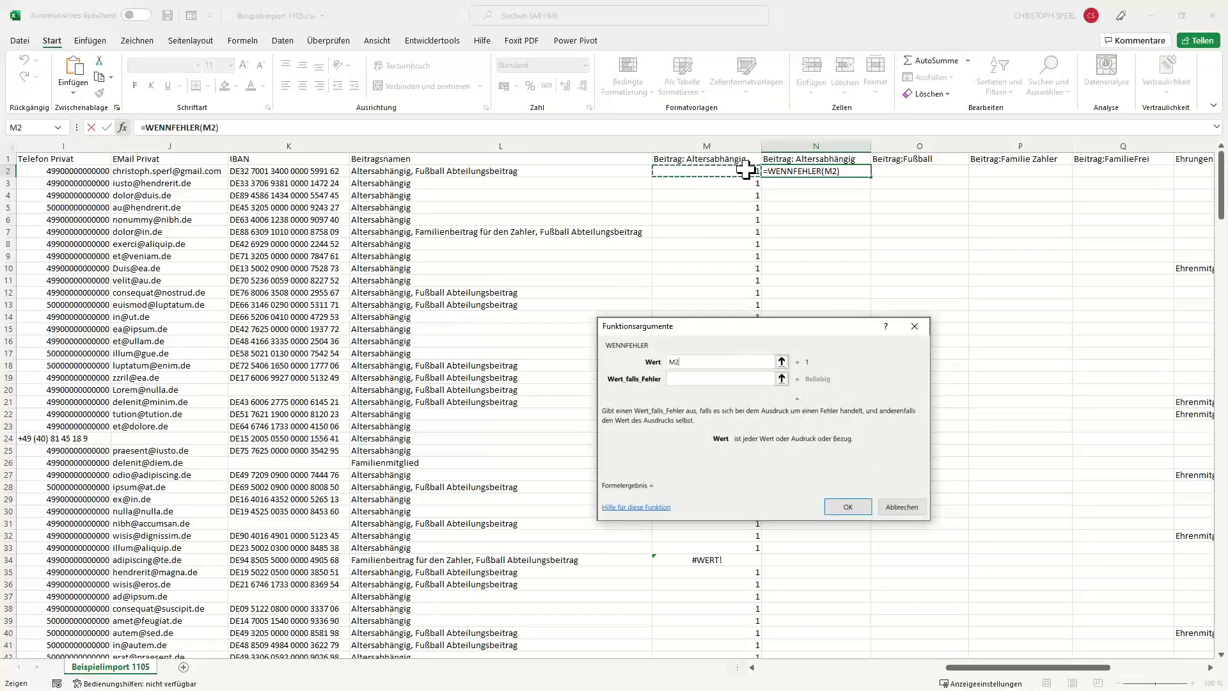
type("=1")
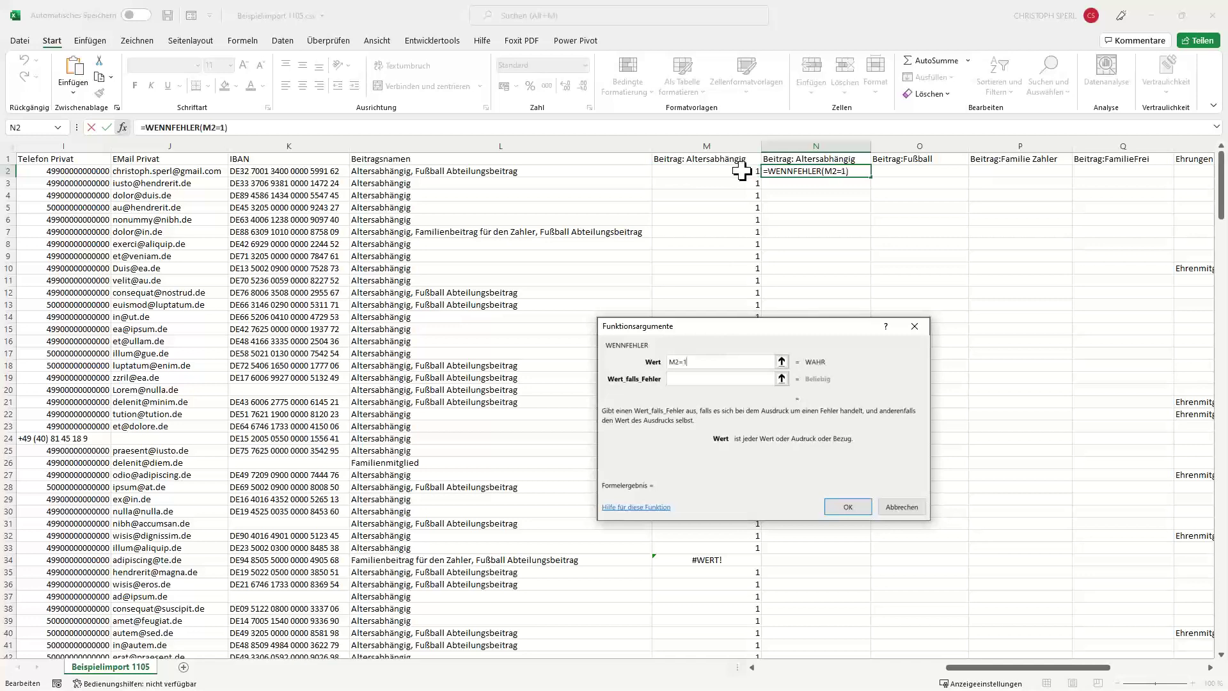
left_click(693, 381)
type("\"\"")
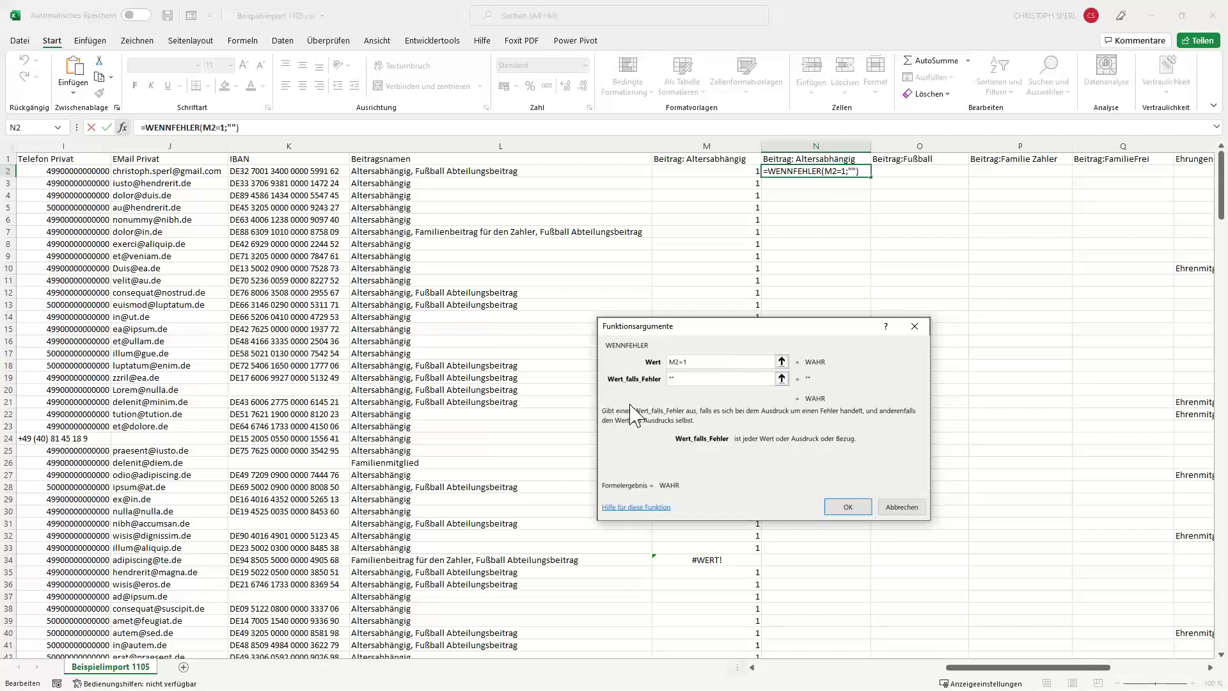
left_click(846, 508)
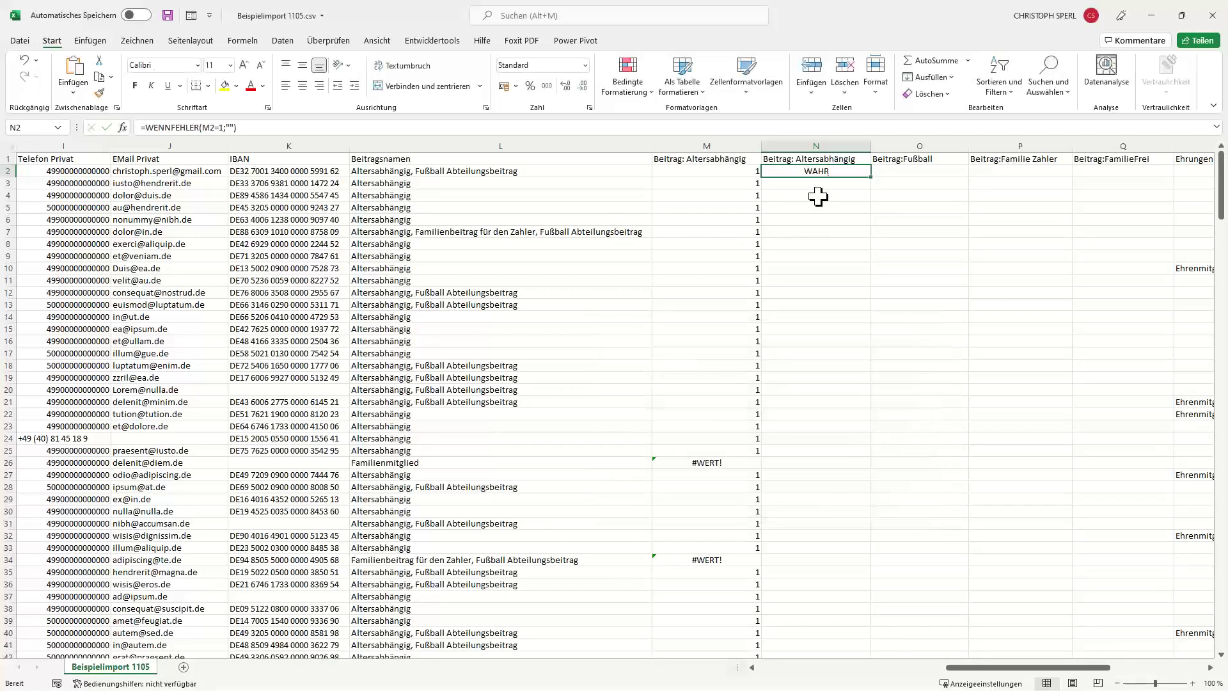
Step: Fill the WENNFEHLER formula from N2 down column N to the last member record and check cells N26 and N34
double_click(872, 178)
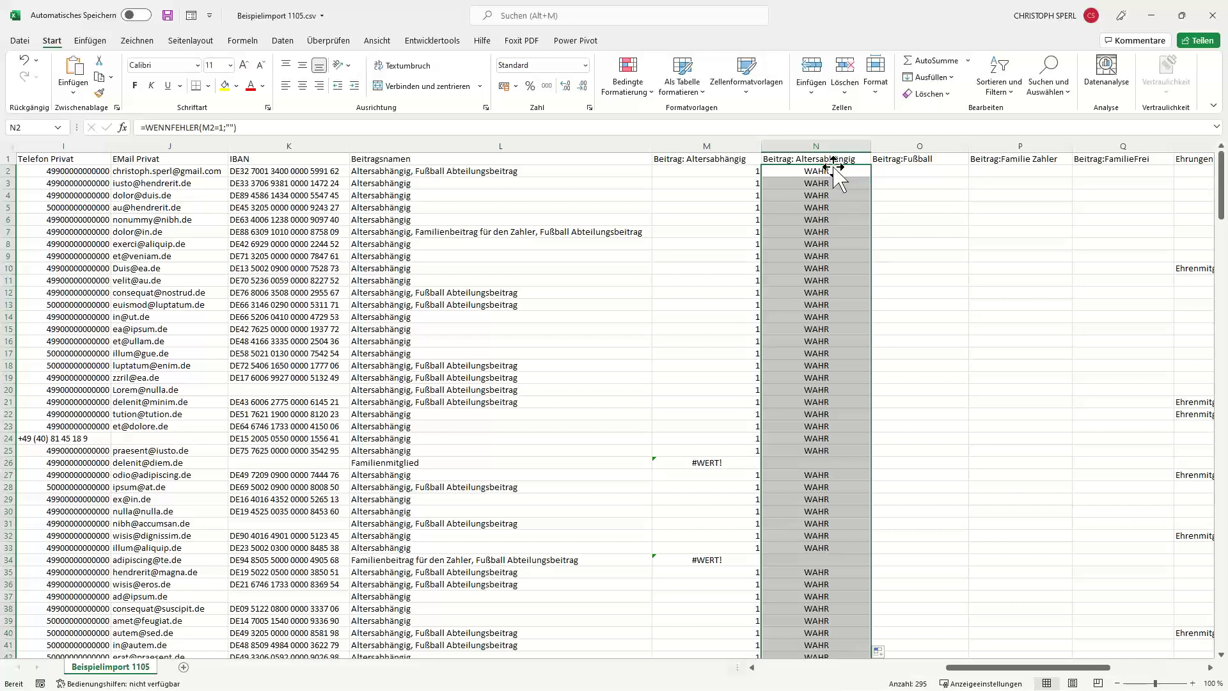
left_click(787, 174)
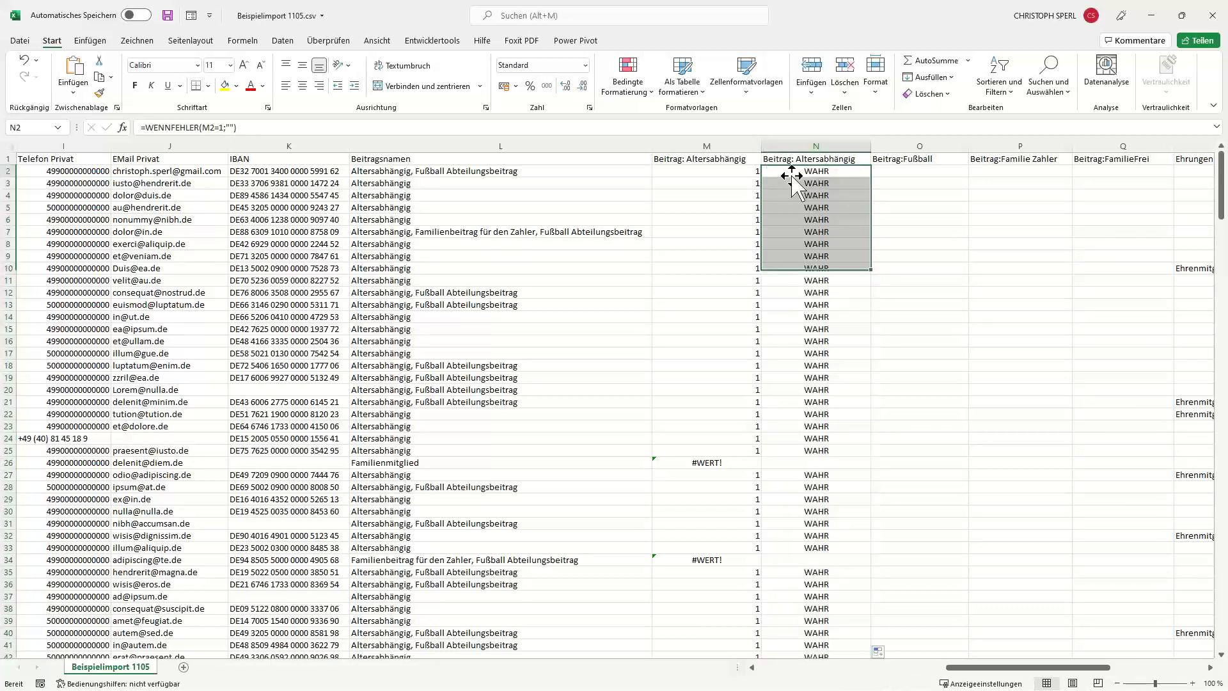
left_click(799, 467)
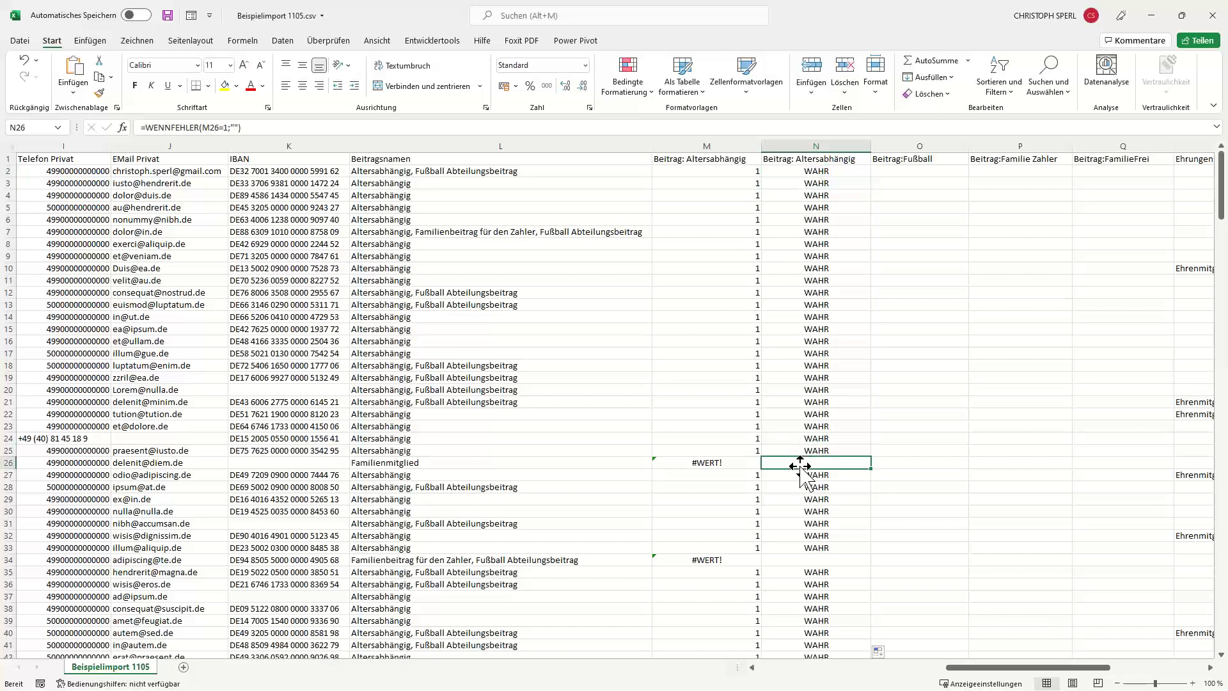
left_click(810, 563)
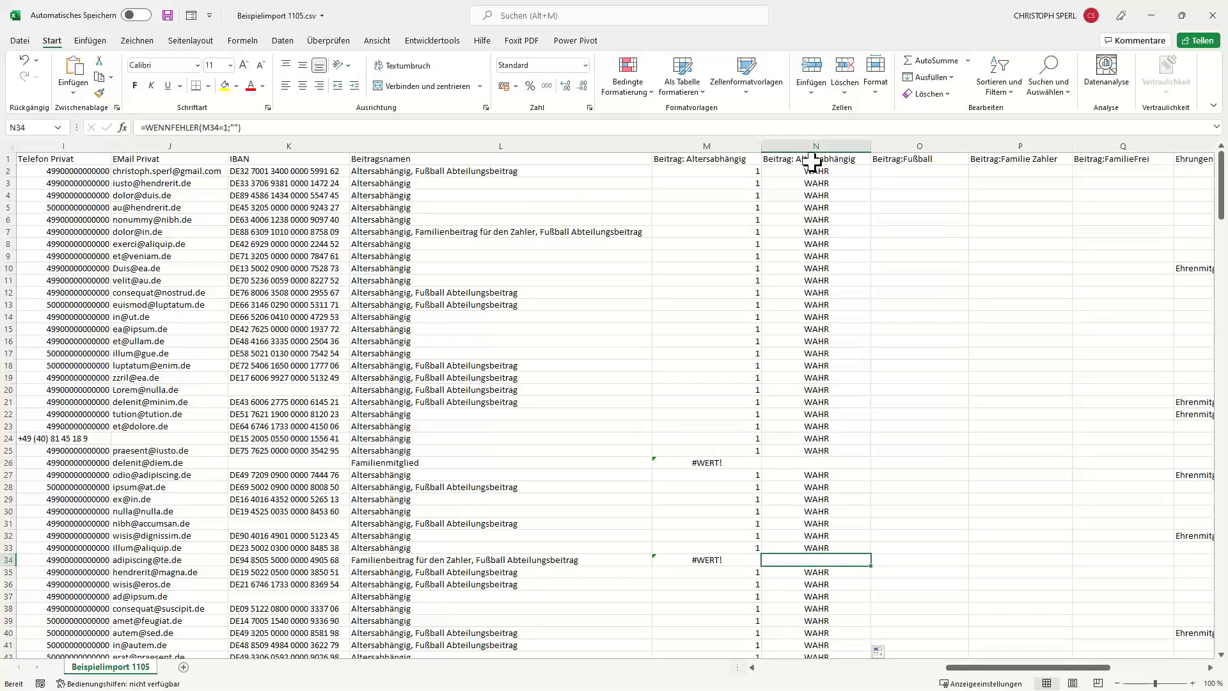
Step: Try to delete helper column M with the FINDEN formulas, and undo the deletion
left_click(718, 146)
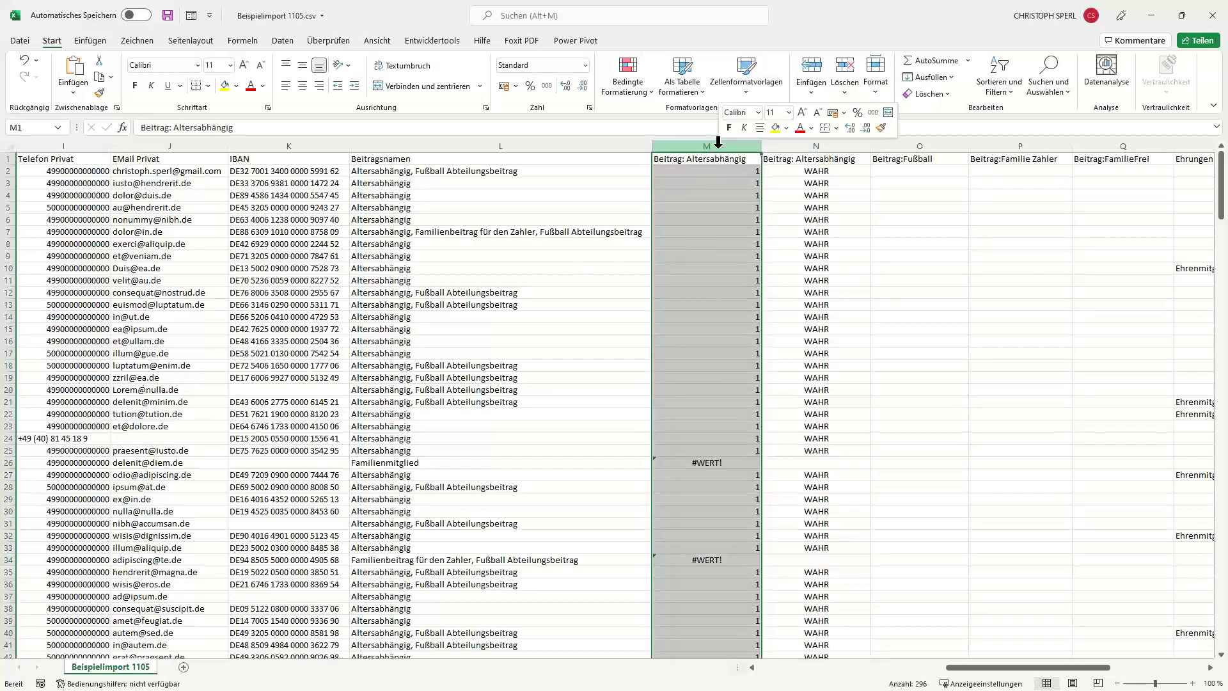
right_click(719, 142)
left_click(761, 270)
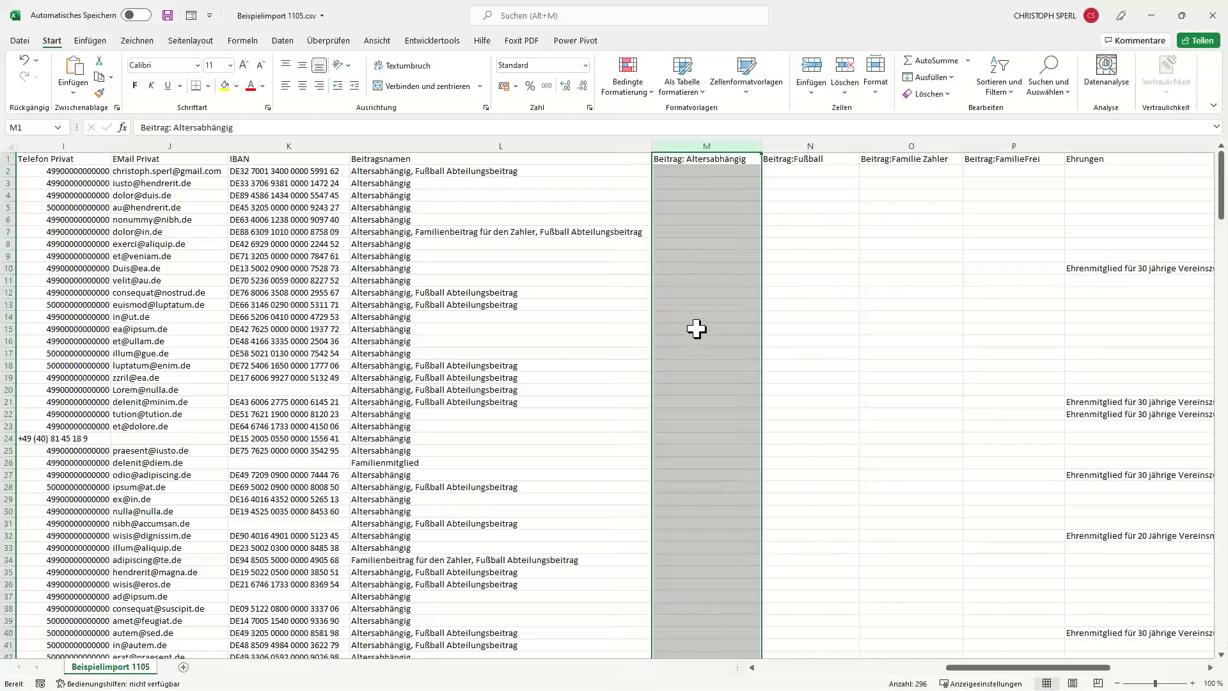
key("ctrl+z")
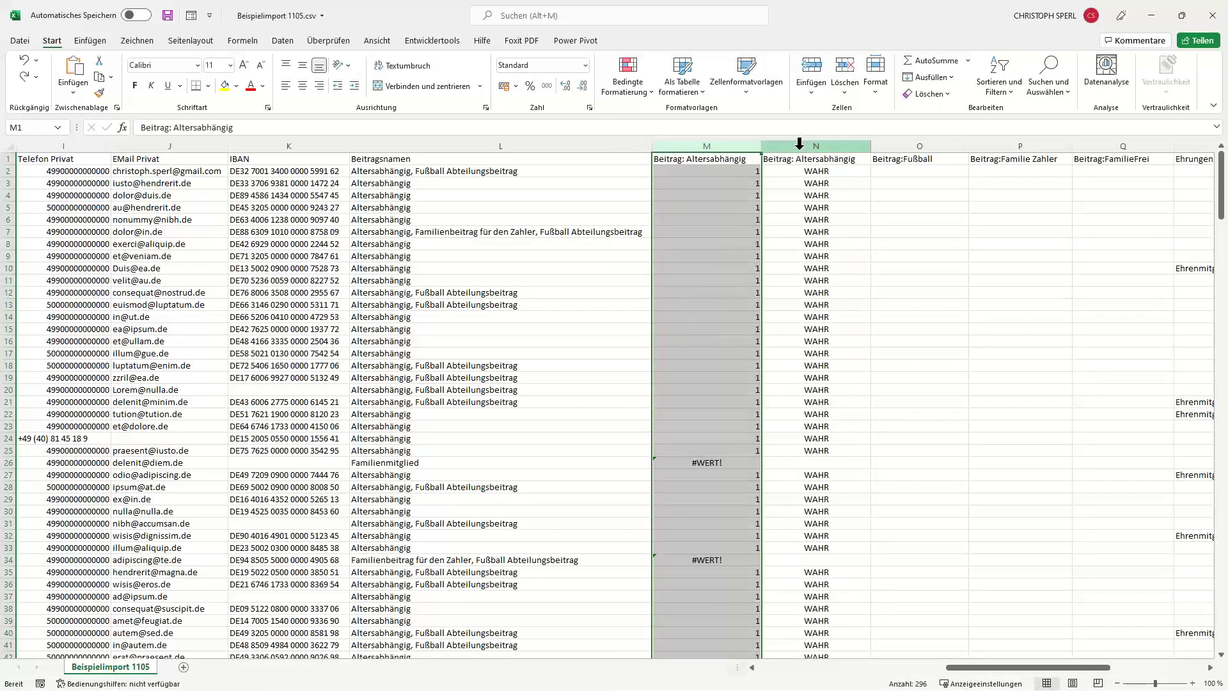
Step: Copy column N and paste it over itself as values only, replacing the WENNFEHLER formulas
left_click(799, 143)
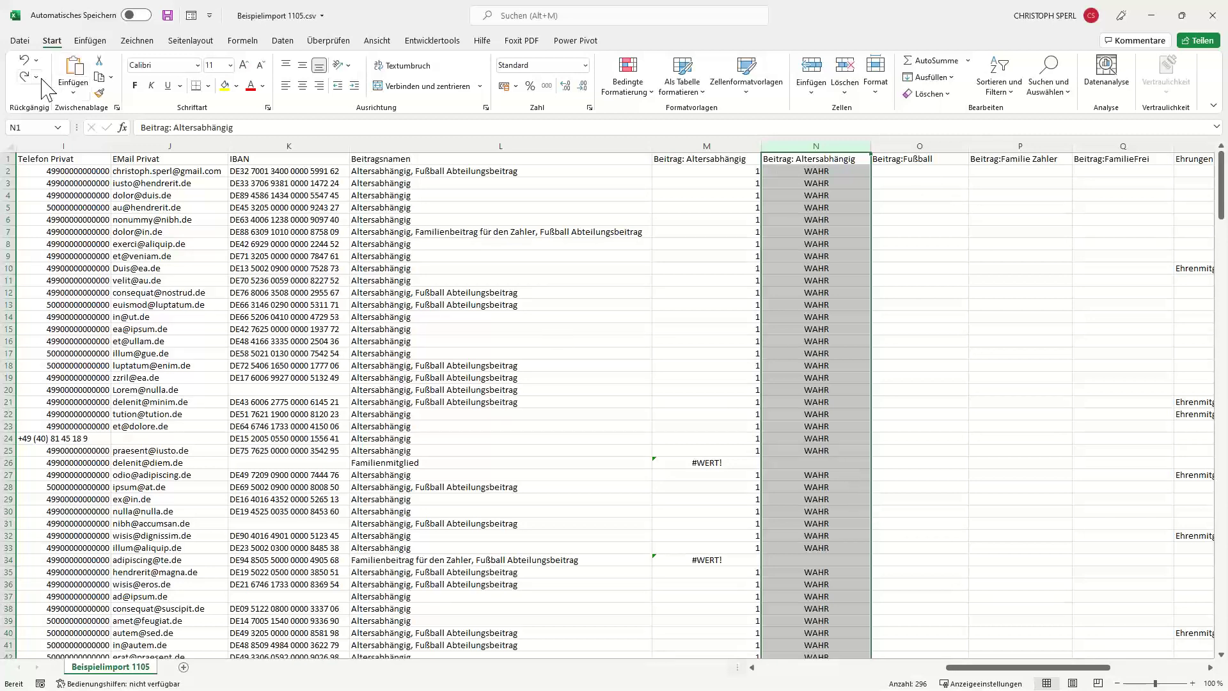
left_click(101, 77)
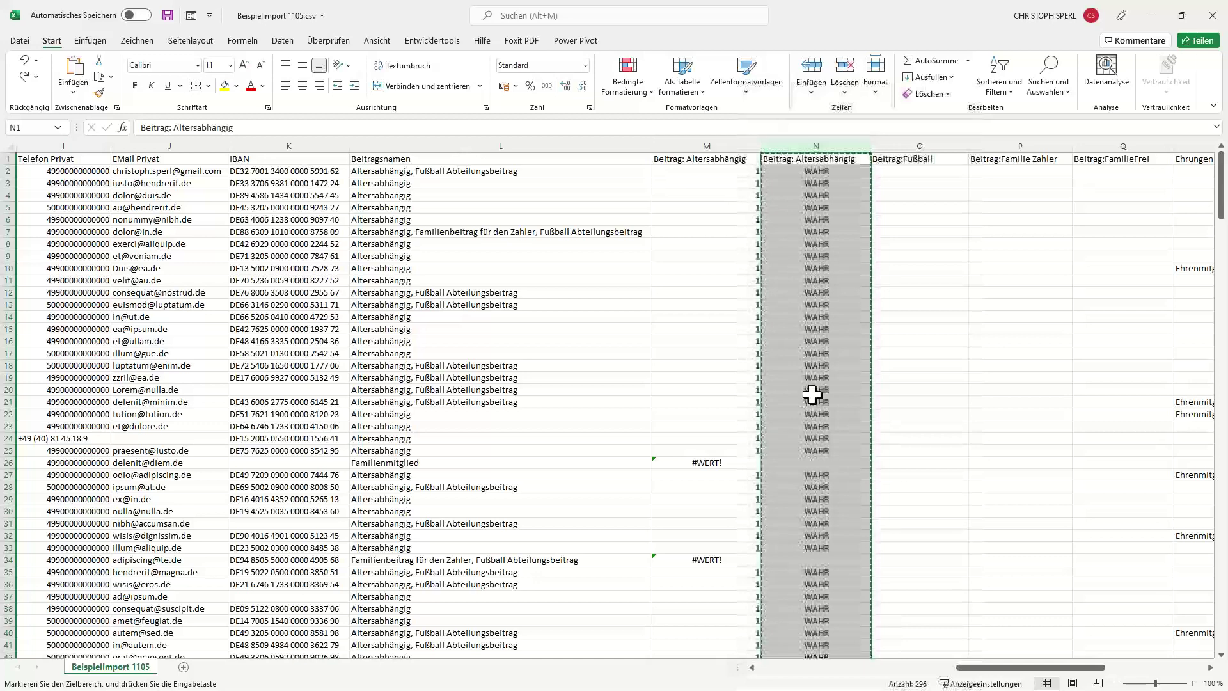
left_click(72, 94)
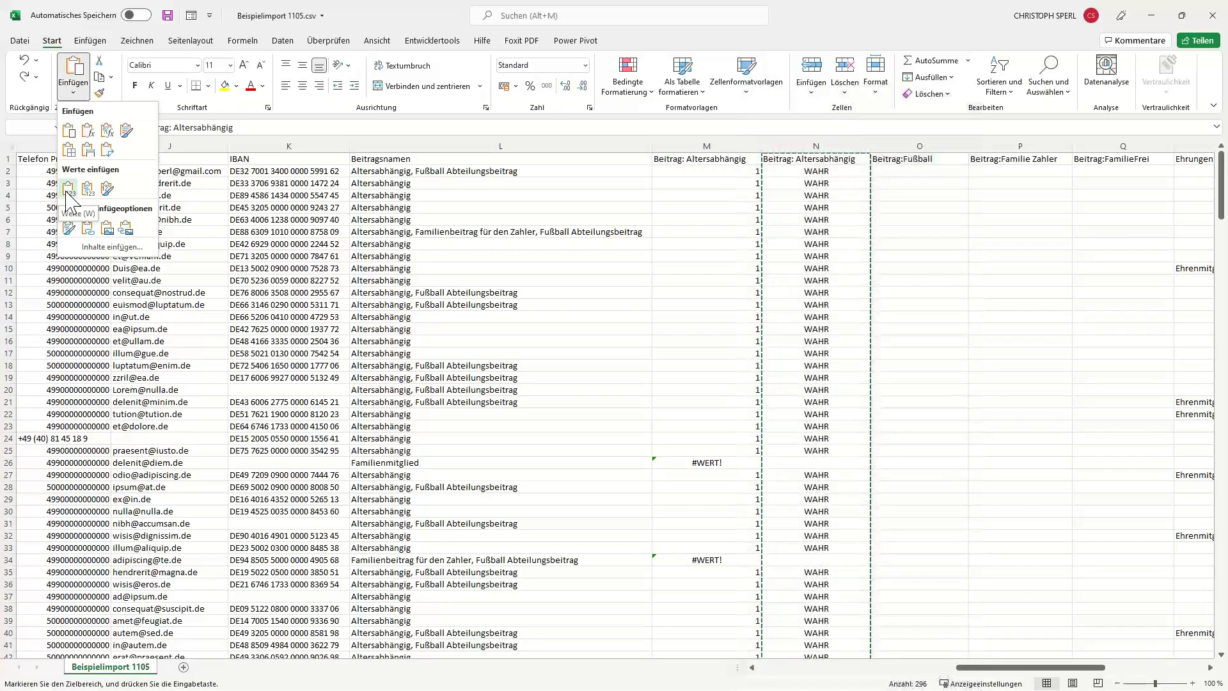
left_click(67, 191)
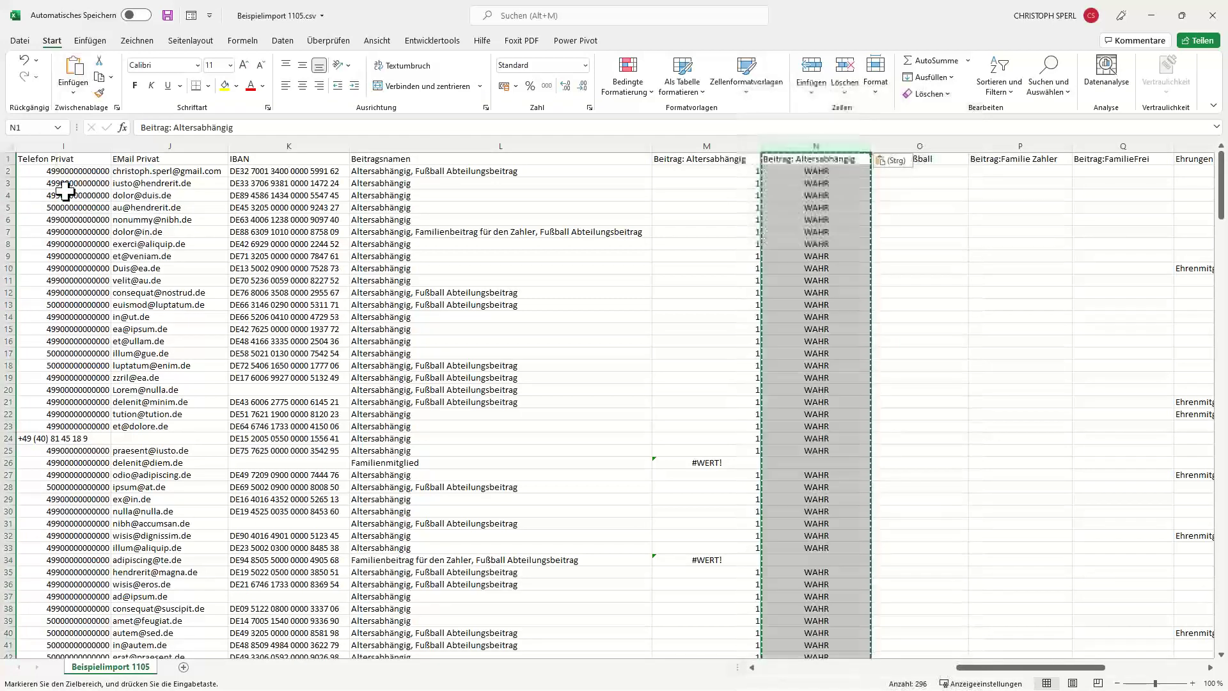
left_click(805, 172)
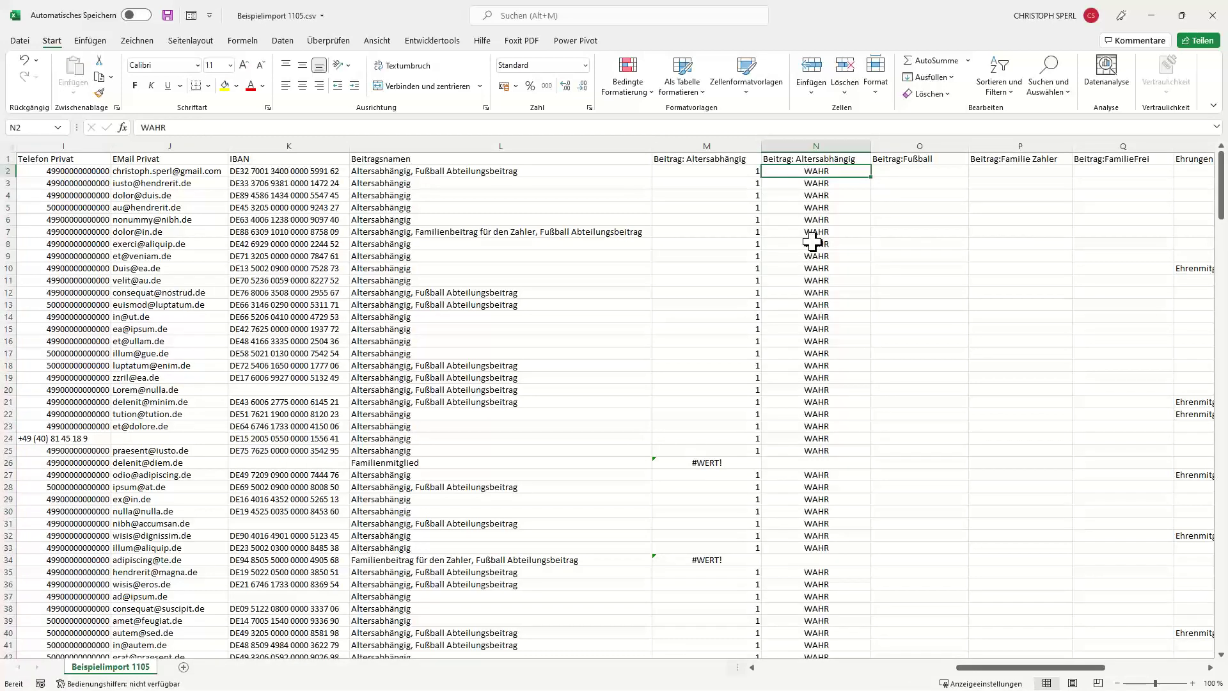
Step: Delete helper column M containing the FINDEN formulas
left_click(701, 139)
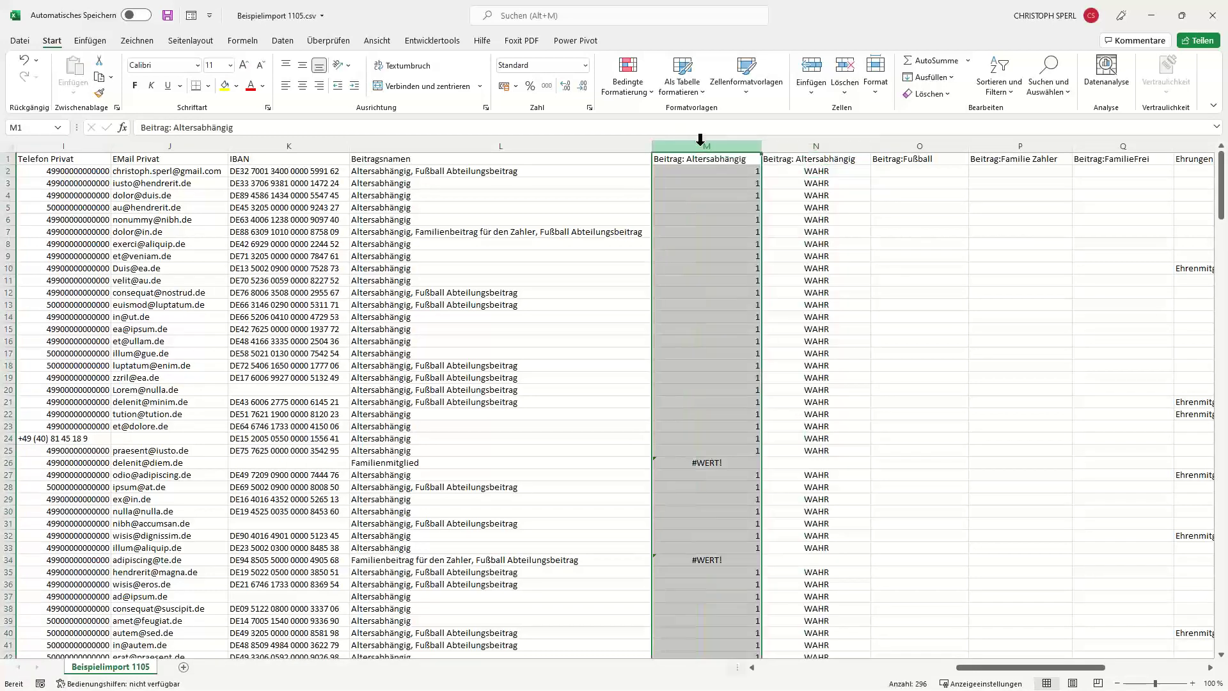
right_click(700, 139)
left_click(725, 267)
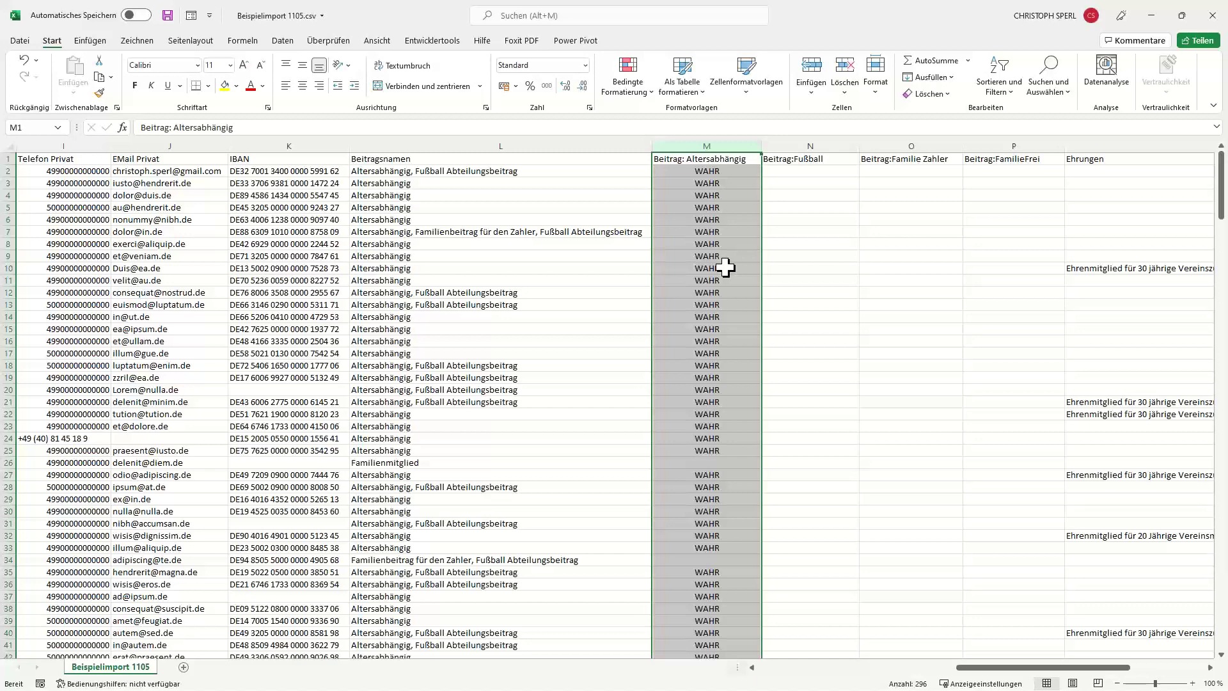
Step: Try starting a WENN formula from the function list for cell N2 under Beitrag:Fußball
left_click(781, 170)
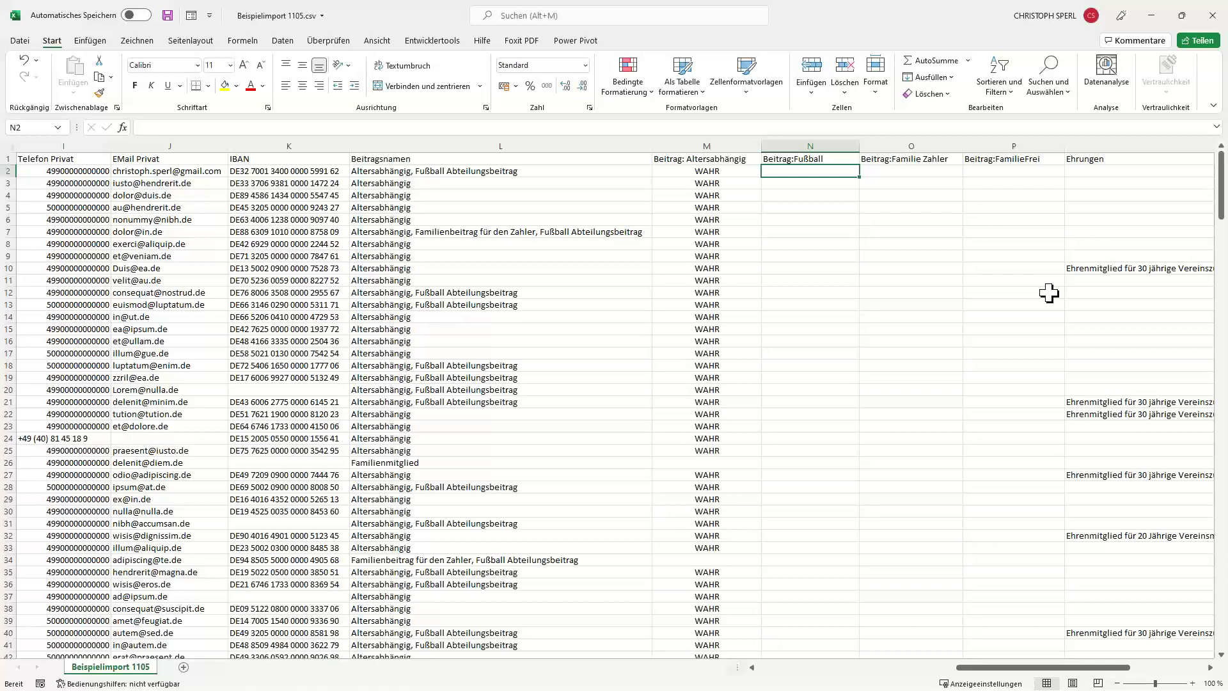
type("=wa")
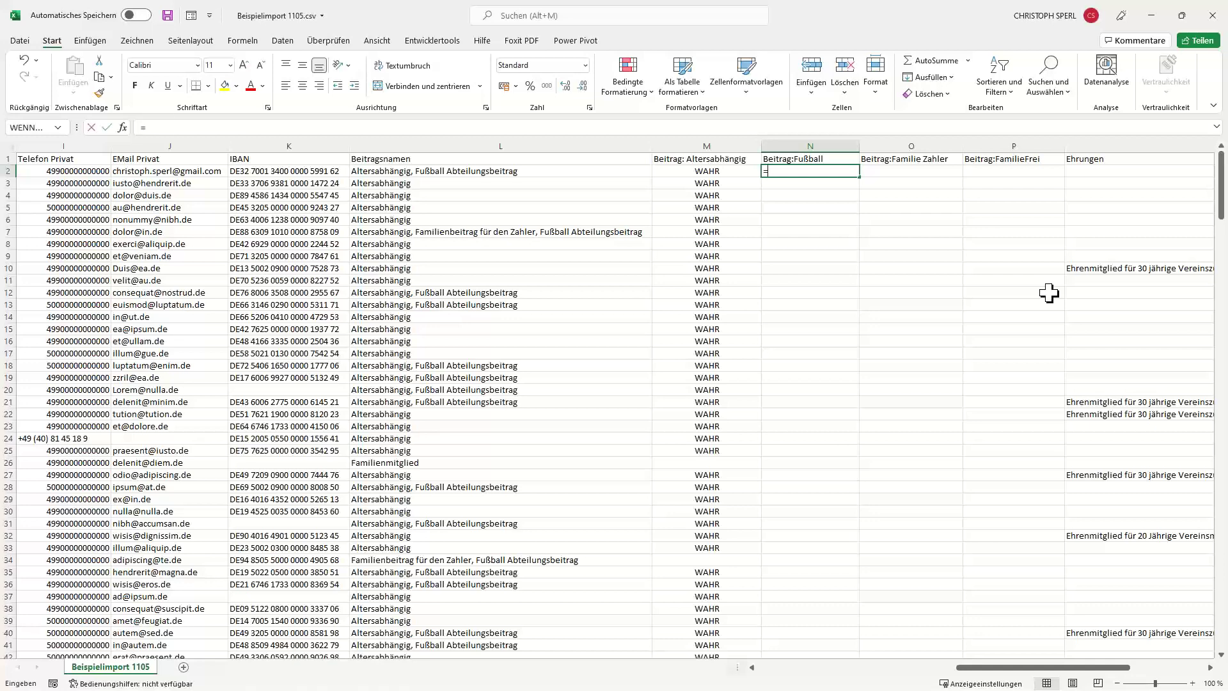
key("BackSpace")
key("BackSpace")
key("BackSpace")
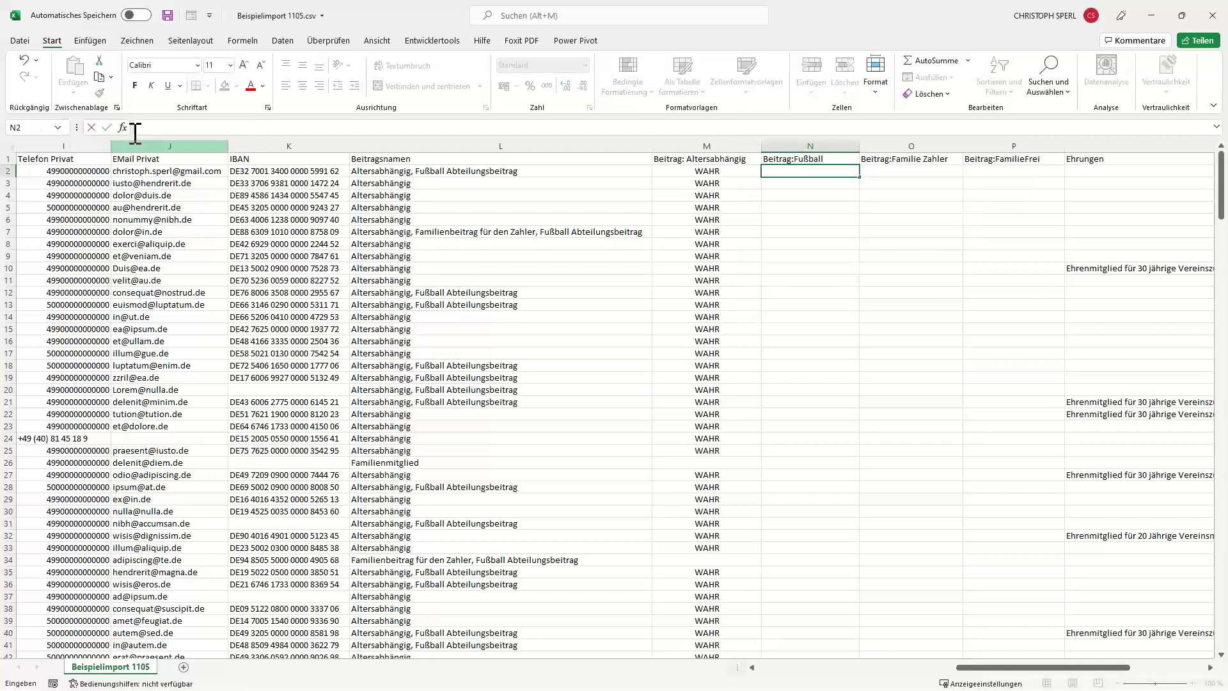
left_click(121, 127)
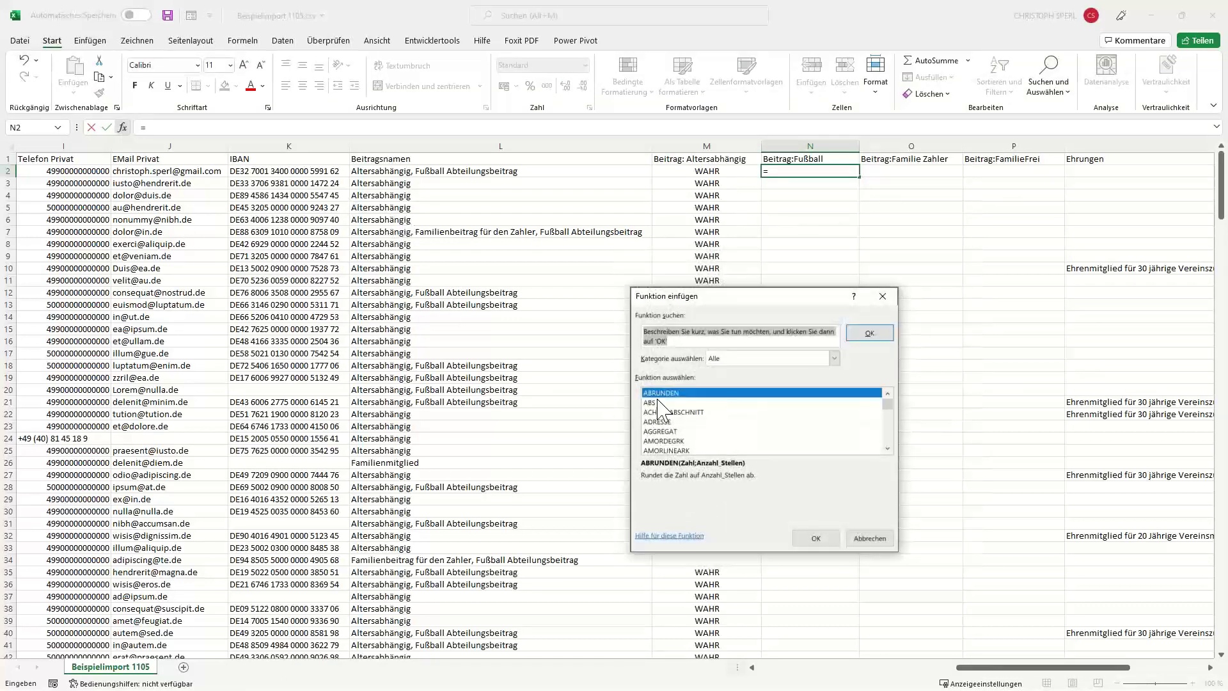
scroll(761, 422, "down", 15)
left_click(681, 441)
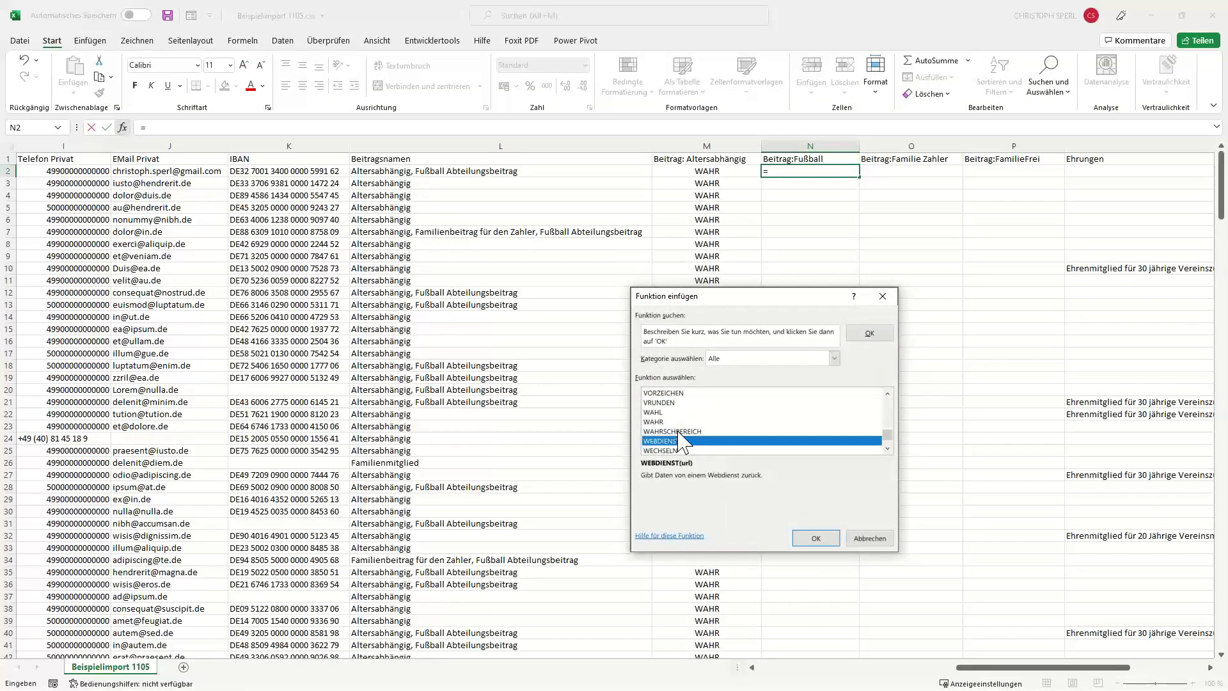
scroll(681, 440, "down", 2)
left_click(710, 441)
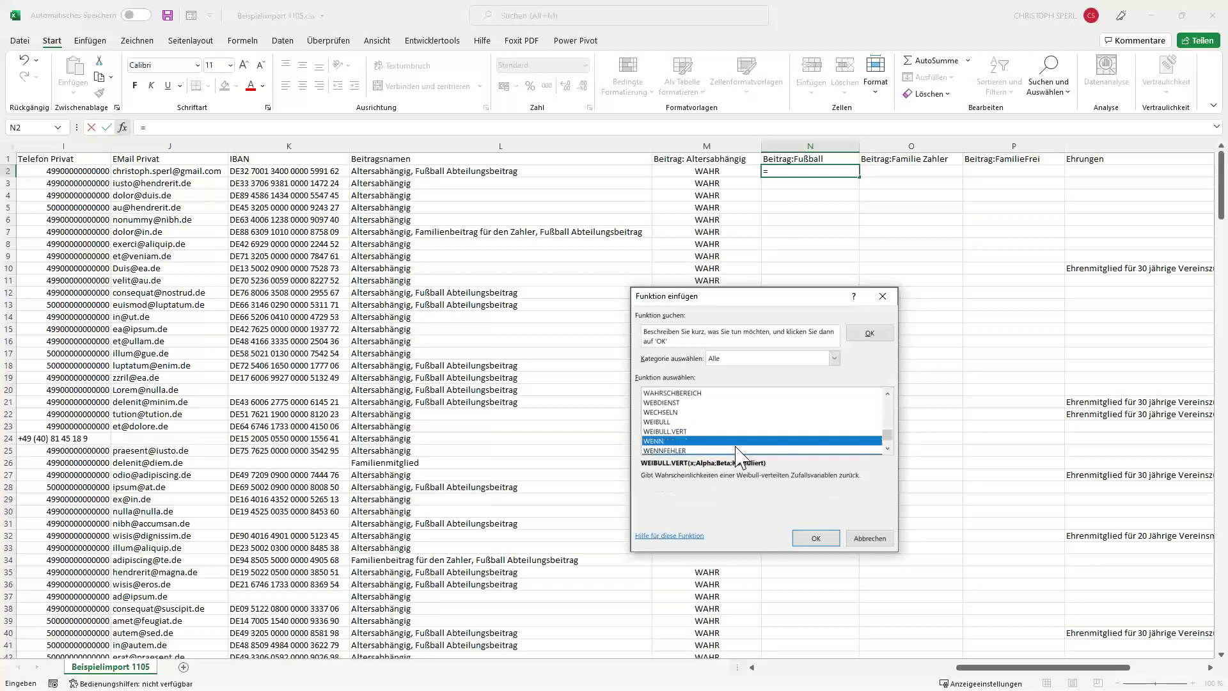
double_click(739, 448)
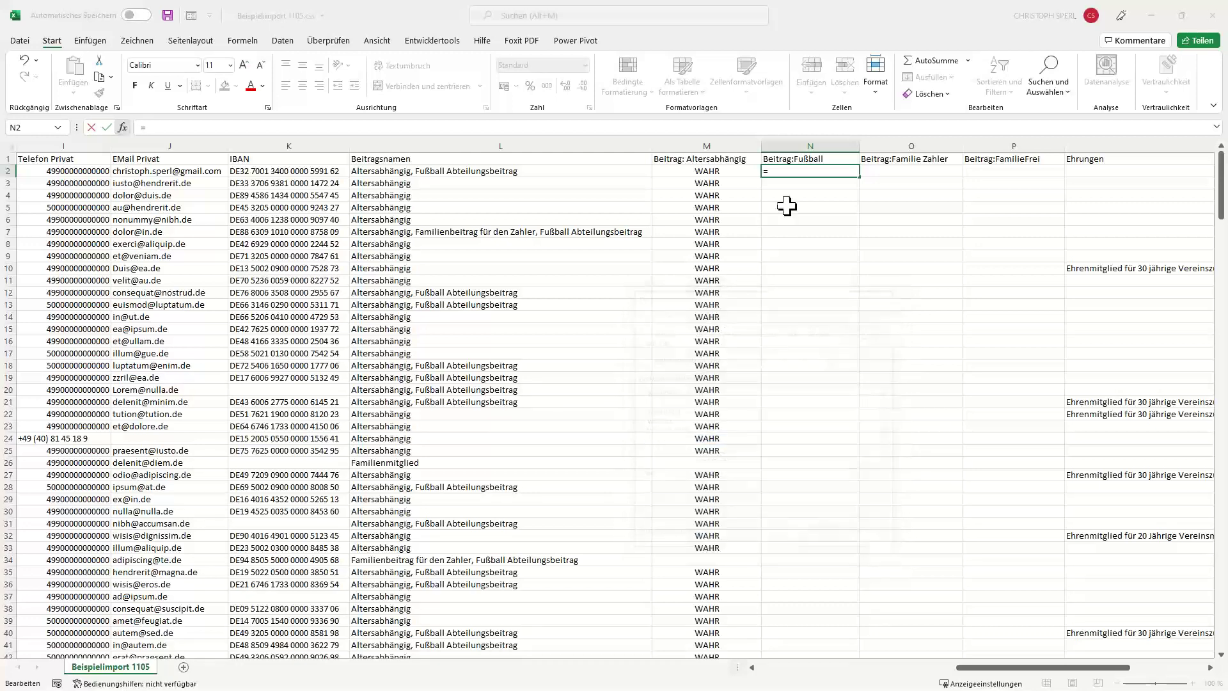
Step: Try the expression =finden(Fußb;L2;0)=1 as the Wahrheitstest of the WENN function in N2
left_click_drag(752, 337, 764, 394)
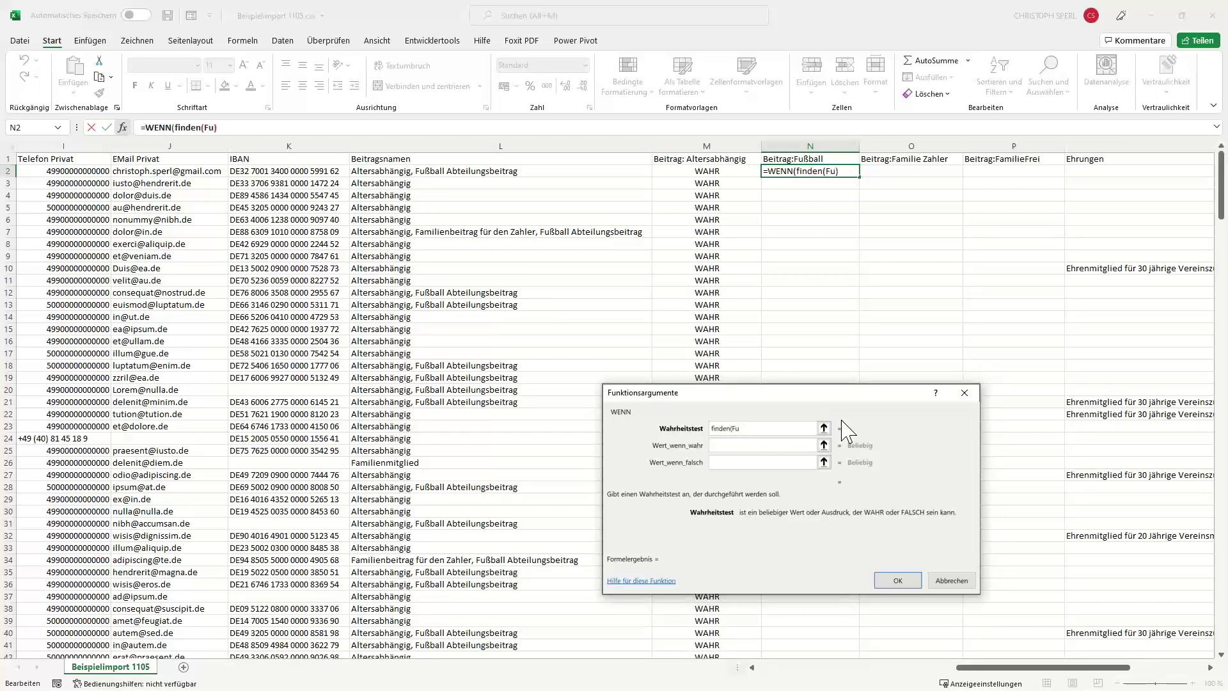
type("b")
type(";")
left_click(506, 171)
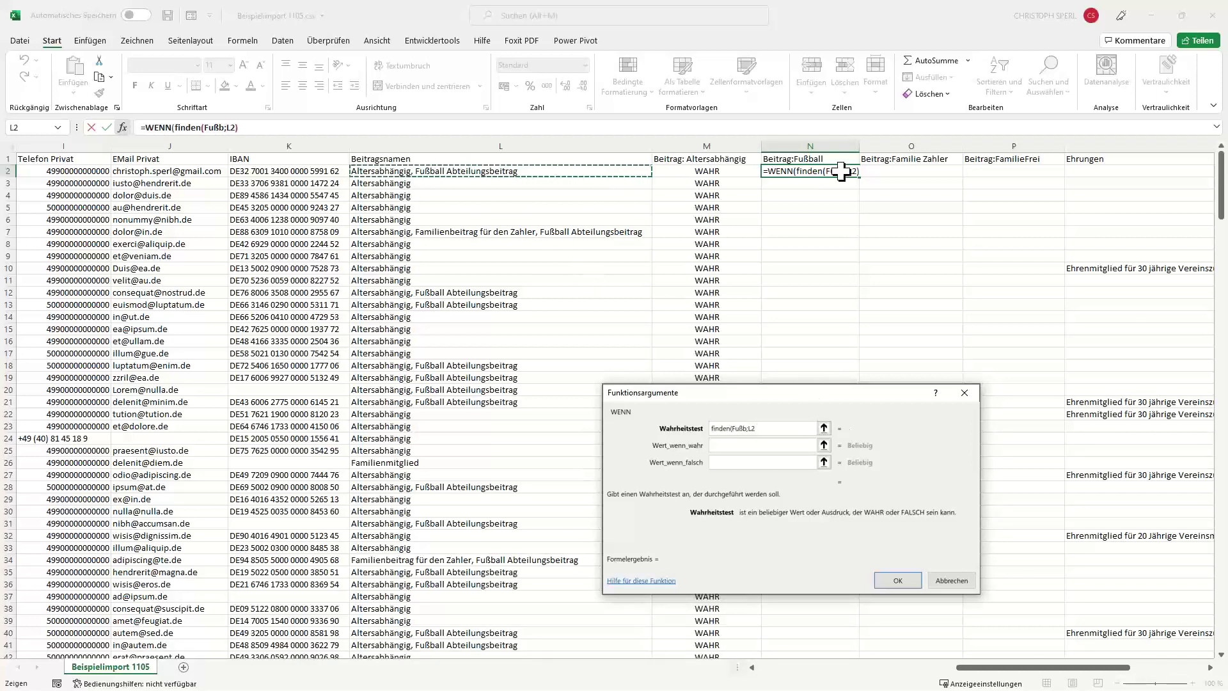
type(";")
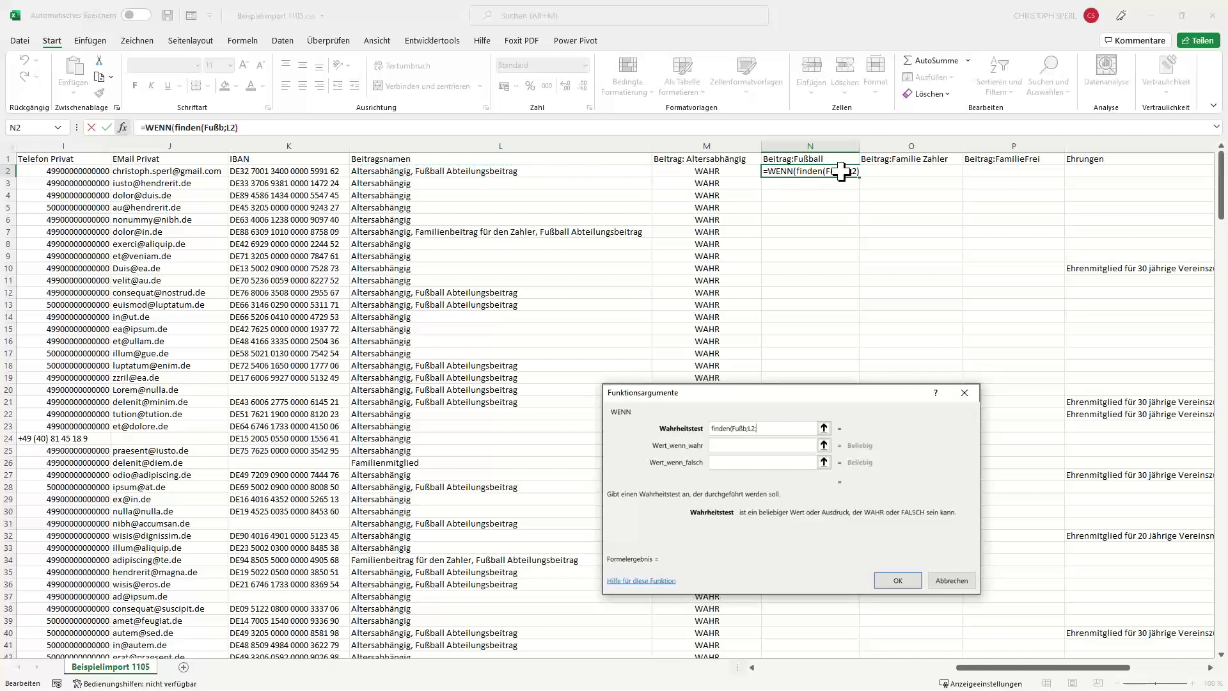
type("0")
key("BackSpace")
type("1")
left_click(773, 444)
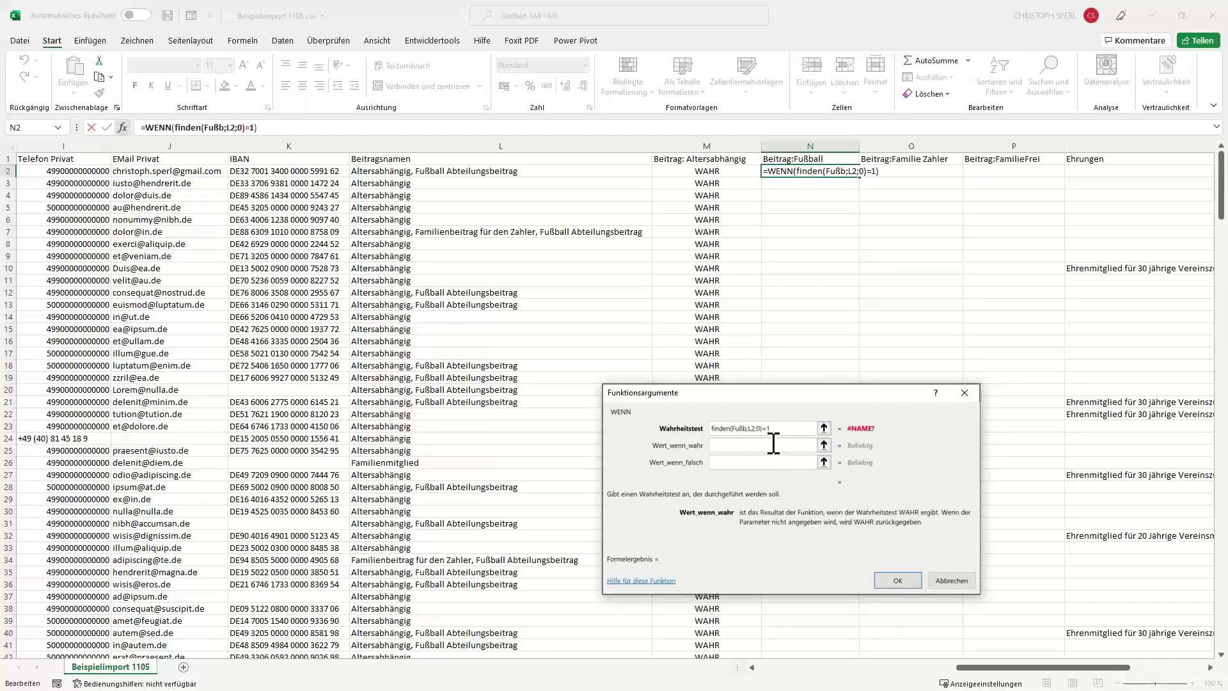
left_click(714, 428)
type("=")
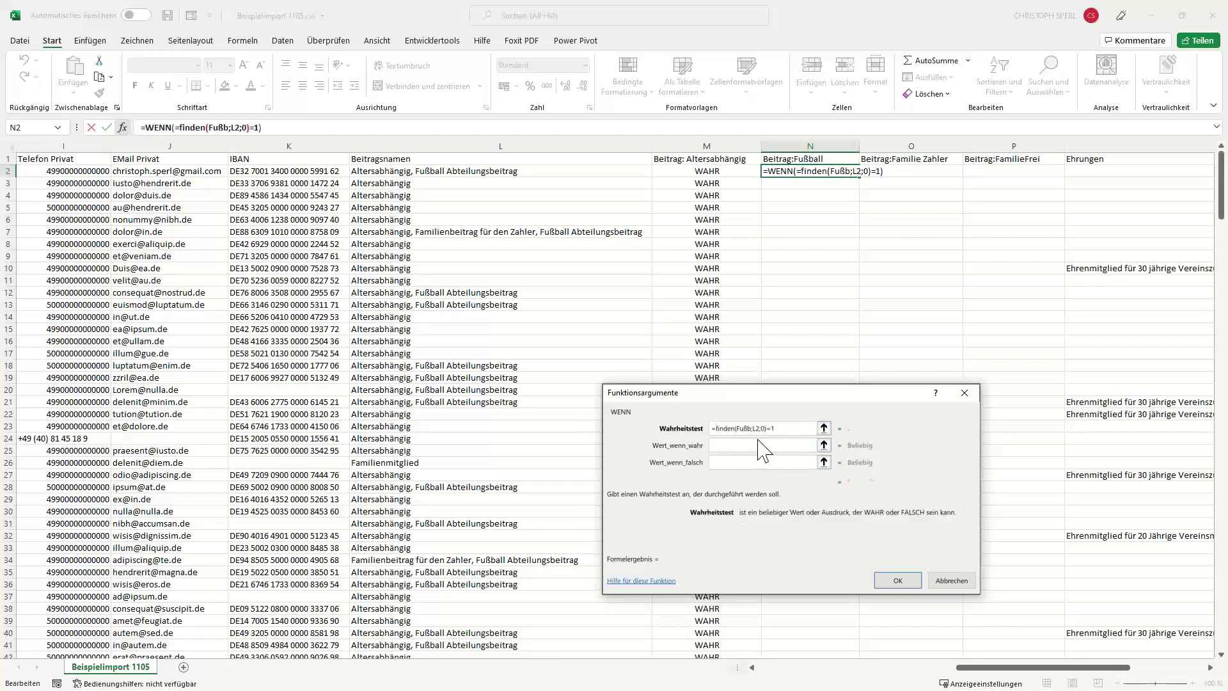
left_click(758, 442)
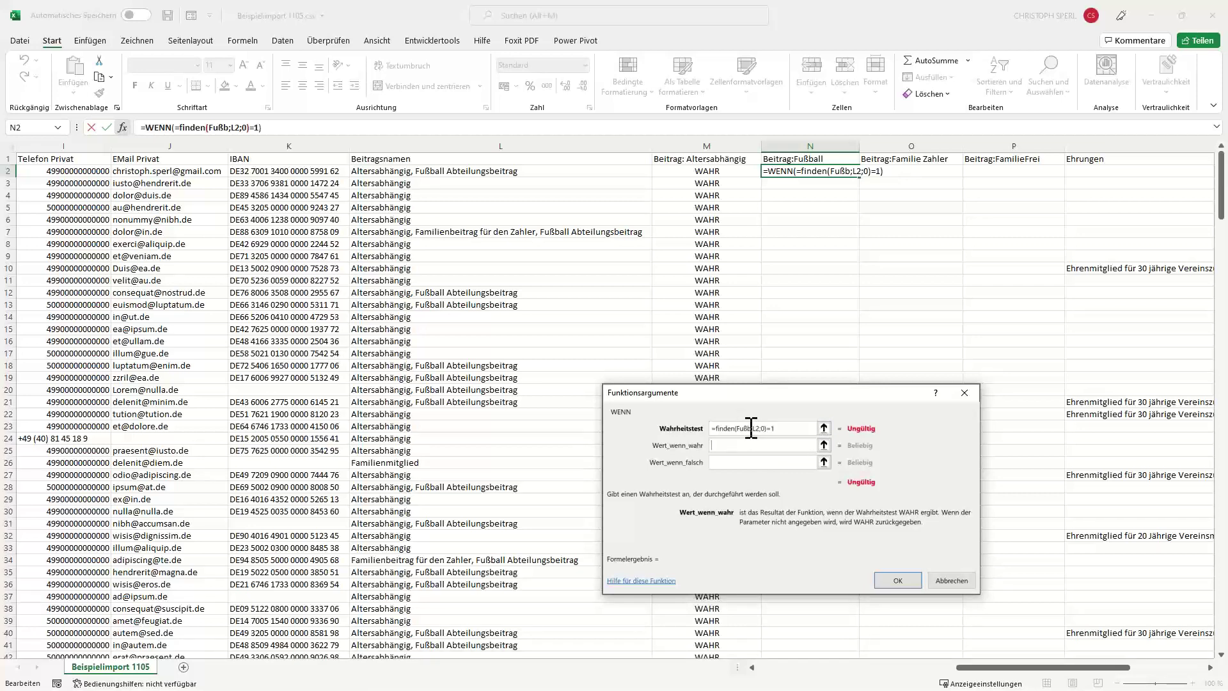
Step: Clear the Wahrheitstest, try nesting another function inside WENN, and cancel the formula in N2
left_click_drag(795, 429, 644, 420)
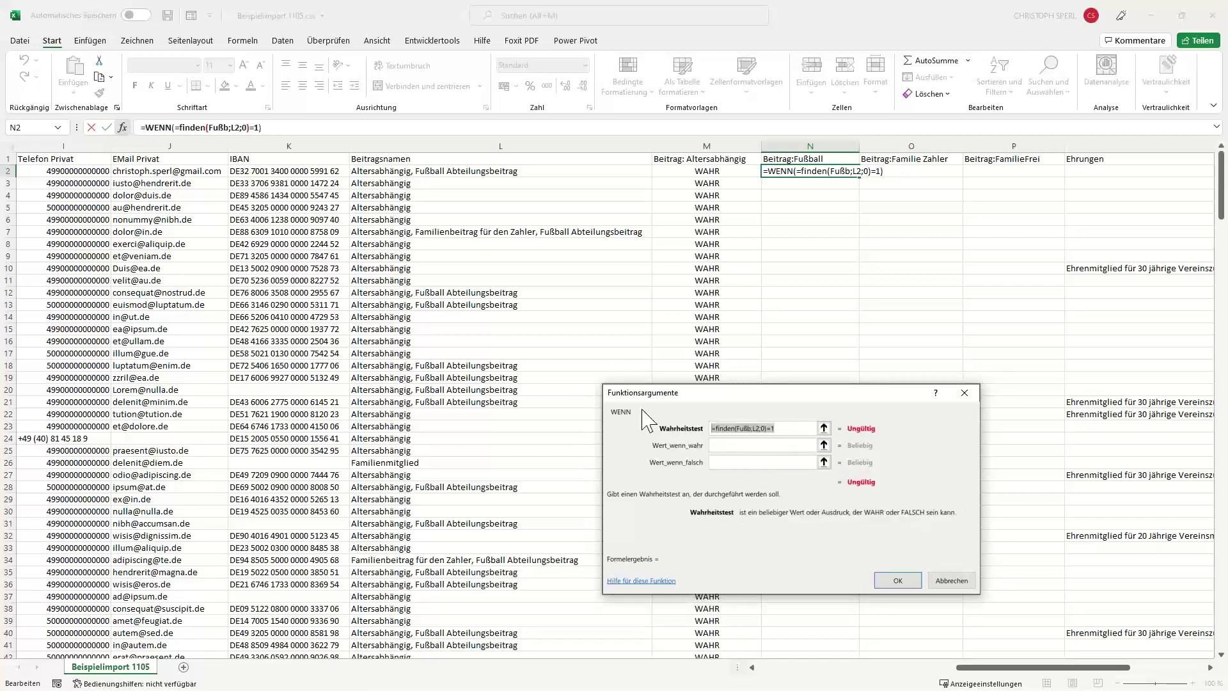
key("BackSpace")
key("Escape")
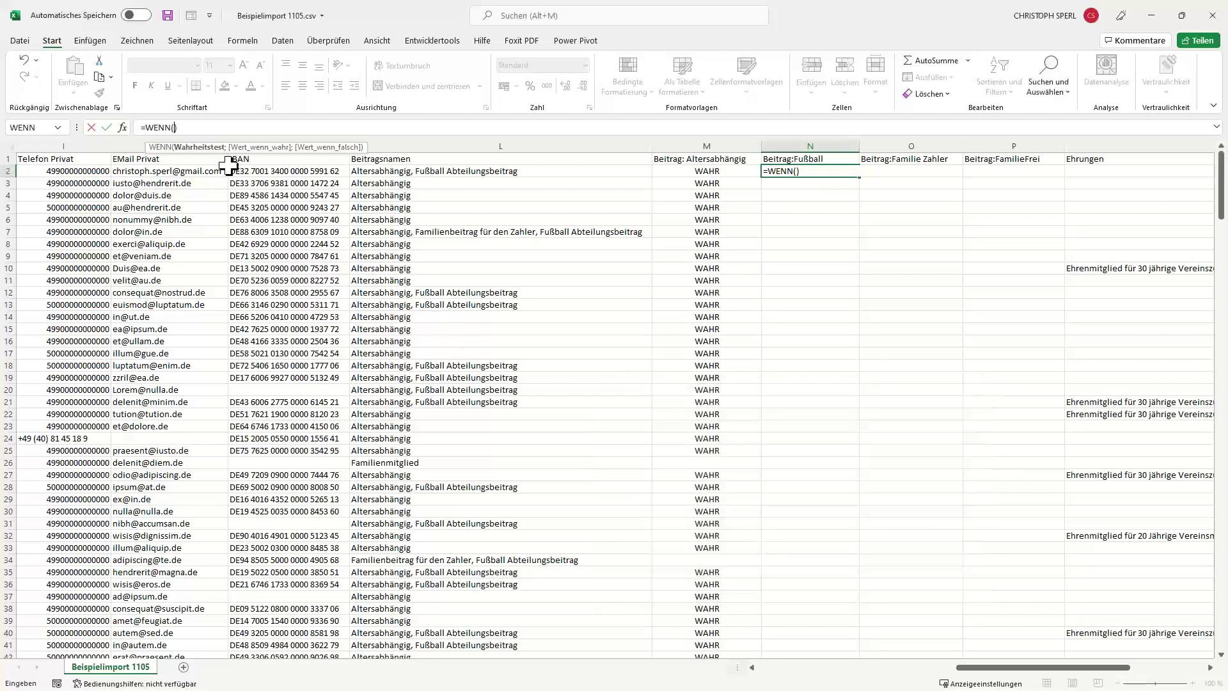
left_click(123, 128)
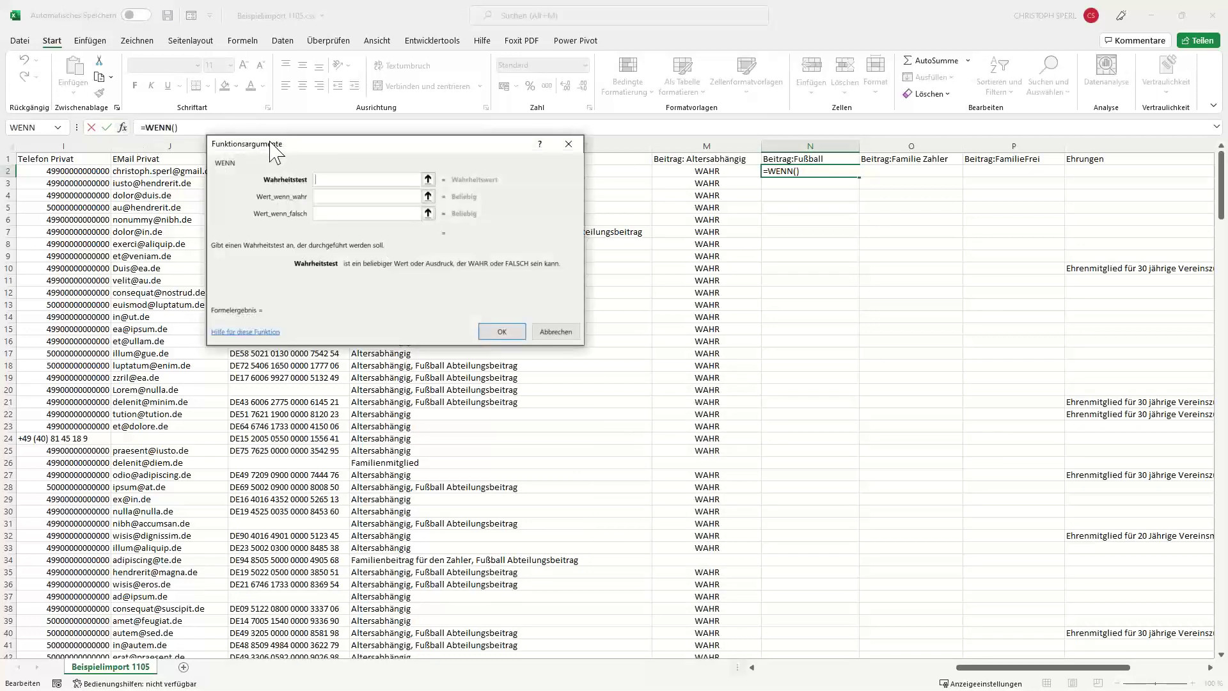
left_click_drag(265, 147, 407, 208)
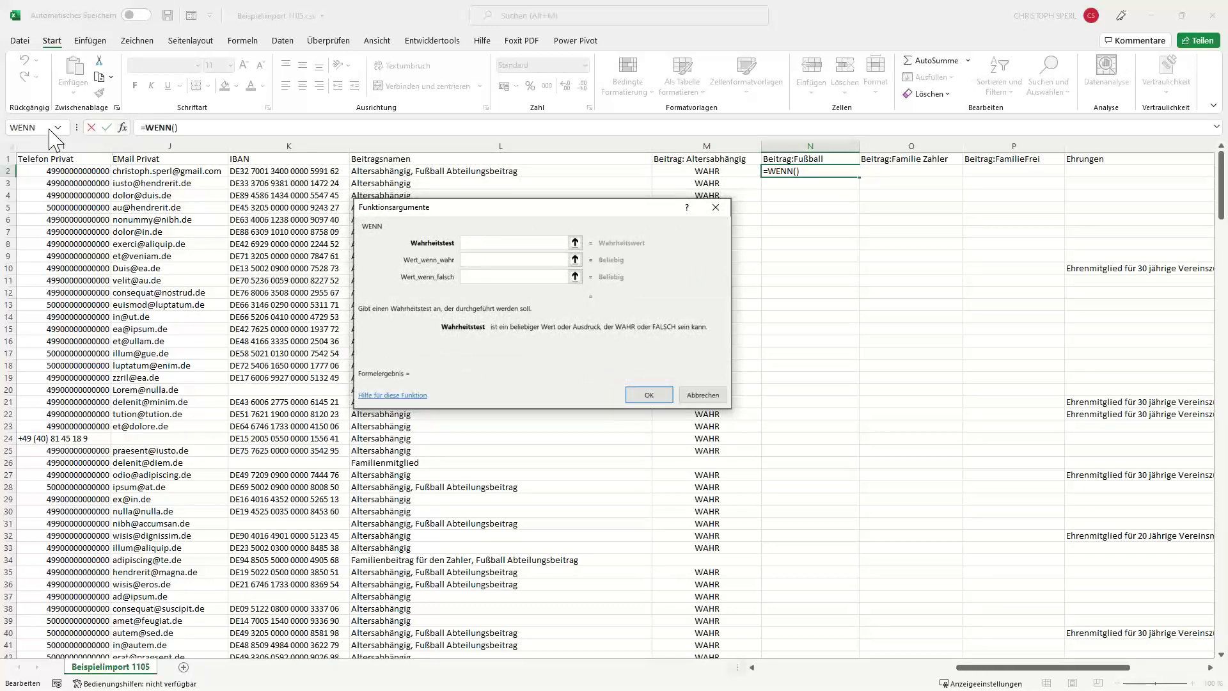
left_click(49, 129)
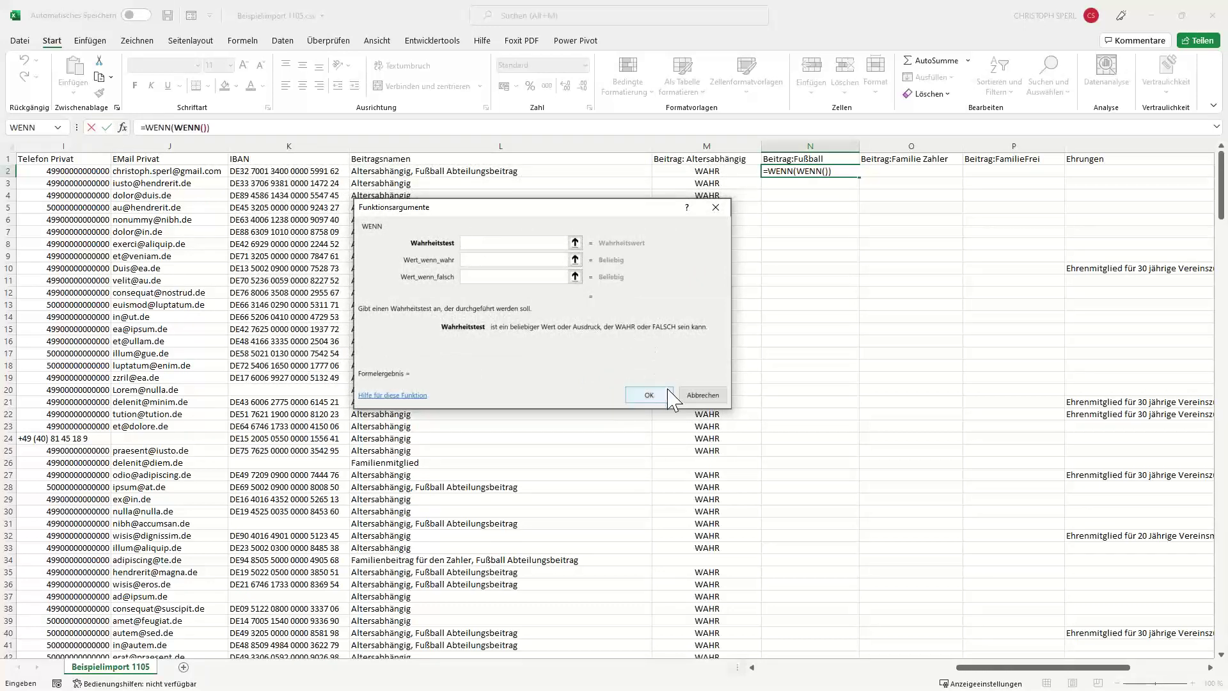
left_click(689, 395)
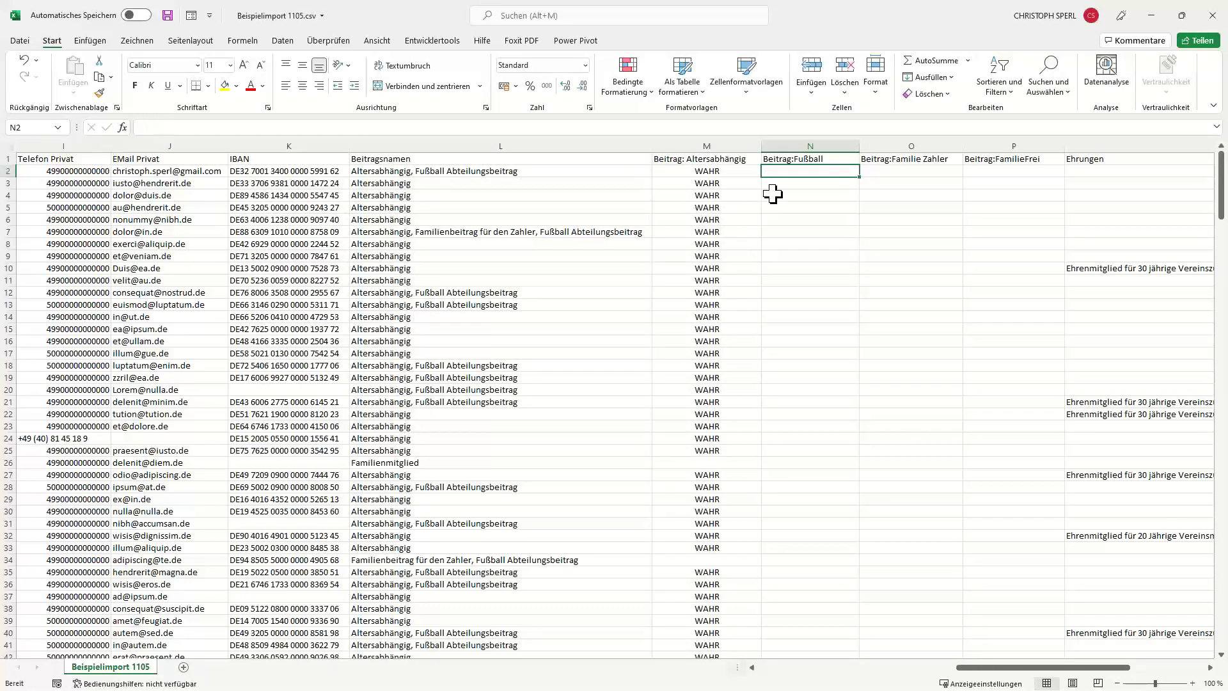
Step: Insert the WENN function from the complete function list into cell N2
left_click(140, 127)
key("shift+F3")
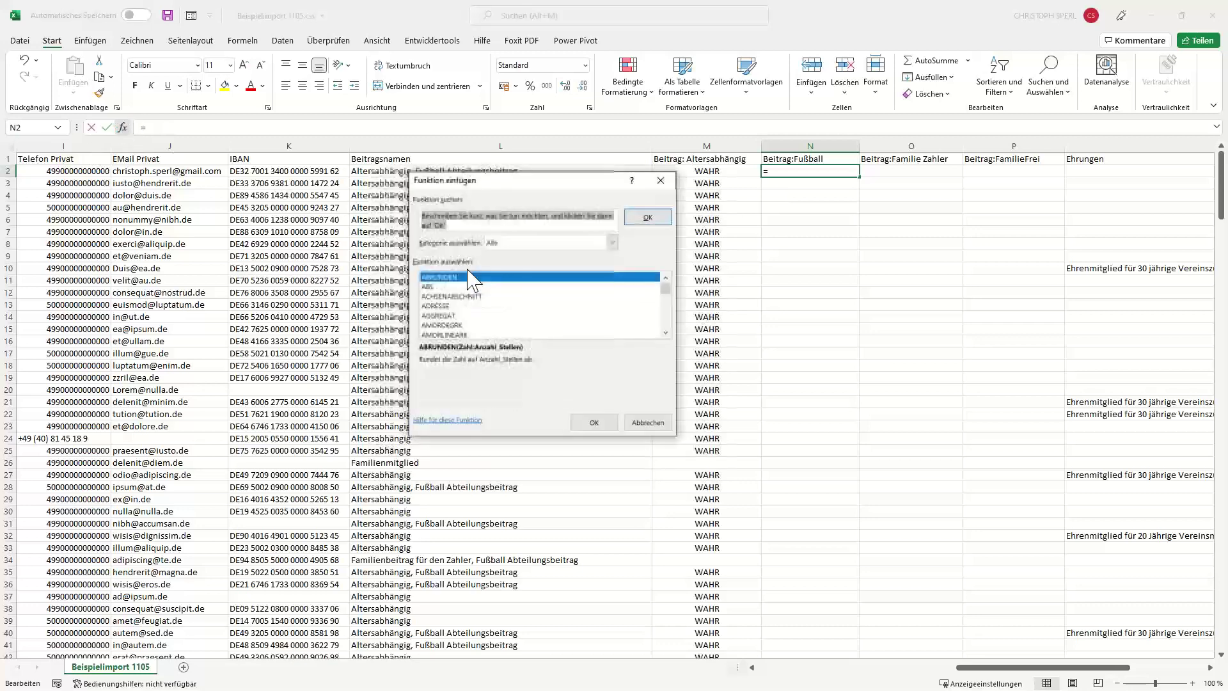
left_click(424, 298)
left_click(426, 315)
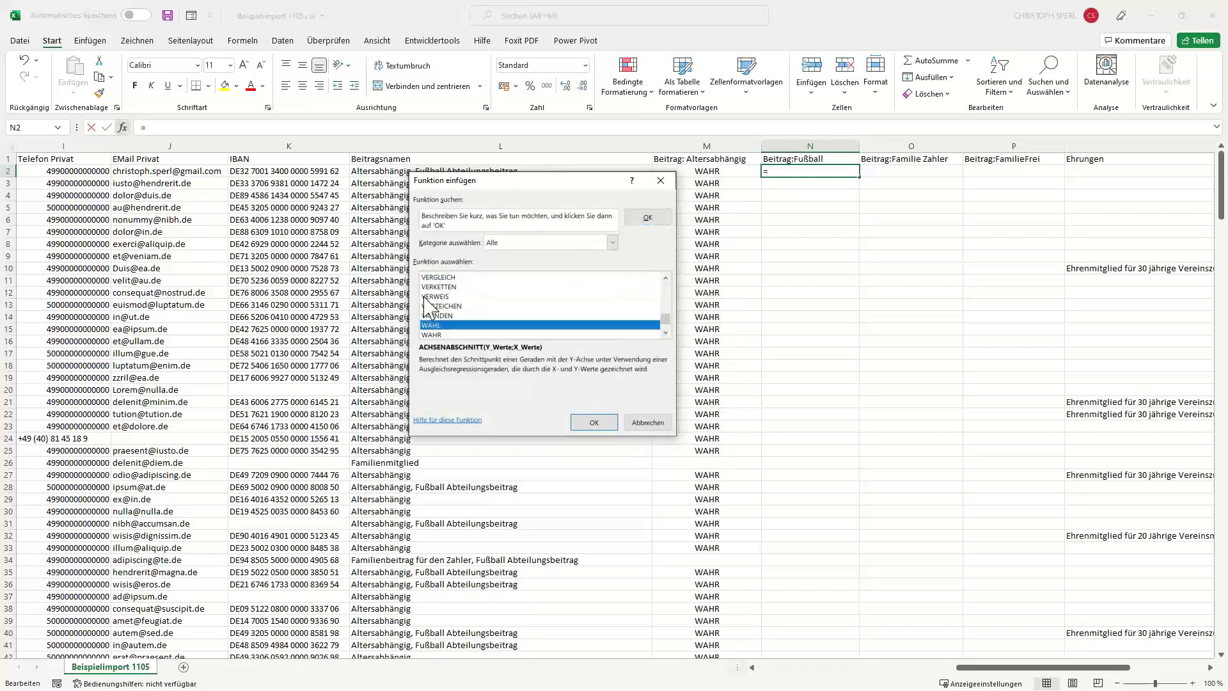
type("weibull")
left_click(529, 335)
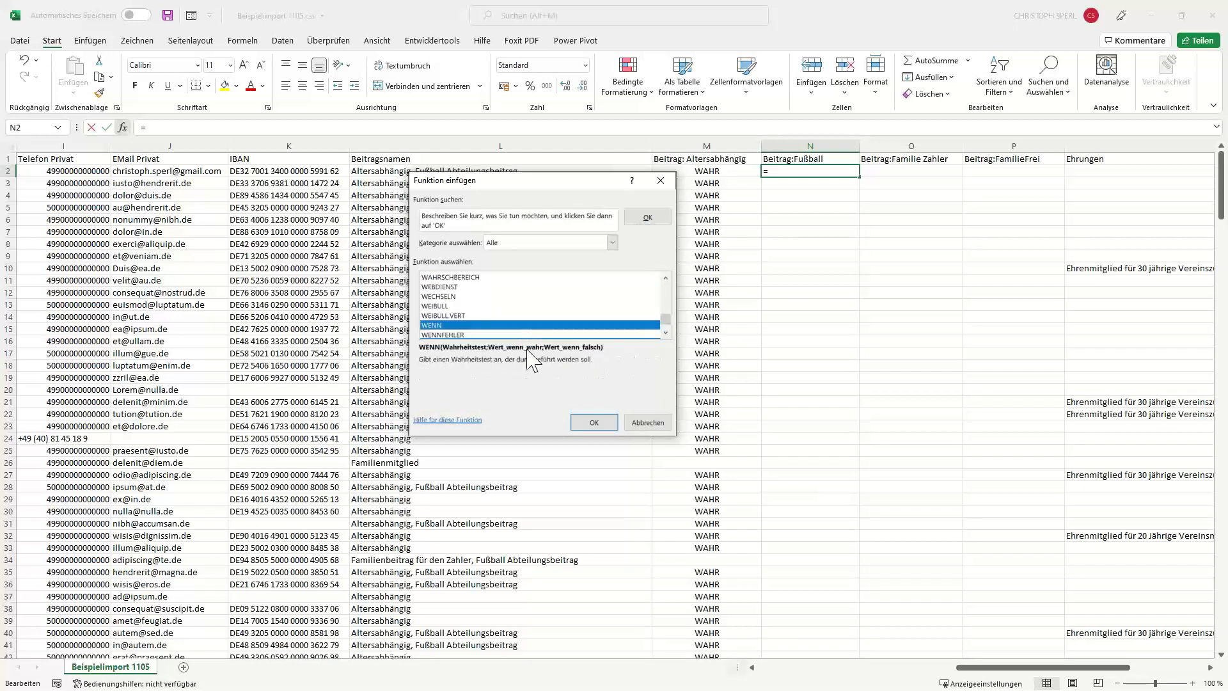
left_click(594, 422)
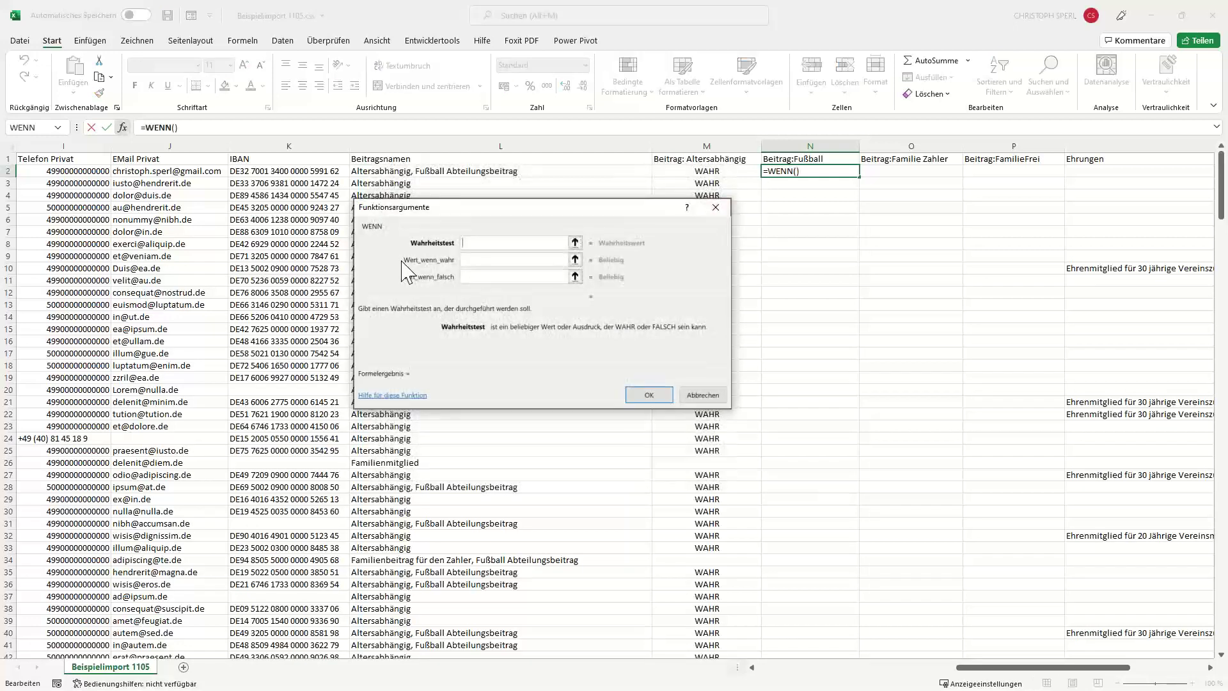
Step: Nest FINDEN as the Wahrheitstest of WENN in N2, with Suchtext "Fuß" and Text L2, and accept the arguments
left_click(59, 128)
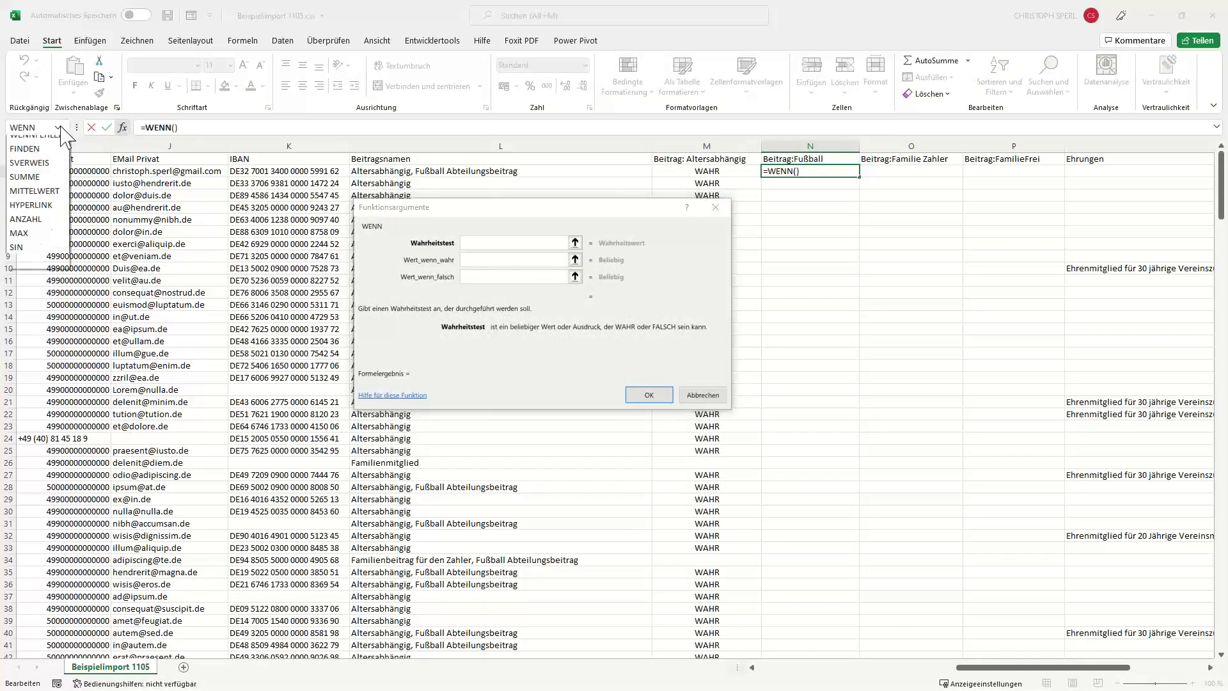
left_click(48, 171)
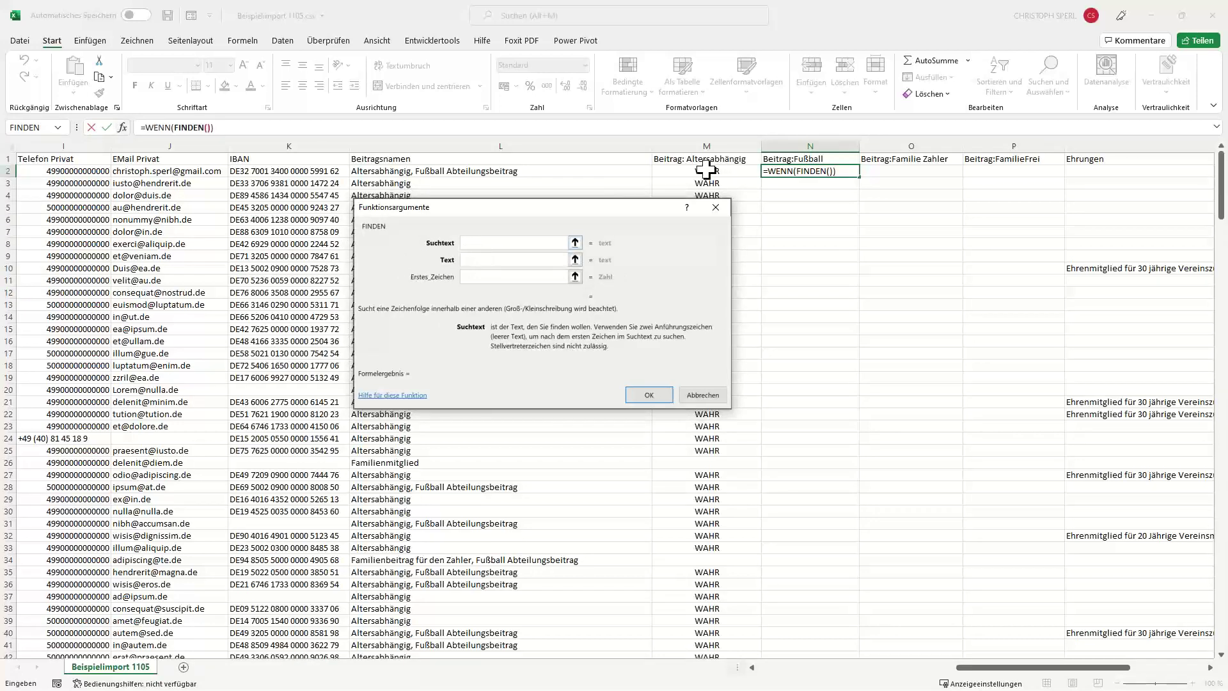
type("Fuß")
left_click(519, 260)
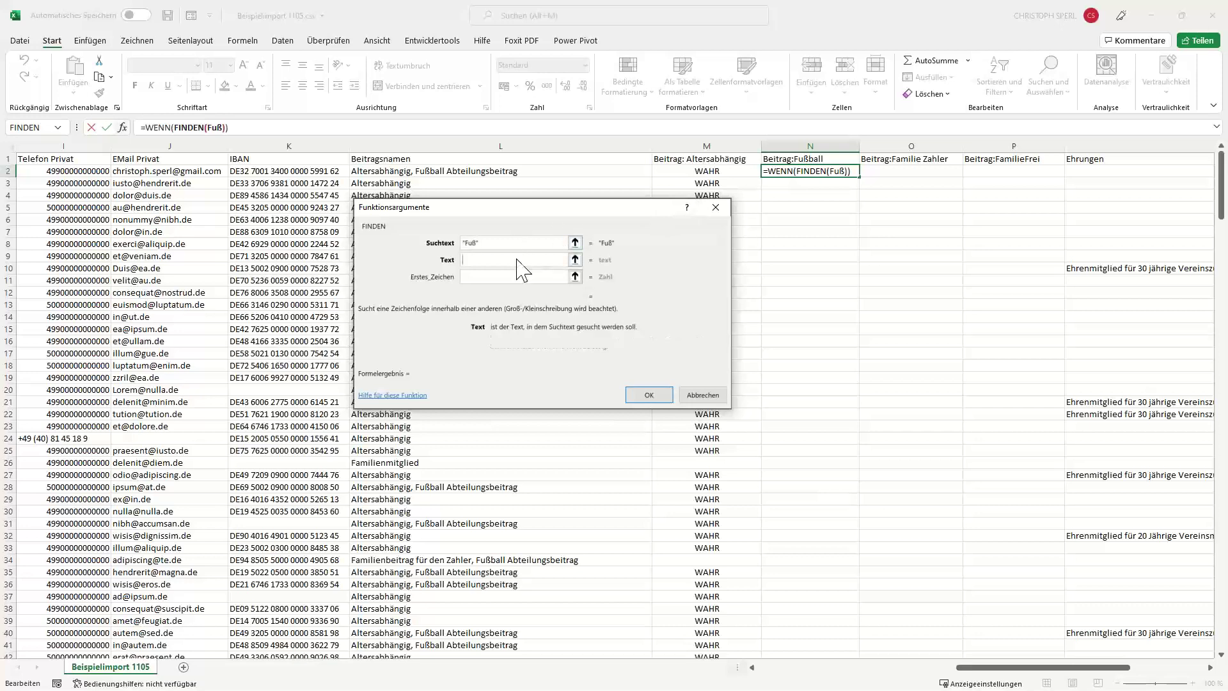
left_click(506, 173)
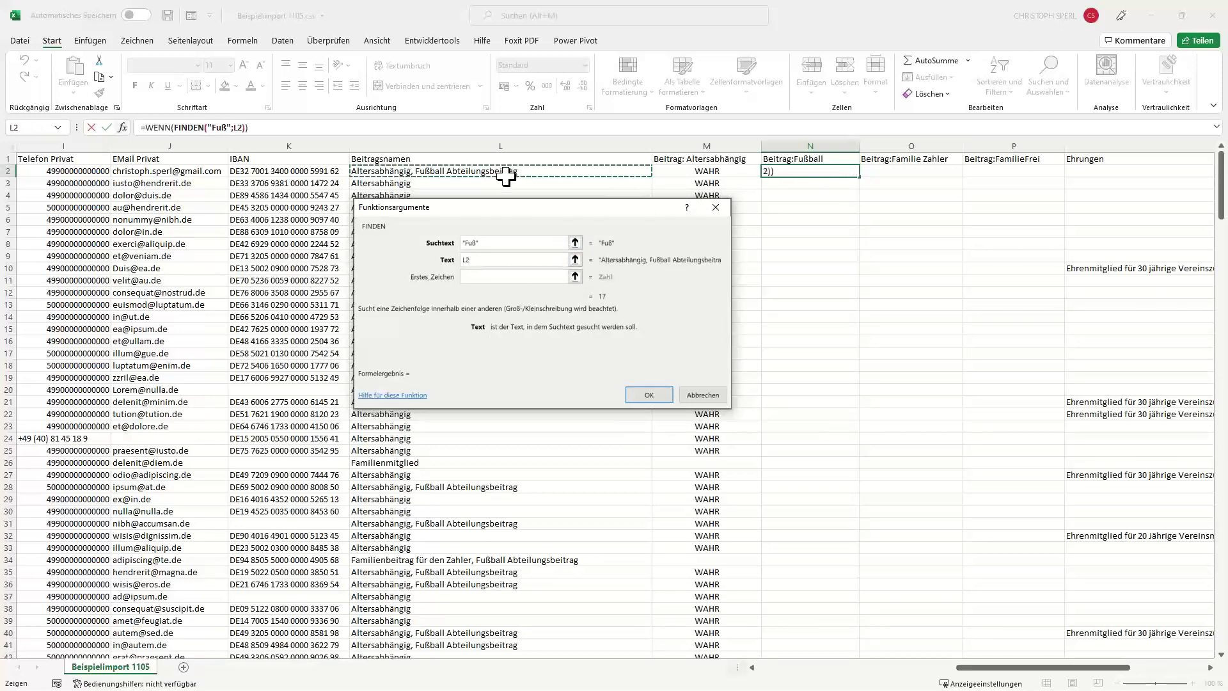
left_click(649, 395)
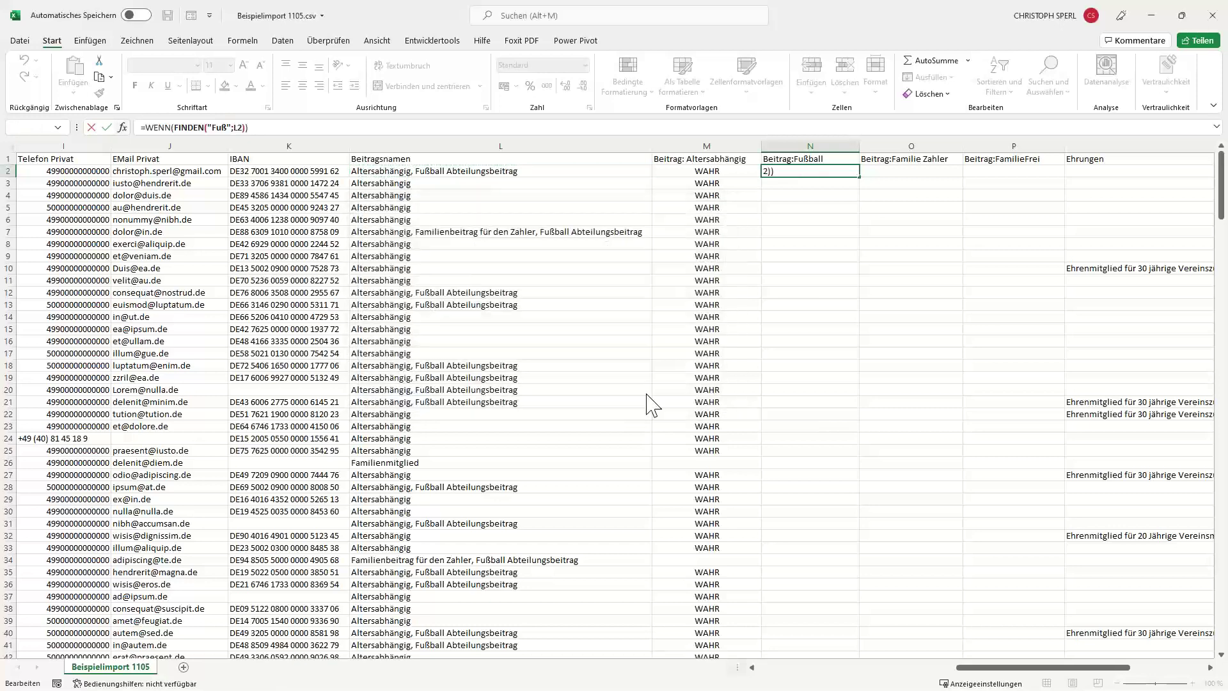
Step: Reopen the WENN function arguments for N2 and extend the Wahrheitstest to FINDEN("Fuß";L2)=1
left_click(589, 426)
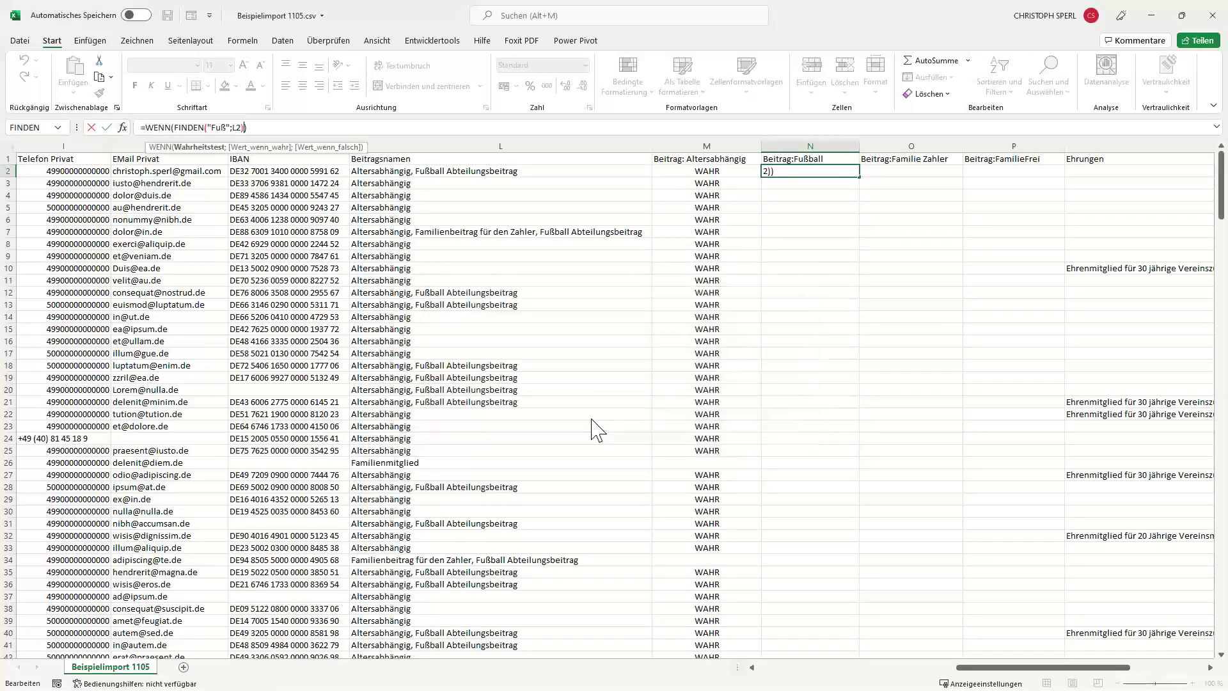
left_click(159, 127)
left_click(120, 128)
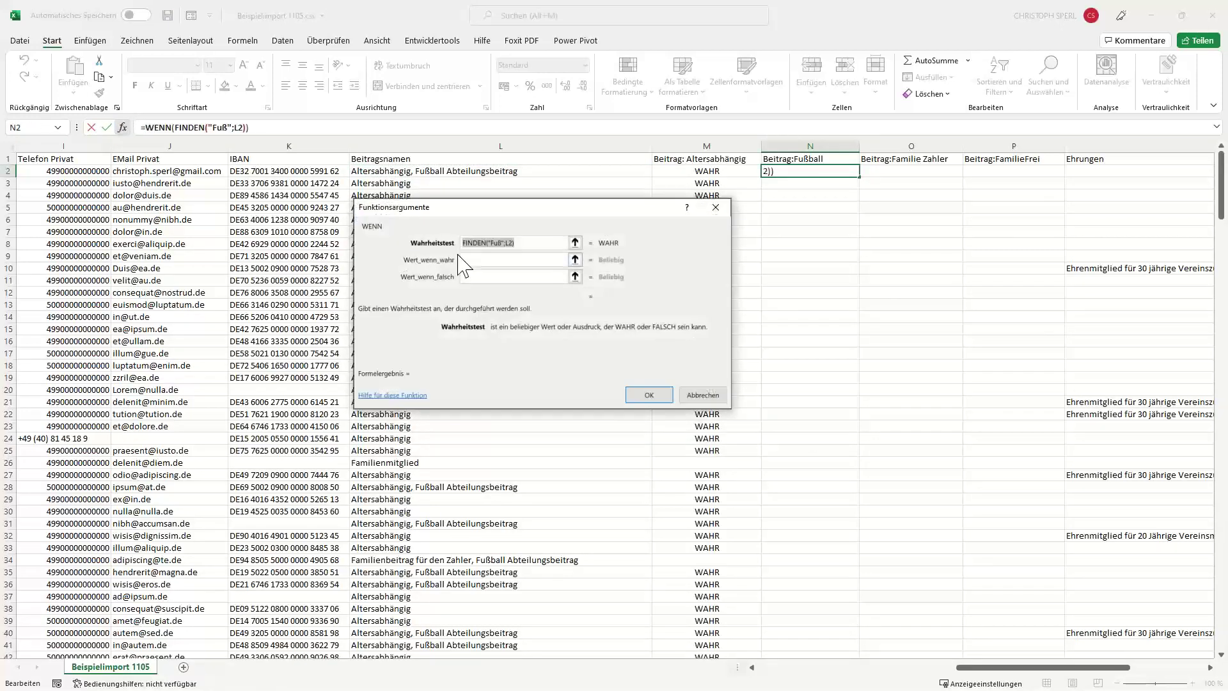
left_click(515, 260)
left_click(543, 243)
type("=1")
Step: Set Wert_wenn_wahr to "x" and Wert_wenn_falsch to "", accept the WENN formula and fill it down the Beitrag:Fußball column
left_click(544, 261)
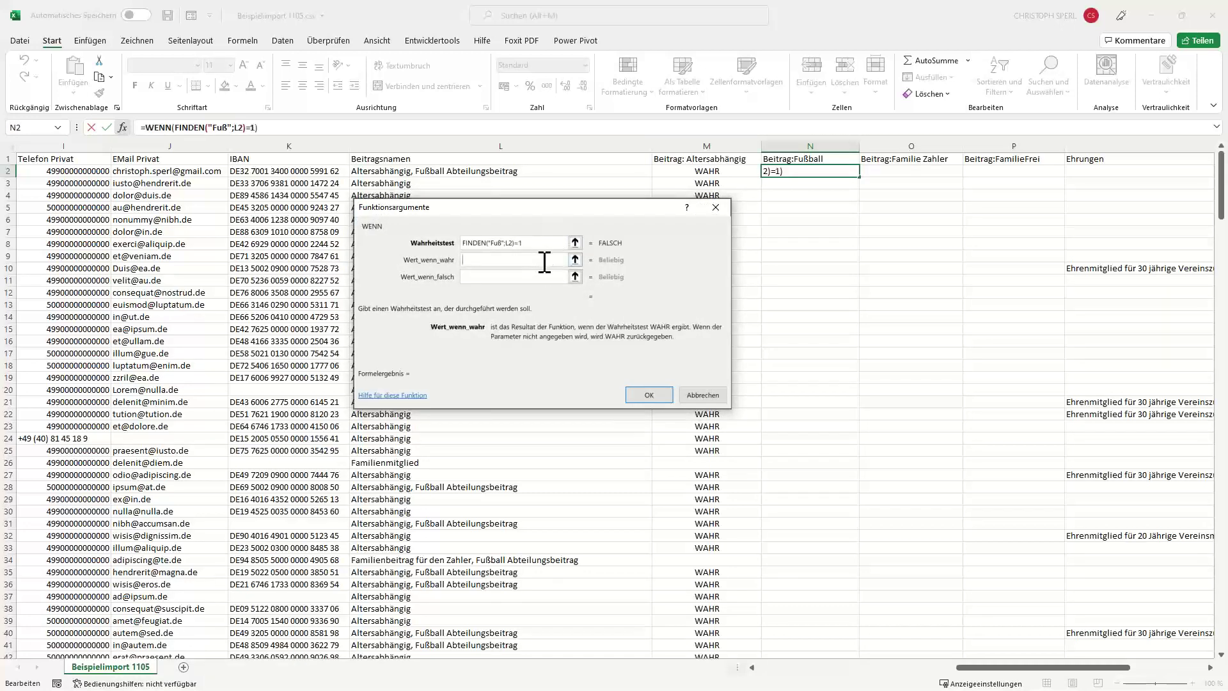
type("\"x\"")
left_click(531, 278)
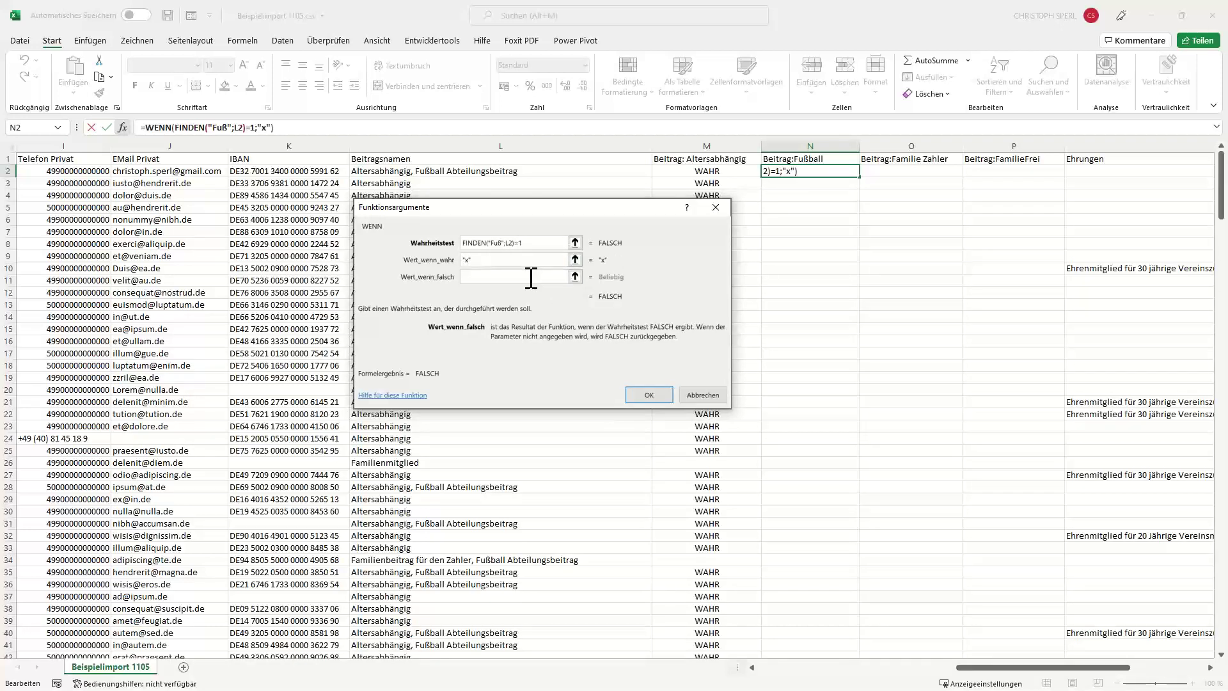
type("\"")
left_click(648, 392)
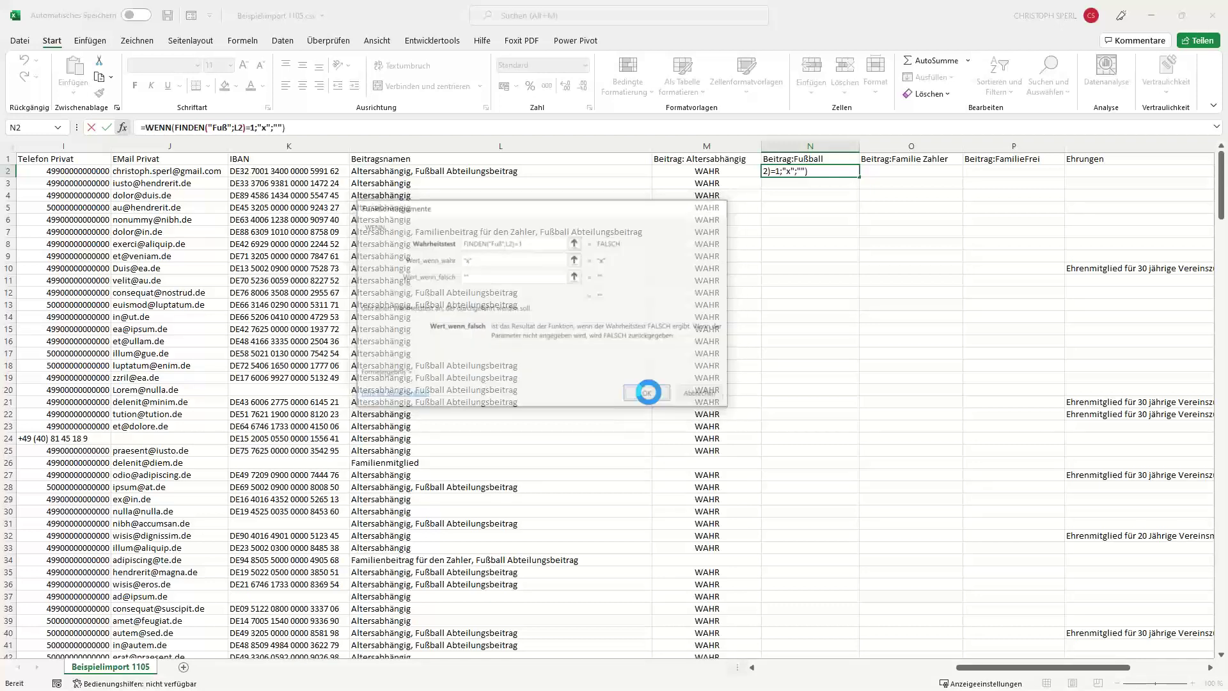
double_click(859, 177)
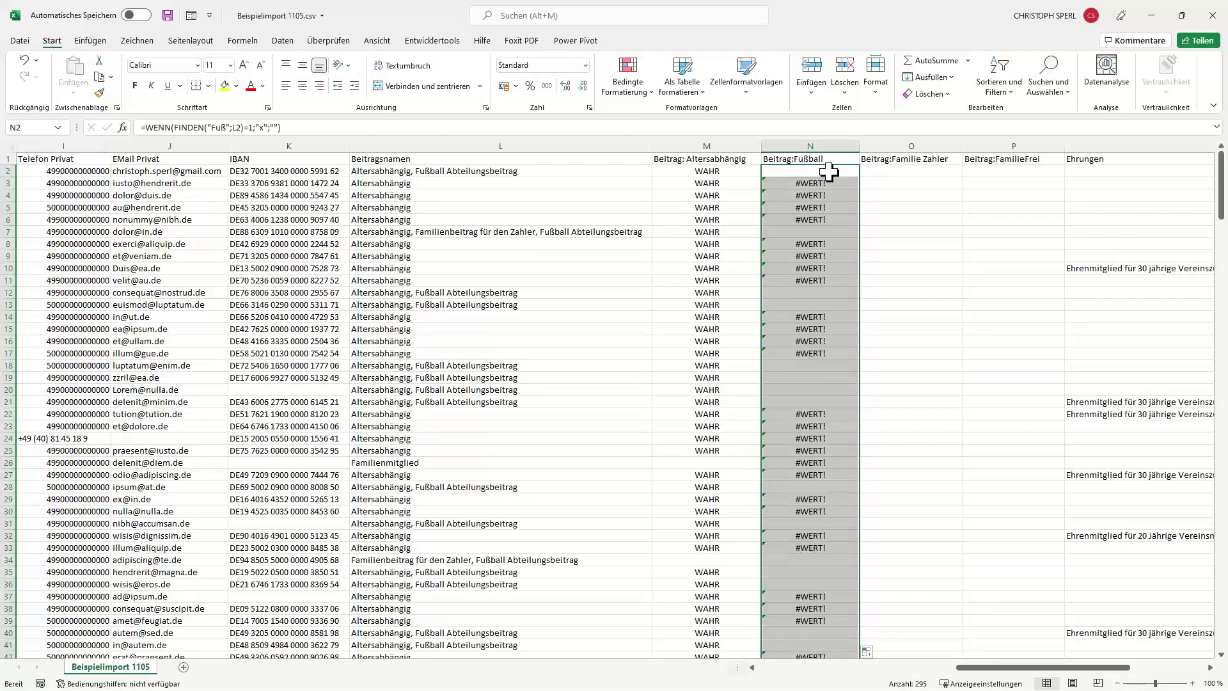
Step: Change the function in N2 from WENN to WENNFEHLER and open its function arguments
left_click(170, 128)
type("Fehler")
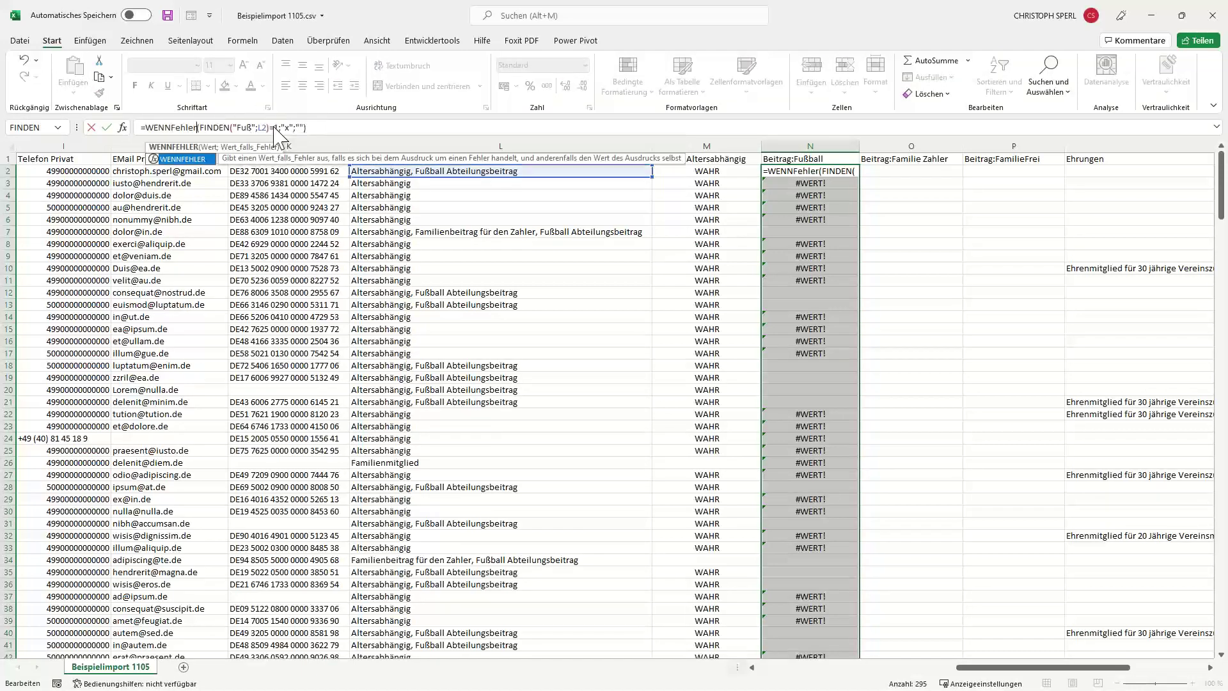
key("Return")
left_click(618, 387)
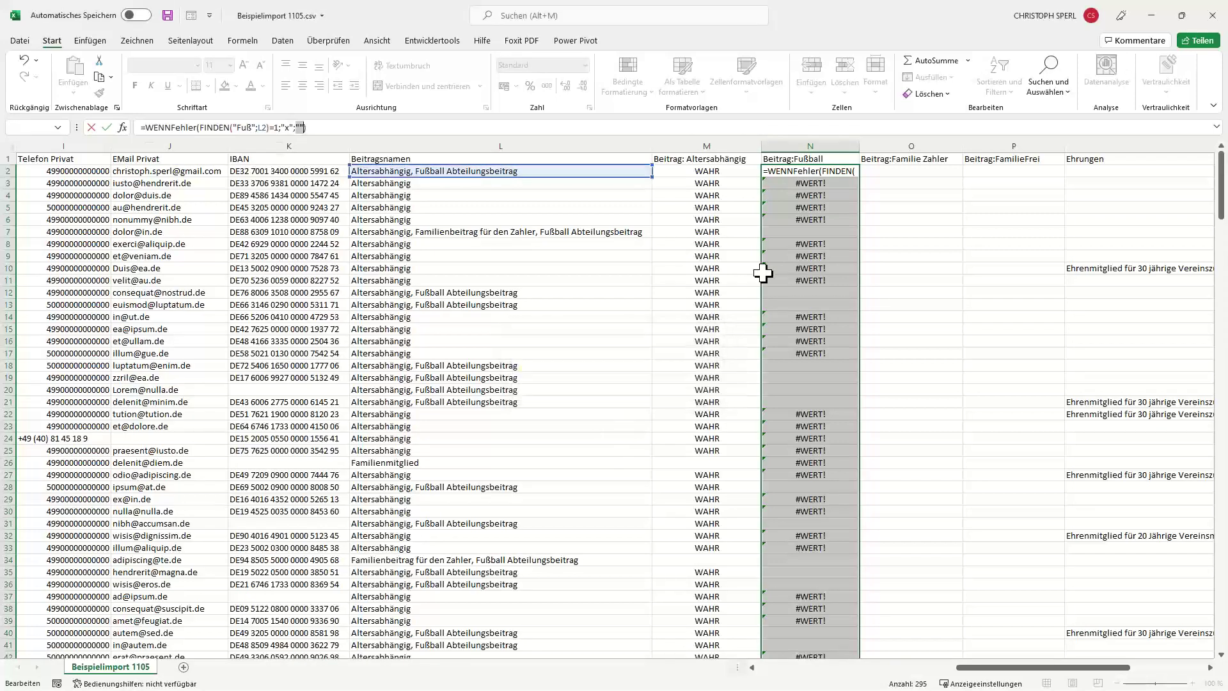
key("shift+F3")
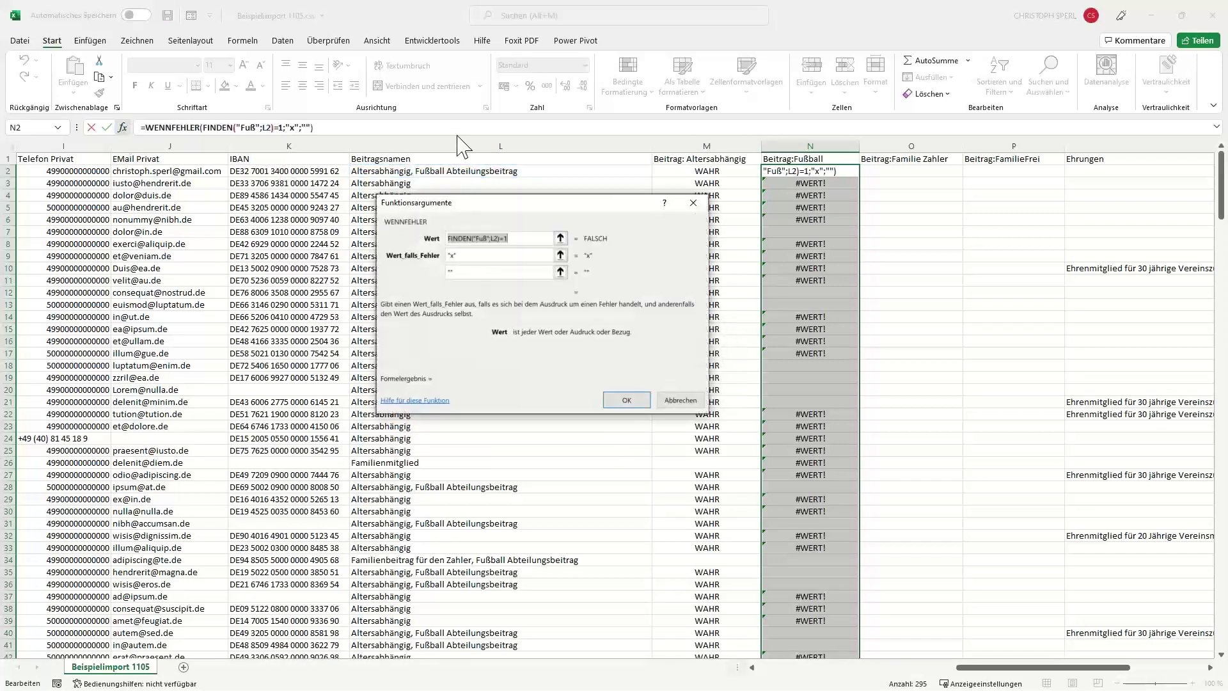
Step: Clear the Wert_falls_Fehler value and the surplus third argument of WENNFEHLER in N2
left_click(499, 256)
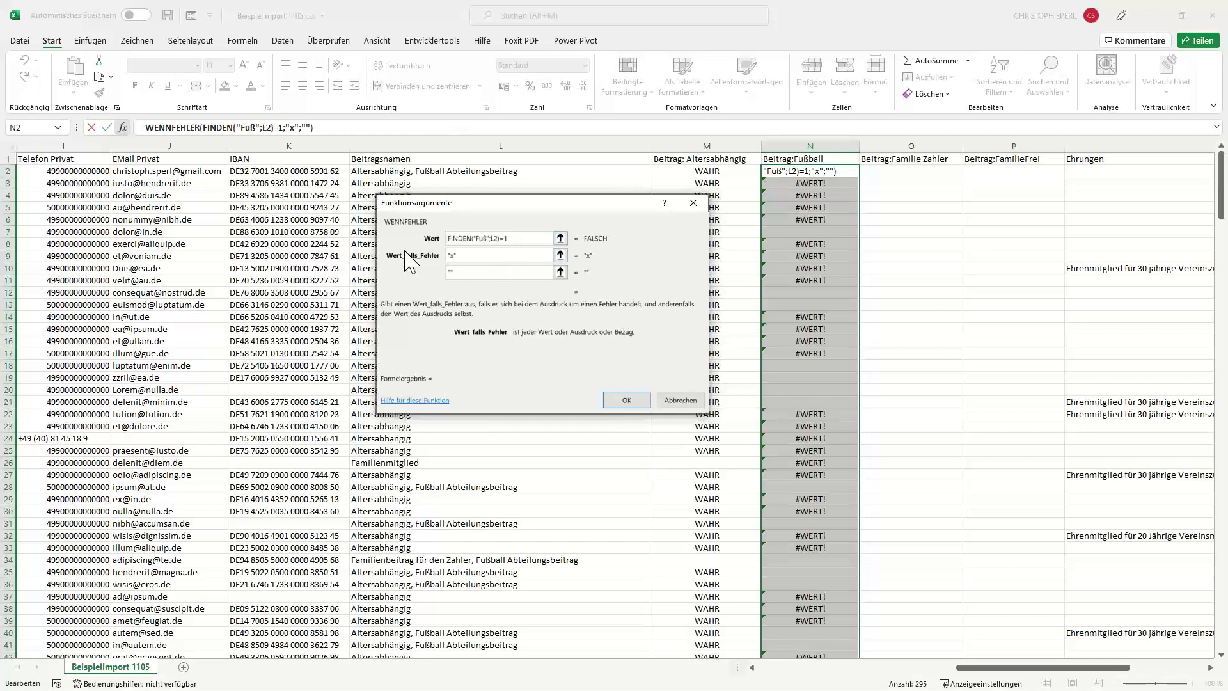
left_click(455, 272)
key("BackSpace")
key("BackSpace")
left_click(499, 256)
key("BackSpace")
key("BackSpace")
key("BackSpace")
Step: Set Wert_falls_Fehler to WAHR and try to accept the WENNFEHLER formula with "" as a third argument
left_click_drag(521, 204, 388, 235)
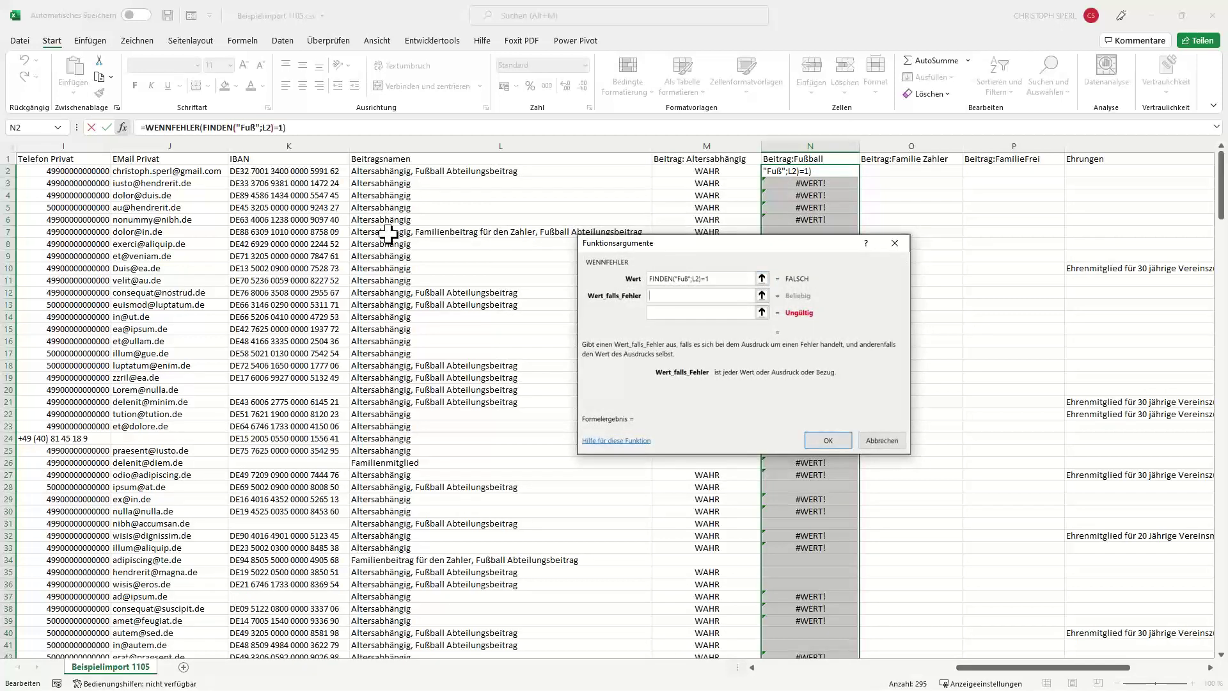
type("WAHR")
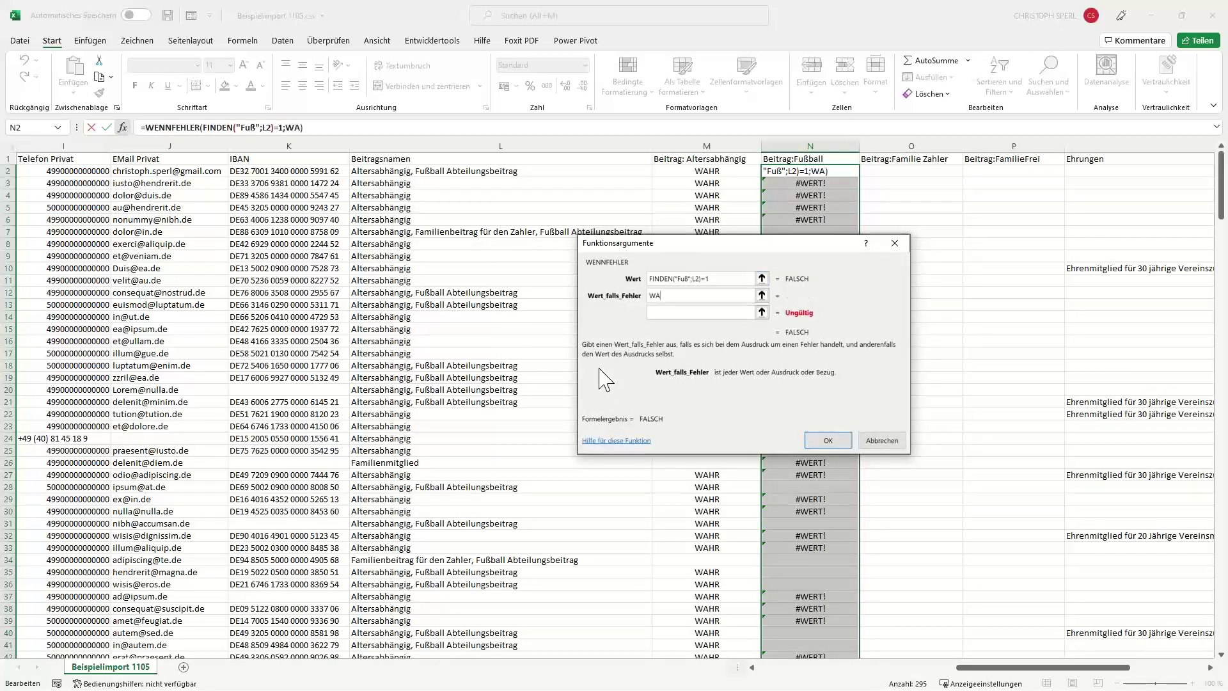
left_click(685, 313)
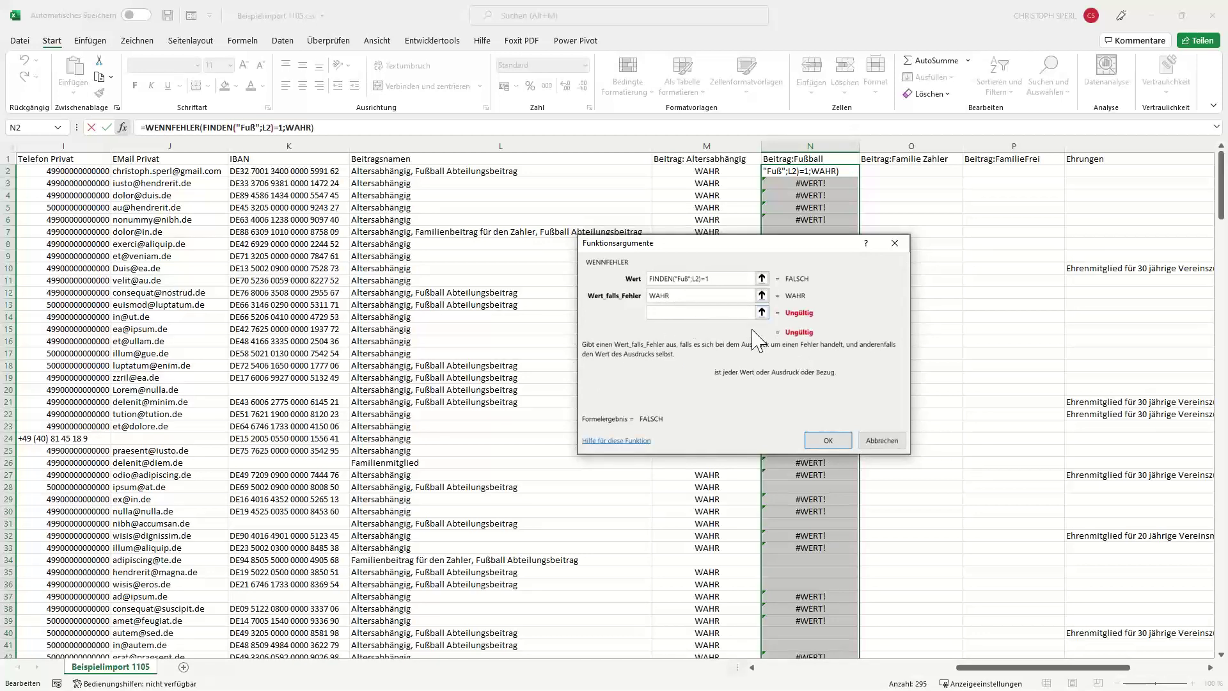
type("\"\"")
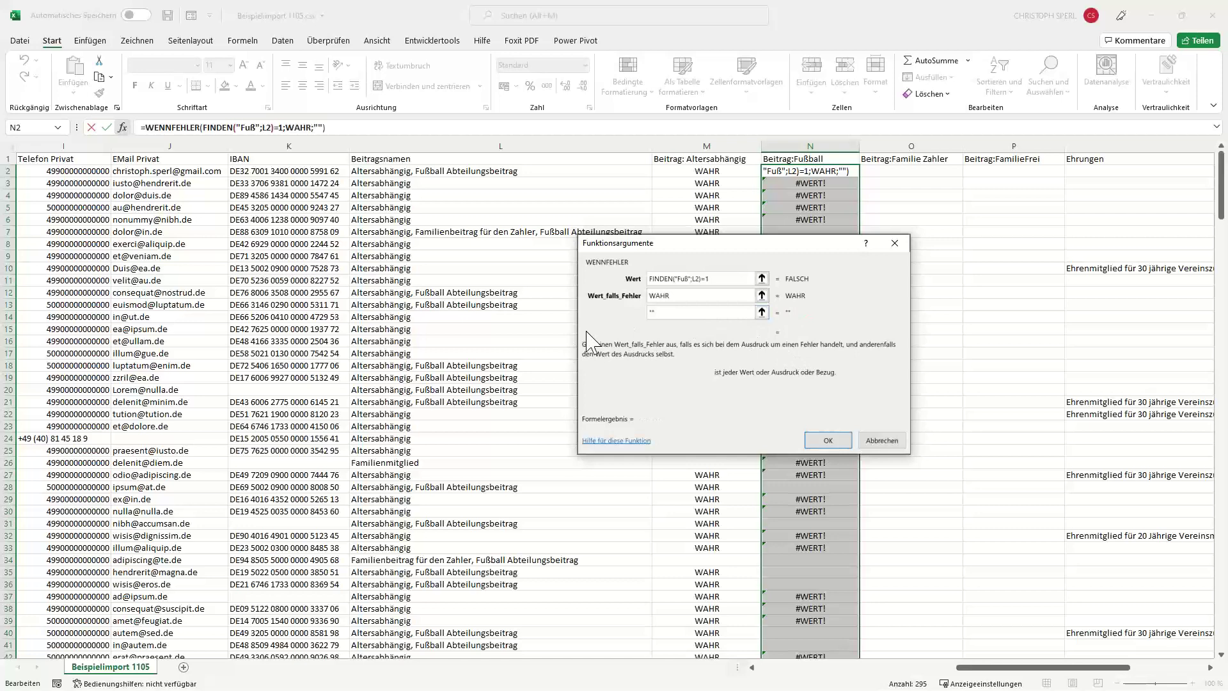
left_click(825, 440)
left_click(618, 388)
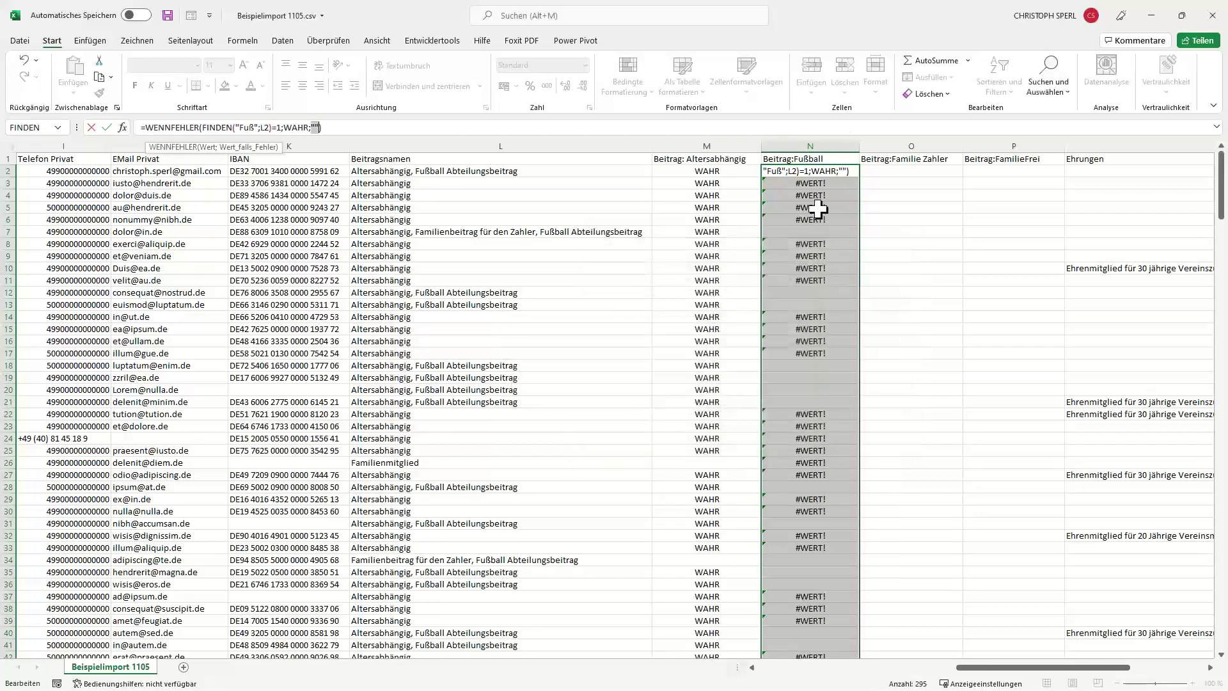
Step: Remove the third argument and its separator from the WENNFEHLER formula in N2 and fill the formula down column N
left_click(318, 128)
key("BackSpace")
key("BackSpace")
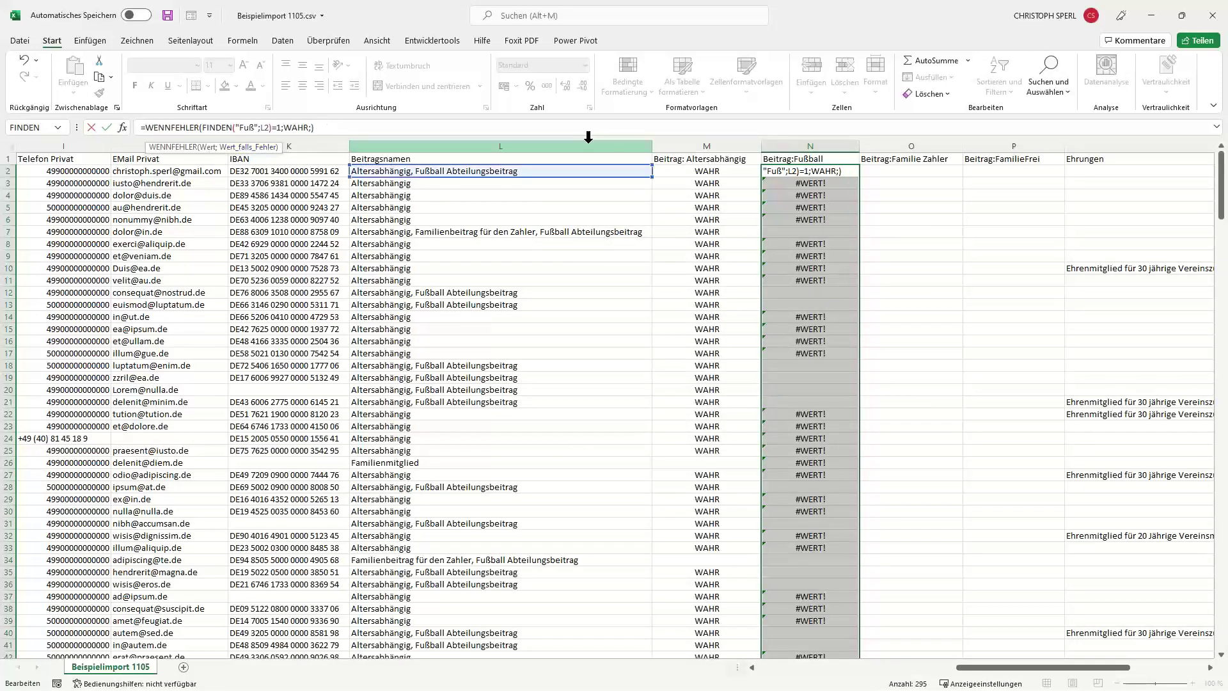
key("BackSpace")
key("Return")
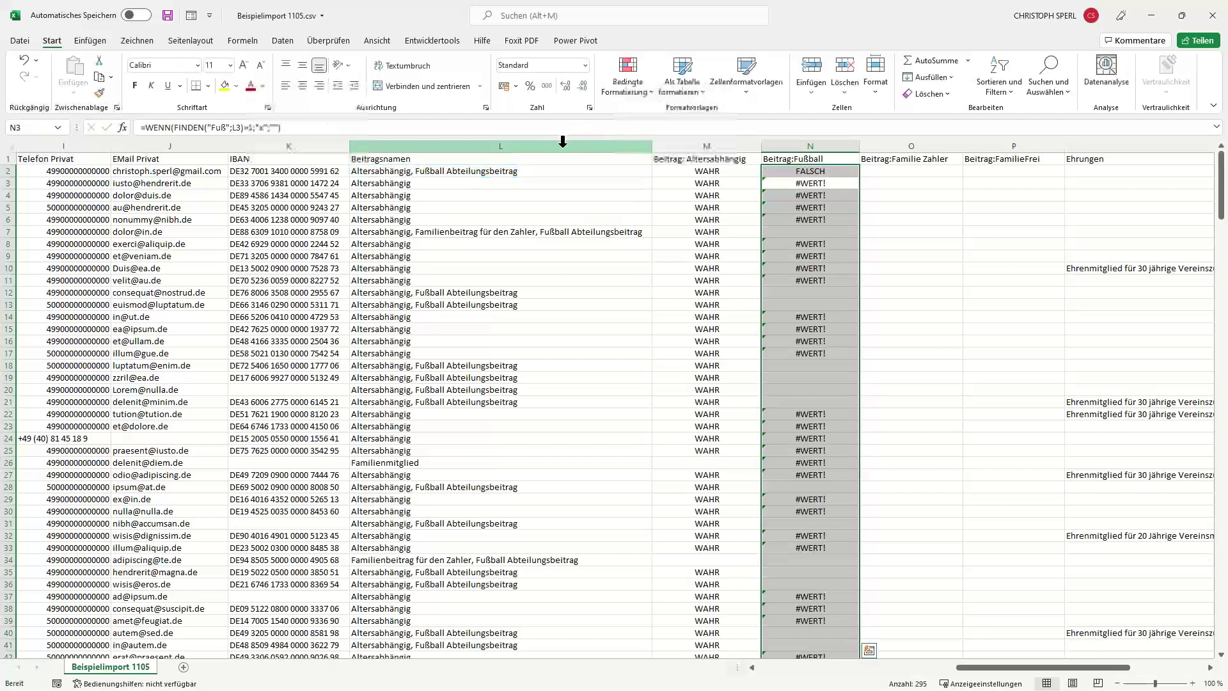
left_click(795, 171)
double_click(860, 179)
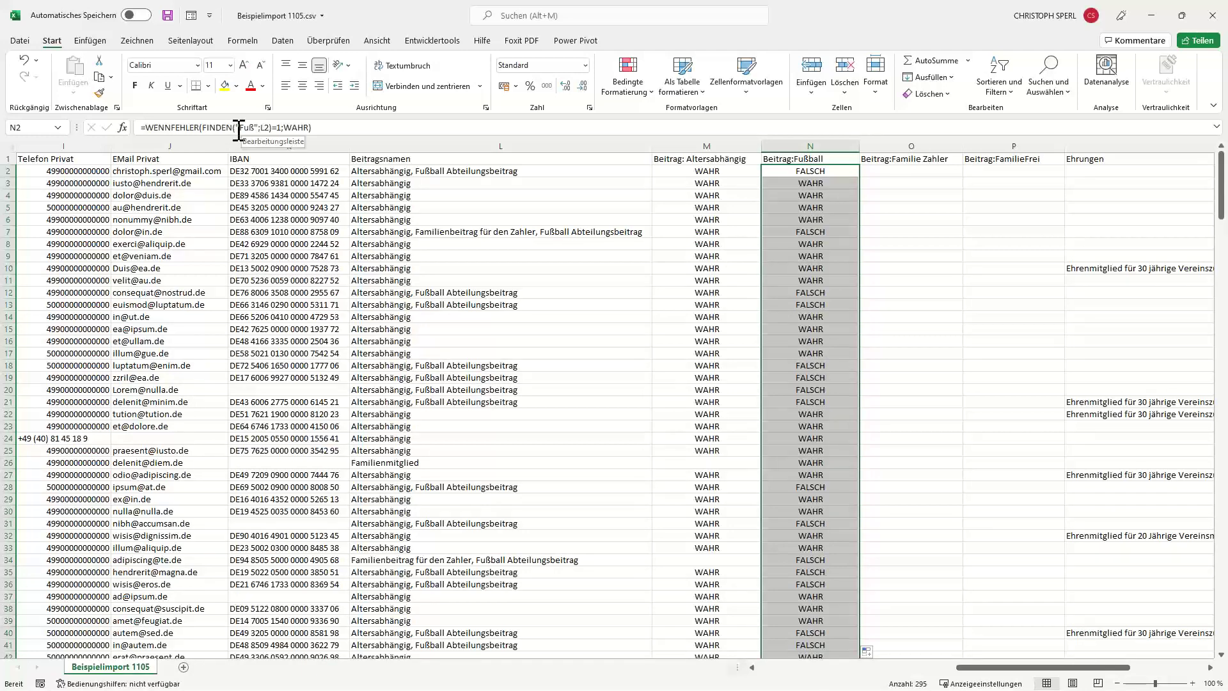
Step: Change the FINDEN comparison in N2 to =0 and fill the formula down the Beitrag:Fußball column
left_click(280, 127)
key("BackSpace")
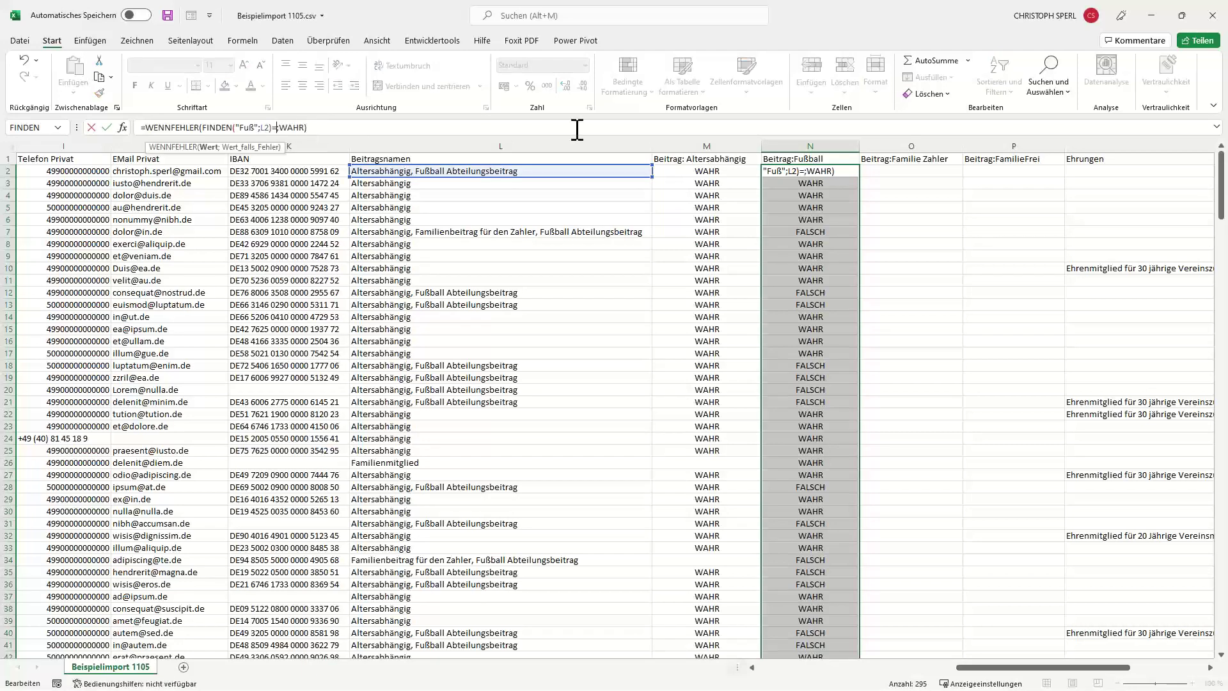
type("F")
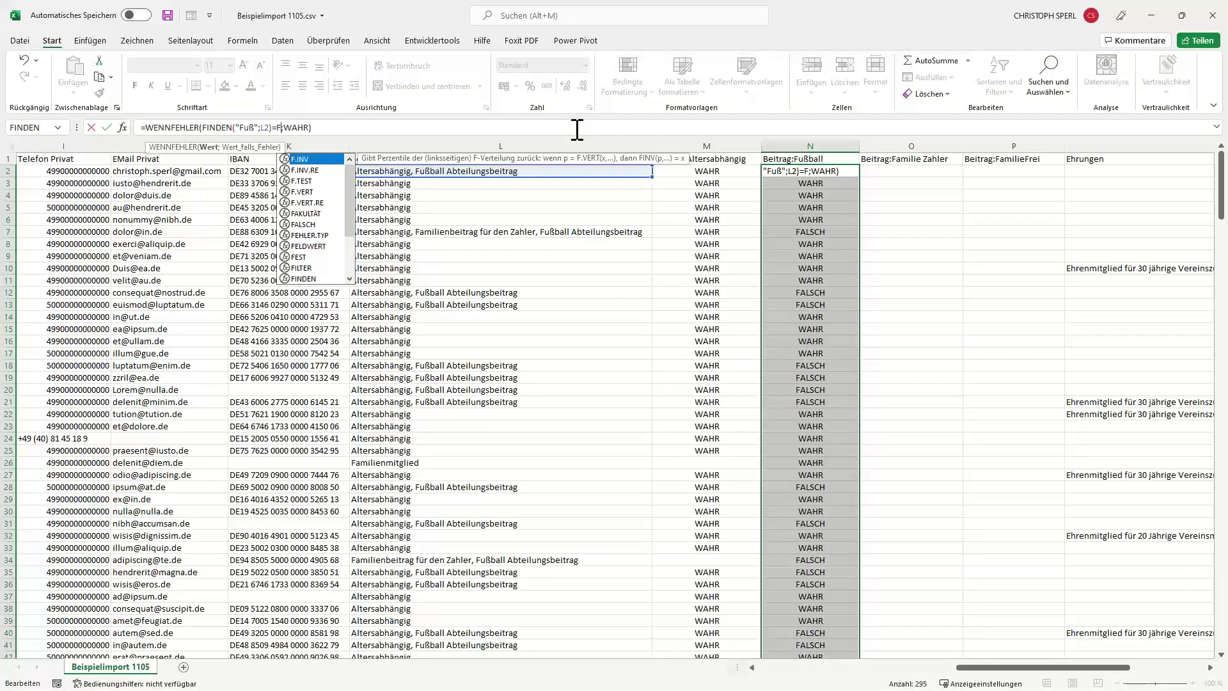
key("BackSpace")
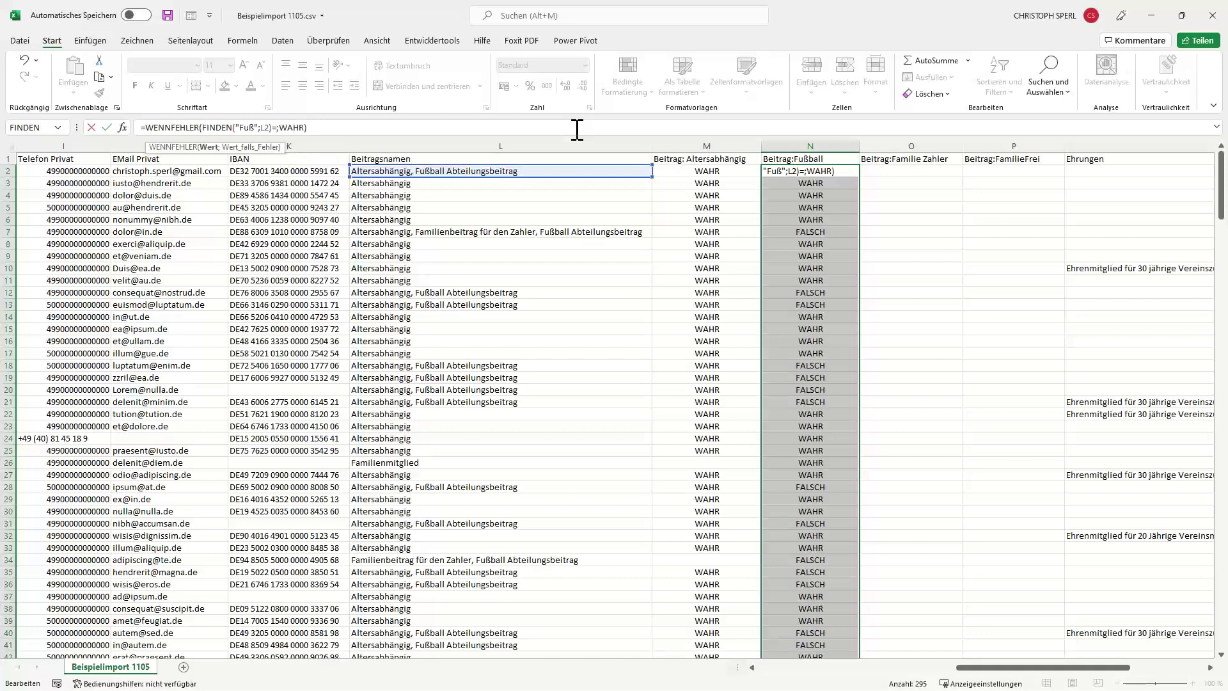
type("0")
key("Return")
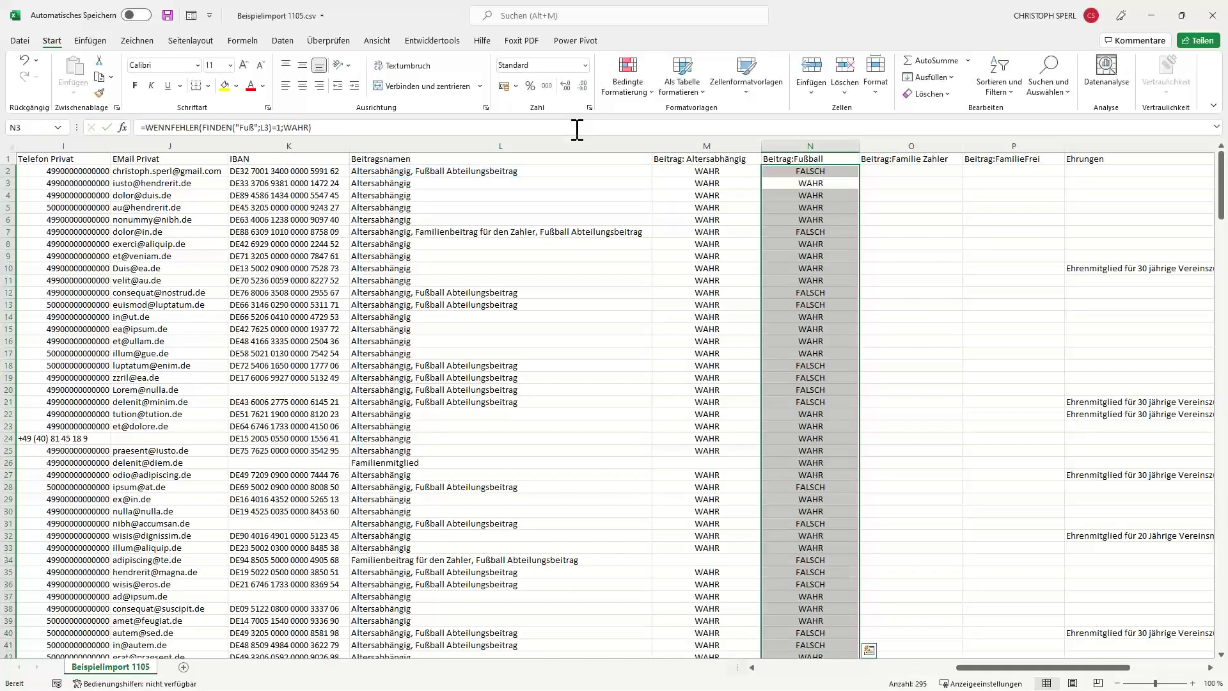
key("Up")
key("ctrl+shift+Down")
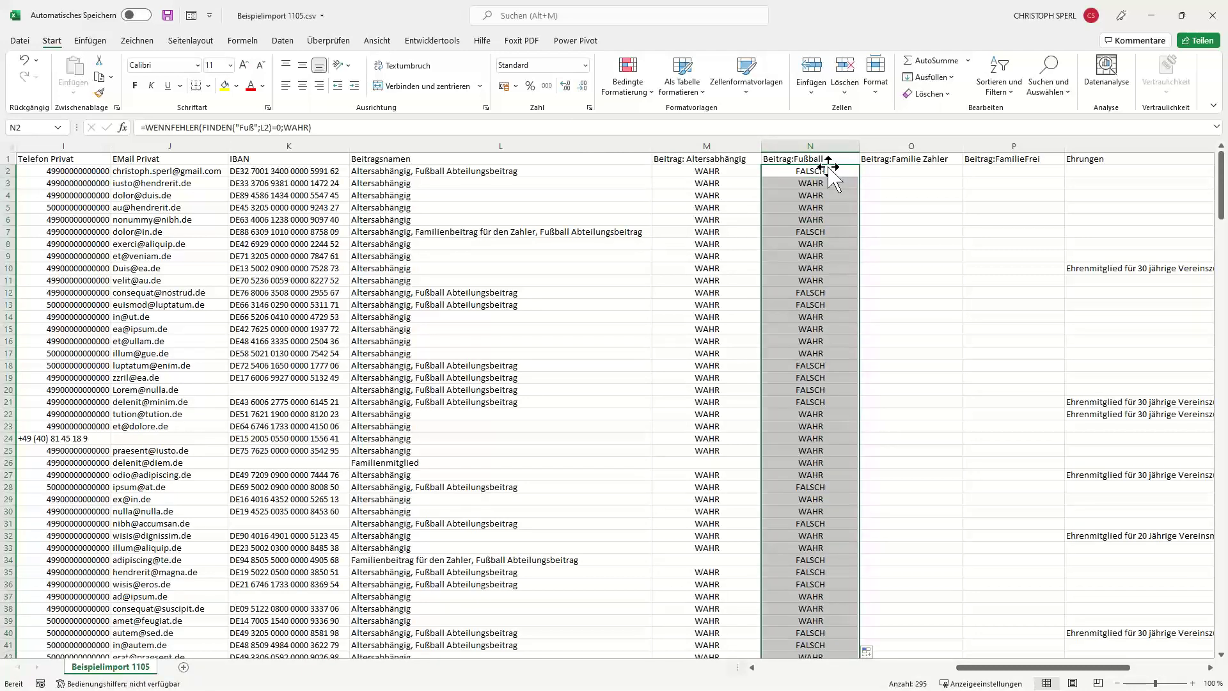
Step: Reopen the WENNFEHLER arguments for N2 and set Wert to FINDEN("Fuß";L2)>1
left_click(121, 127)
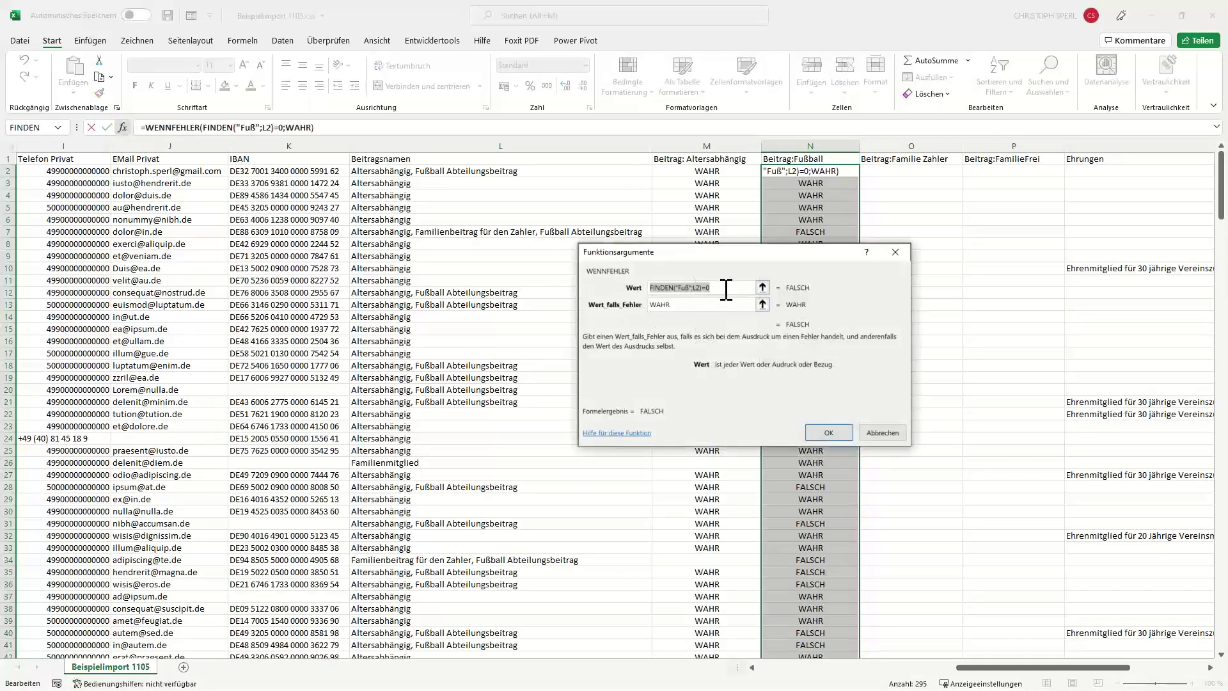
left_click(724, 289)
key("BackSpace")
type("1")
key("Tab")
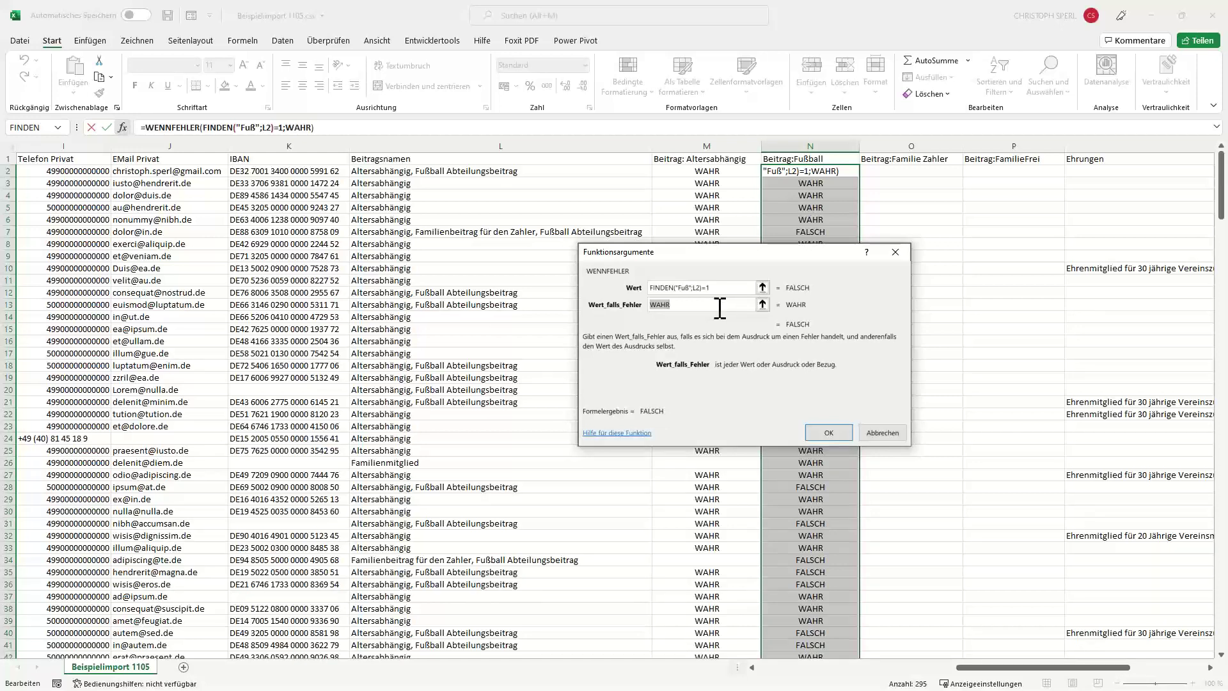
left_click(721, 289)
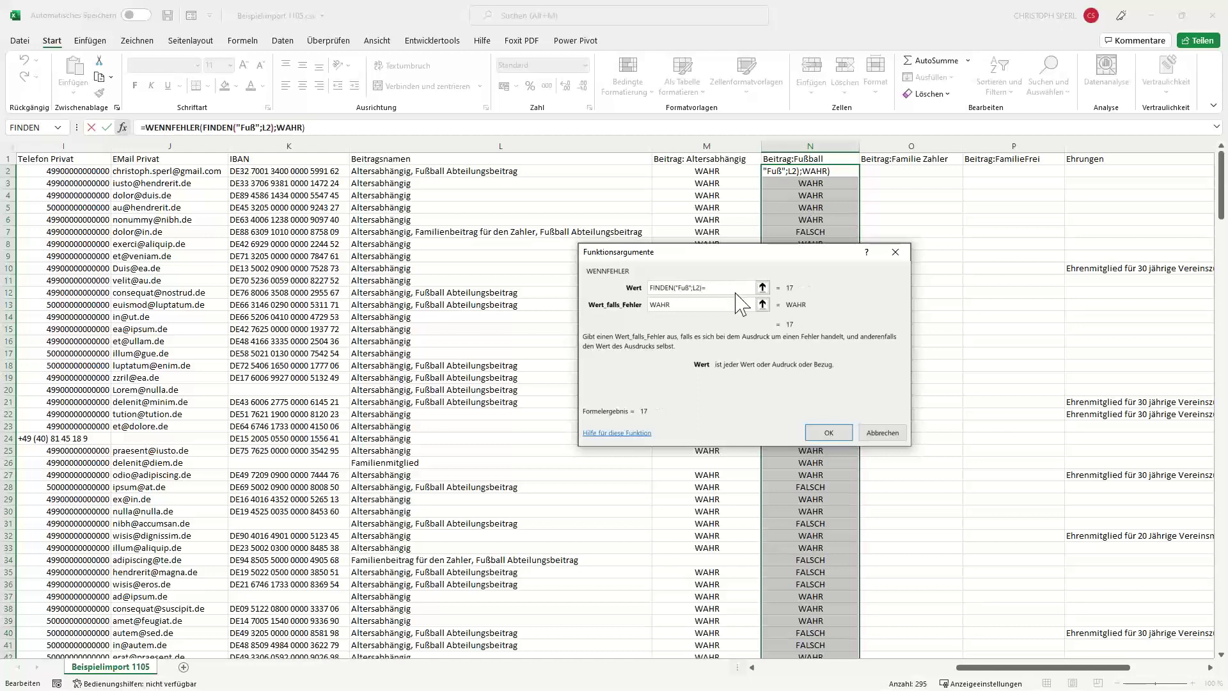
key("BackSpace")
type(">1")
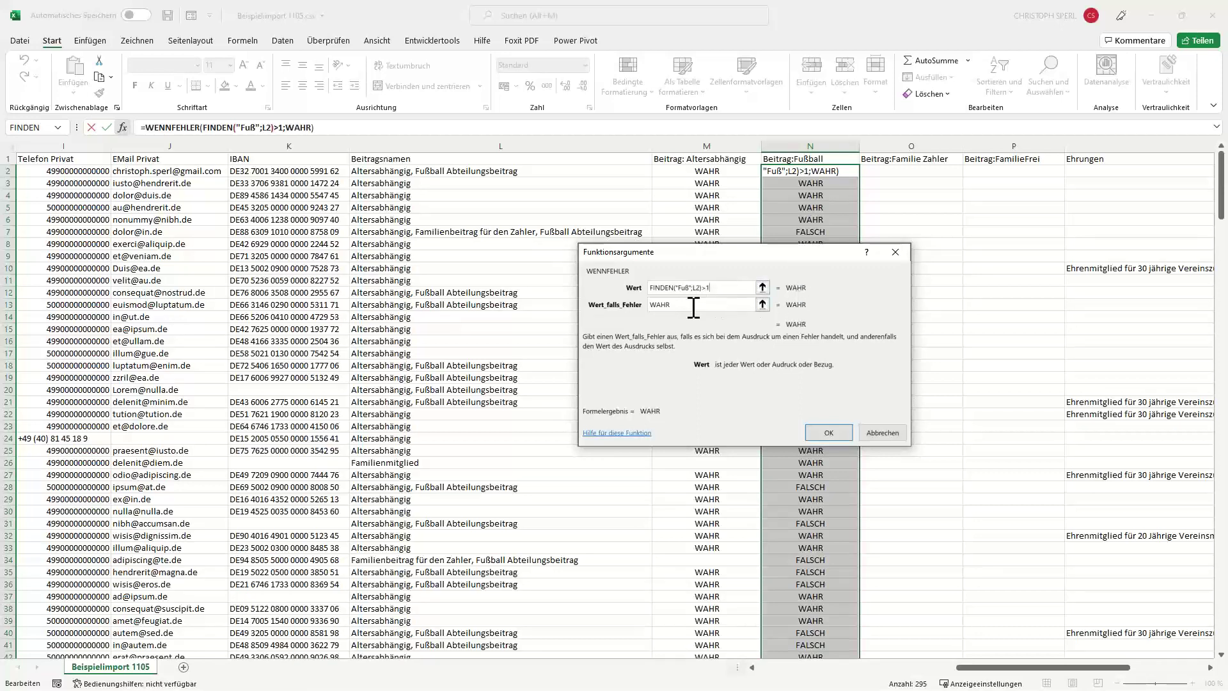
Step: Set Wert_falls_Fehler to FALSCH, accept the arguments and fill the N2 formula down the Beitrag:Fußball column
left_click(698, 306)
key("BackSpace")
key("BackSpace")
key("BackSpace")
key("BackSpace")
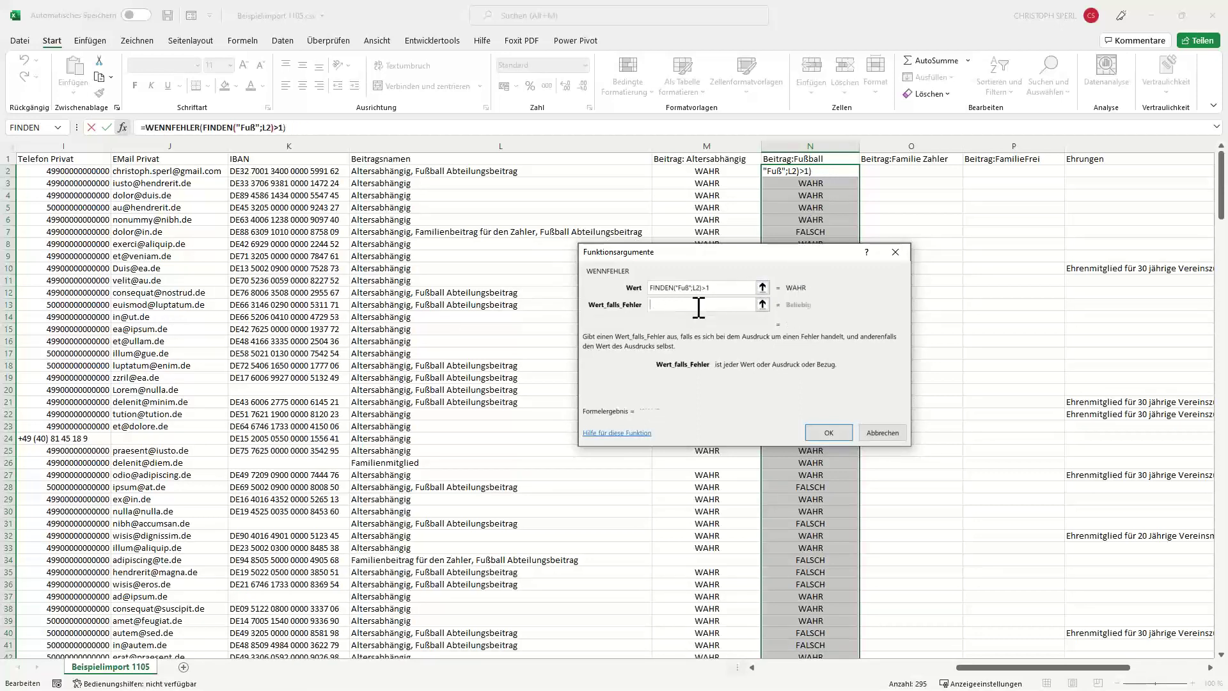
type("FALSCH")
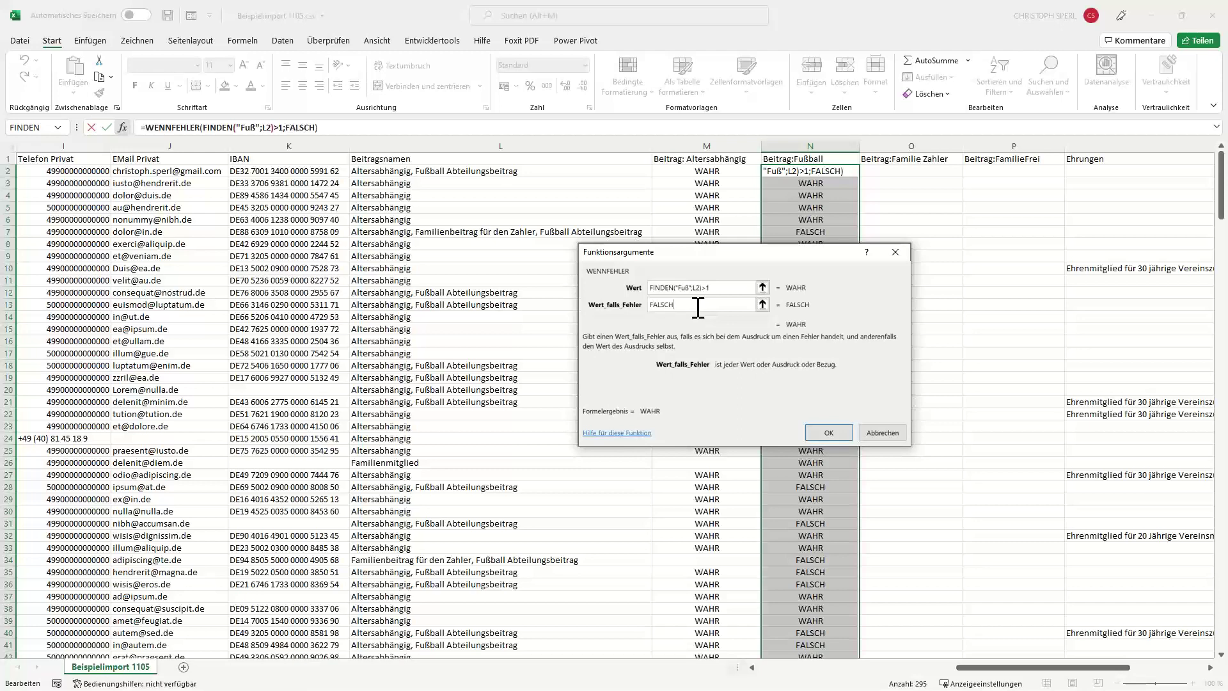
left_click(828, 433)
left_click(839, 172)
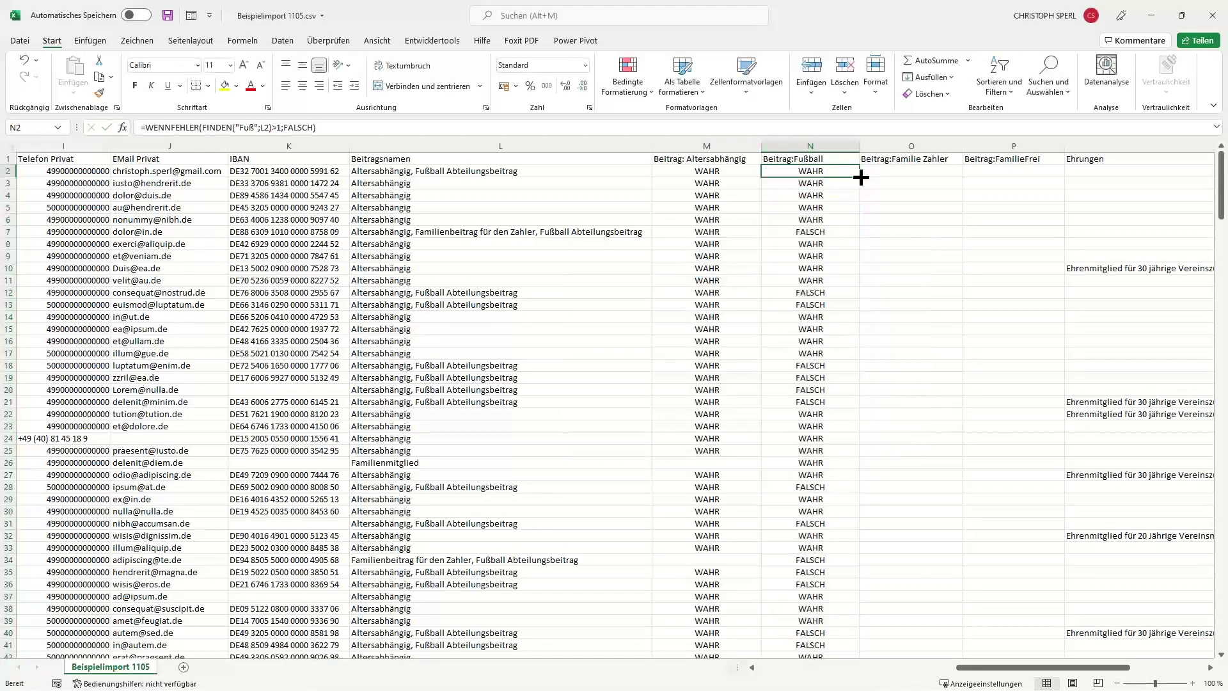
double_click(860, 178)
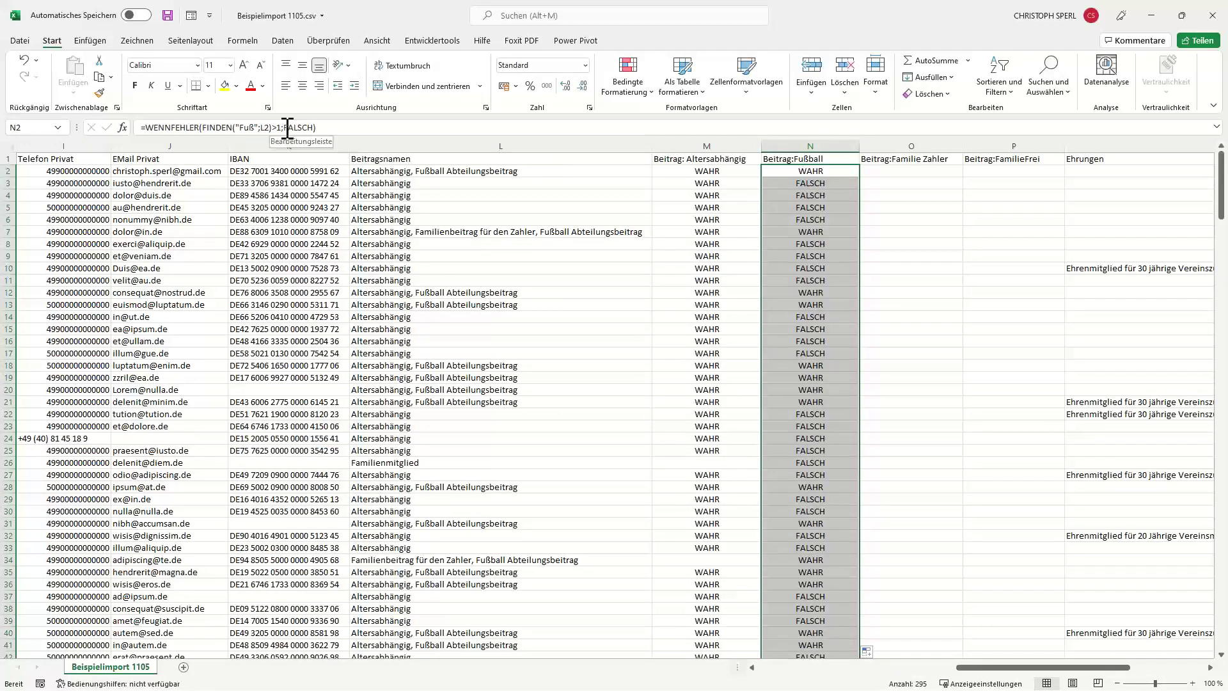
Step: Replace FALSCH with "" in the WENNFEHLER formula of N2 and fill it down the Beitrag:Fußball column
left_click_drag(288, 127, 313, 128)
type("\"\"")
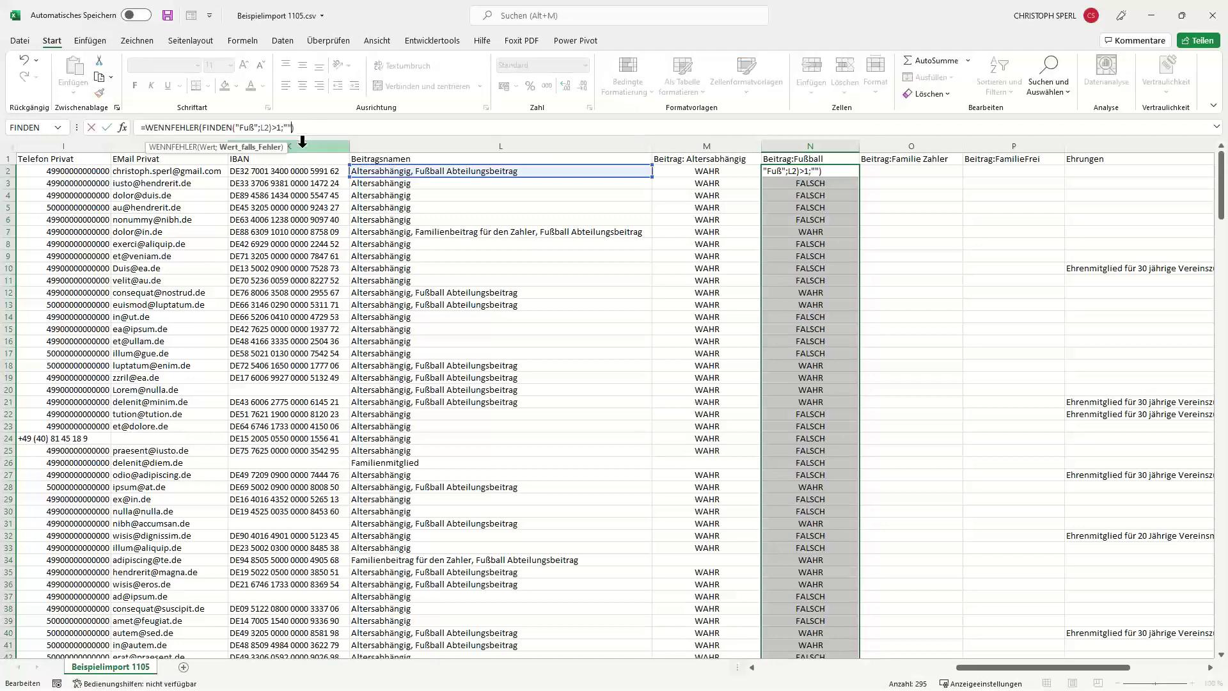
key("Return")
left_click(776, 170)
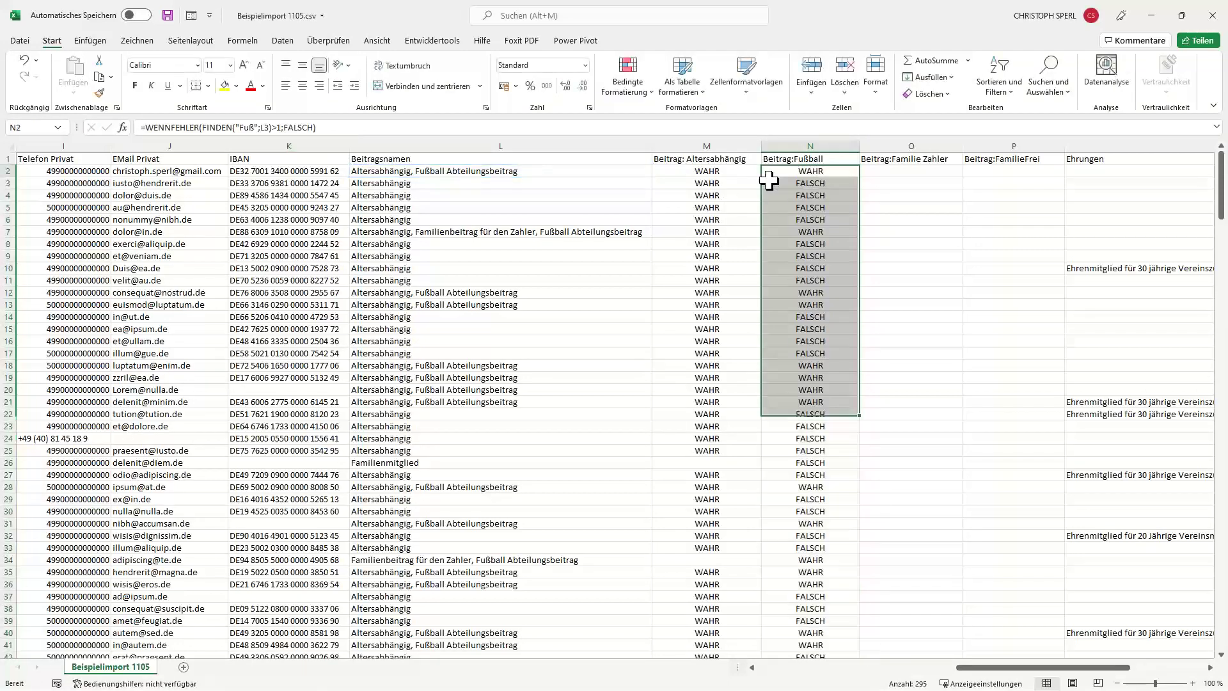
double_click(860, 177)
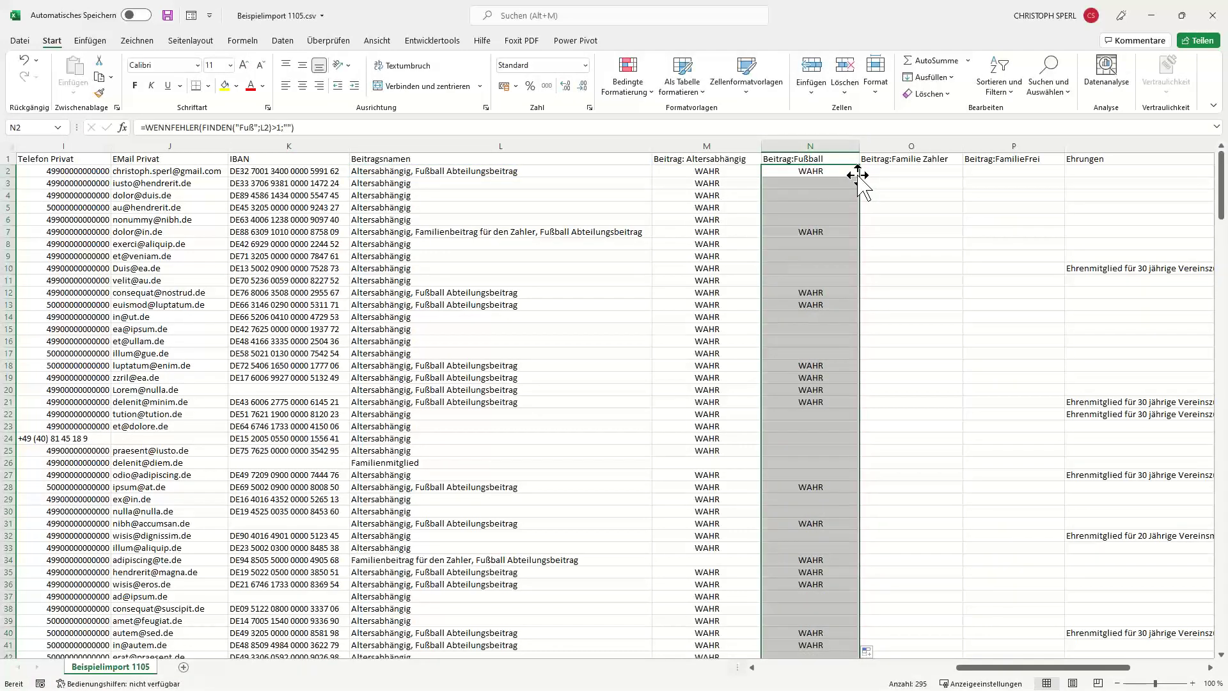
left_click(819, 173)
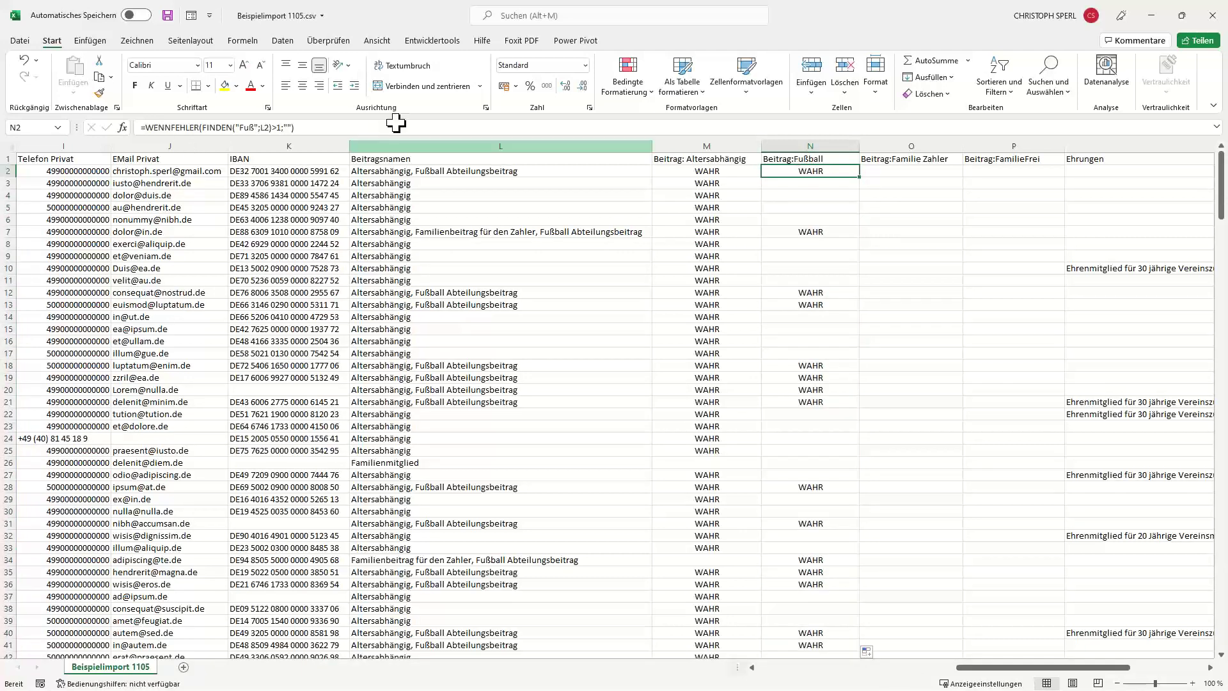
Step: Copy the N2 formula into O2 under Beitrag:Familie Zahler and change its FINDEN search text to "Zahler"
left_click_drag(859, 179, 905, 172)
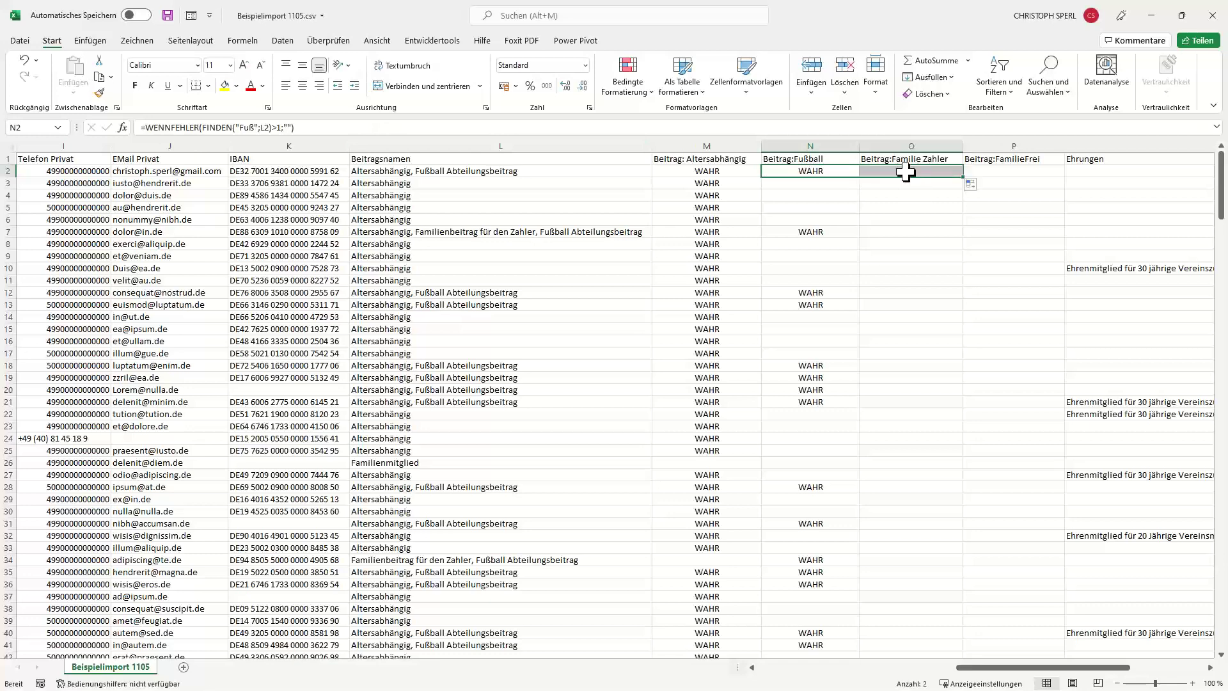
left_click(906, 172)
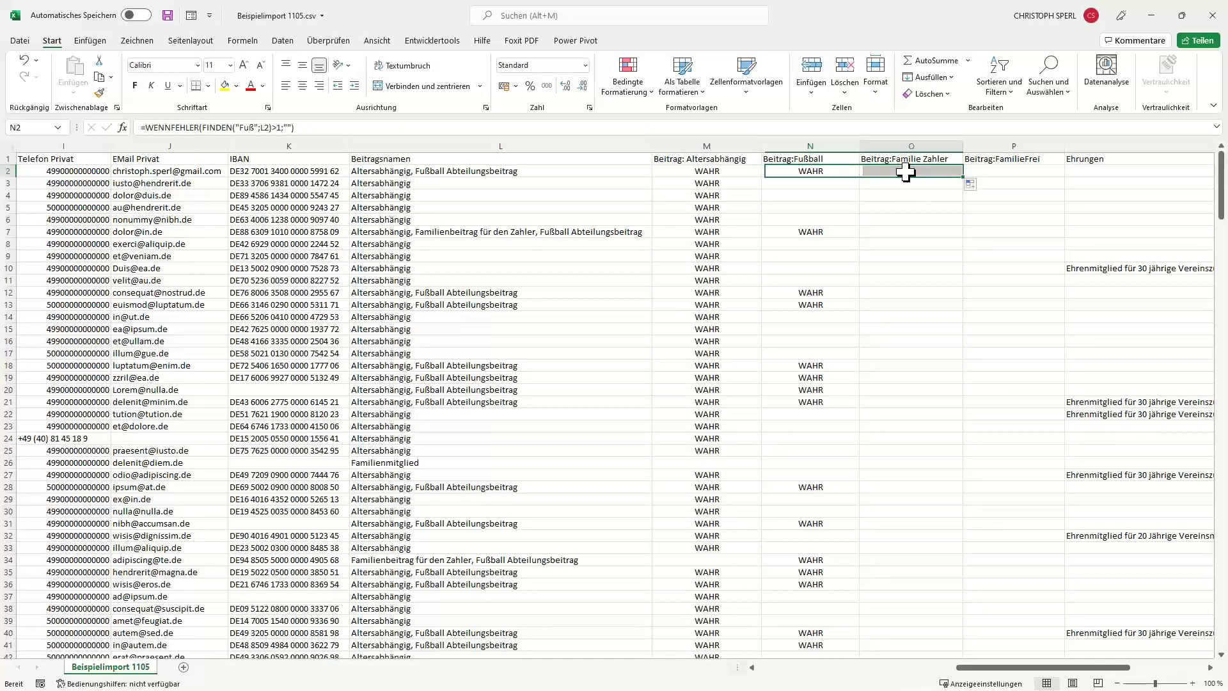
left_click(242, 127)
left_click_drag(250, 128, 255, 127)
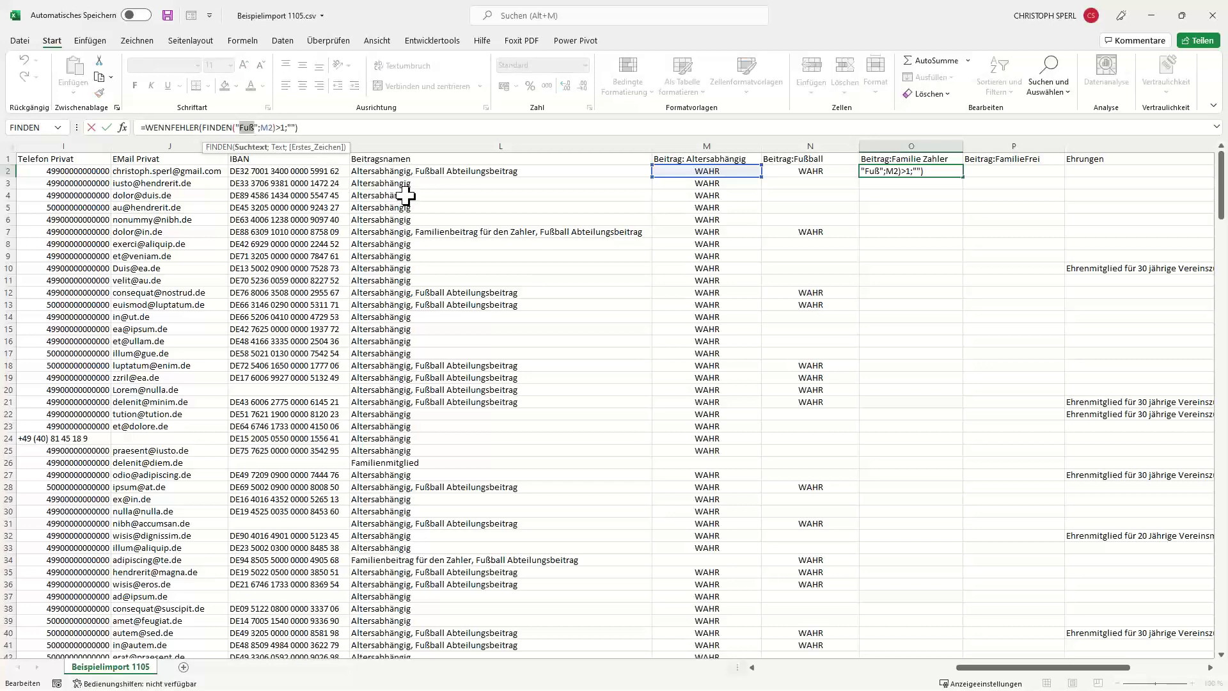
type("Zahler")
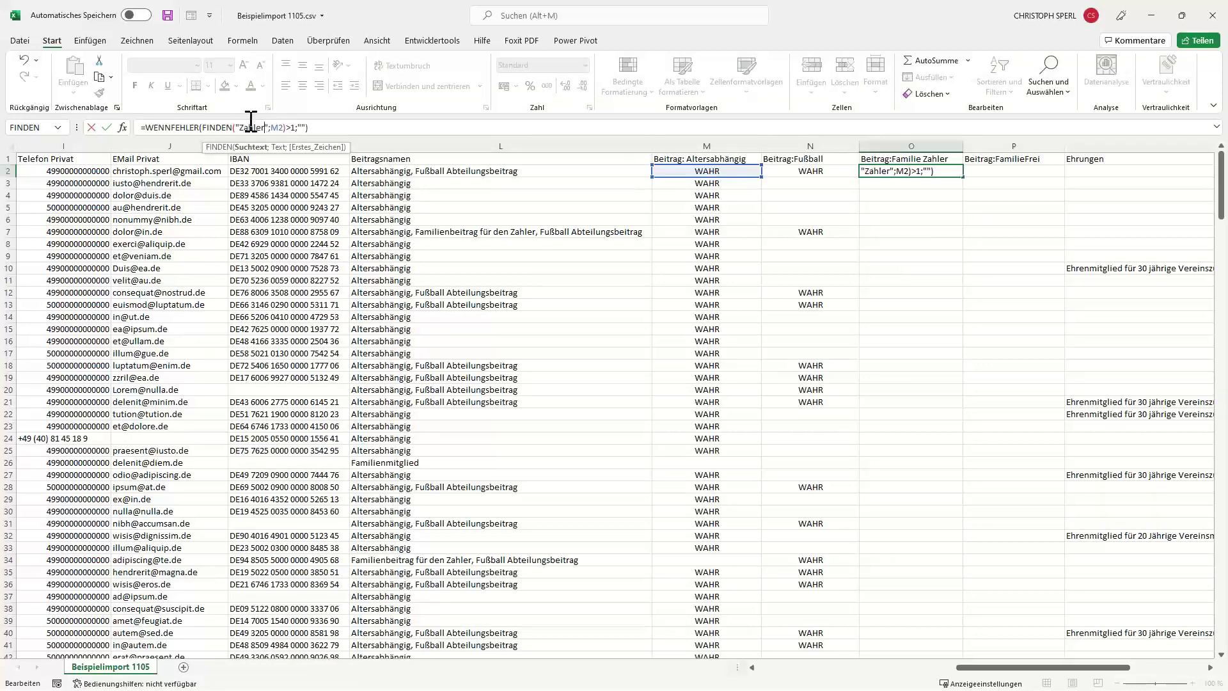
Step: Point the FINDEN text reference in O2 to L2 and fill the formula down the Beitrag:Familie Zahler column
left_click(278, 127)
key("BackSpace")
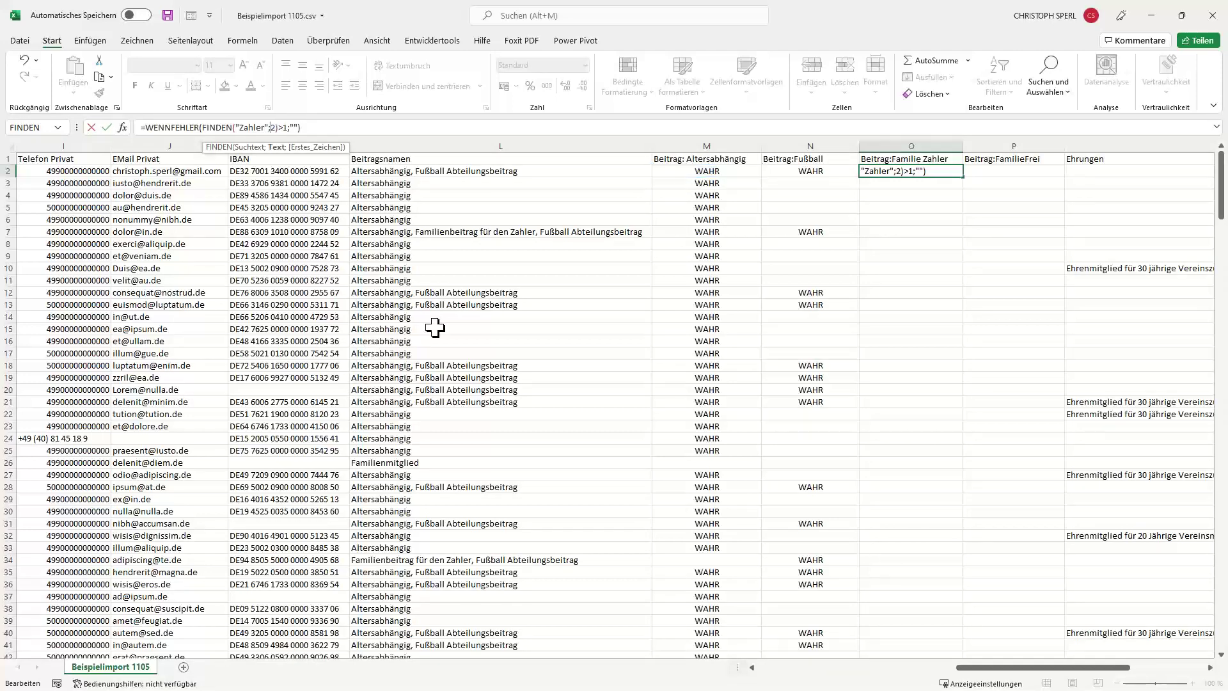
type("L")
key("Return")
left_click(927, 171)
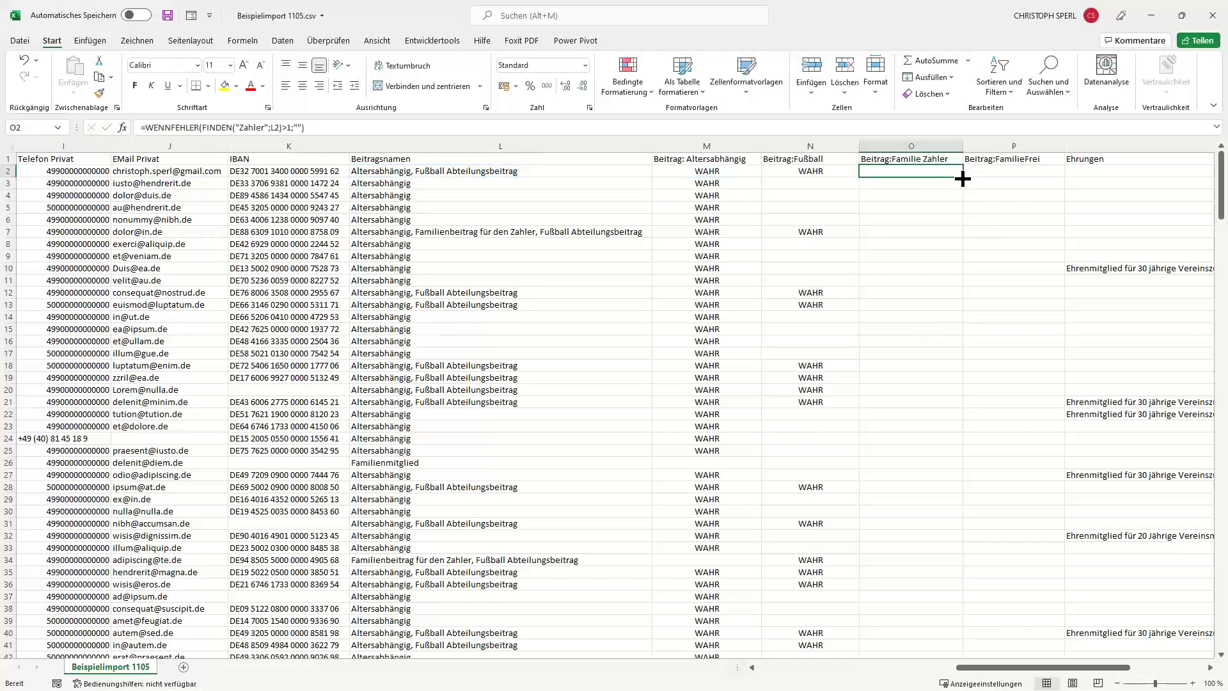
double_click(963, 178)
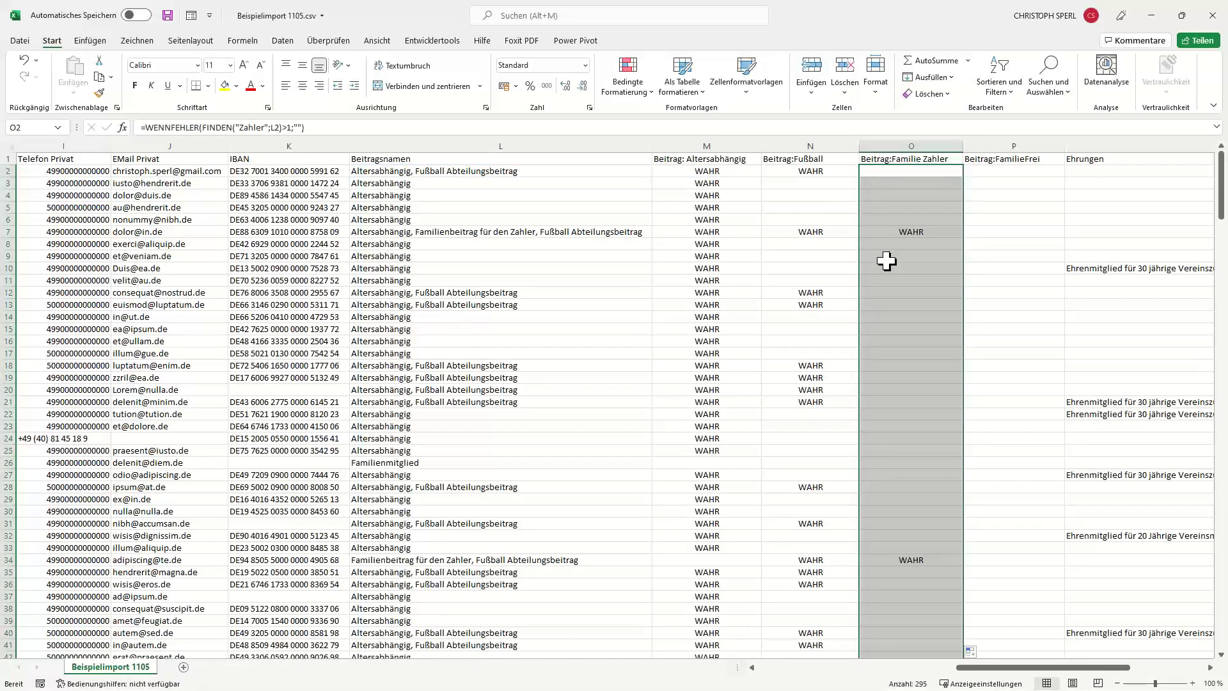
Step: Lock the column of the FINDEN text reference in O2 so that it reads $L2
left_click(994, 171)
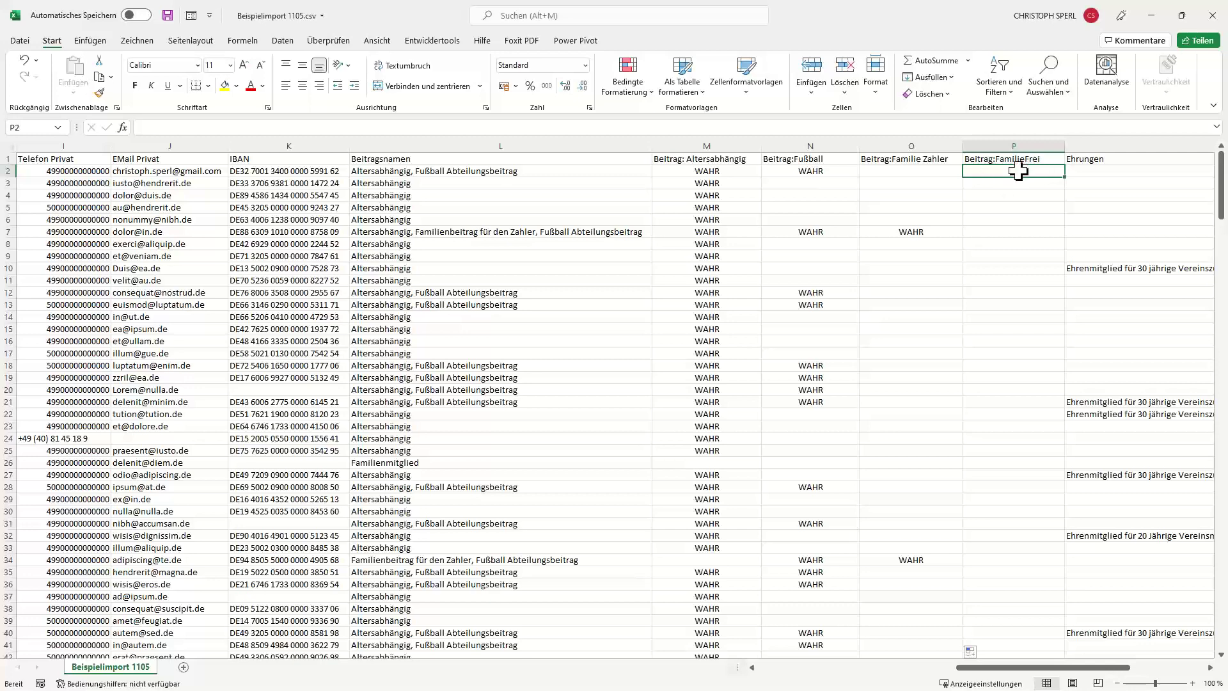
left_click(934, 170)
mouse_move(964, 178)
left_mouse_down()
mouse_move(1017, 173)
mouse_move(960, 181)
left_mouse_up()
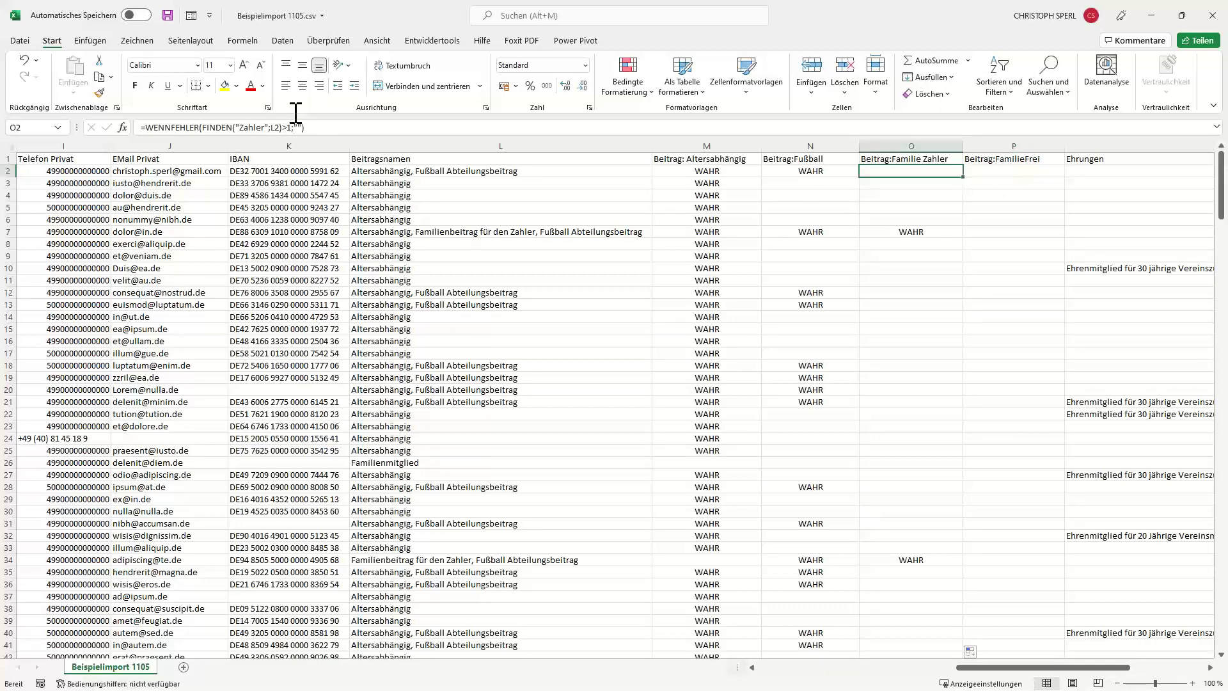
left_click(267, 128)
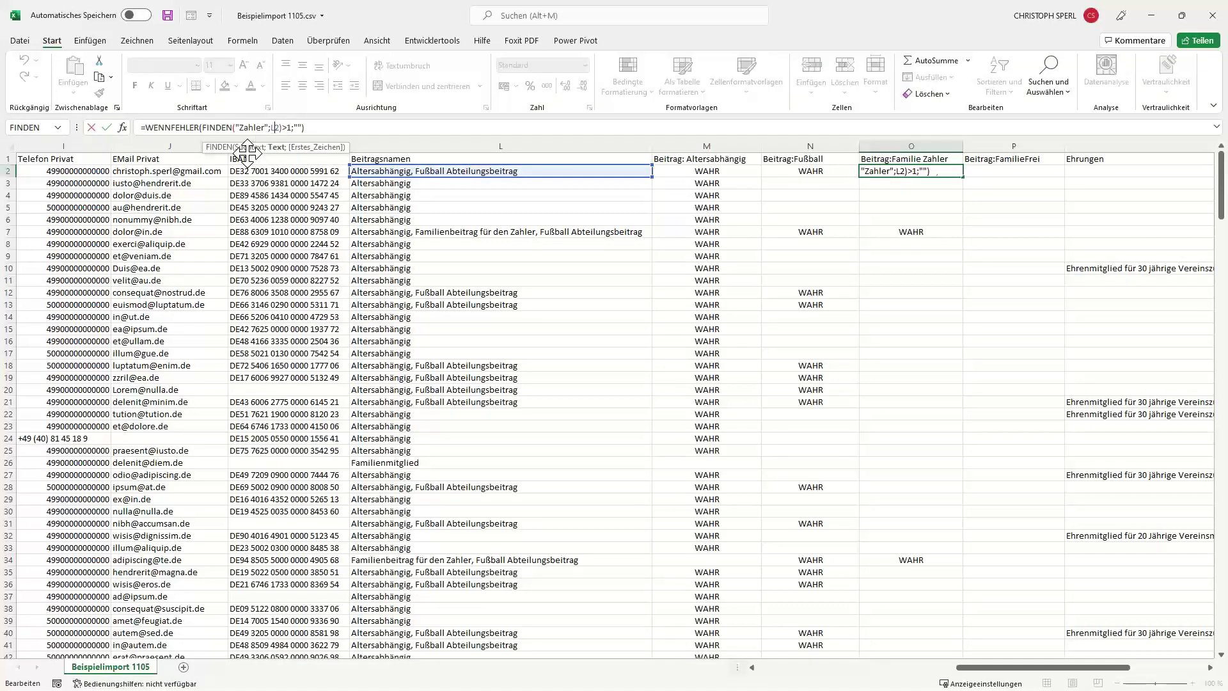
key("F4")
key("F4")
key("ctrl+Return")
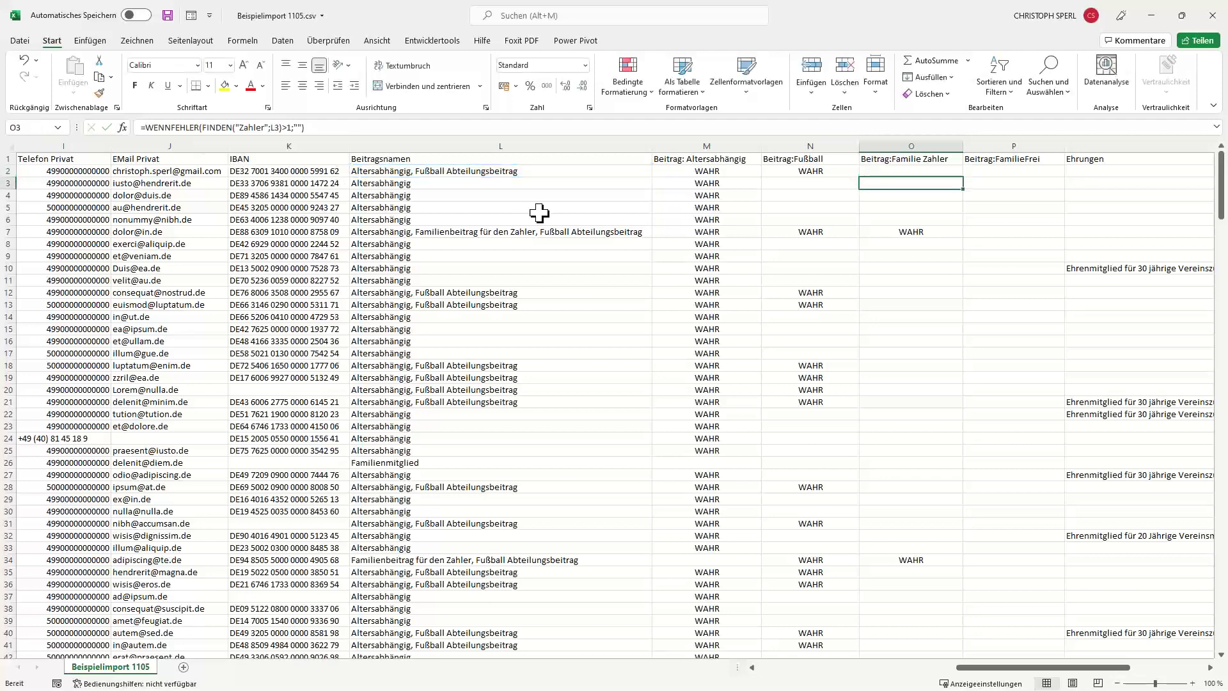
Step: Copy the O2 formula into P2 under Beitrag:FamilieFrei
left_click_drag(953, 172, 1022, 172)
key("ctrl+r")
left_click(1017, 169)
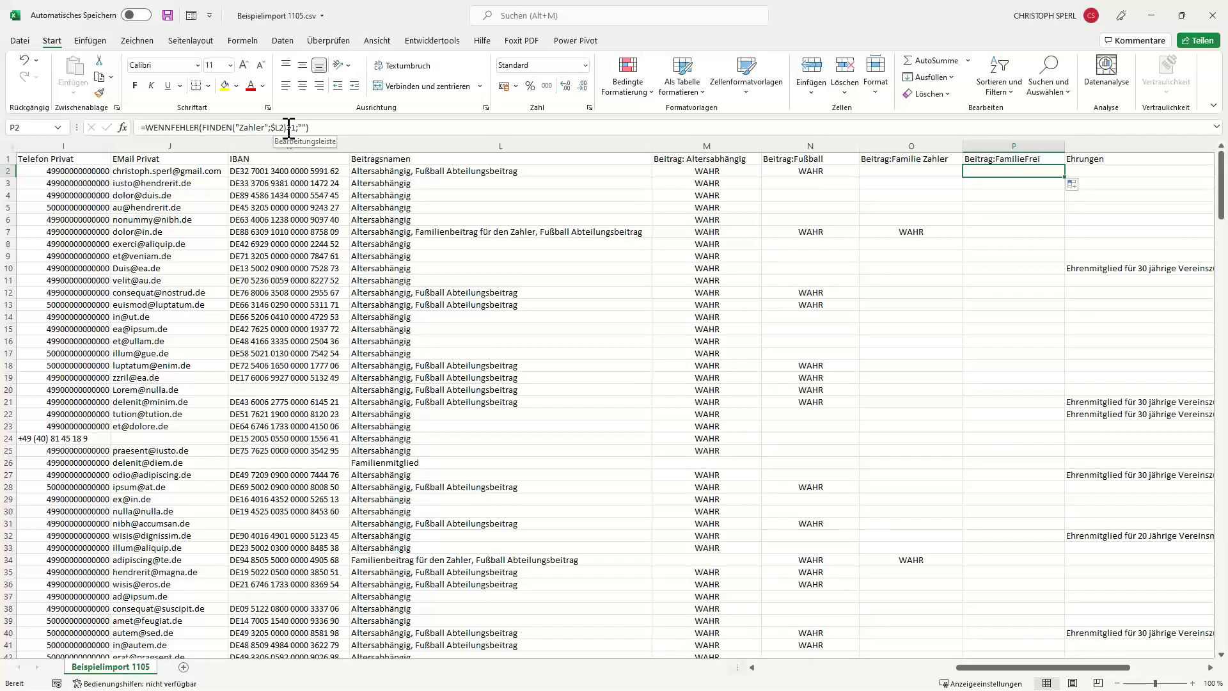
Step: Change the search text in P2's FINDEN formula to "Mitgl" and fill it down the Beitrag:FamilieFrei column
left_click_drag(243, 127, 261, 128)
type("Mitgl")
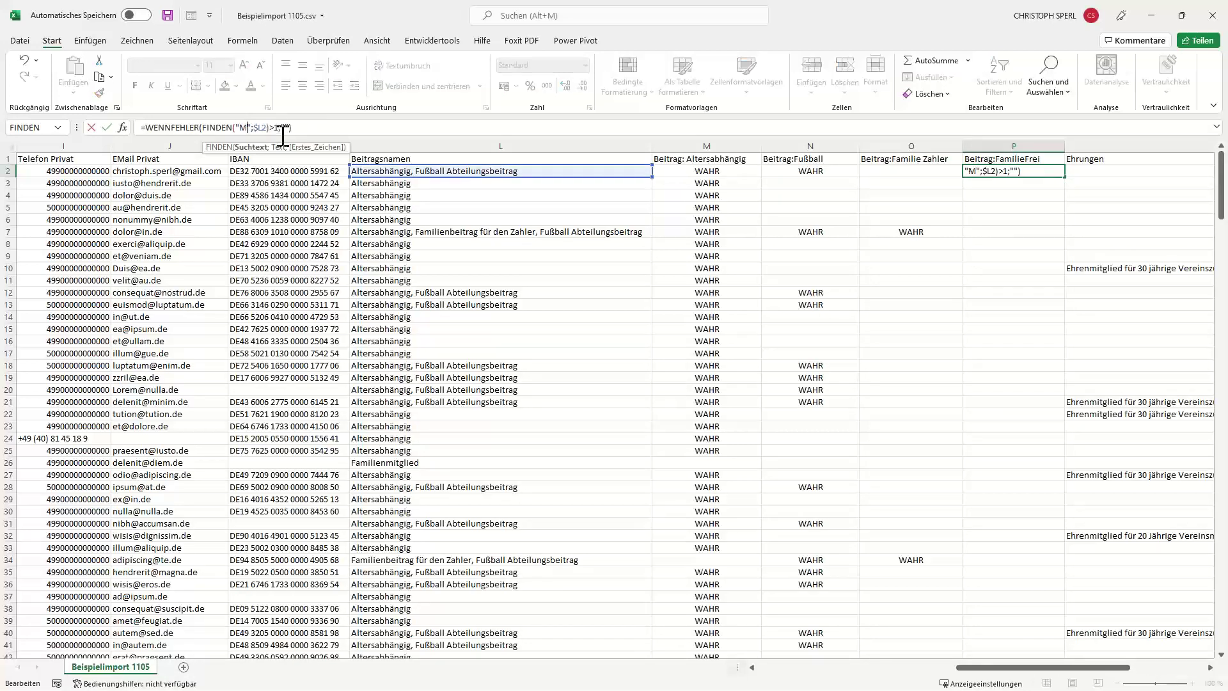
key("Return")
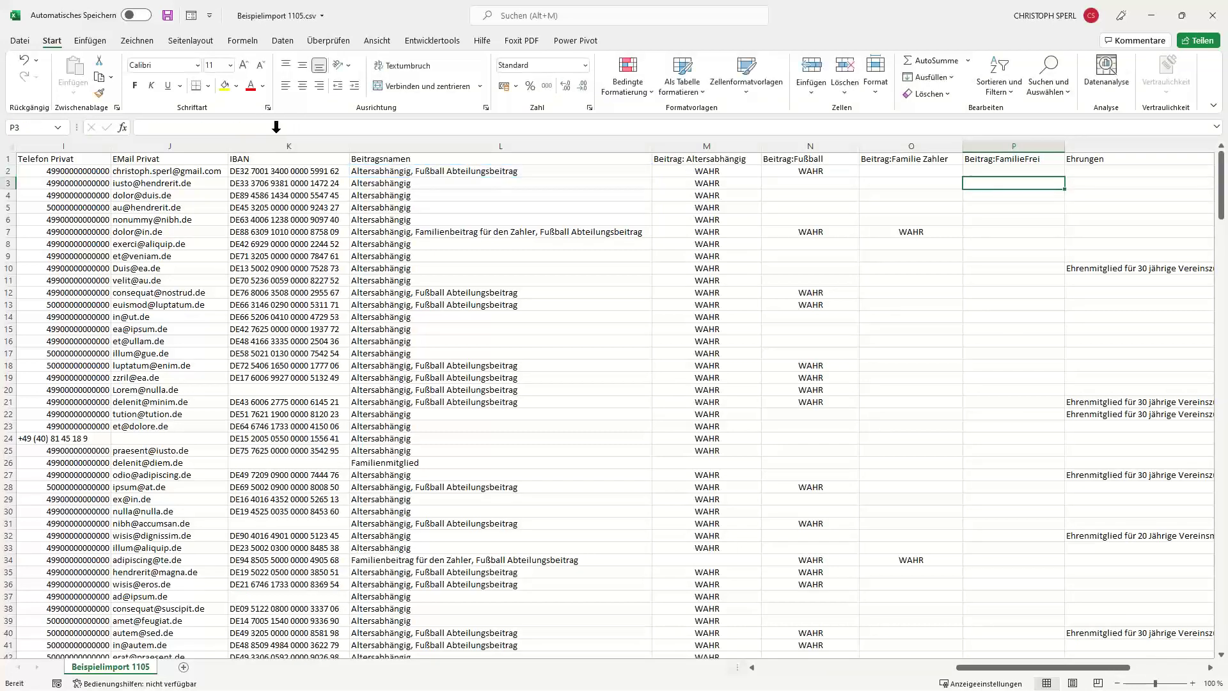
key("Up")
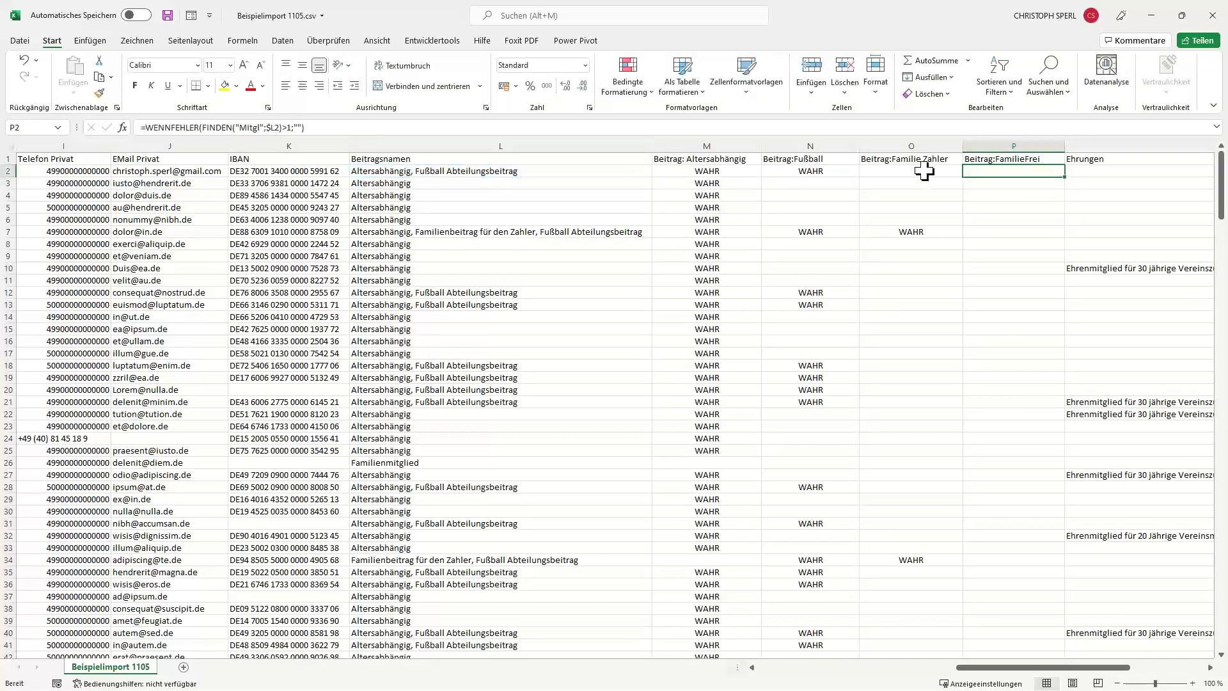
double_click(1065, 177)
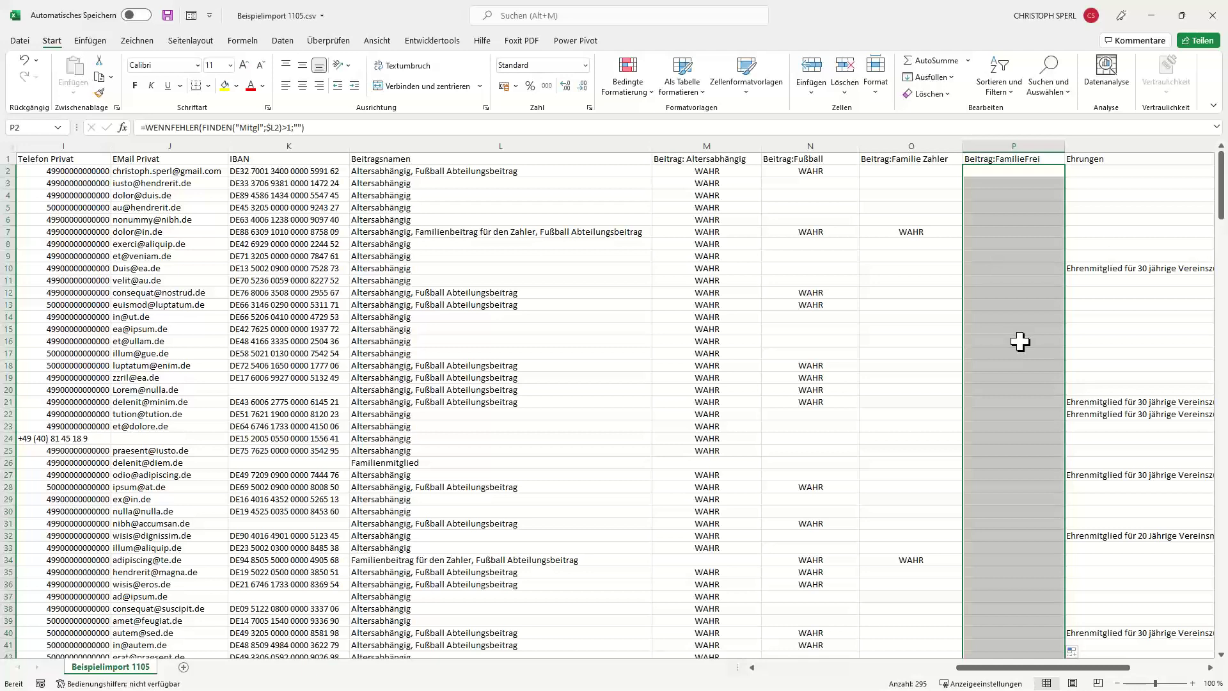
Step: Check the filled formulas in the first rows of the Beitrag:FamilieFrei column
left_click(1017, 172)
left_click(1017, 172)
key("Down")
key("Down")
key("Down")
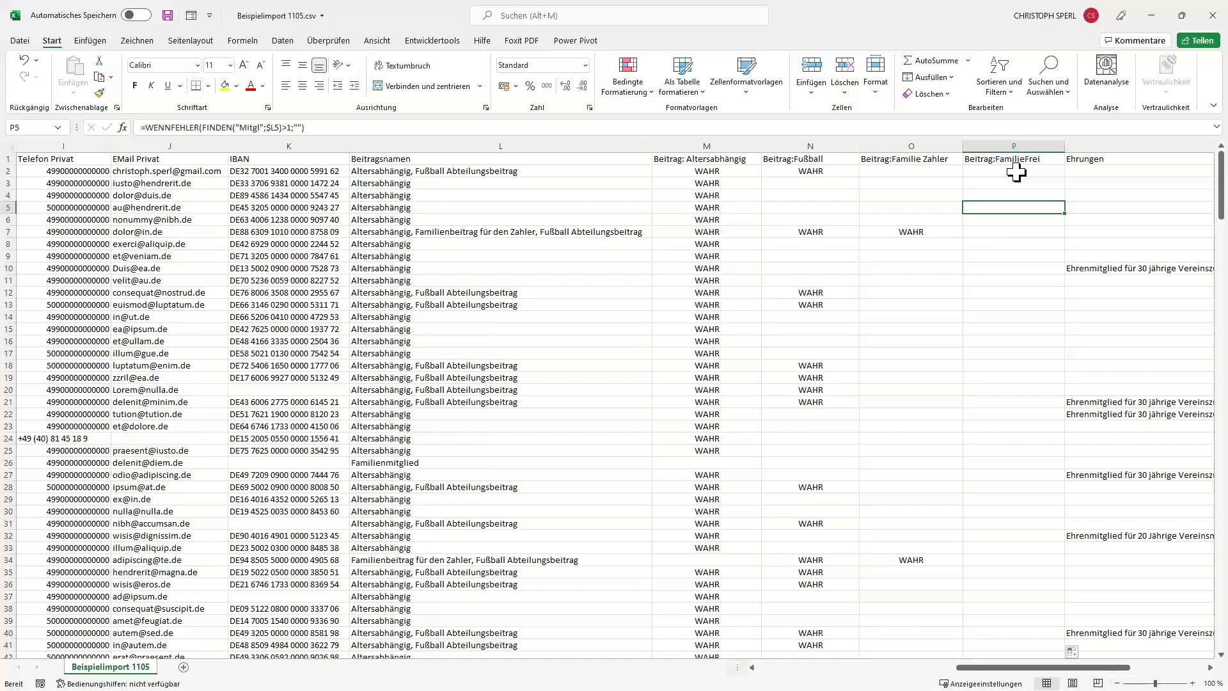
key("Up")
key("Up")
key("Up")
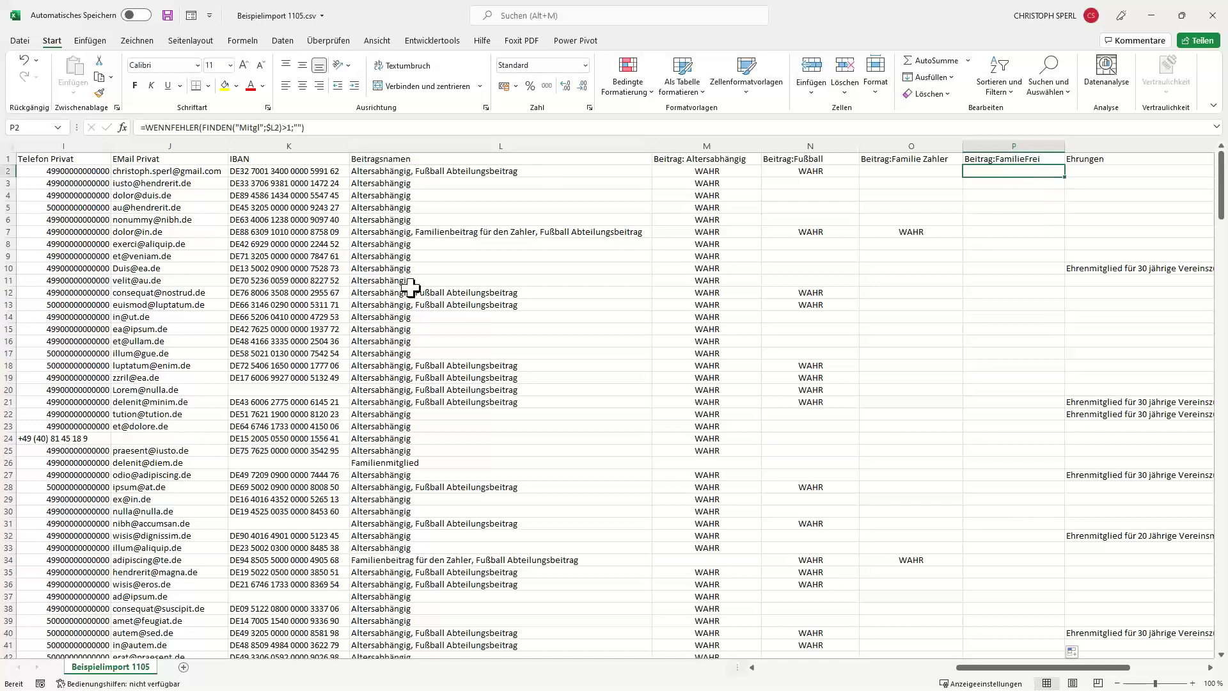
Step: Change the search text in P2's formula to lowercase "mitgl" and refill the Beitrag:FamilieFrei column
left_click(241, 127)
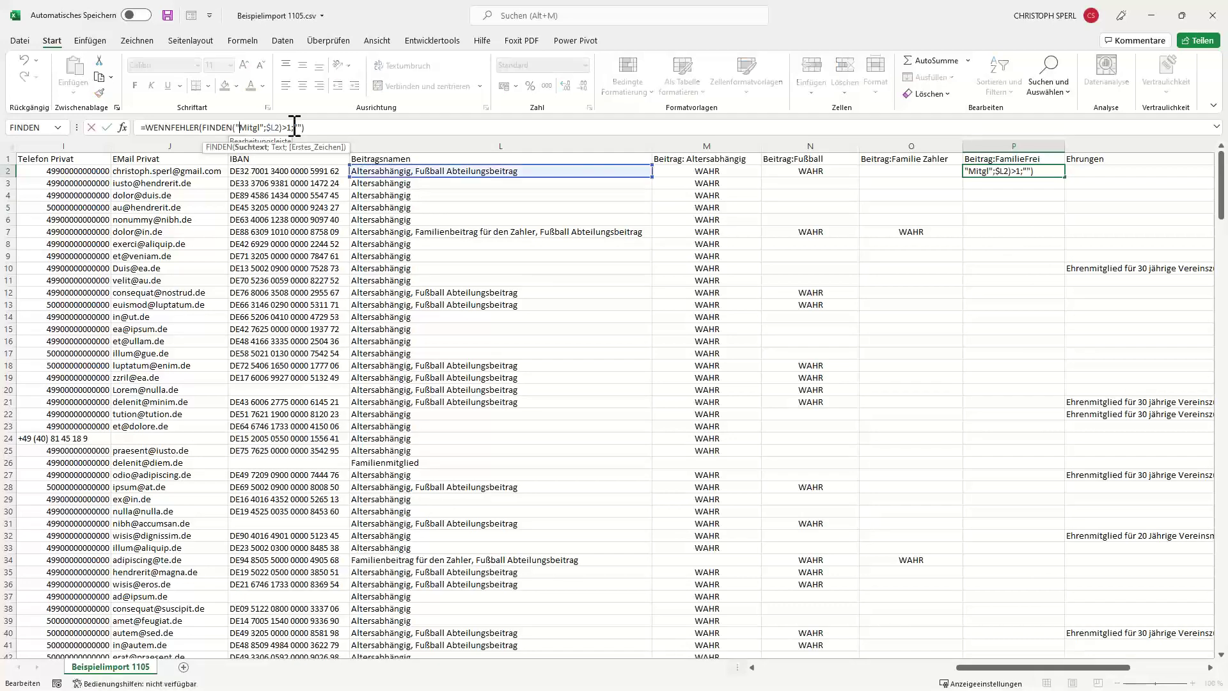
key("BackSpace")
type("m")
key("Return")
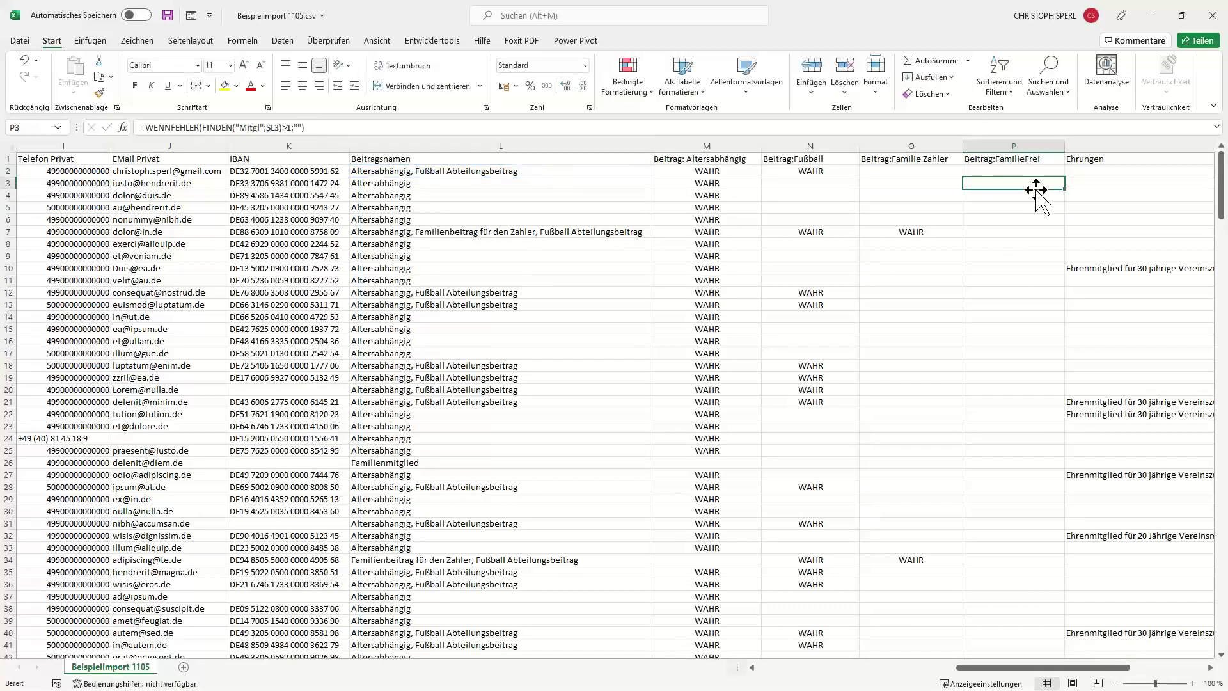
left_click(1035, 172)
double_click(1066, 176)
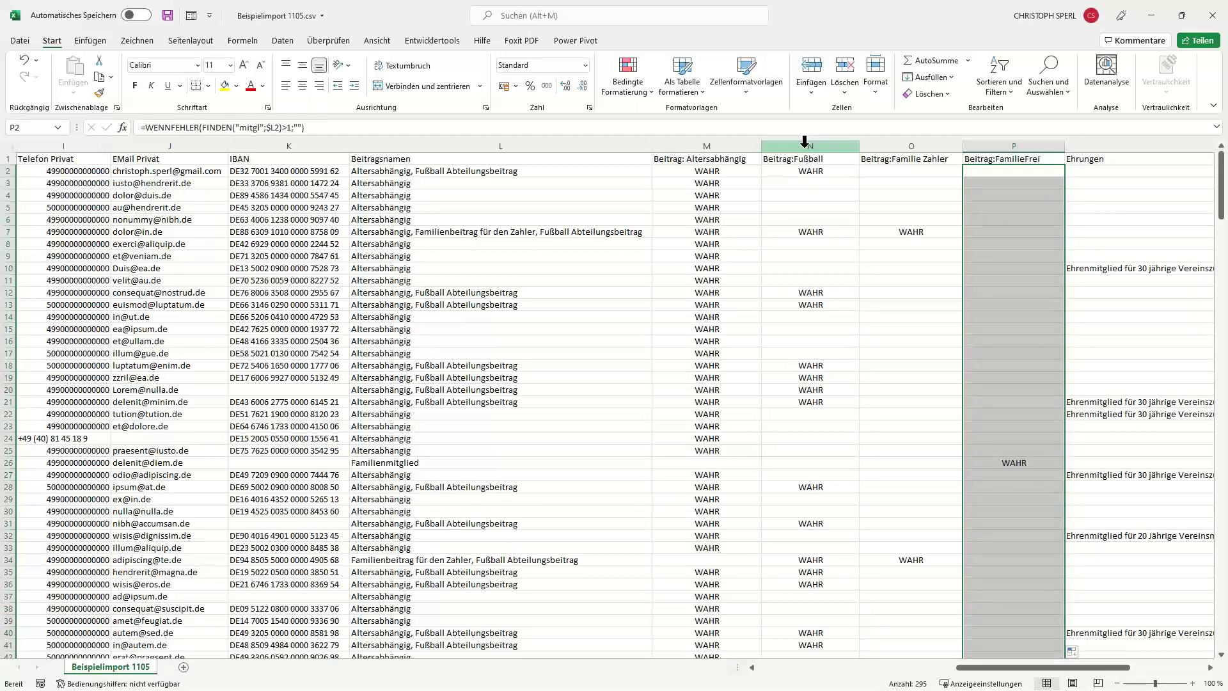
Step: Replace the formulas in columns N to P with their plain values
left_click_drag(805, 145, 989, 131)
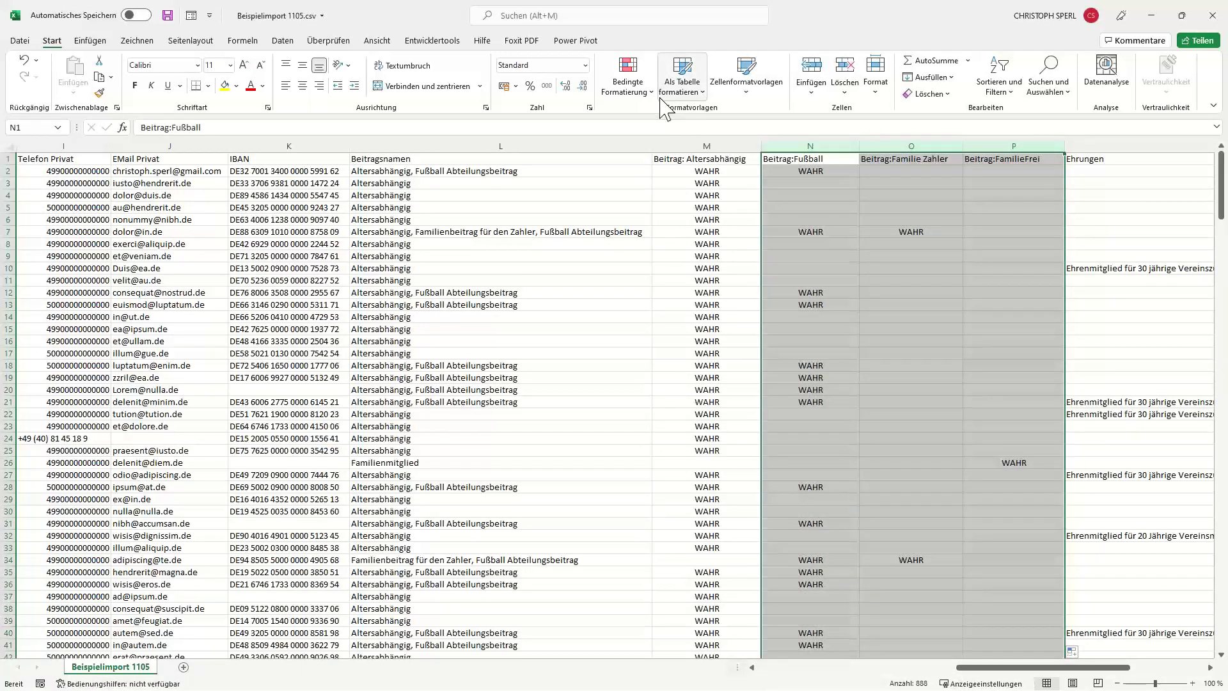
key("ctrl+c")
left_click(73, 86)
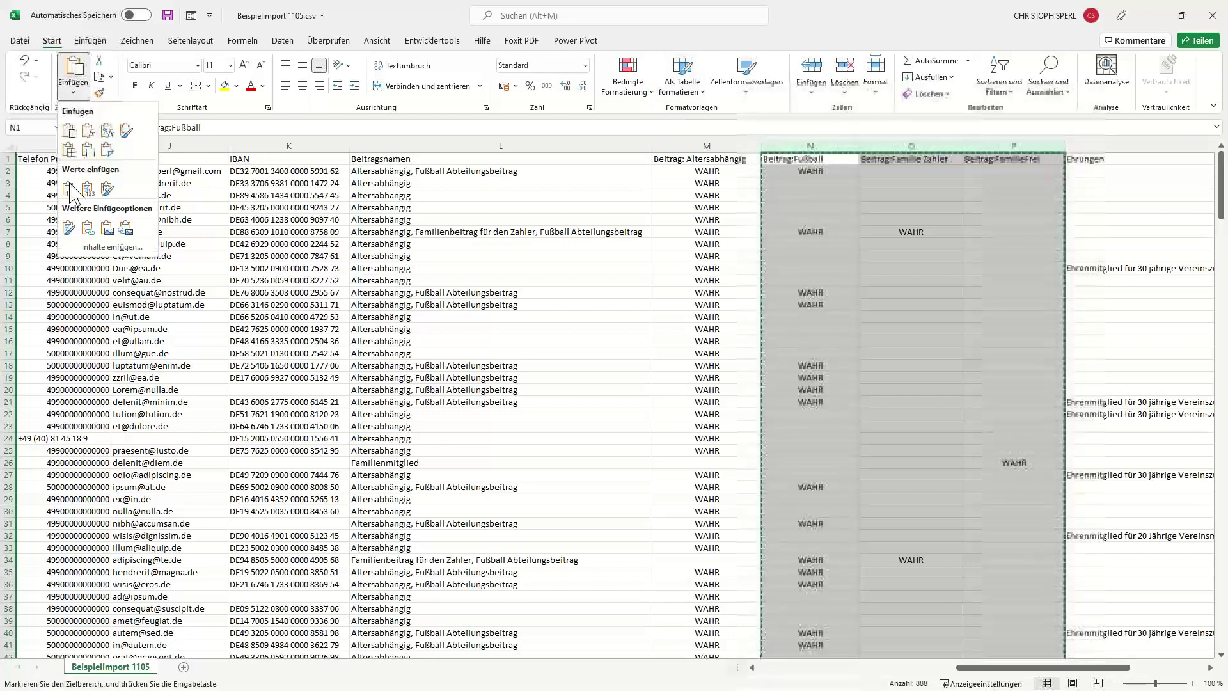
left_click(68, 188)
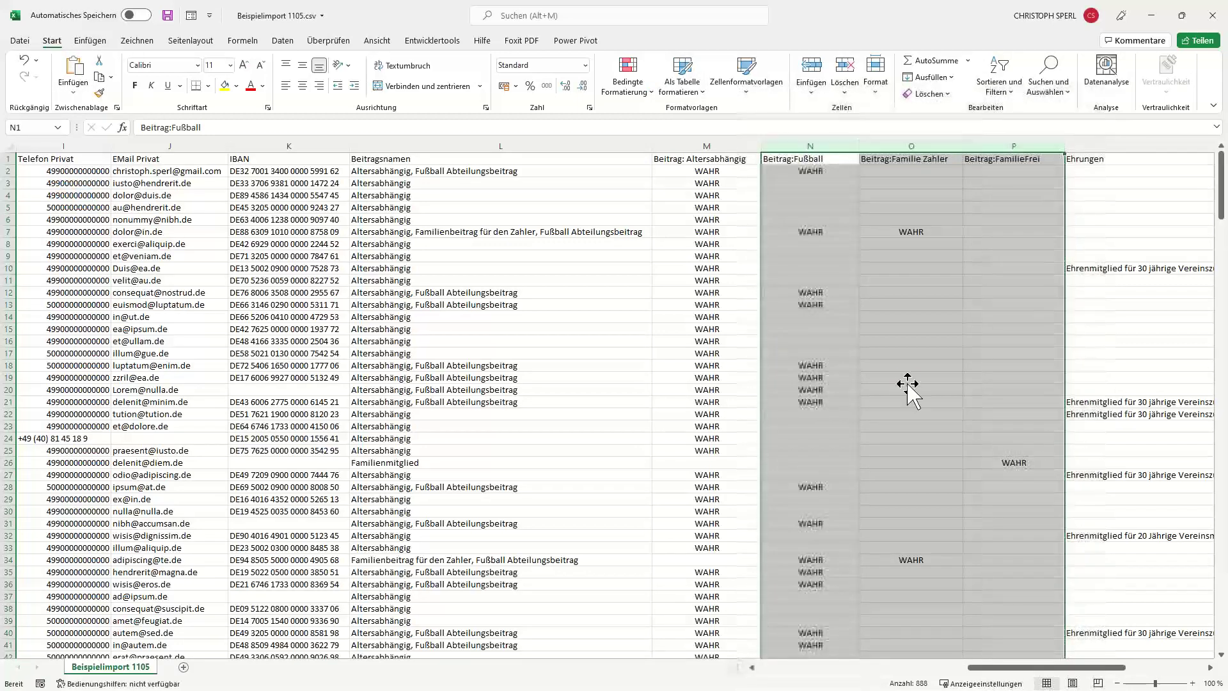
Step: Review the converted cells and compare the Beitragsnamen entry in row 2 with the separate Beitrag columns M to P
left_click(908, 384)
left_click(908, 236)
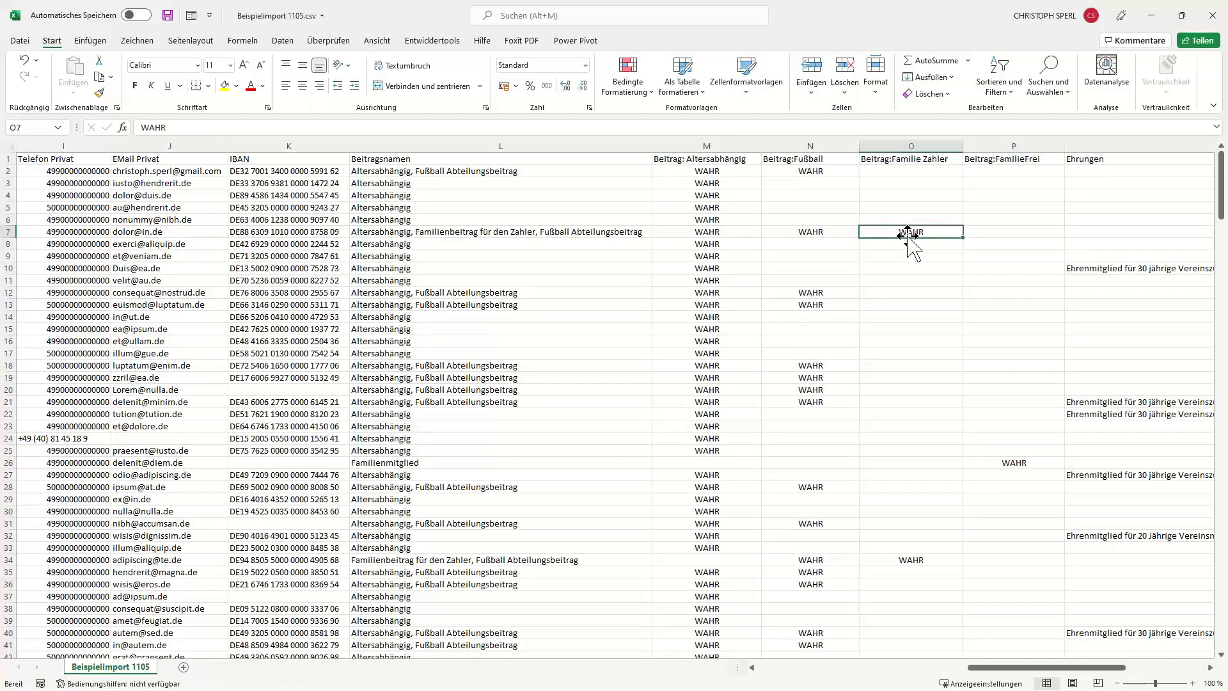
left_click_drag(794, 171, 732, 172)
left_click(376, 172)
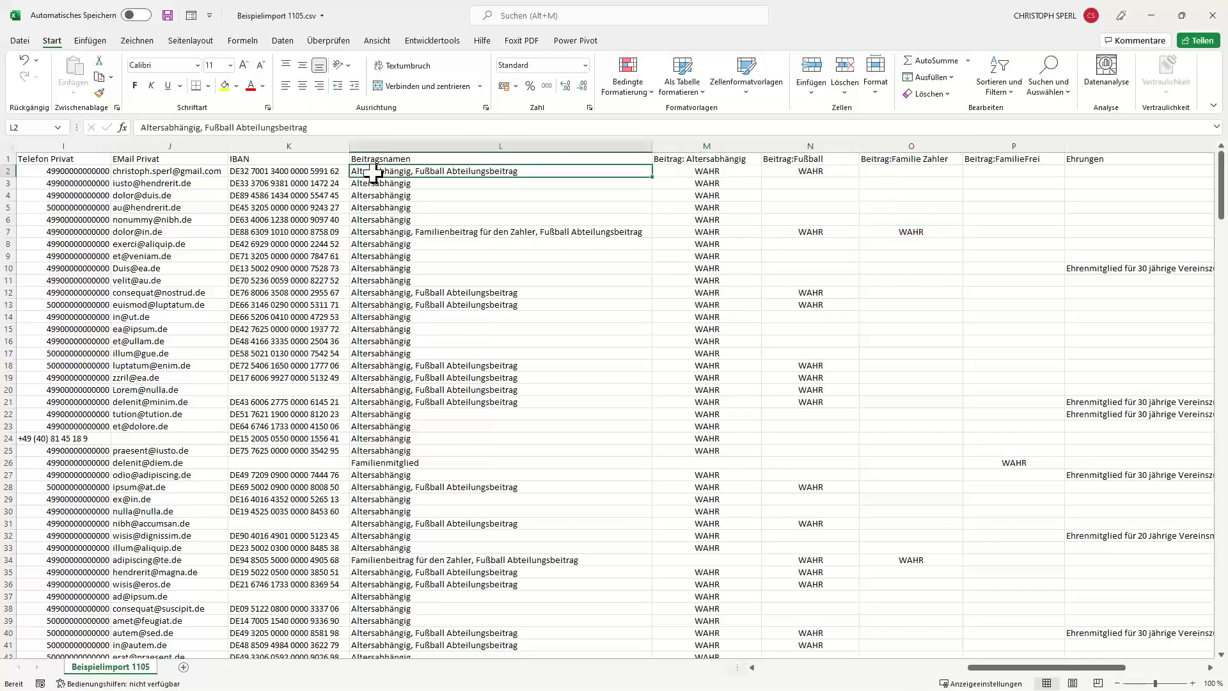
left_click(698, 173)
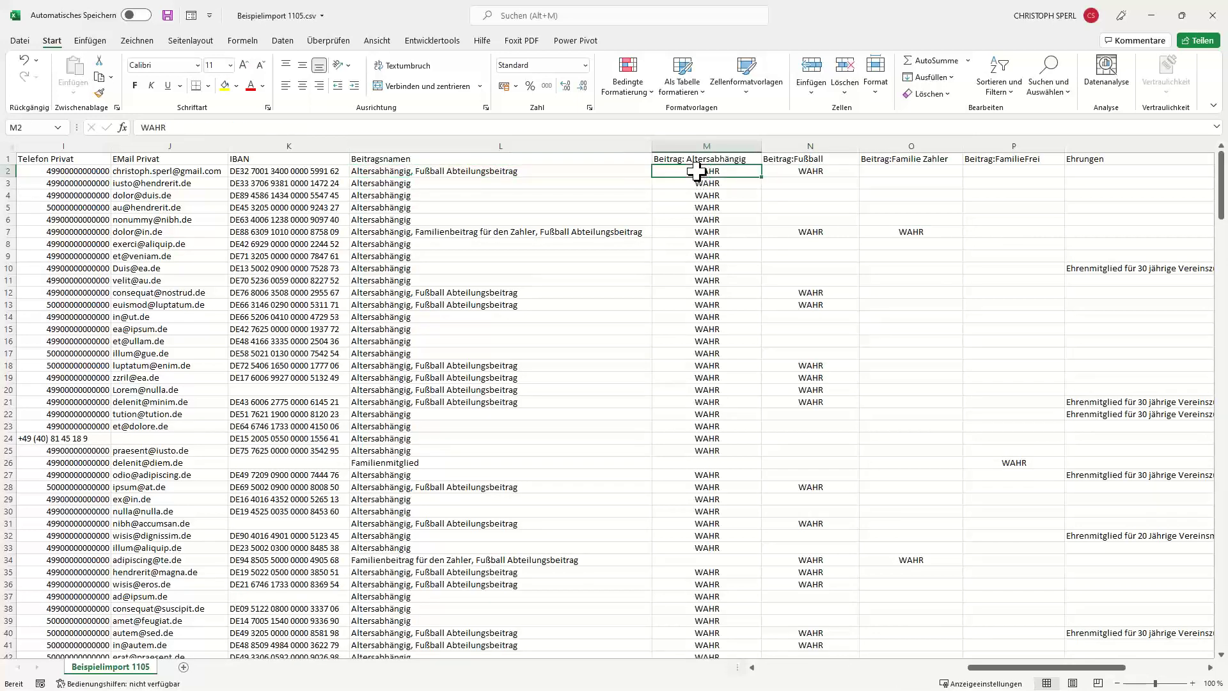
left_click(801, 174)
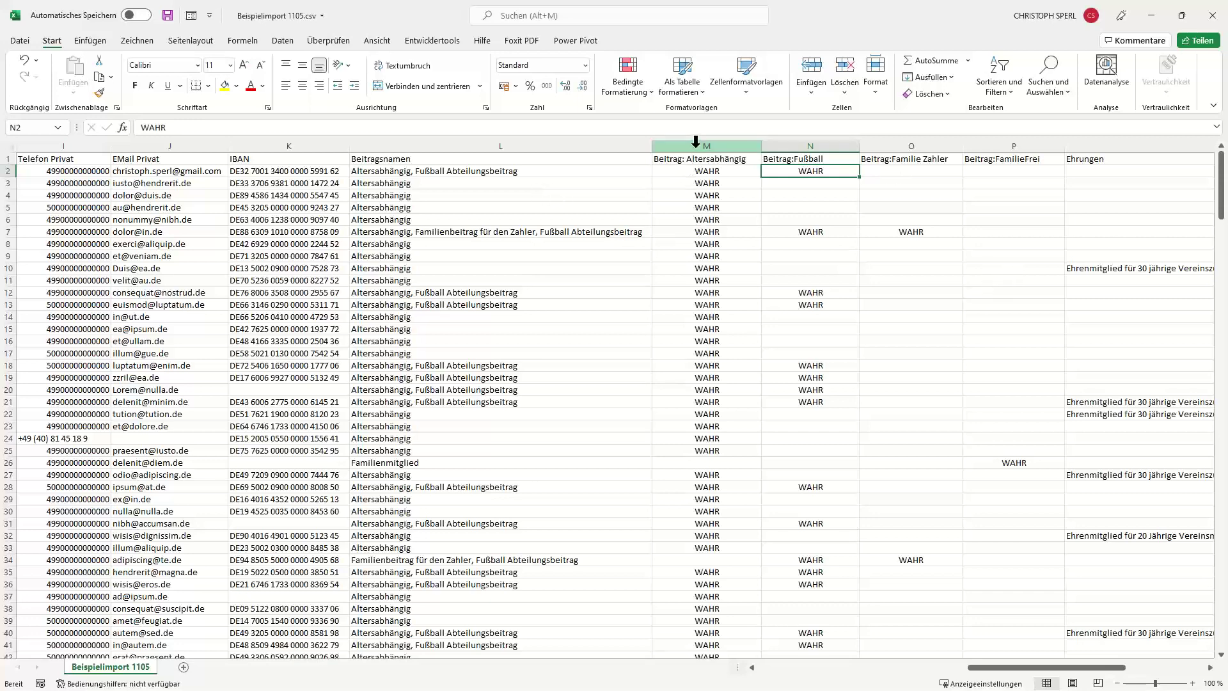
left_click_drag(694, 146, 1014, 147)
Step: Delete the Beitragsnamen column L
left_click(445, 145)
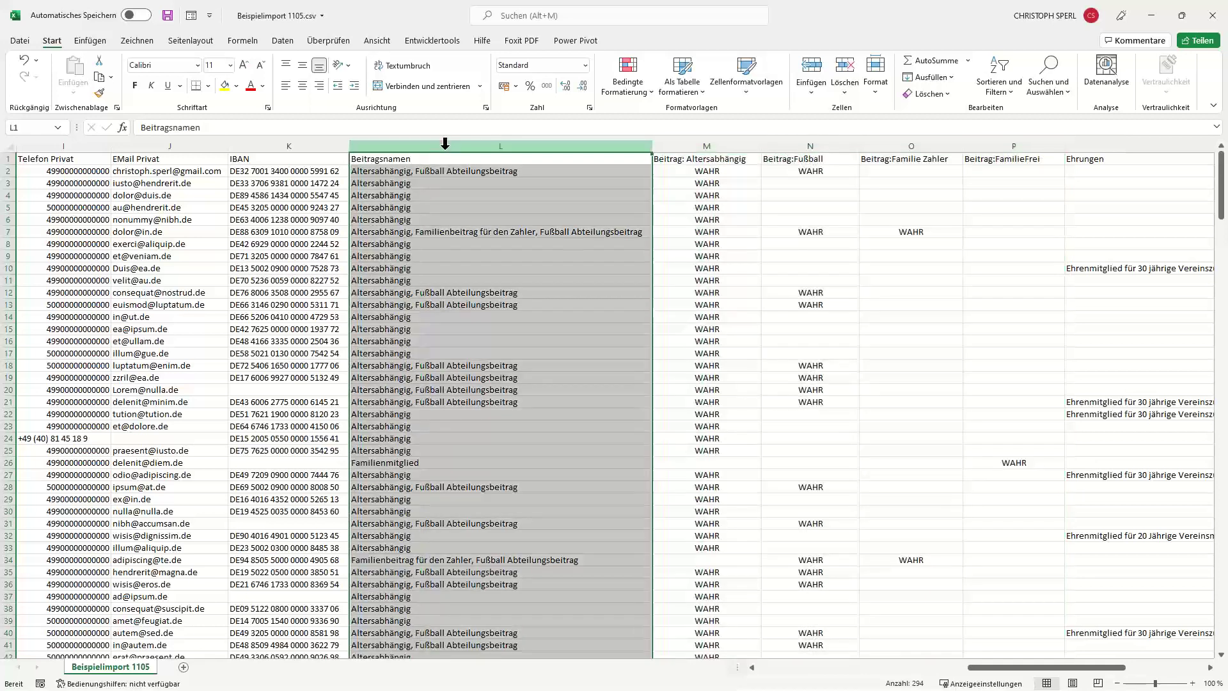
right_click(446, 147)
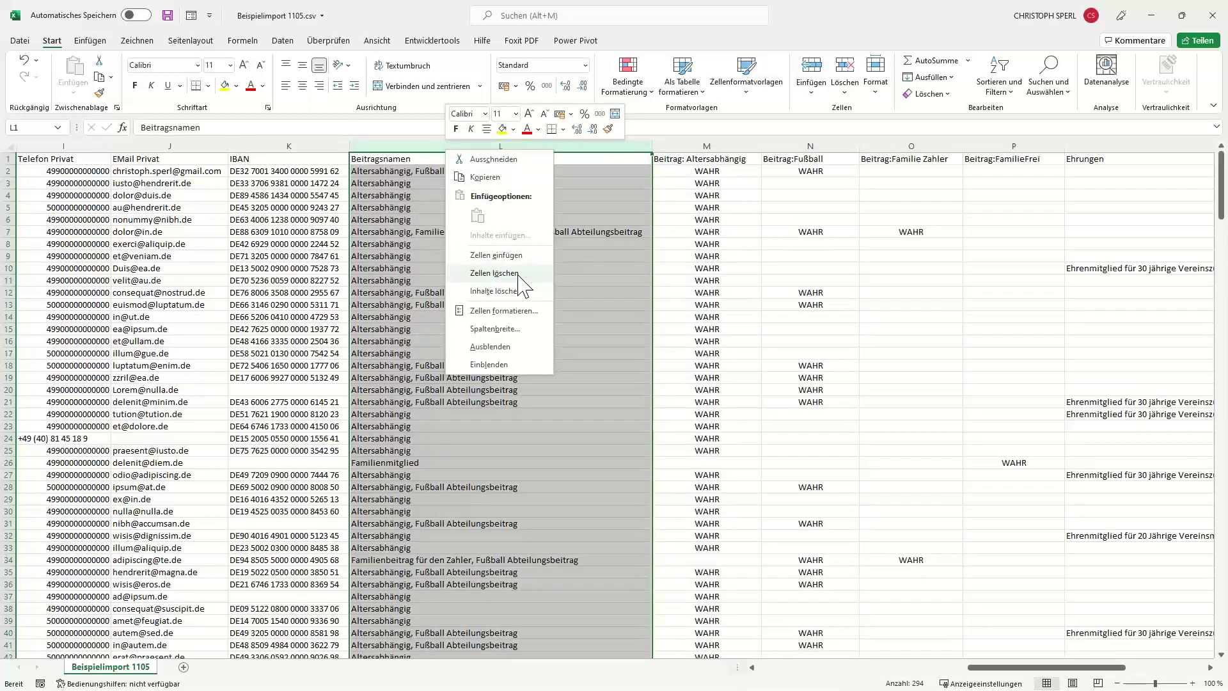
left_click(494, 274)
left_click(601, 280)
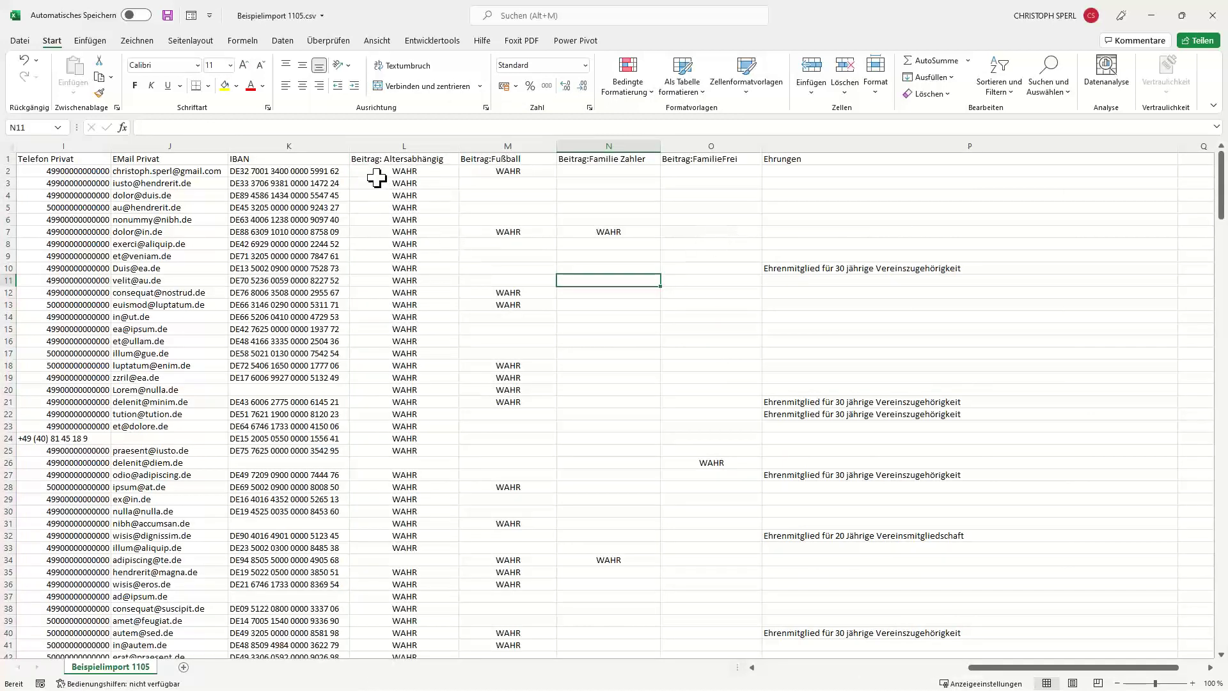
Step: Enter x in cells N11 and N17 of the Beitrag:Familie Zahler column as sample markers
mouse_move(380, 171)
left_mouse_down()
mouse_move(584, 200)
mouse_move(620, 271)
left_mouse_up()
left_click(419, 201)
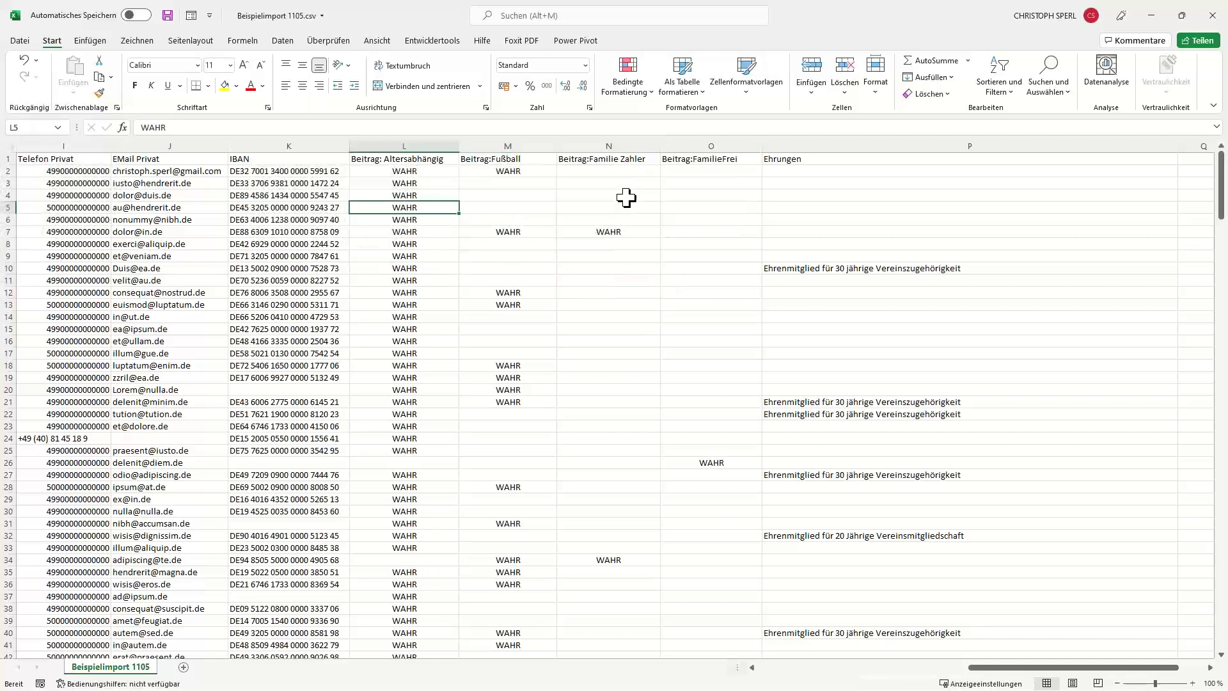
left_click(630, 199)
key("Down")
key("Down")
key("Down")
key("Down")
key("Down")
key("Down")
key("Down")
key("Down")
key("Down")
key("Down")
key("Down")
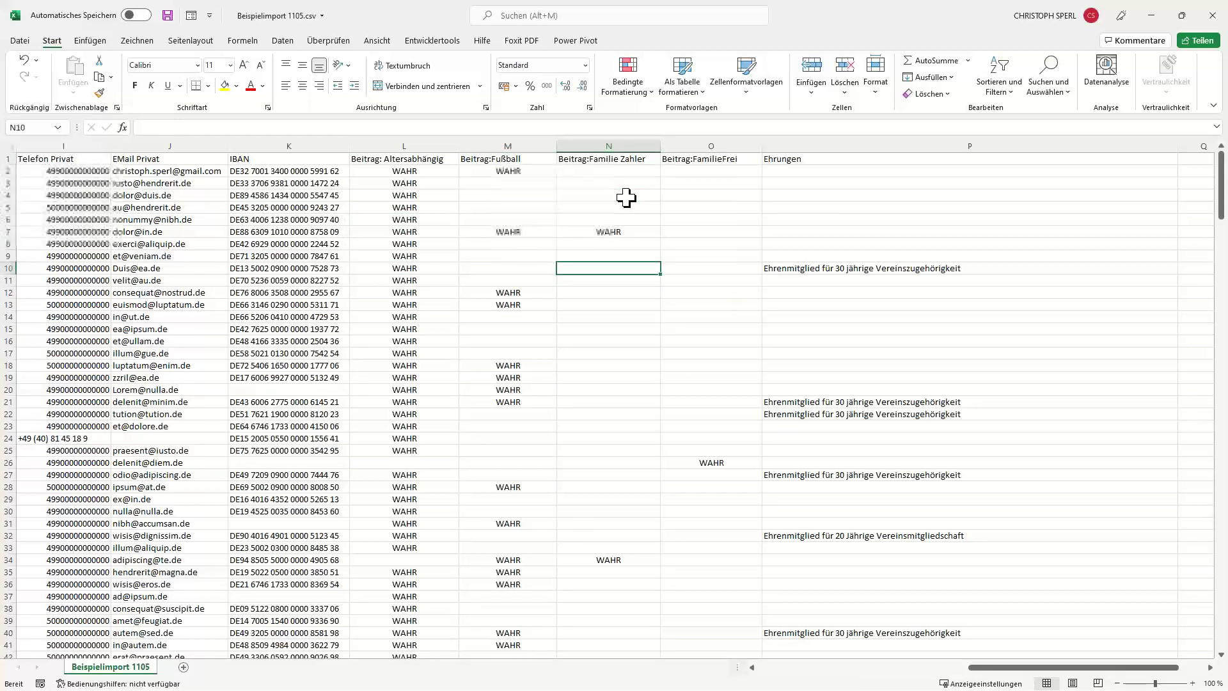
key("Down")
type("x")
key("Return")
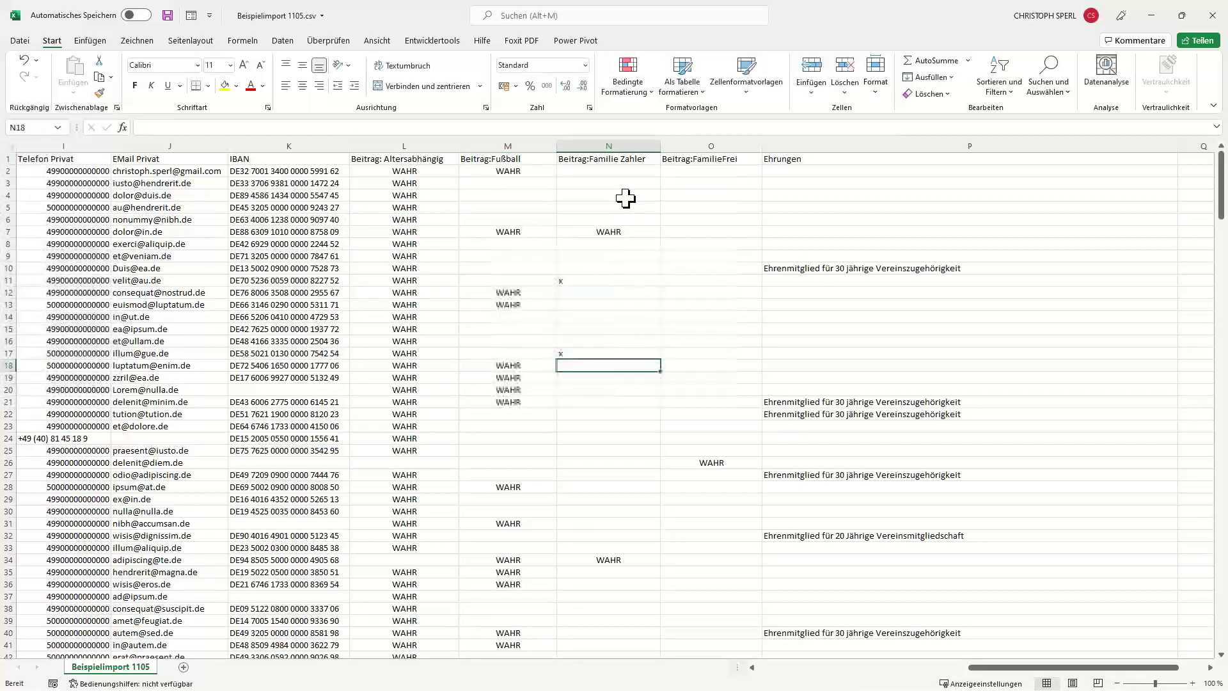
Step: Clear the x markers from cells N11 and N17
left_click(580, 279)
key("Delete")
left_click(568, 350)
key("Delete")
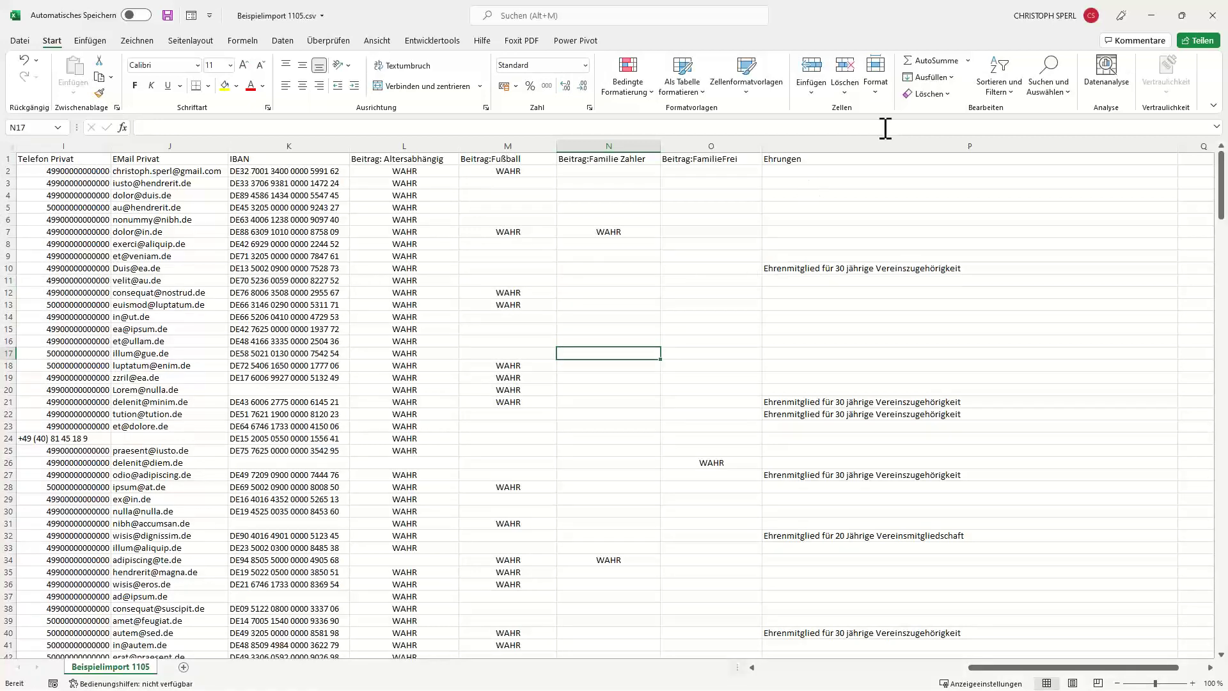
Step: Narrow the Ehrungen column and replace all occurrences of "Ehrenmitglied für" in it with nothing
left_click_drag(1179, 146, 1002, 154)
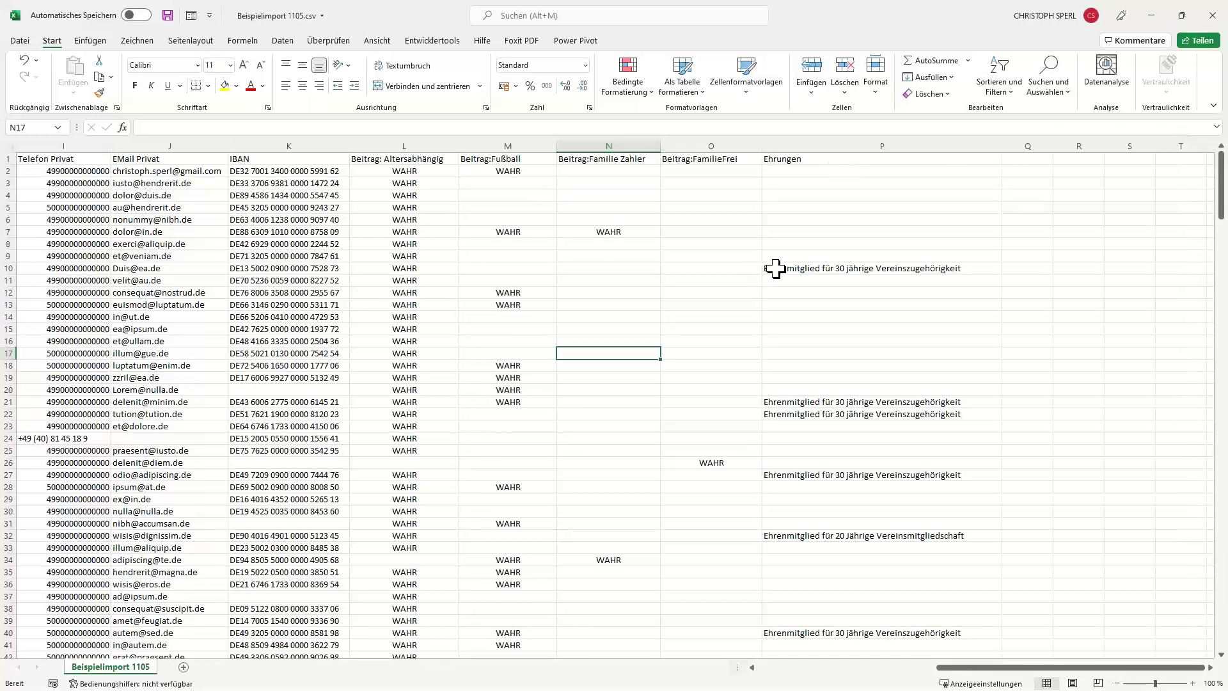
left_click(802, 140)
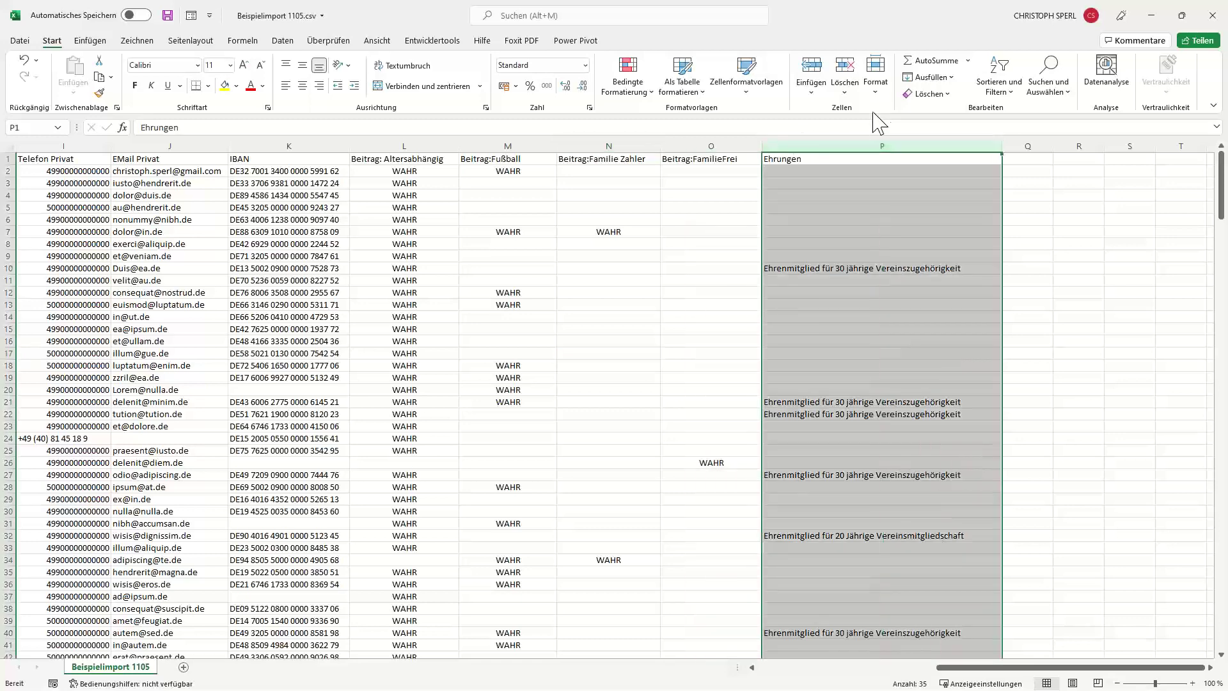
left_click(1049, 76)
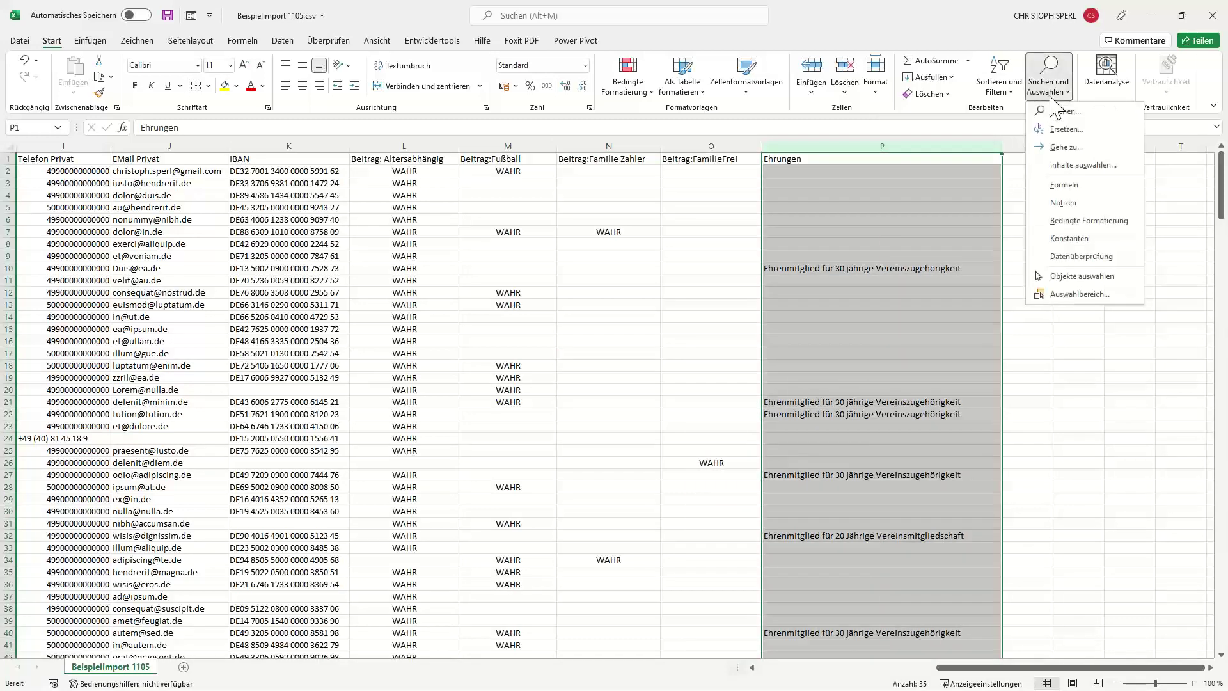
left_click(1067, 130)
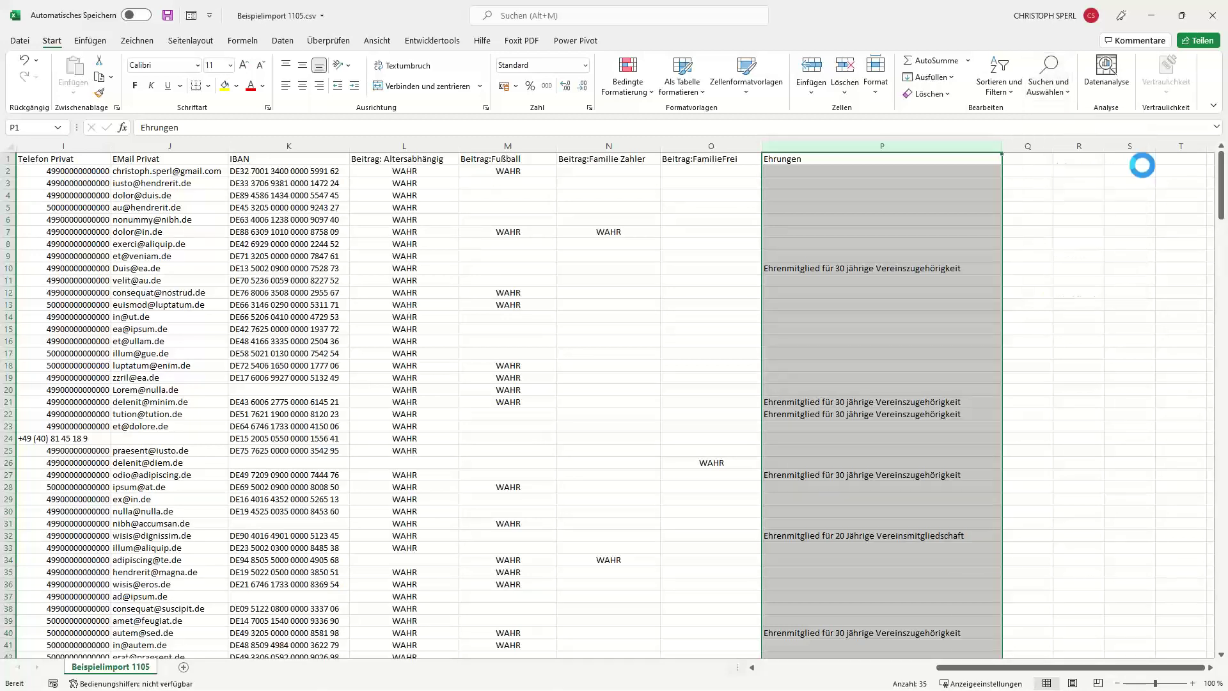
left_click_drag(1073, 566, 993, 238)
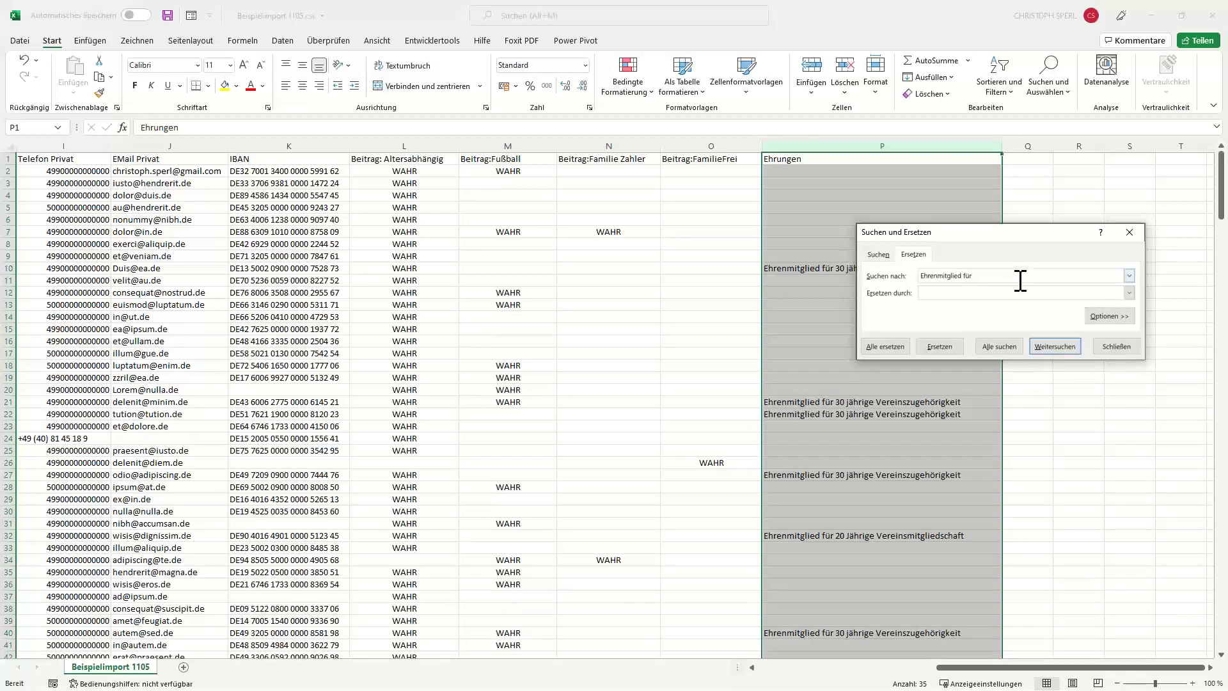
left_click(888, 351)
left_click(602, 388)
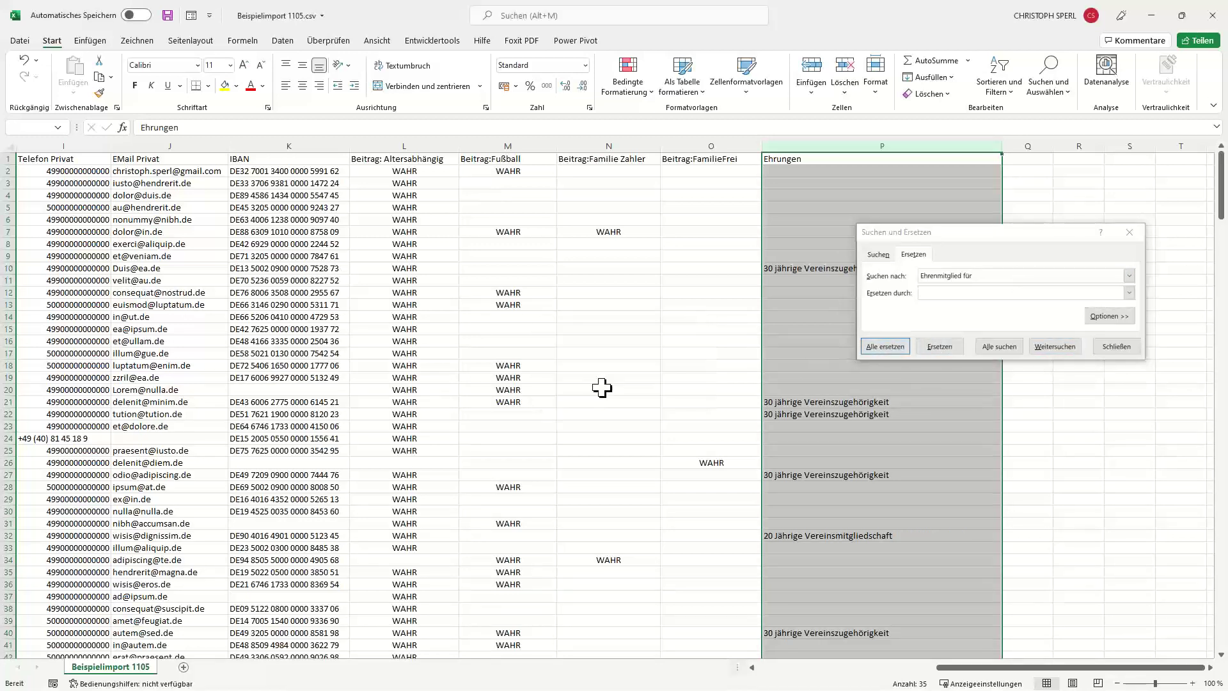
Step: Try to replace all occurrences of "järige Vereinszugehörigkeit" in the Ehrungen column with nothing
left_click_drag(941, 231, 1050, 128)
left_click(1078, 184)
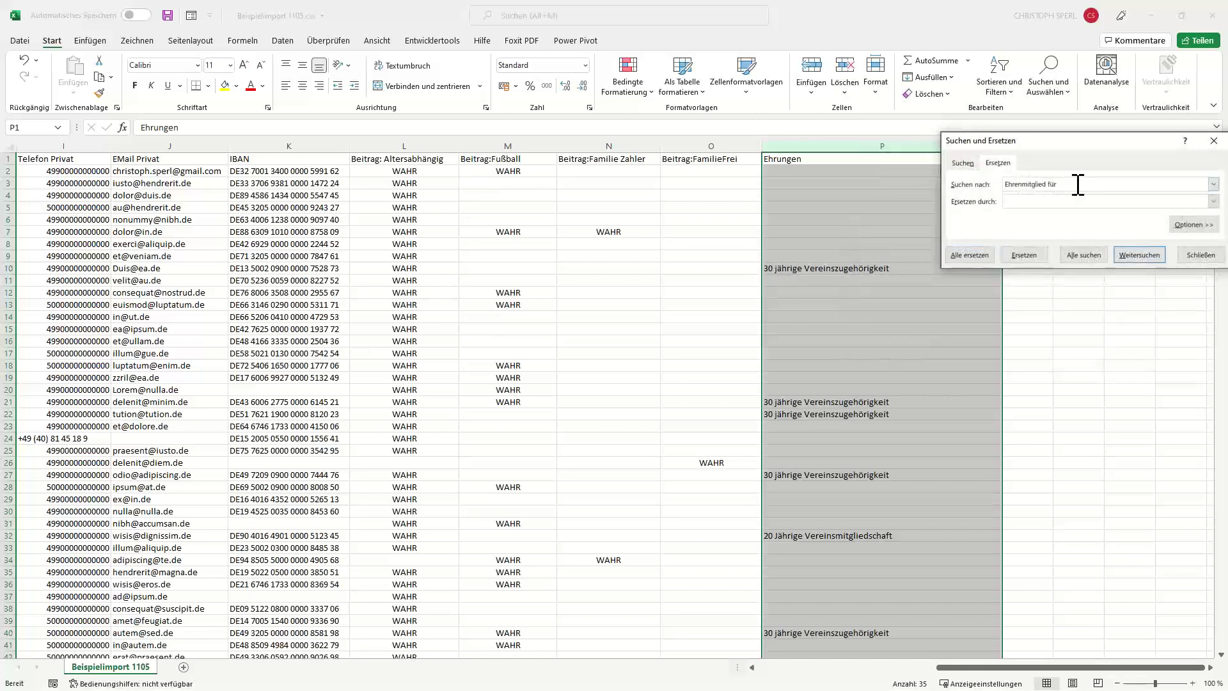
key("BackSpace")
key("BackSpace")
key("BackSpace")
key("BackSpace")
key("BackSpace")
key("BackSpace")
key("BackSpace")
key("BackSpace")
key("BackSpace")
key("BackSpace")
key("BackSpace")
key("BackSpace")
key("BackSpace")
key("BackSpace")
key("BackSpace")
left_click(1119, 185)
key("BackSpace")
key("BackSpace")
left_click(970, 256)
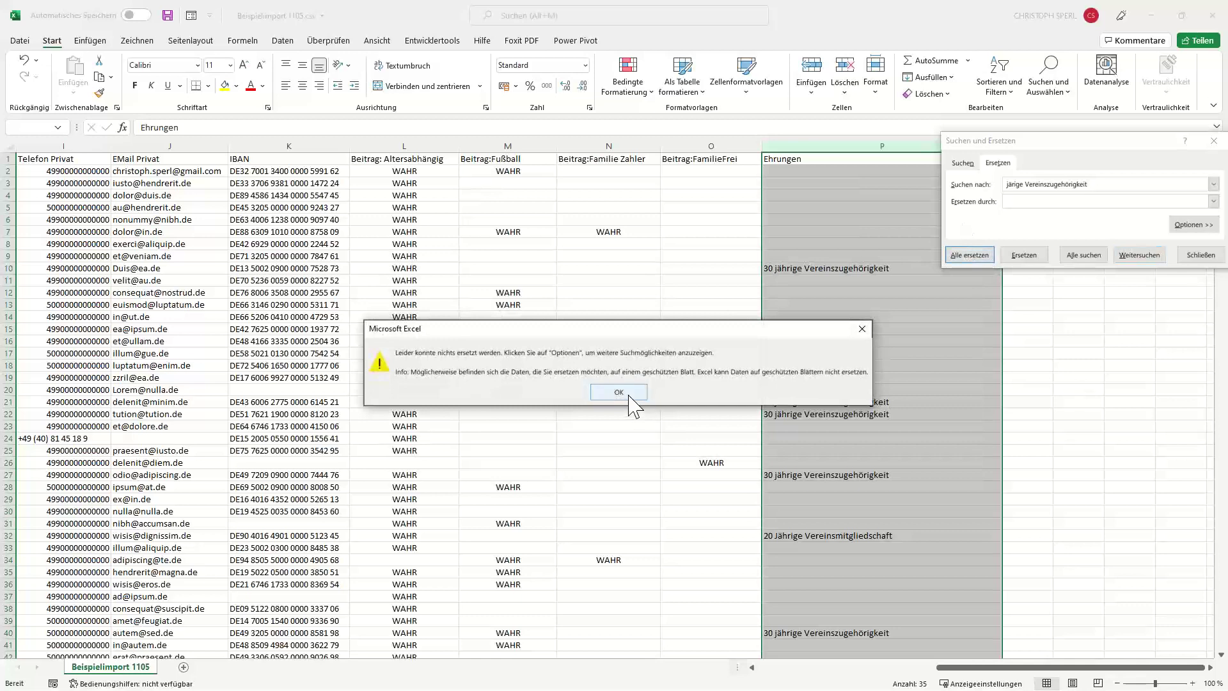
left_click(634, 395)
left_click(1097, 184)
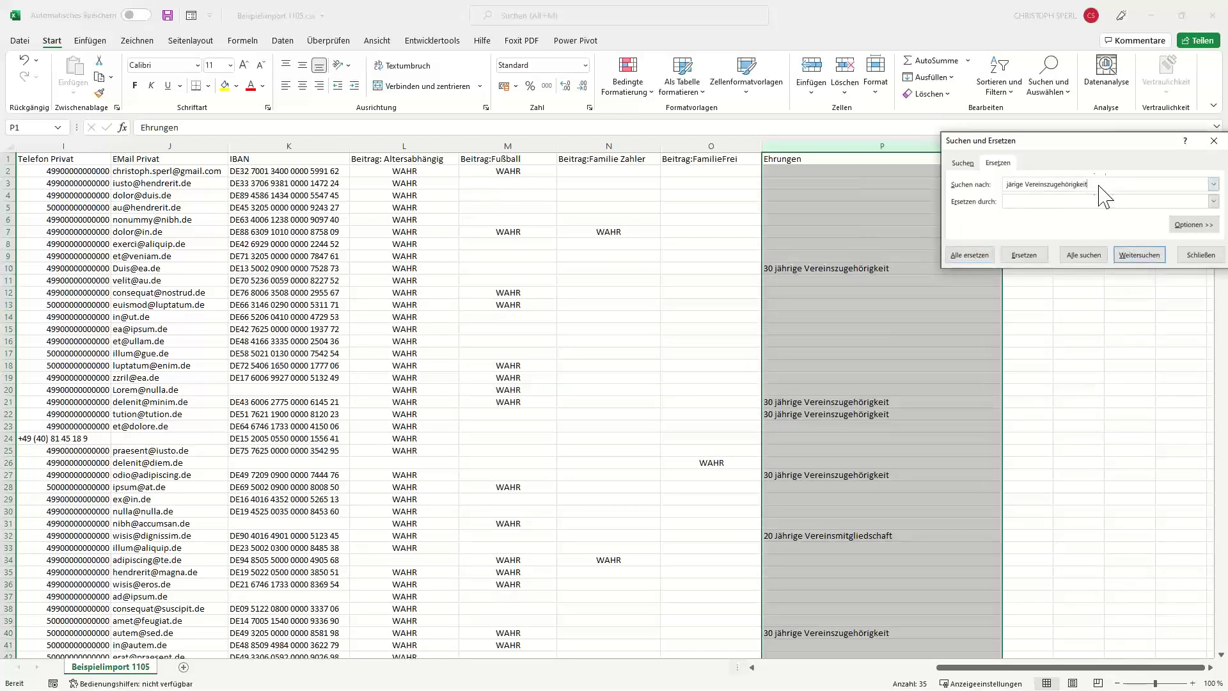
left_click(969, 255)
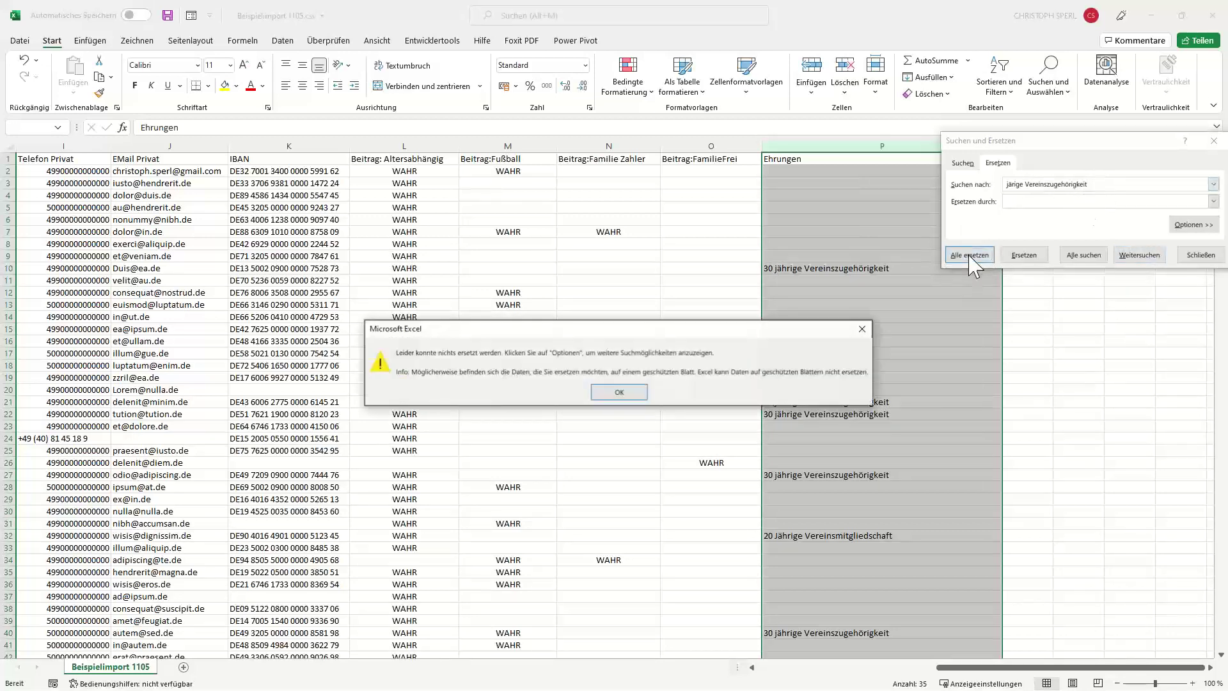
left_click(621, 392)
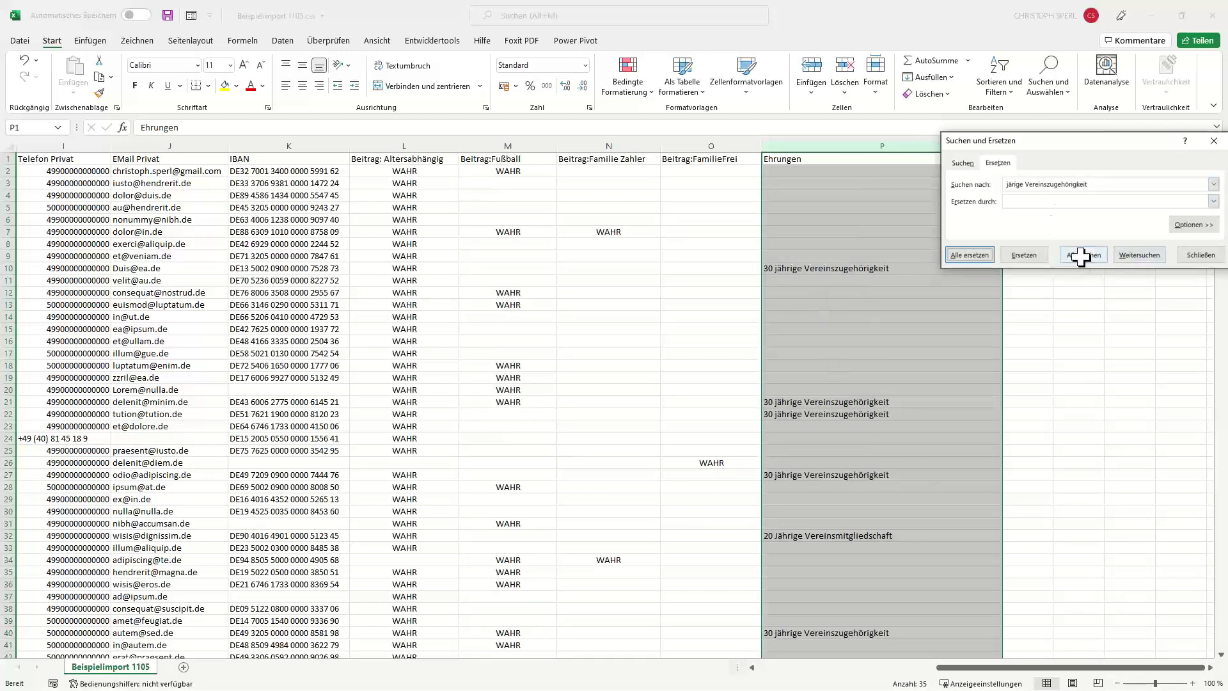
Step: Copy the "jährige Vereinszugehörigkeit" wording from cell P10 as the search term and replace all its occurrences with nothing
left_click(827, 267)
double_click(827, 267)
left_click_drag(890, 268, 775, 272)
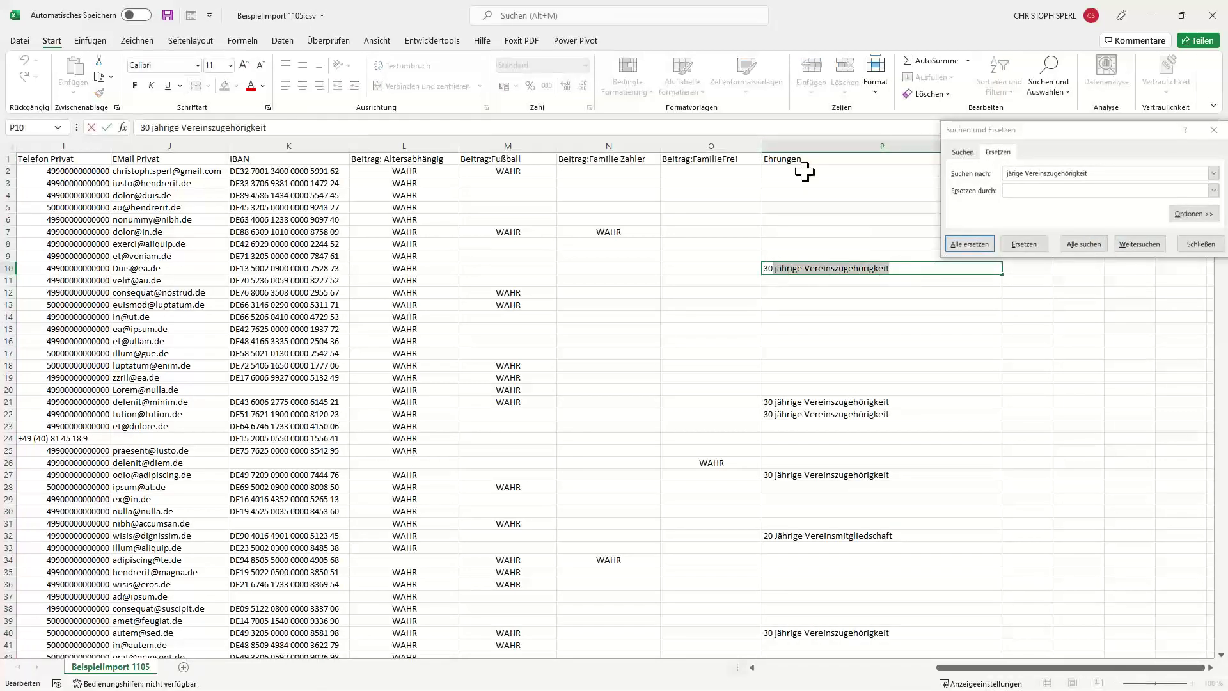
left_click(1027, 173)
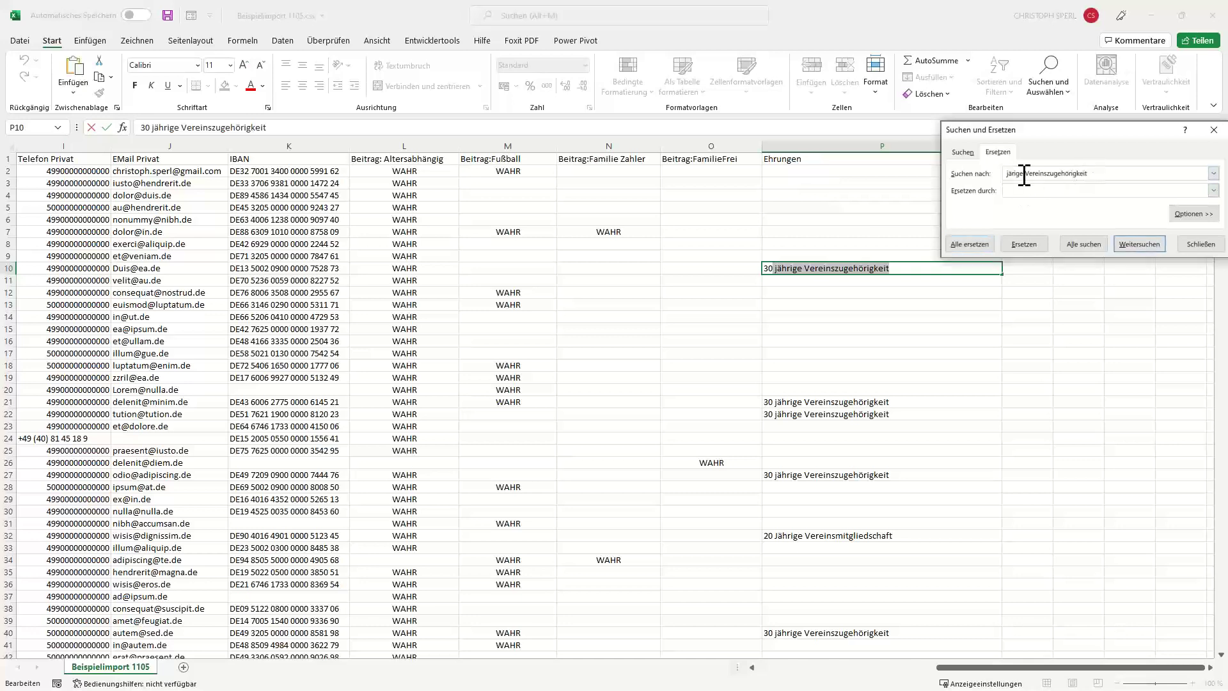
left_click(972, 245)
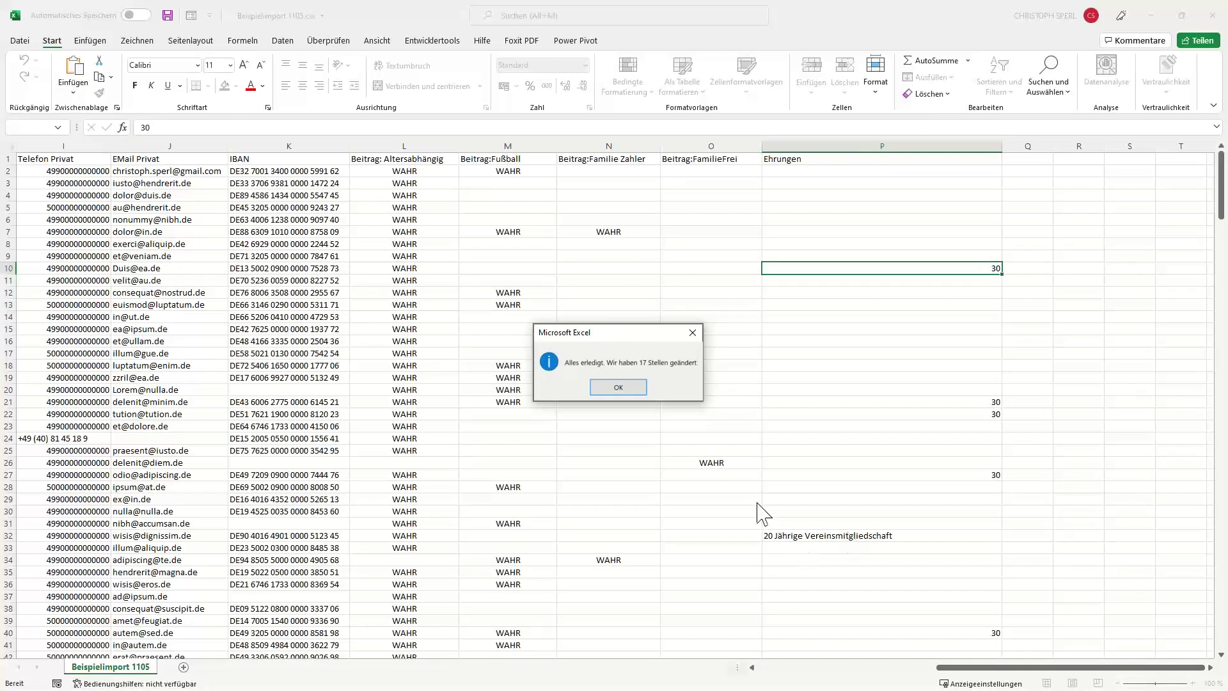
left_click(618, 387)
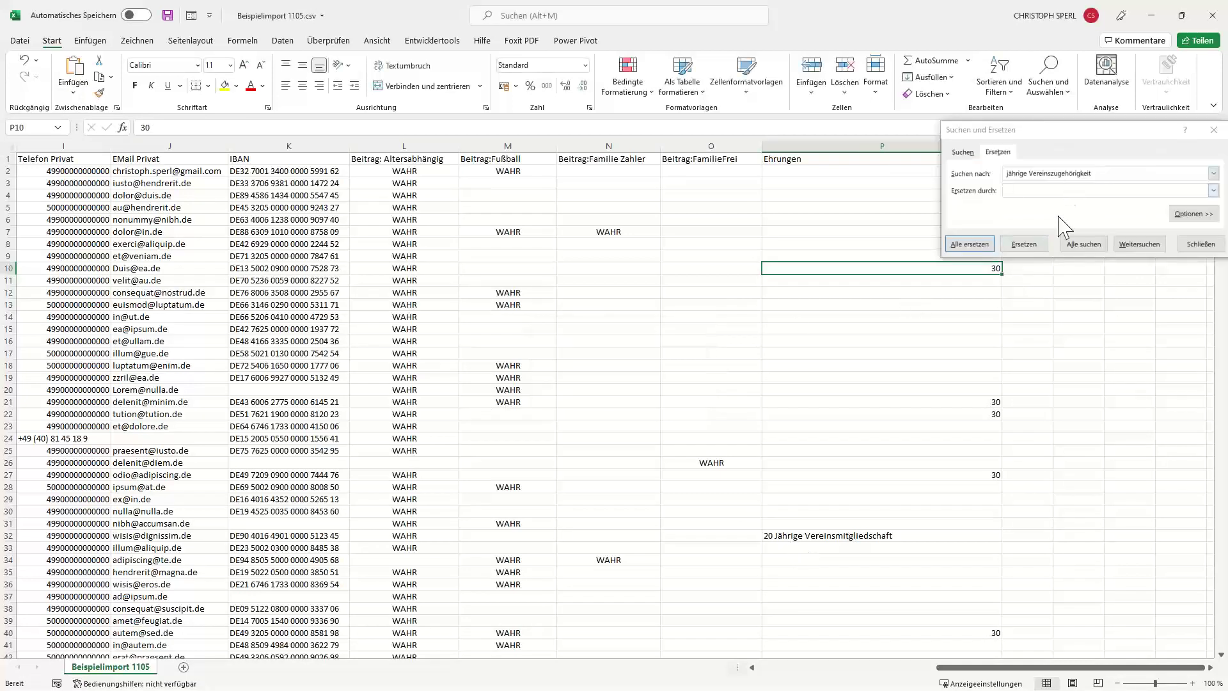
Step: Reduce cell P32 to 20, replace all remaining occurrences of "Jährige Vereinsmitgliedschaft" with nothing, and close the find-and-replace dialog
double_click(882, 536)
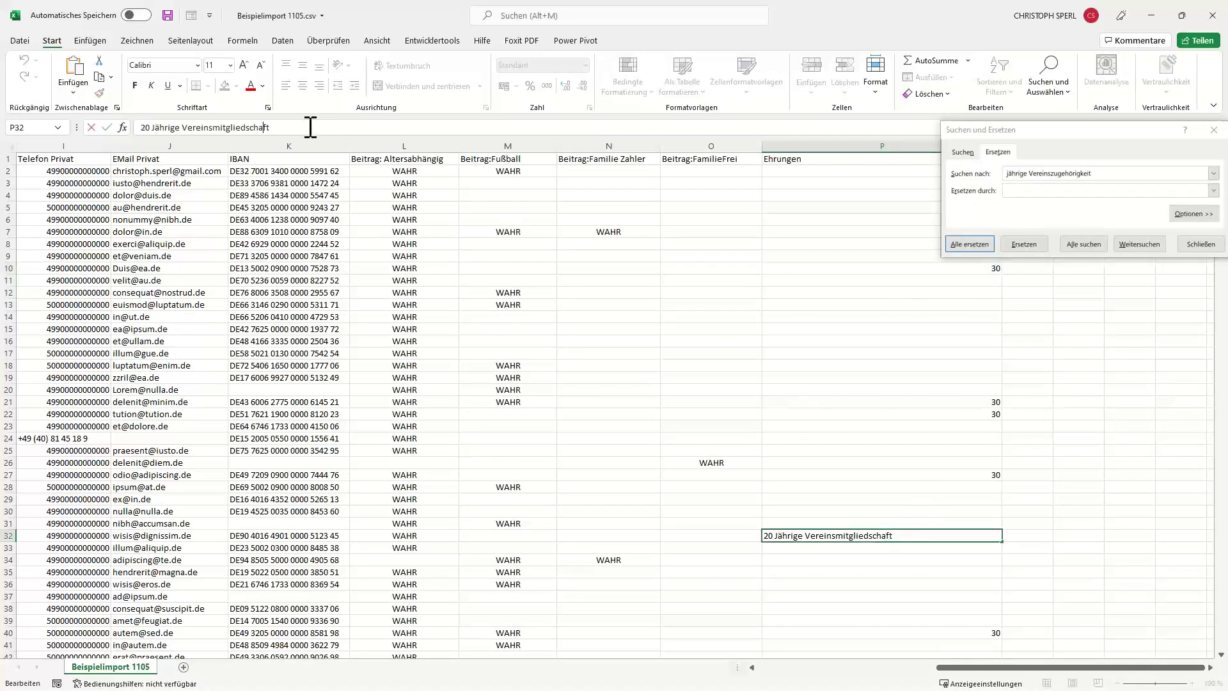
left_click_drag(310, 127, 154, 126)
key("ctrl+c")
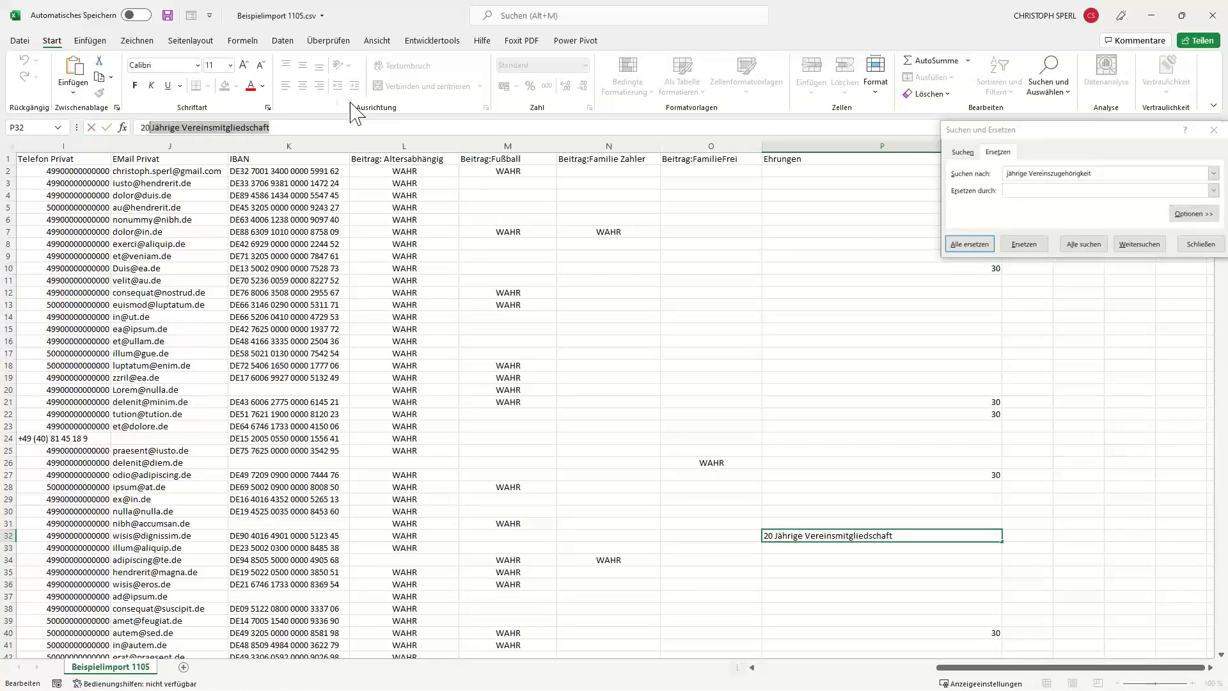
key("BackSpace")
left_click(1097, 177)
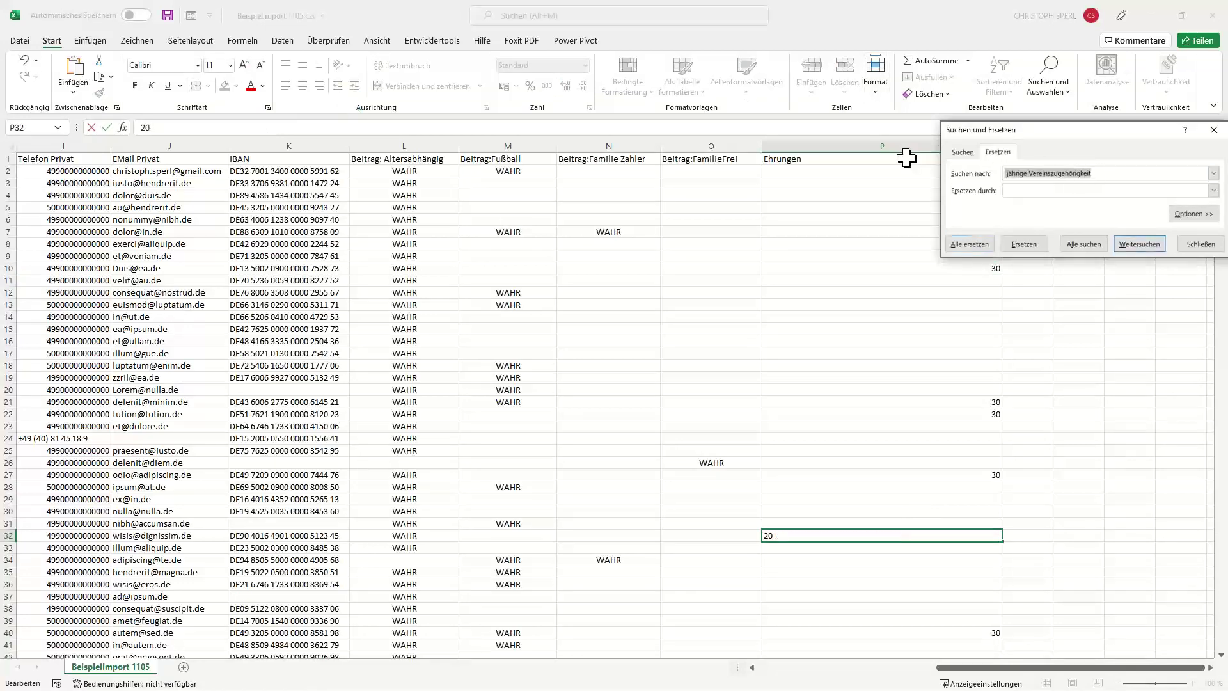
key("ctrl+v")
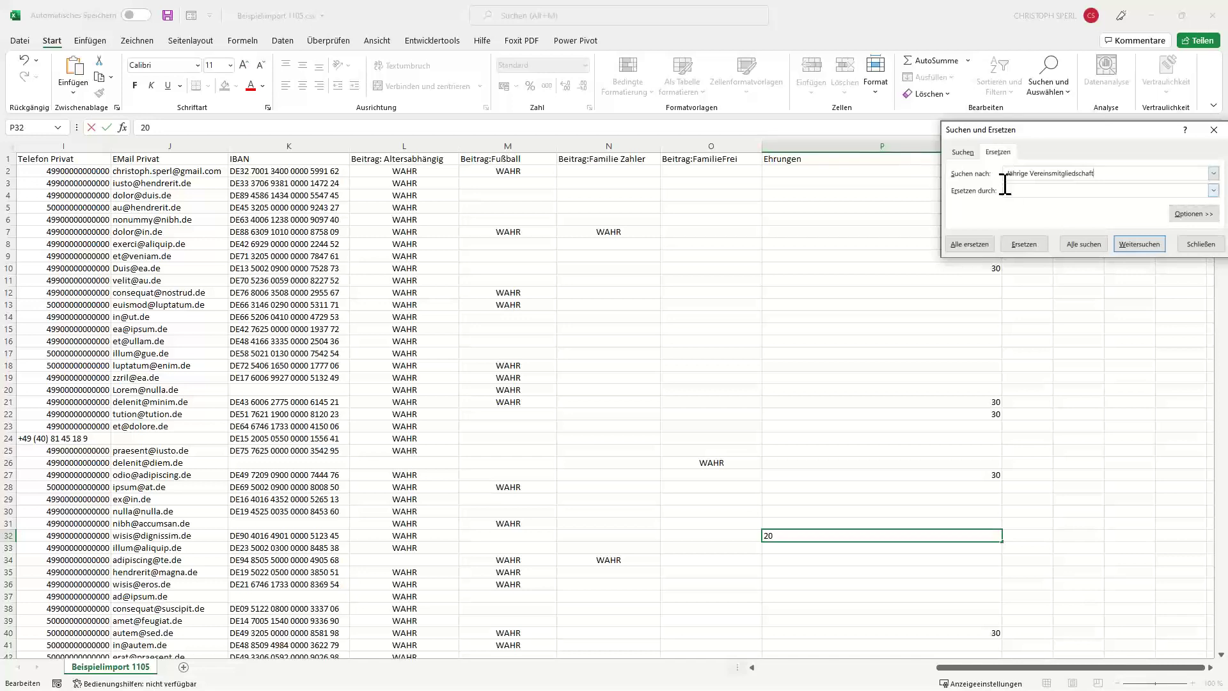
left_click(971, 245)
left_click(620, 388)
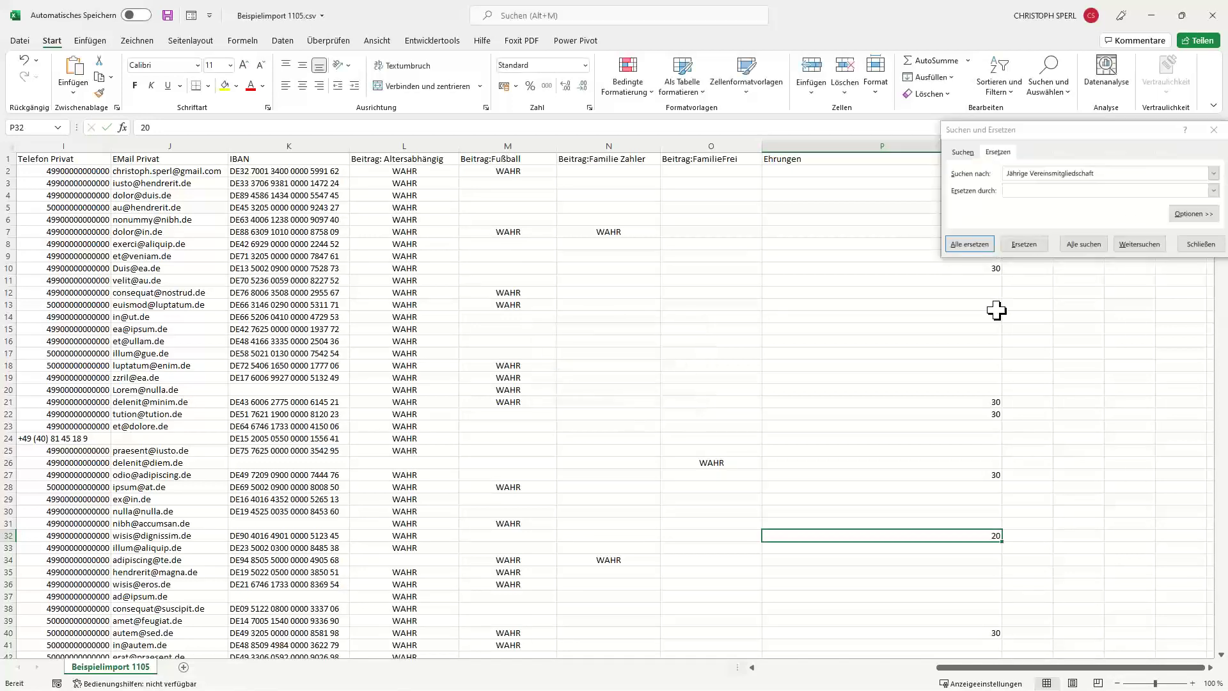
scroll(996, 310, "down", 5)
left_click(1199, 244)
Step: Remove the text "Jahre Mitgliedschaft" from cell P57 in the Ehrungen column, leaving only 20
scroll(979, 327, "down", 12)
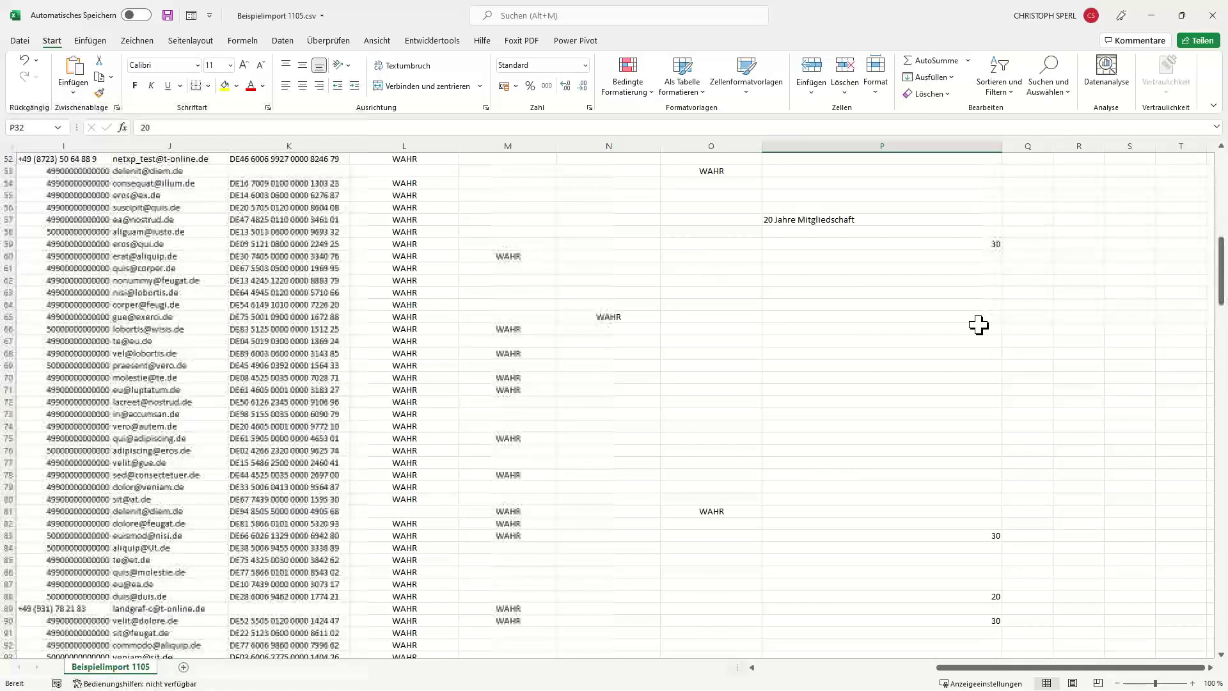
scroll(979, 326, "up", 4)
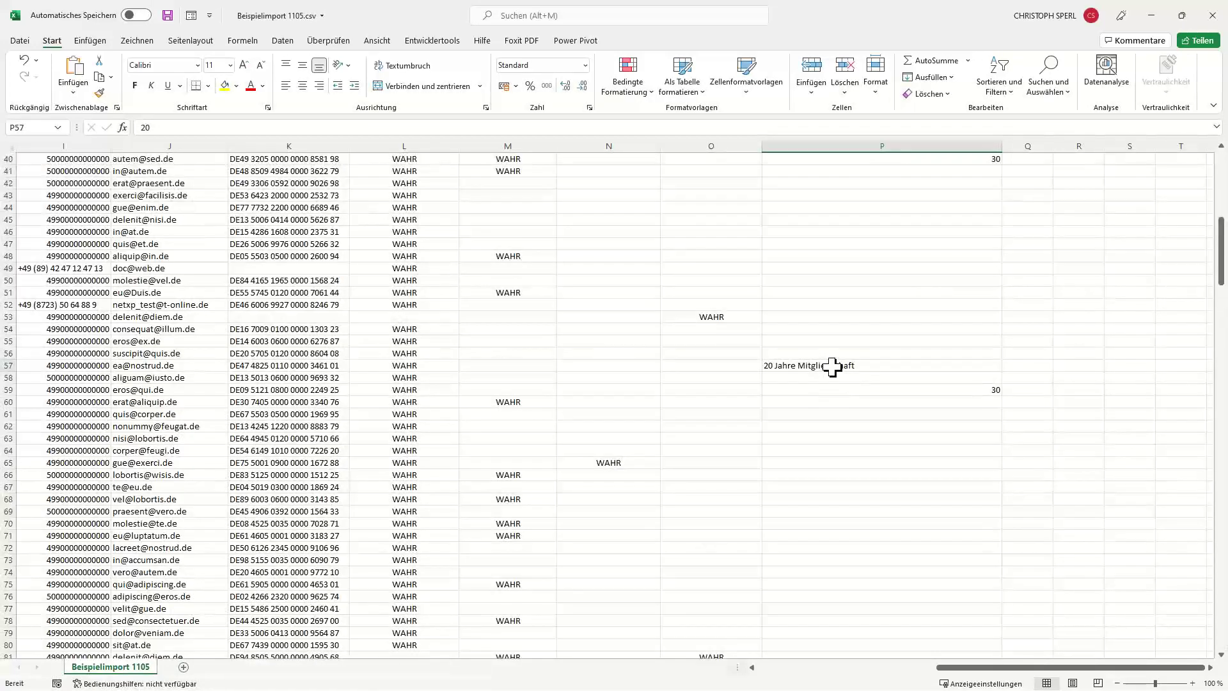
double_click(832, 366)
left_click_drag(862, 369, 772, 364)
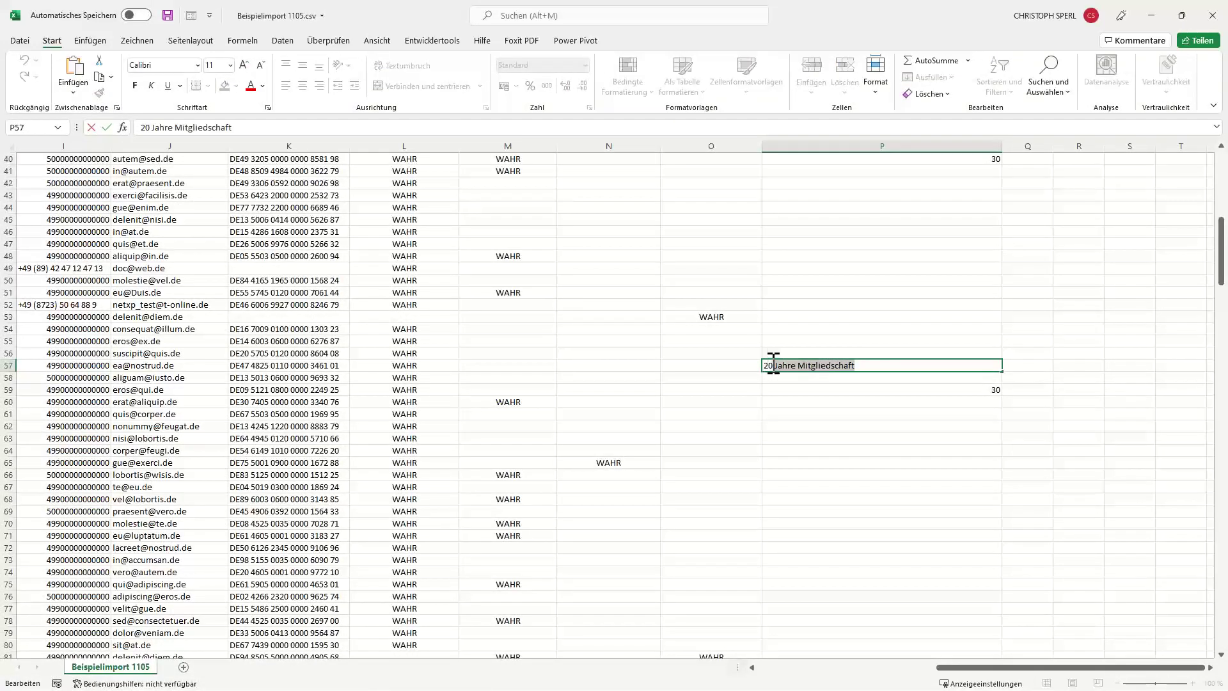
key("BackSpace")
key("Return")
Step: Find the misspelled membership entry in cell P245 of the Ehrungen column and shorten it to 50
scroll(1004, 359, "down", 8)
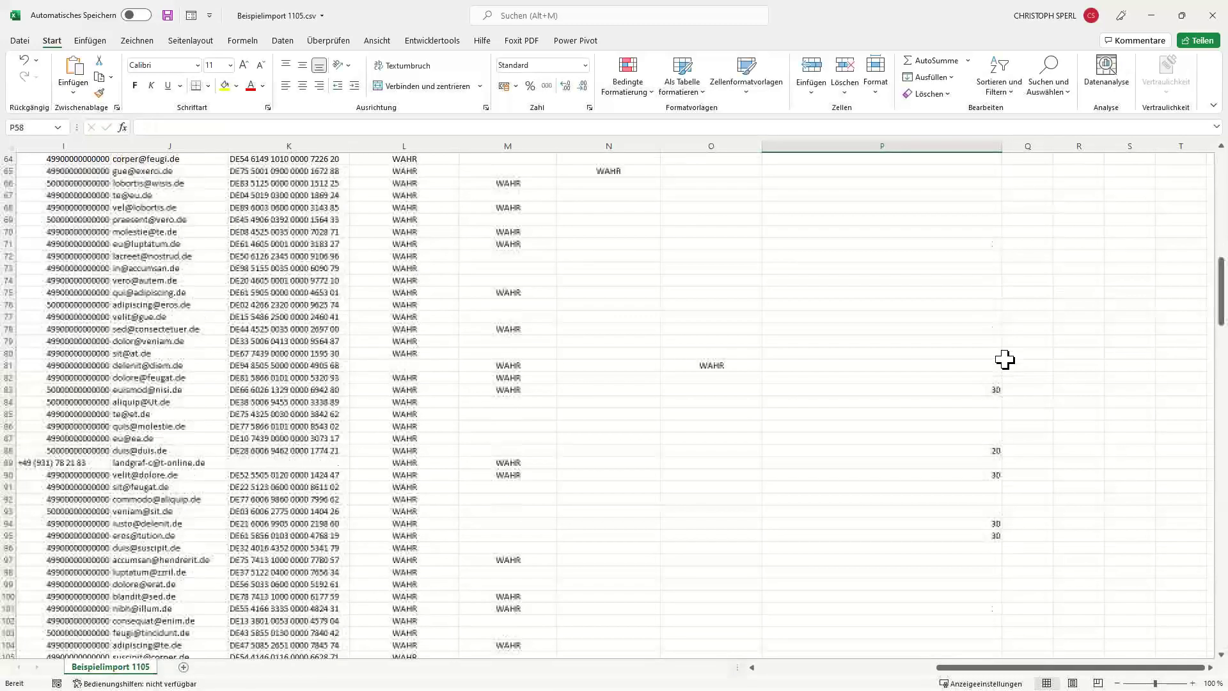
scroll(1004, 360, "down", 16)
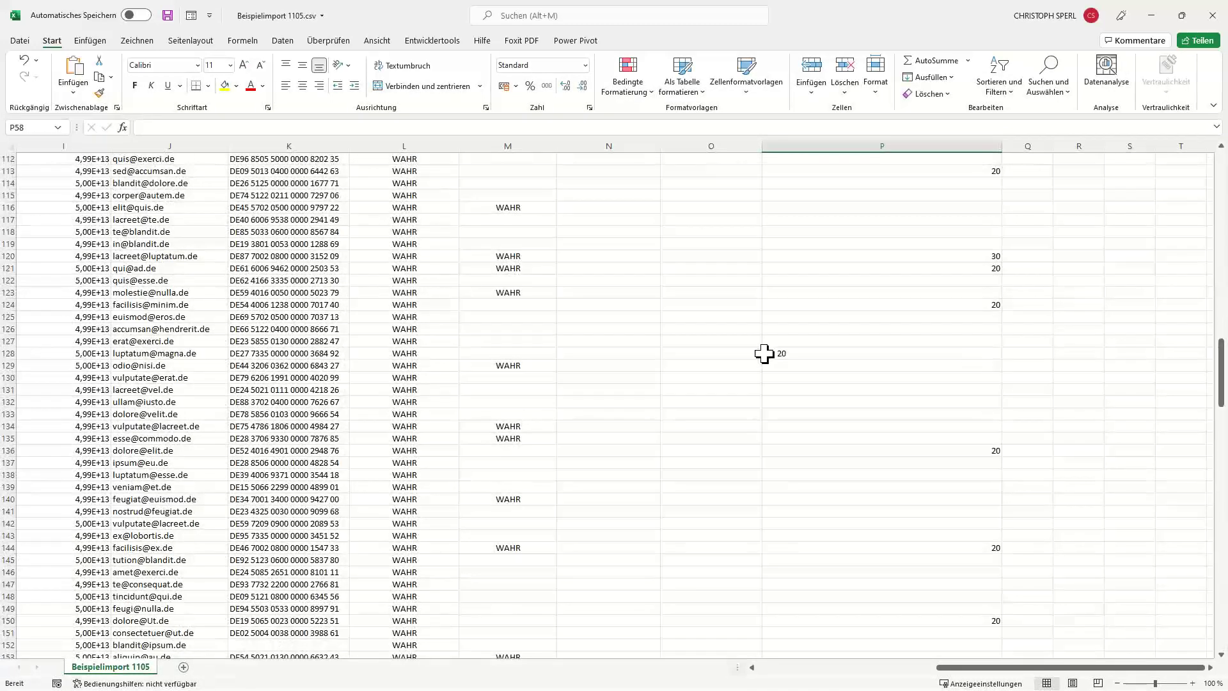
scroll(952, 333, "down", 10)
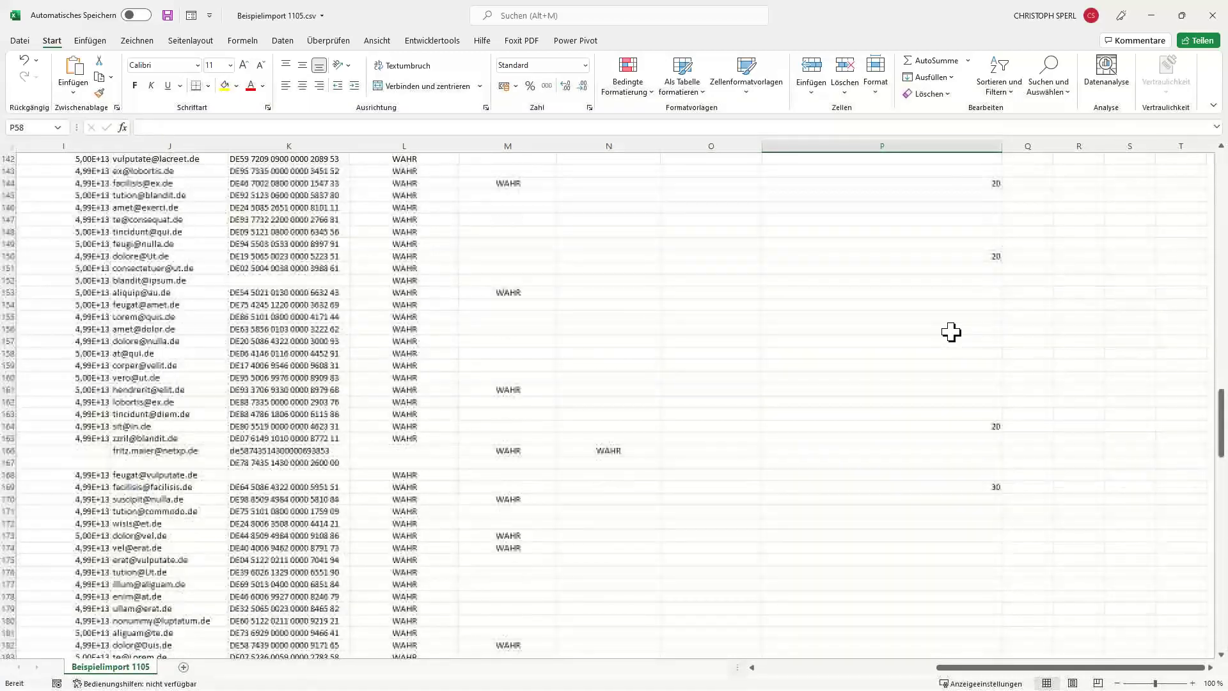
scroll(952, 332, "down", 17)
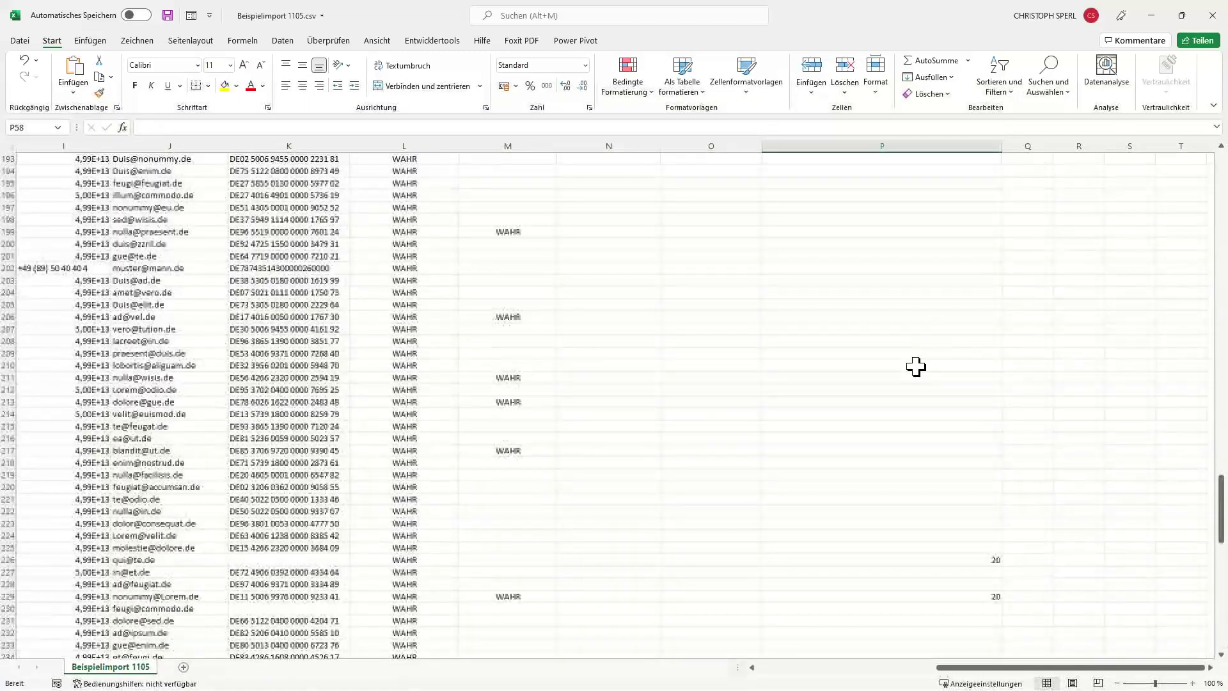
scroll(916, 366, "down", 9)
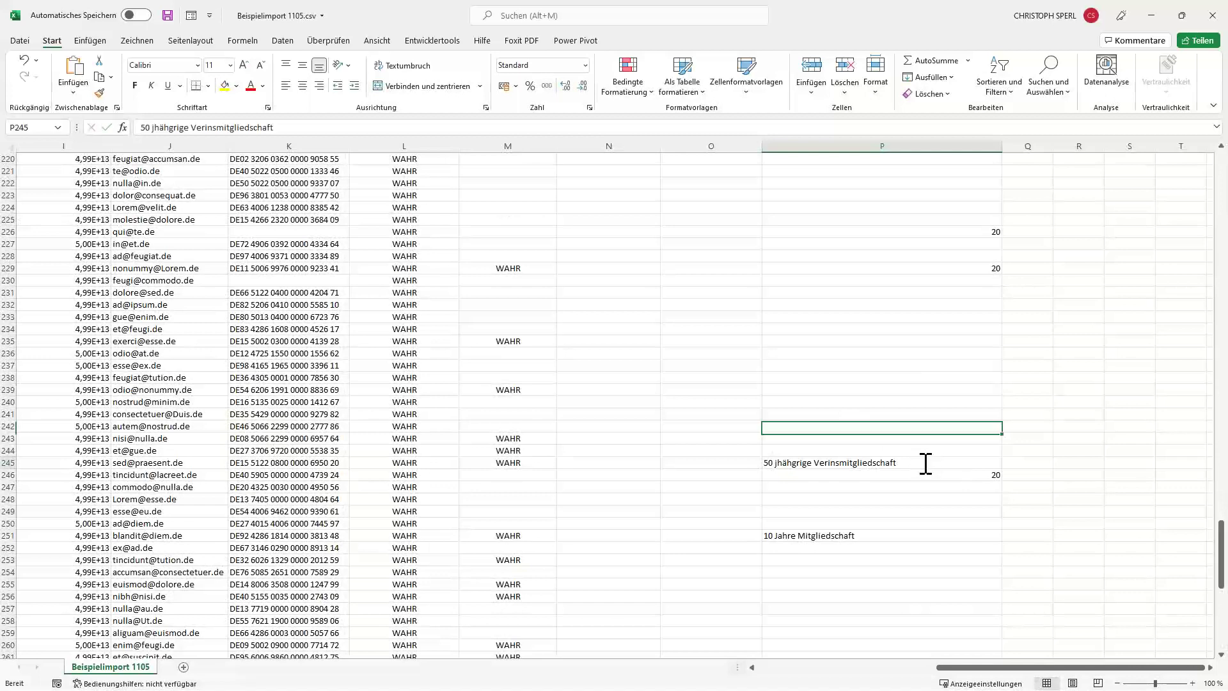
double_click(926, 463)
key("BackSpace")
key("BackSpace")
key("BackSpace")
key("BackSpace")
key("BackSpace")
key("BackSpace")
key("BackSpace")
key("BackSpace")
key("BackSpace")
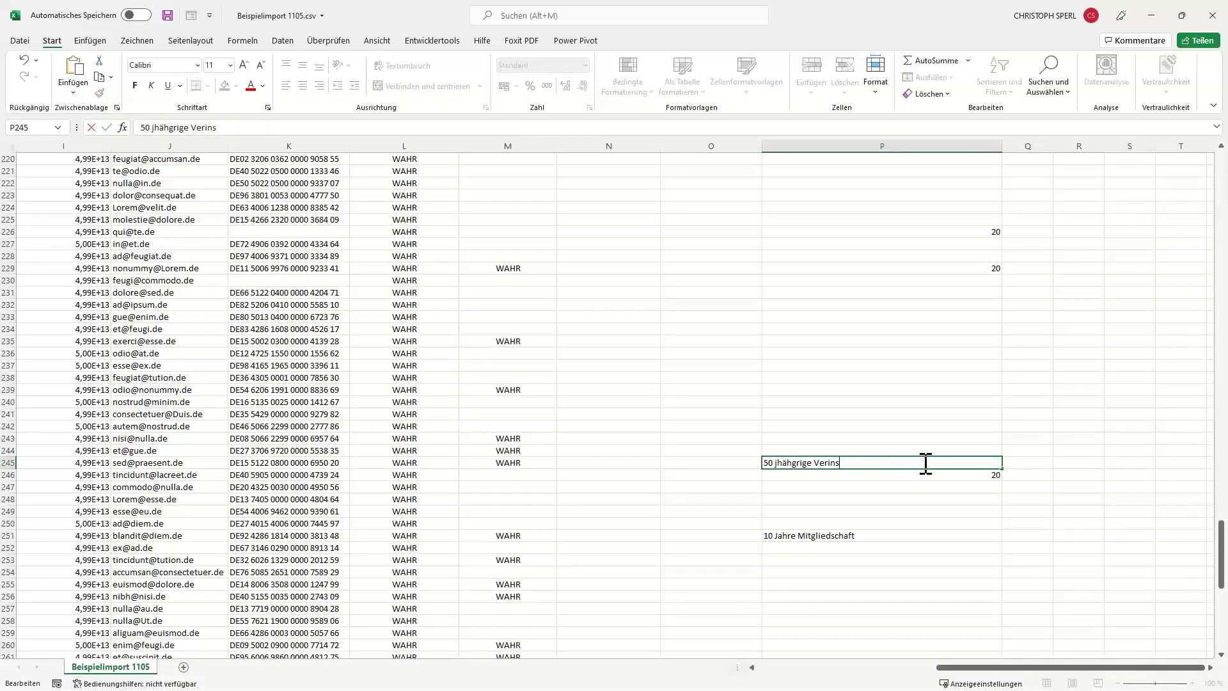
key("BackSpace")
key("BackSpace")
key("BackSpace")
key("BackSpace")
key("BackSpace")
key("BackSpace")
key("BackSpace")
key("BackSpace")
key("BackSpace")
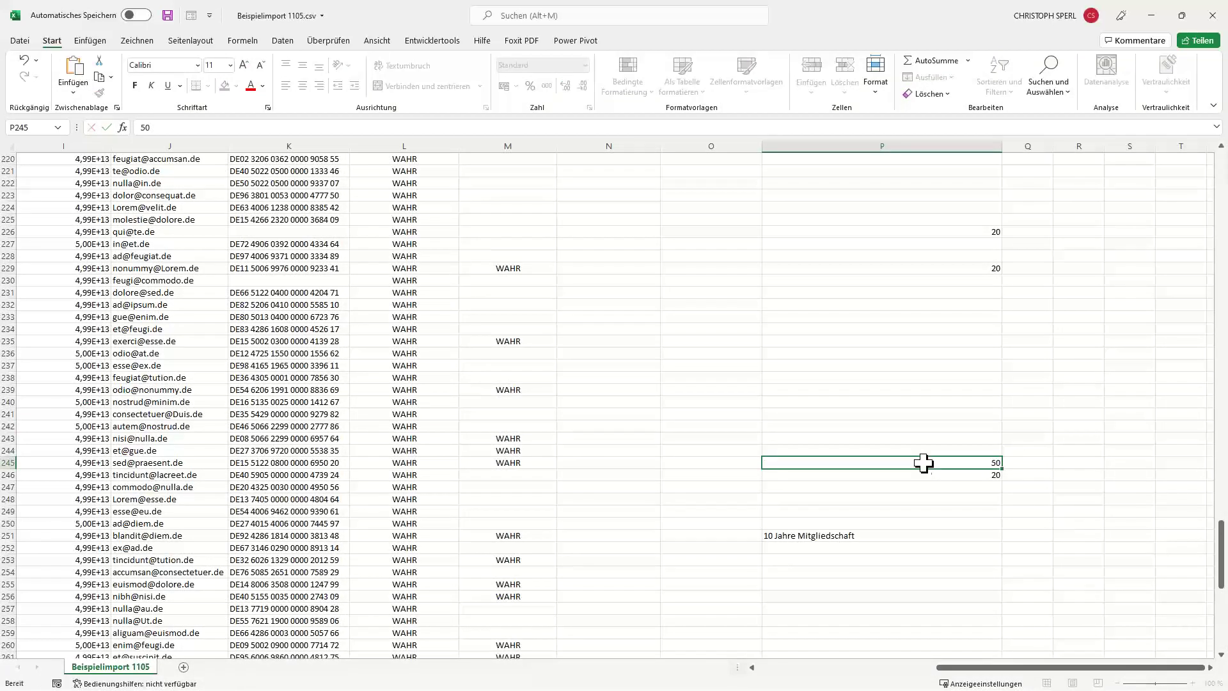
key("Return")
Step: Shorten the "10 Jahre Mitgliedschaft" entry in cell P251 to 10
double_click(909, 536)
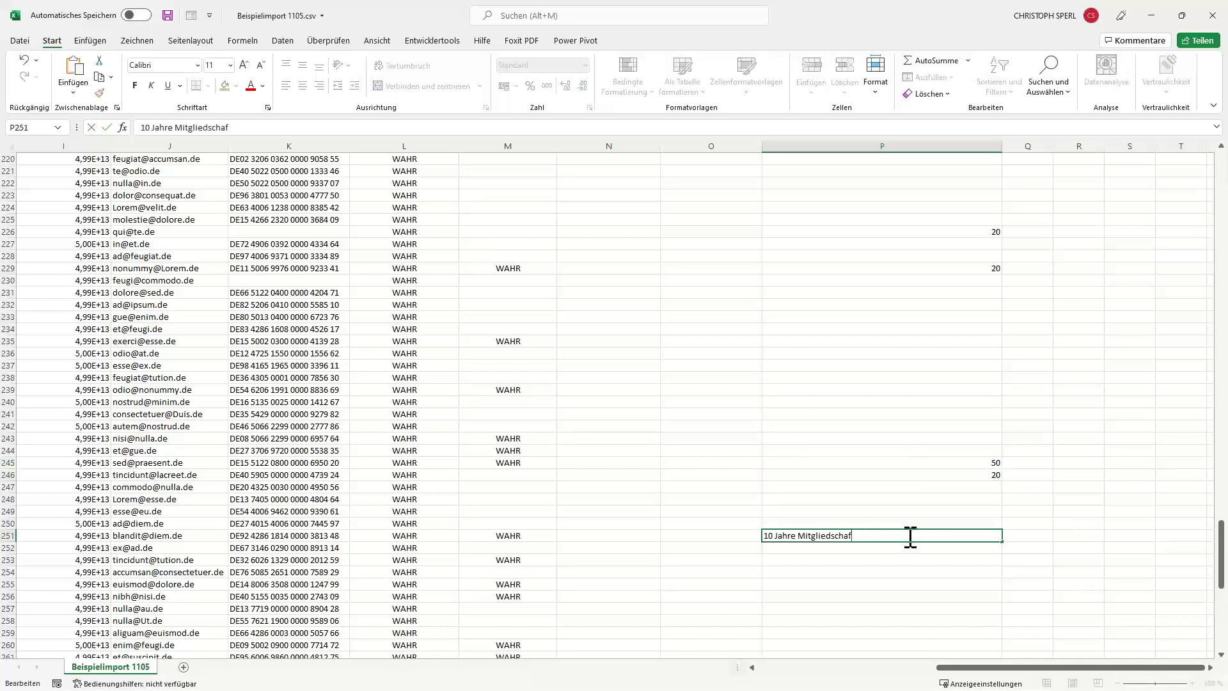
key("BackSpace")
key("BackSpace")
key("BackSpace")
key("BackSpace")
key("BackSpace")
key("BackSpace")
key("BackSpace")
key("BackSpace")
key("BackSpace")
key("BackSpace")
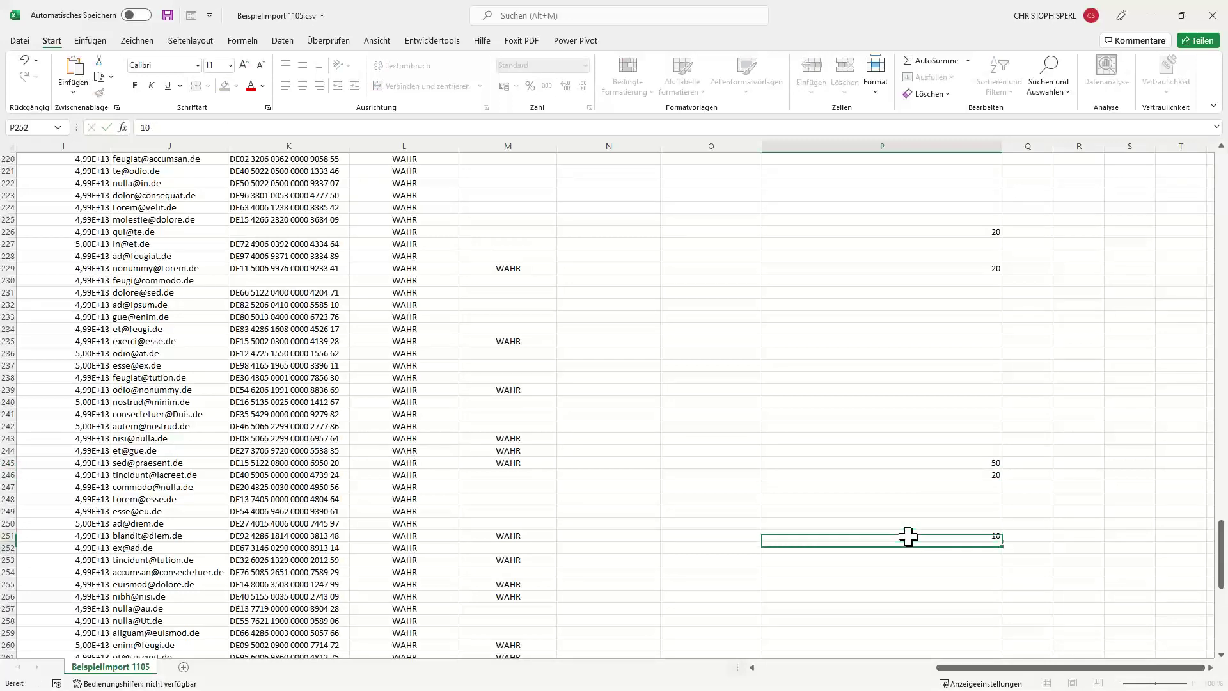
key("Return")
Step: Add a filter to the Ehrungen column and review its list of distinct values without filtering any rows
scroll(1075, 390, "up", 12)
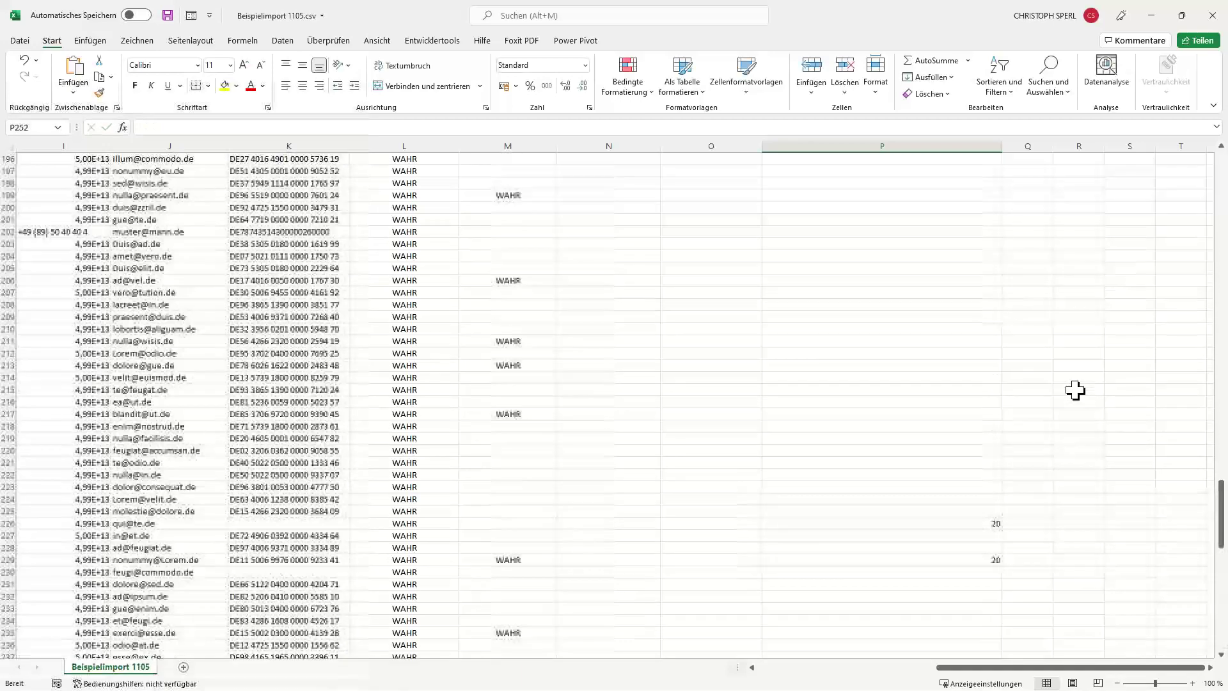
left_click_drag(1220, 493, 1221, 154)
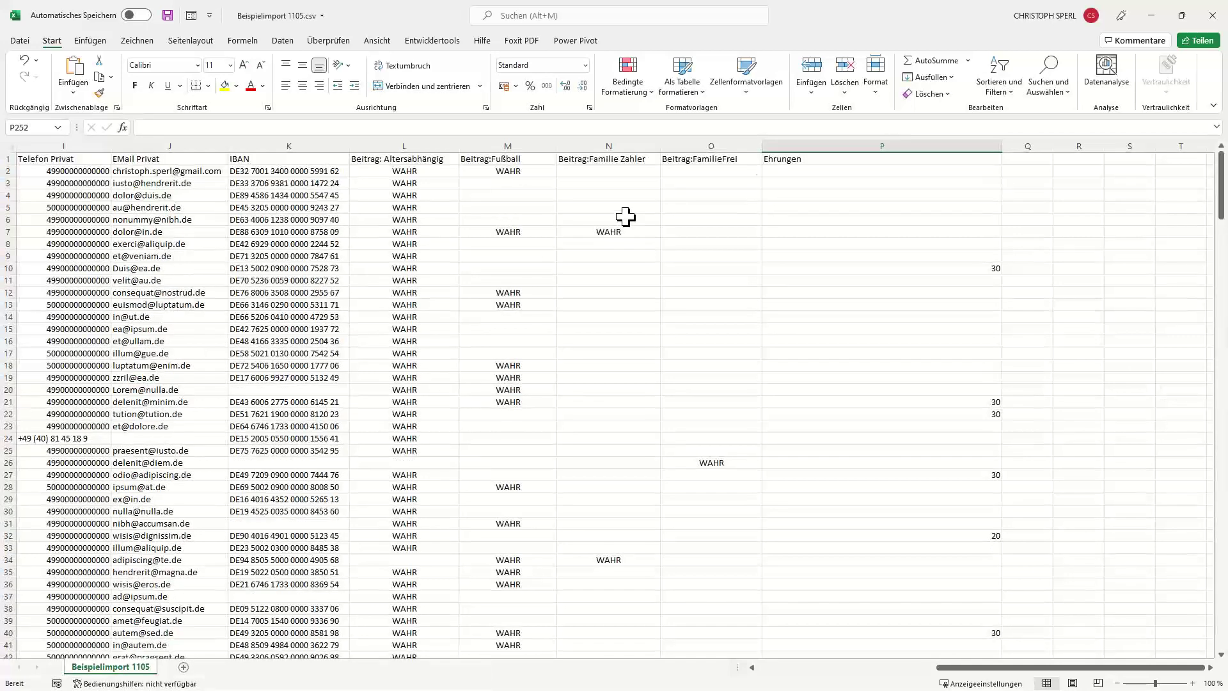
left_click(814, 146)
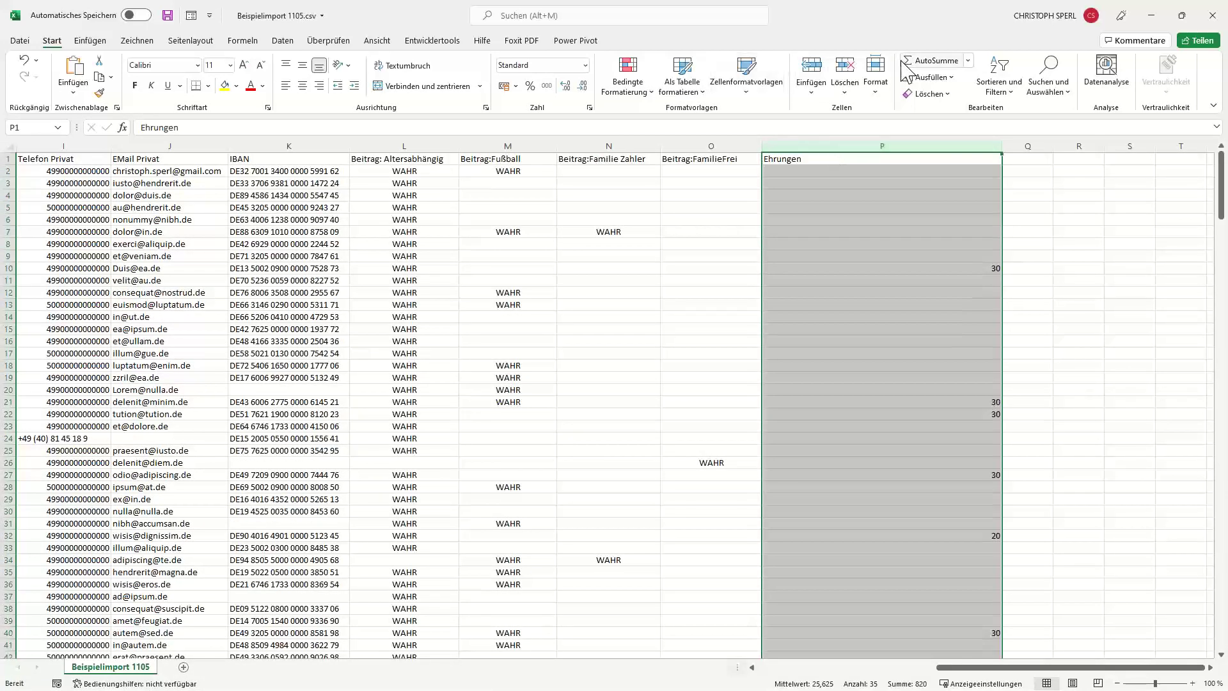
left_click(999, 82)
left_click(1024, 168)
left_click(996, 159)
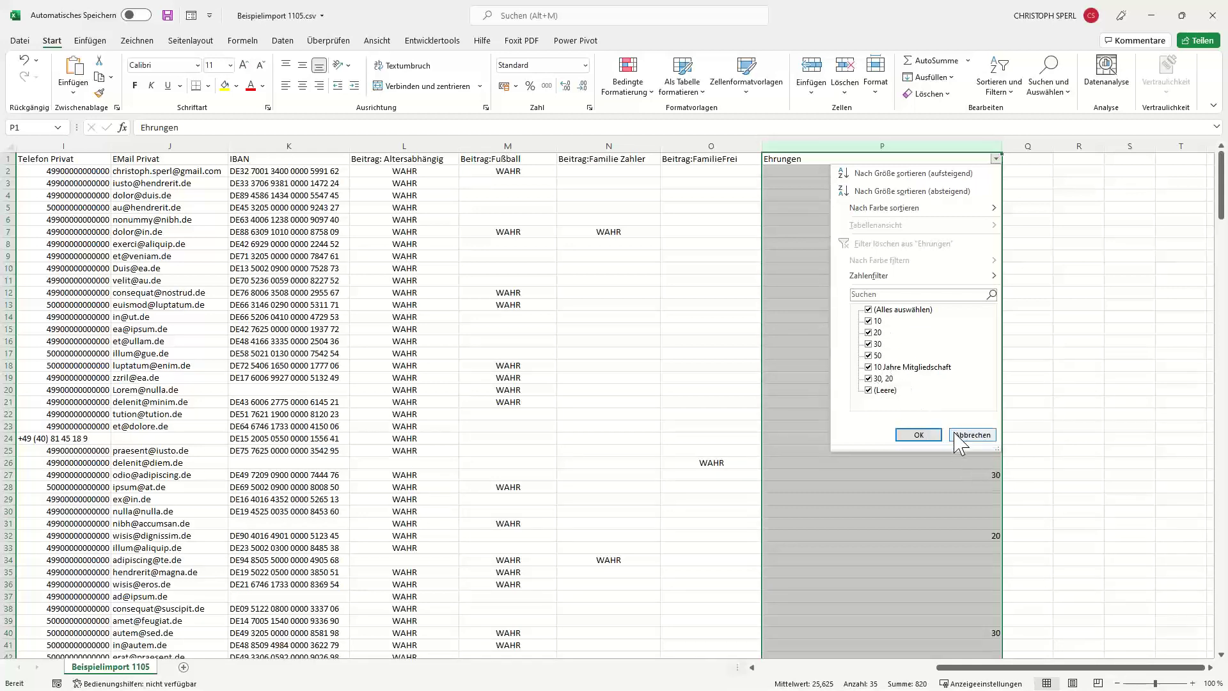
left_click(974, 436)
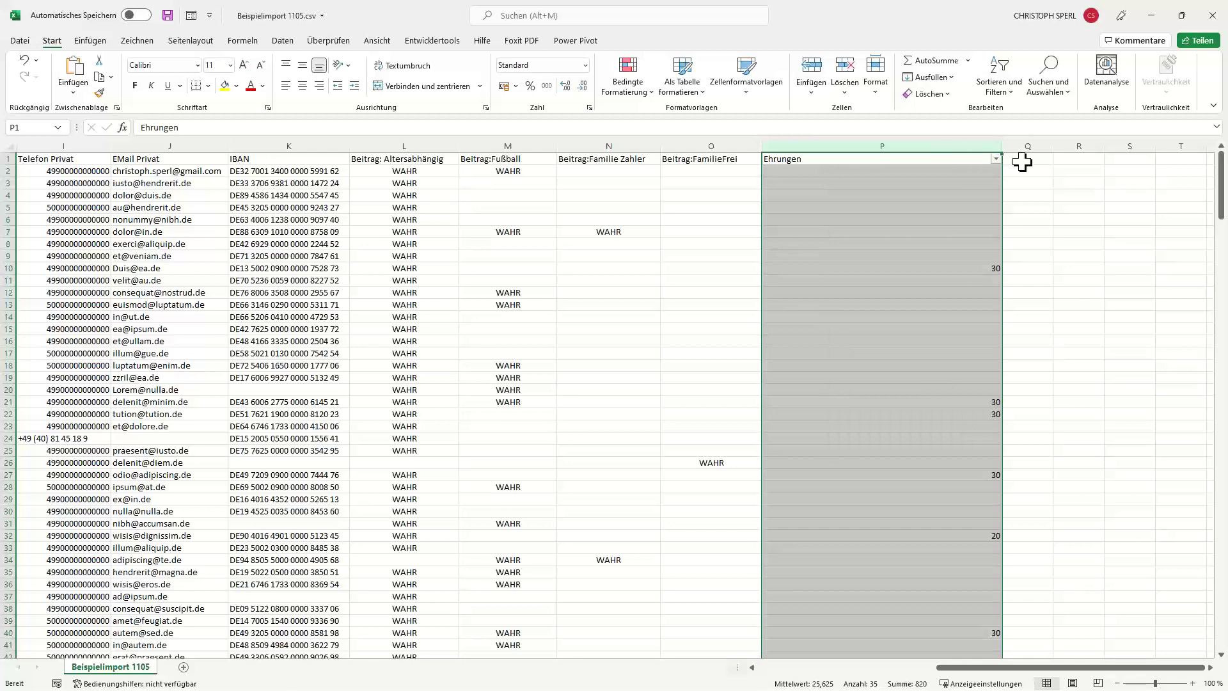
Step: Enter the header "Ehrung 10" in Q1 and the formula =WENN(P2=10;"x";"") in Q2
left_click(1023, 163)
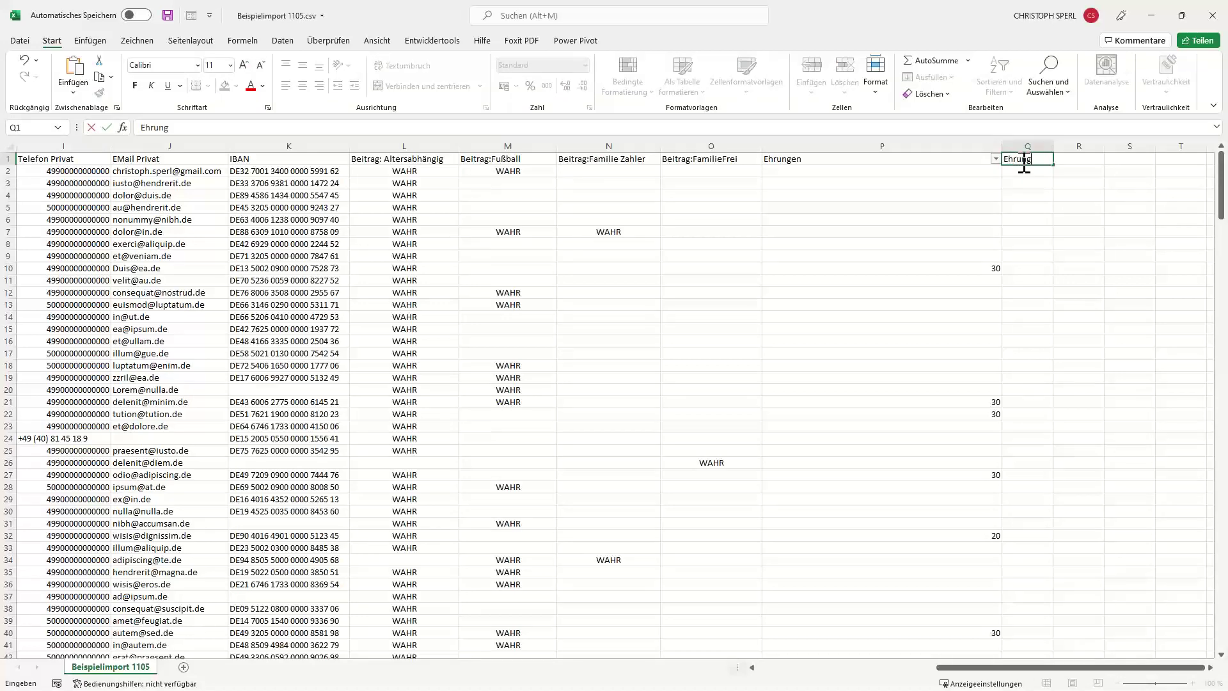
key("Return")
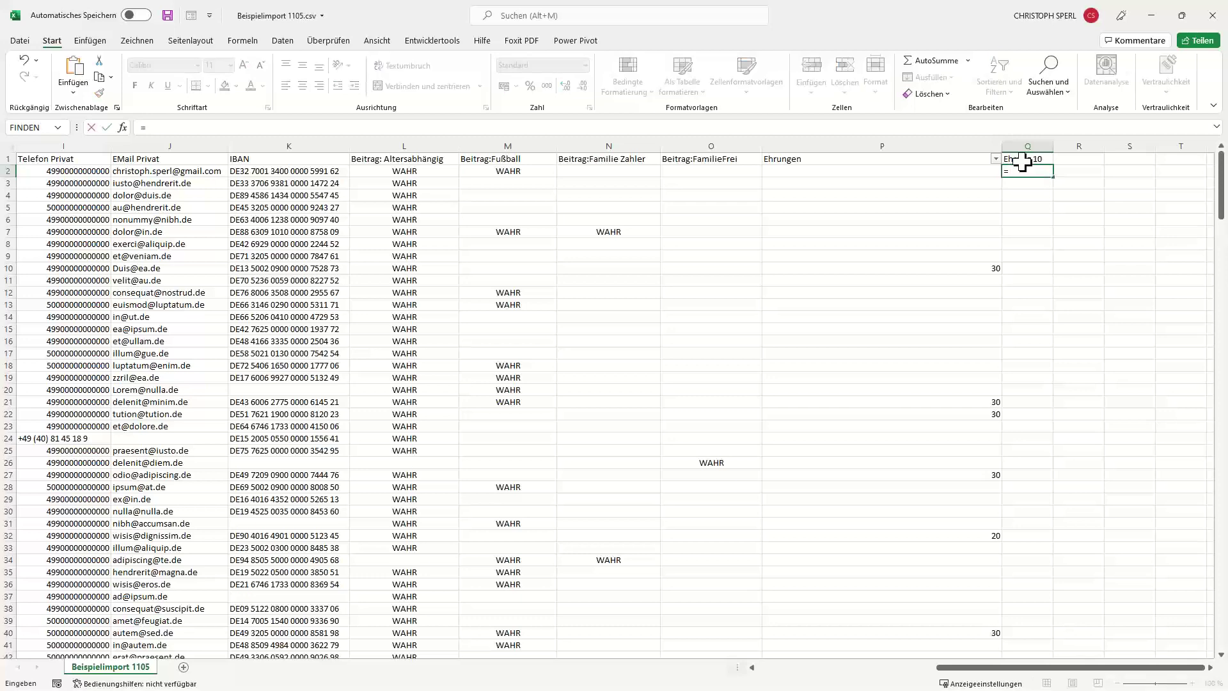
type("=wenn(")
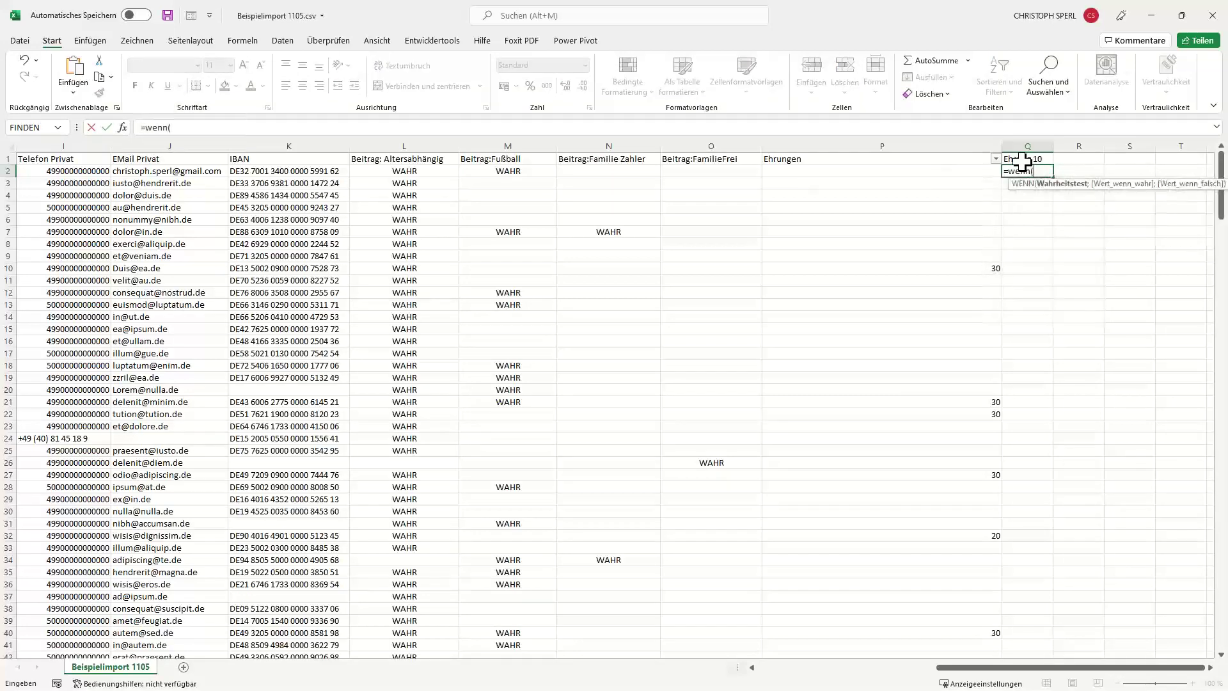
key("Left")
type("=")
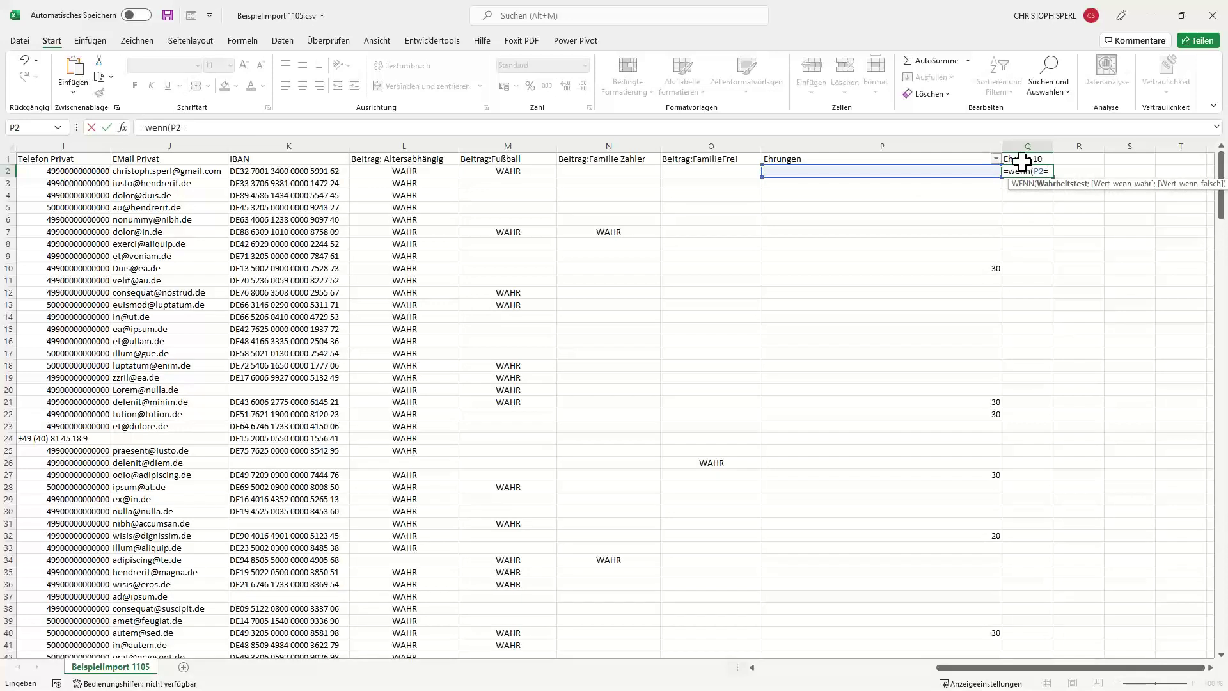
type("10;")
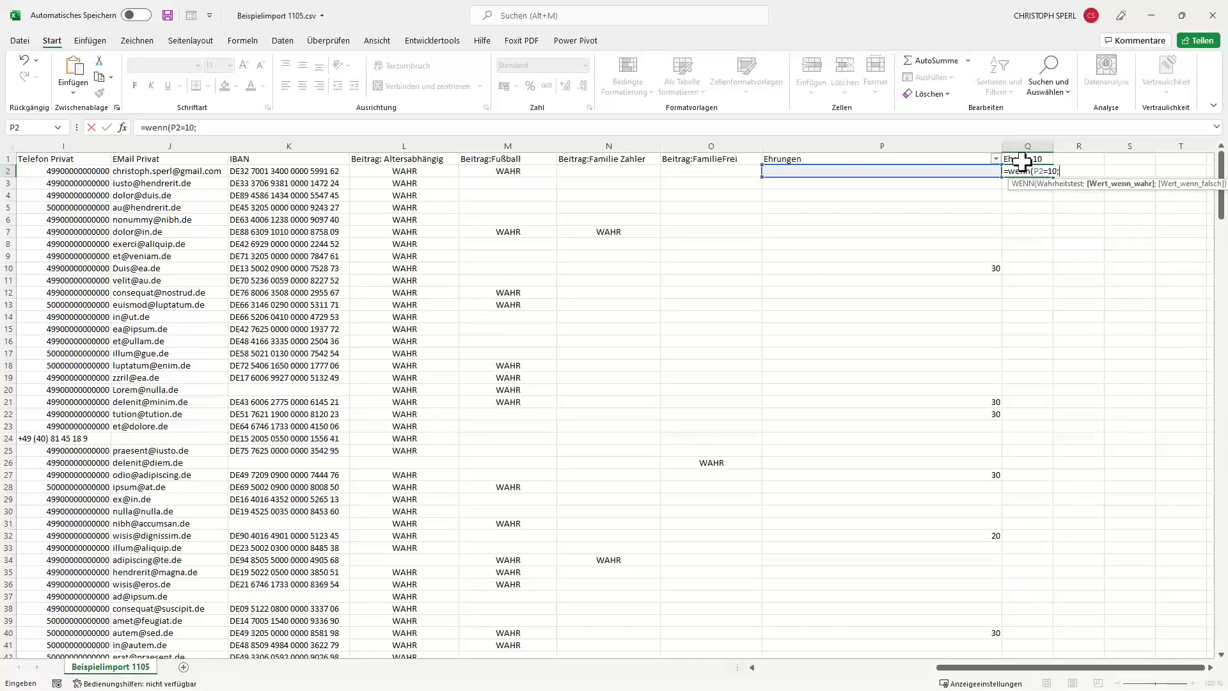
type("\"x\";")
key("ctrl+Return")
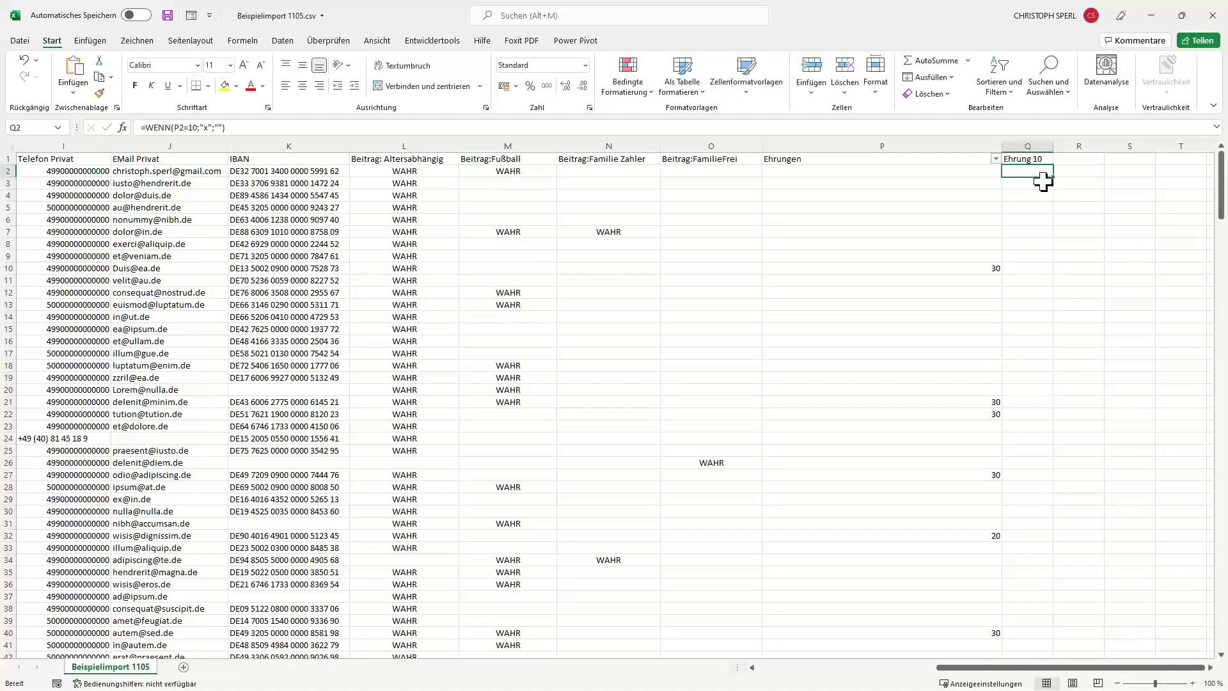
Step: Fill the Ehrung 10 formula down to the last member row and check the rows below
double_click(1055, 177)
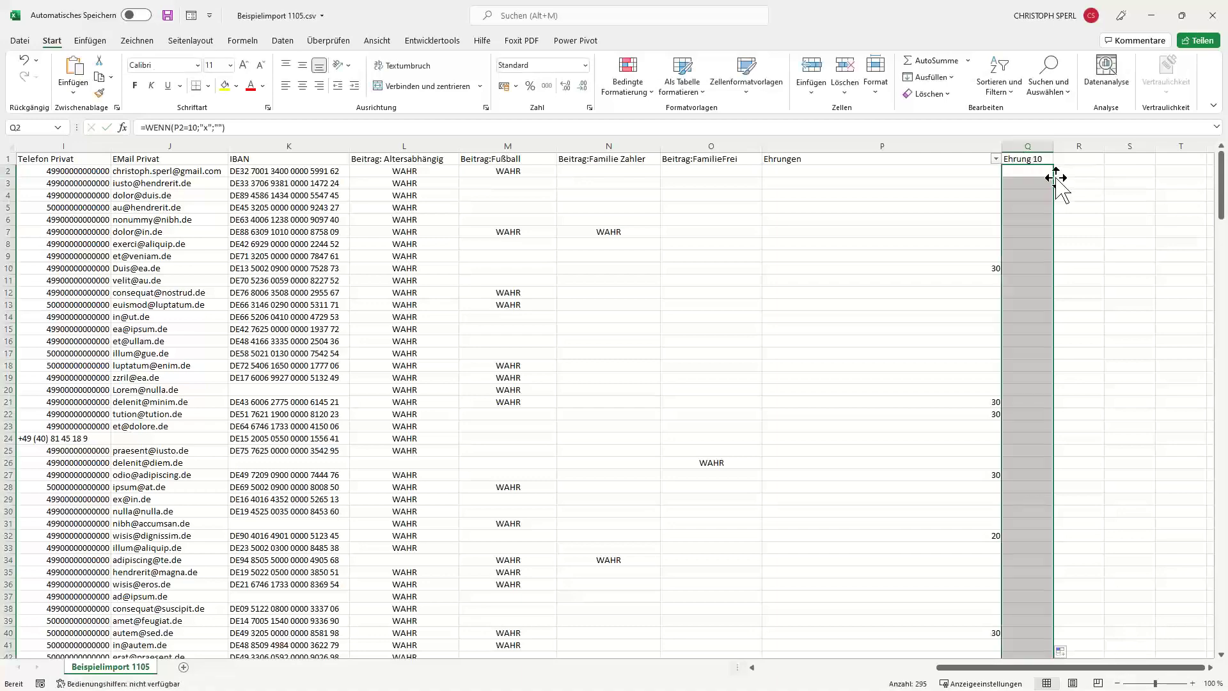
scroll(1041, 205, "down", 20)
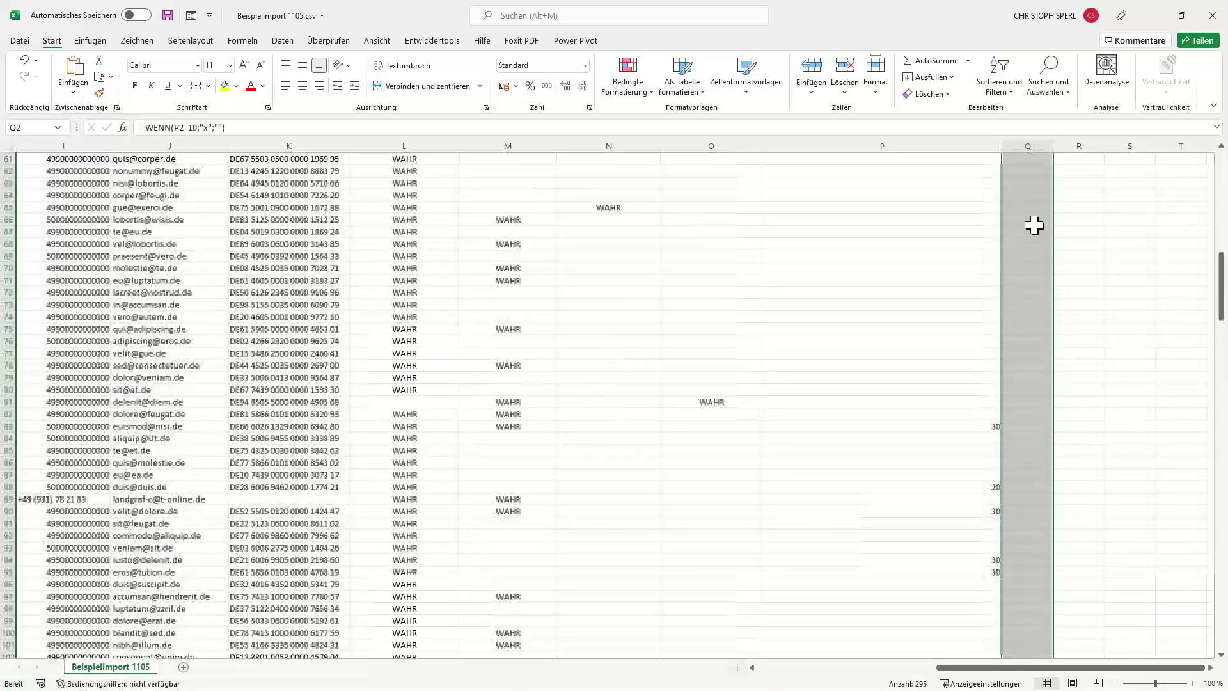
scroll(1034, 225, "down", 20)
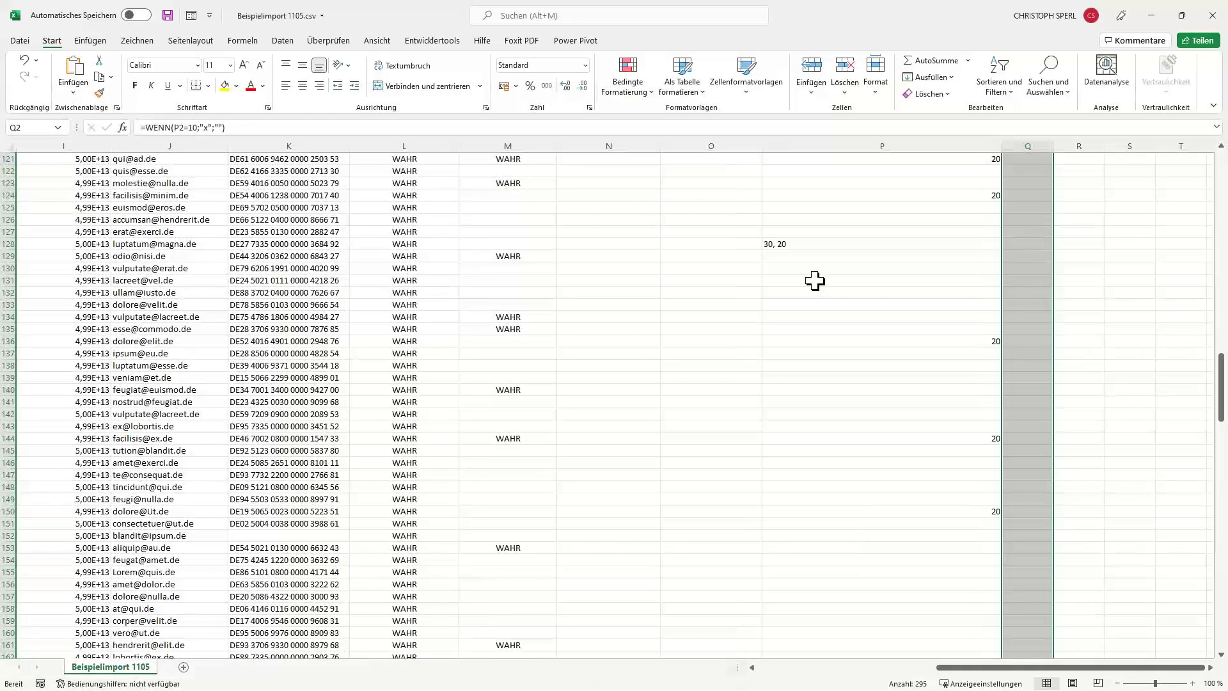
Step: Check the Ehrung 10 markers against the Ehrungen entries down to the last member rows, ending back at the header row
scroll(1024, 252, "down", 2)
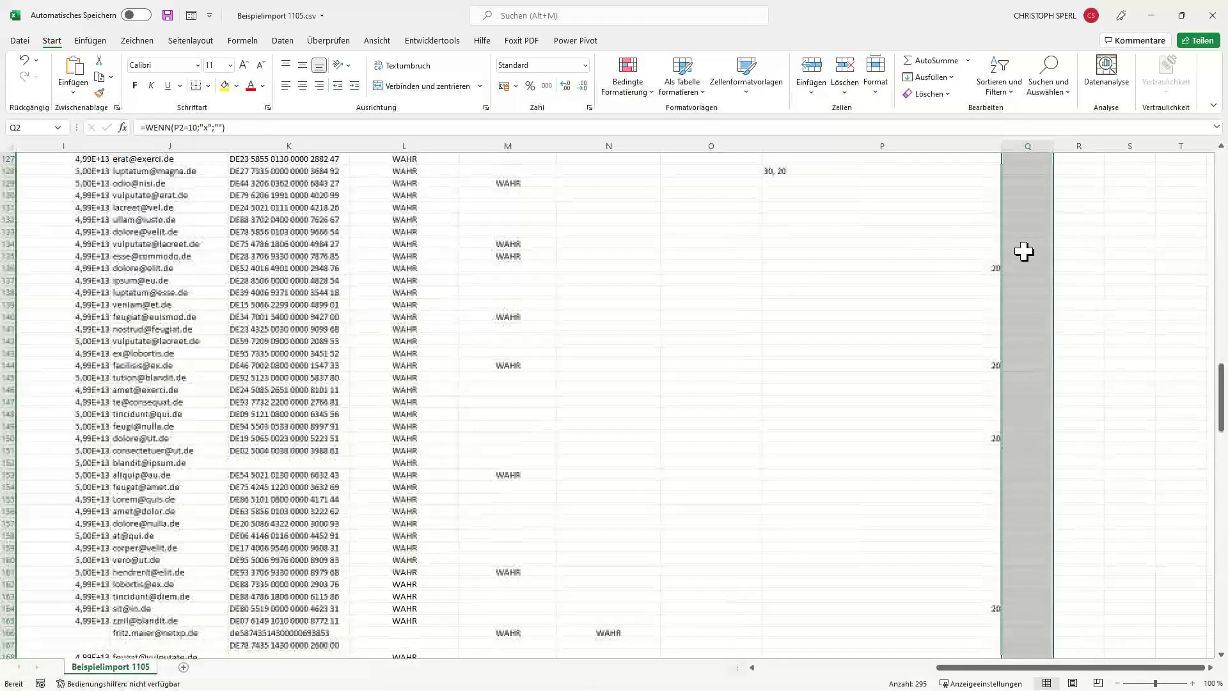
scroll(1024, 252, "down", 20)
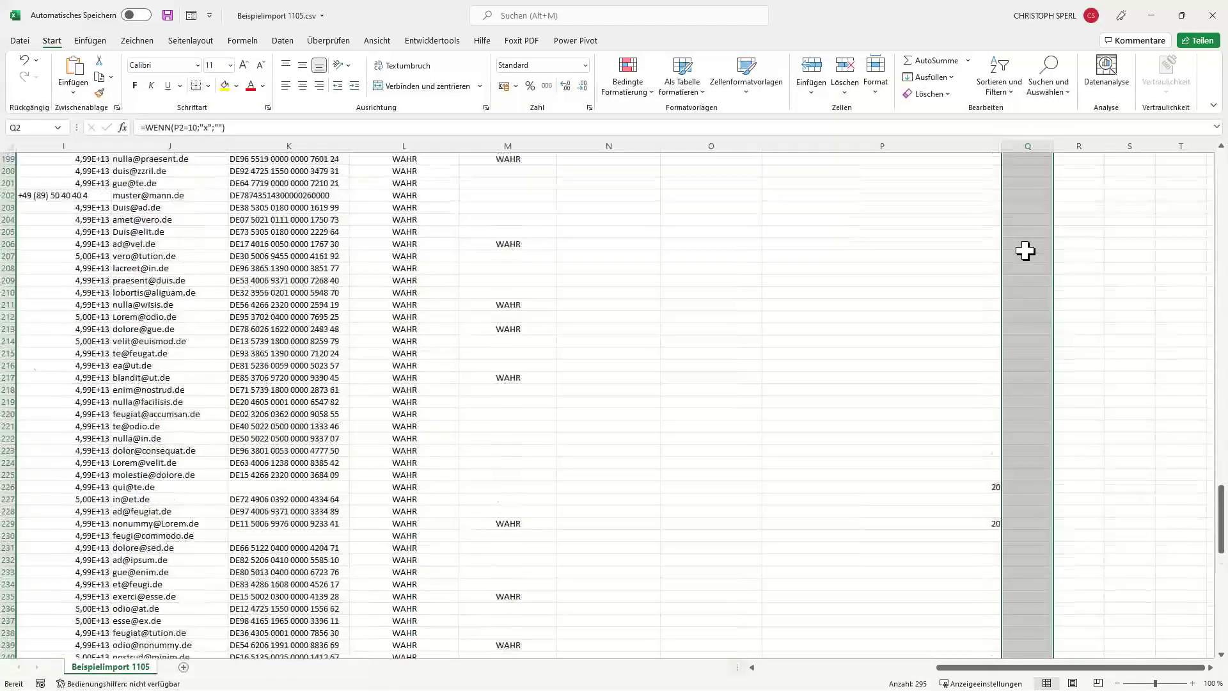
scroll(1026, 251, "down", 15)
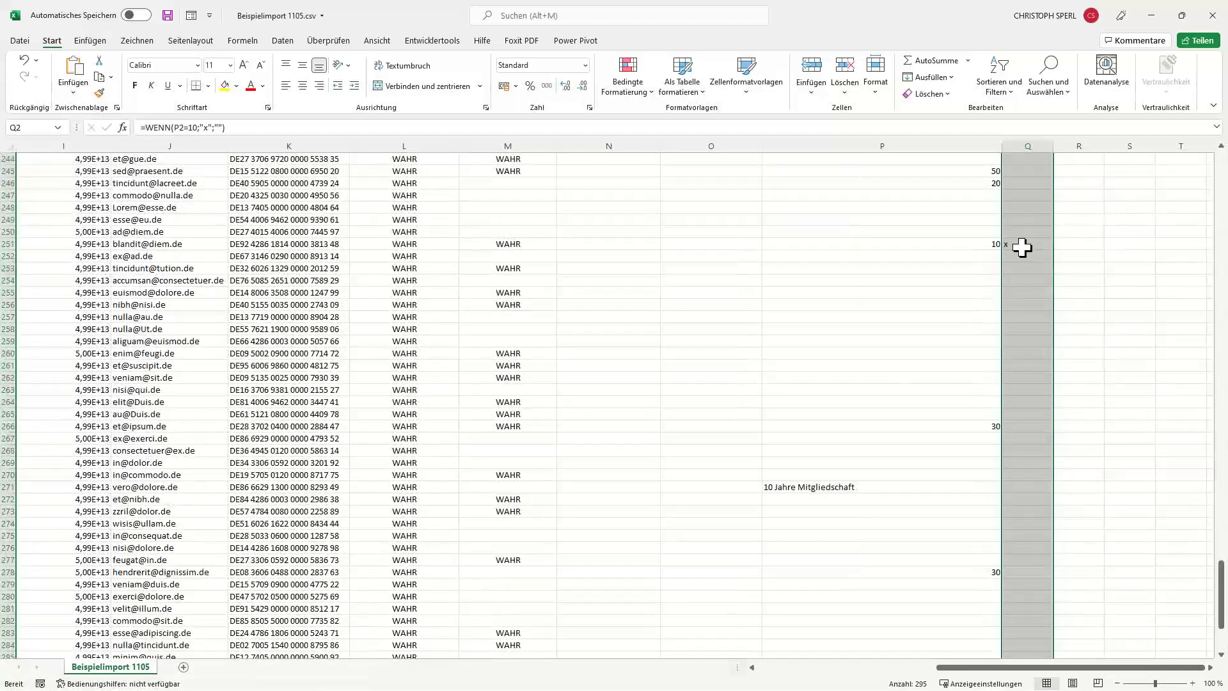
left_click_drag(1211, 569, 1091, 159)
left_click(1081, 160)
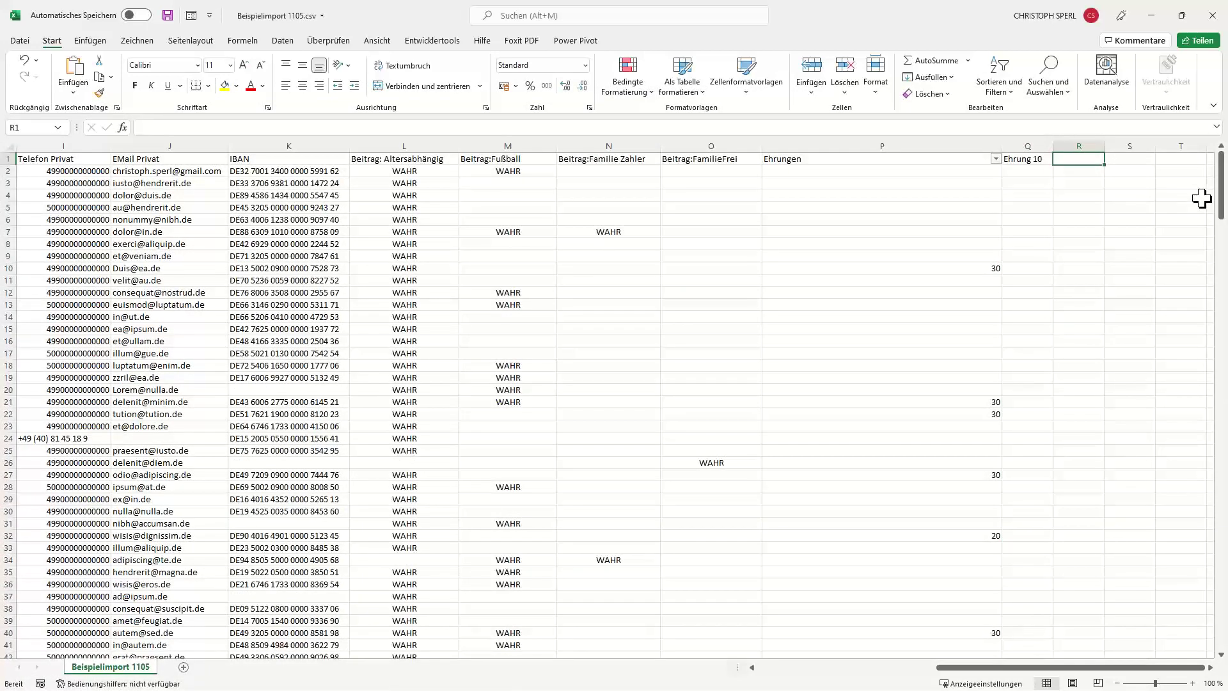
Step: Reduce the "10 Jahre Mitgliedschaft" entry in cell P271 to its year number 10
scroll(1202, 199, "down", 20)
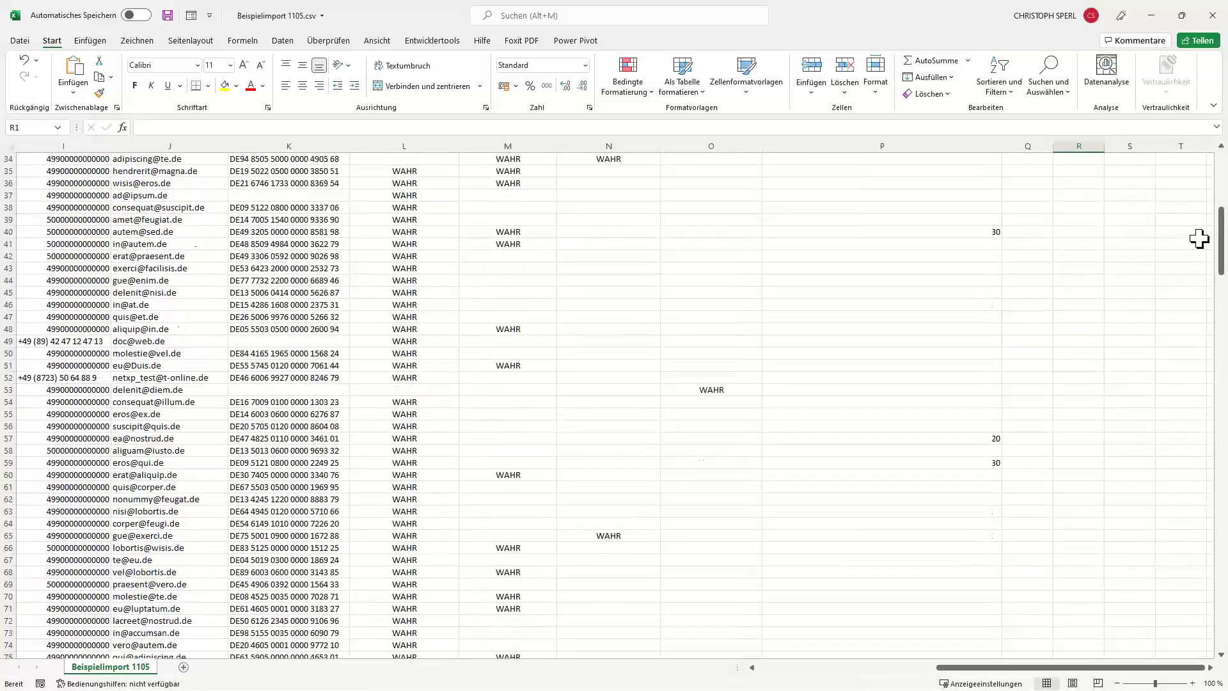
scroll(1172, 267, "down", 20)
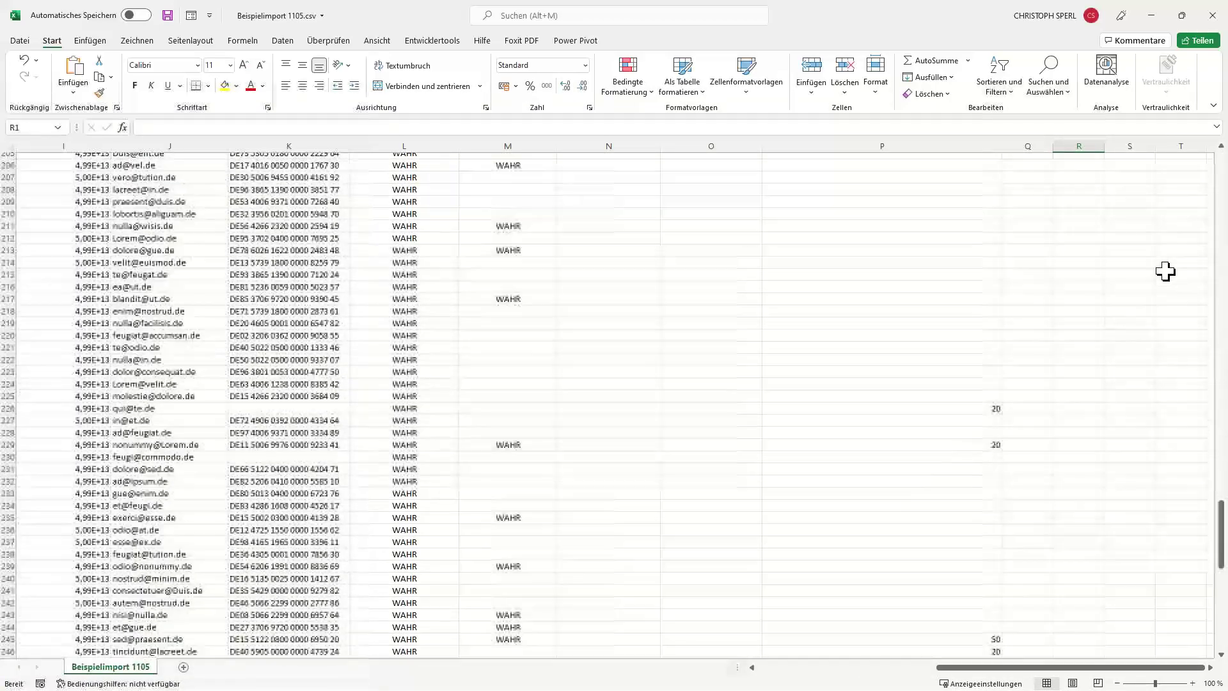
scroll(1165, 276, "down", 3)
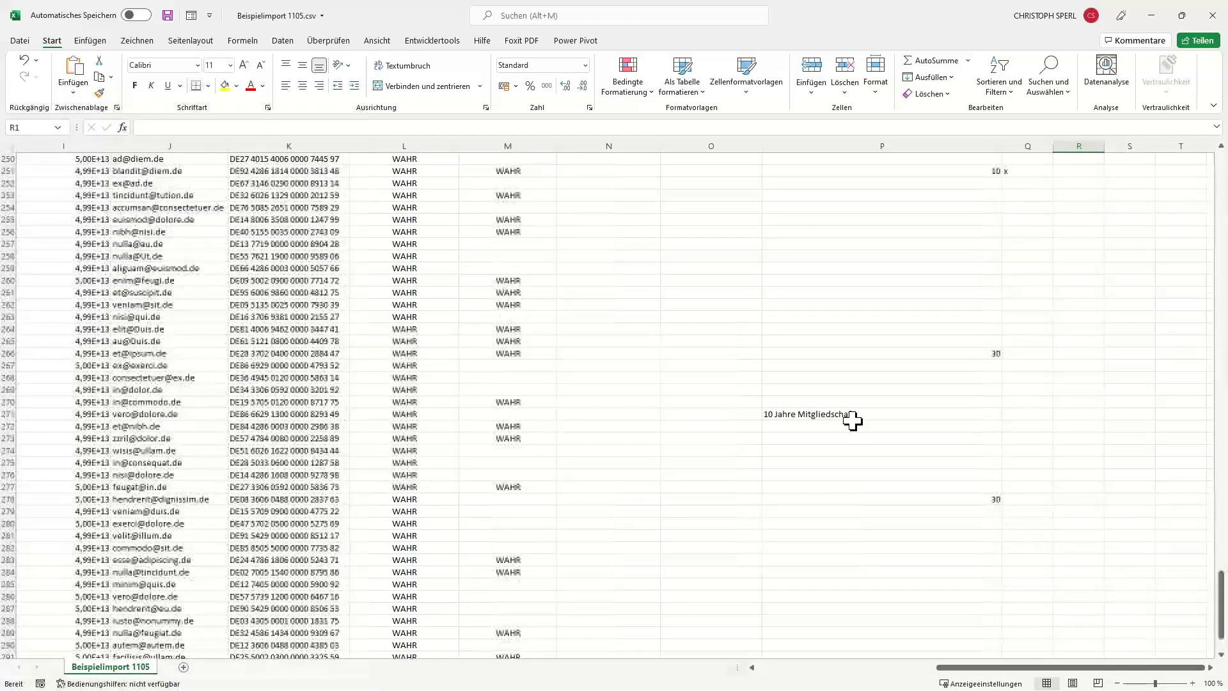
double_click(869, 416)
key("BackSpace")
key("BackSpace")
key("BackSpace")
key("BackSpace")
key("BackSpace")
key("BackSpace")
key("BackSpace")
key("BackSpace")
key("BackSpace")
key("BackSpace")
key("BackSpace")
key("BackSpace")
key("BackSpace")
key("BackSpace")
key("BackSpace")
key("BackSpace")
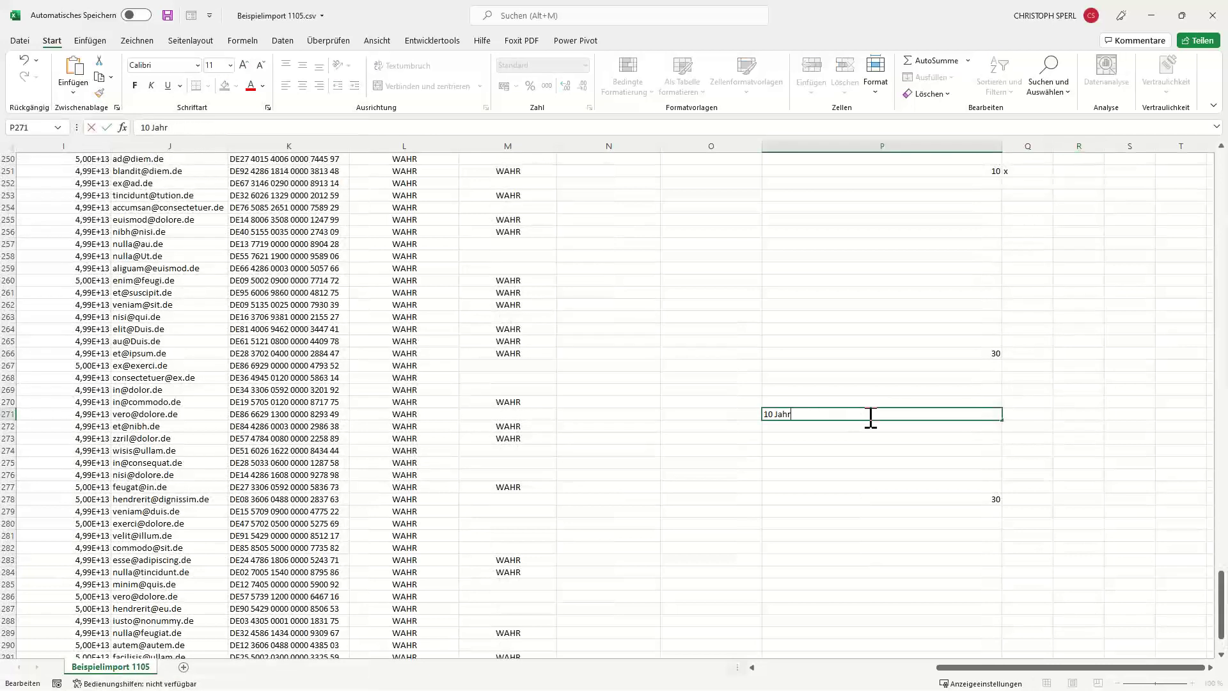
key("Return")
Step: Enter the header "Ehrung30" in cell R1, beside the Ehrung 10 header
scroll(985, 411, "down", 8)
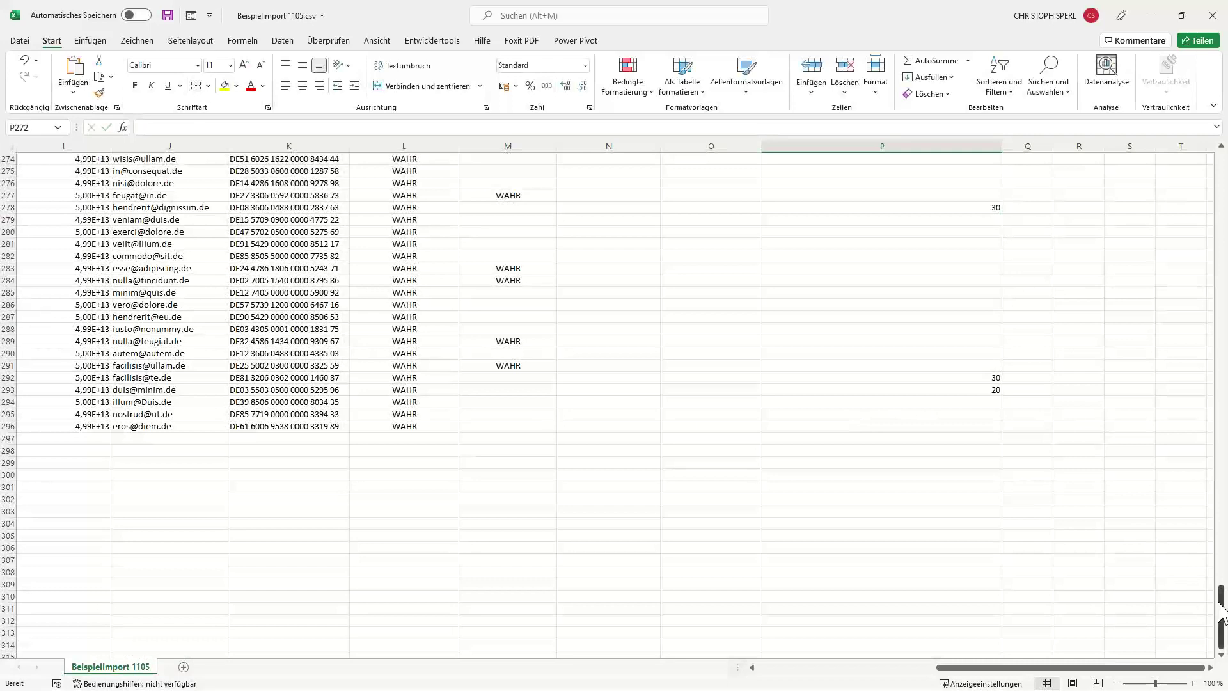
left_click_drag(1221, 614, 1193, 429)
left_click_drag(1200, 163, 1203, 156)
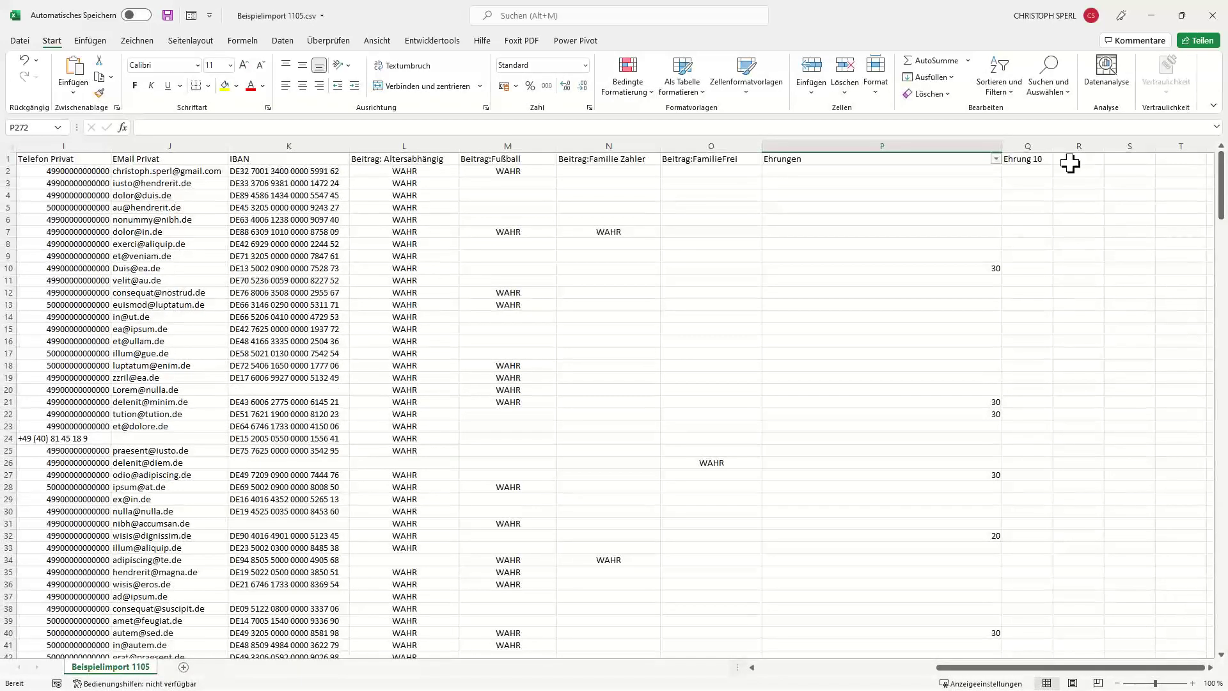
left_click(1078, 158)
type("Ehrung30")
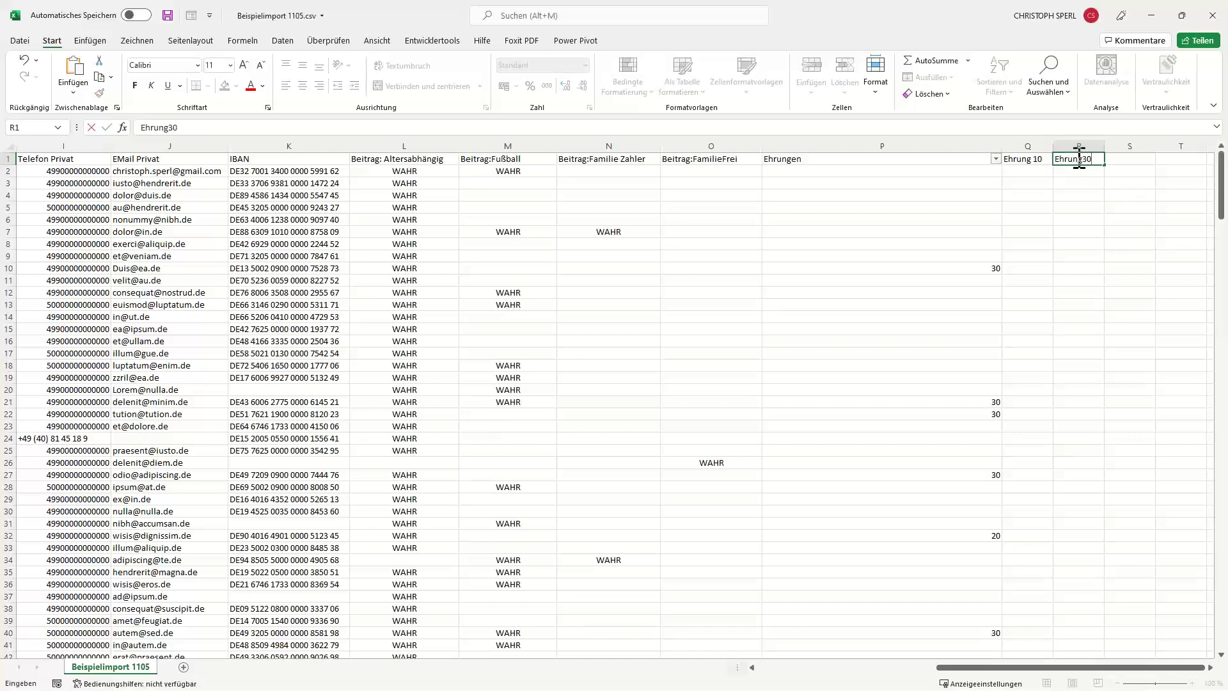
key("Return")
Step: Make the column reference in Q2's formula absolute so that it reads =WENN($P2=10;"x";"")
left_click(1043, 175)
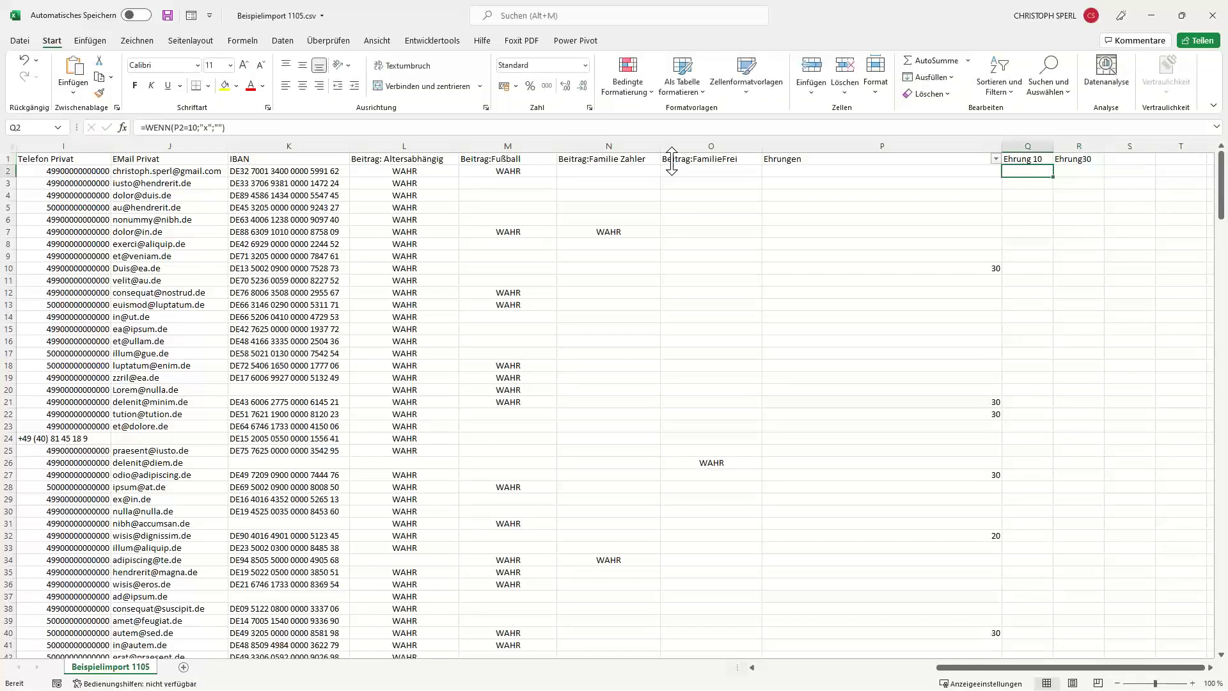
left_click(169, 127)
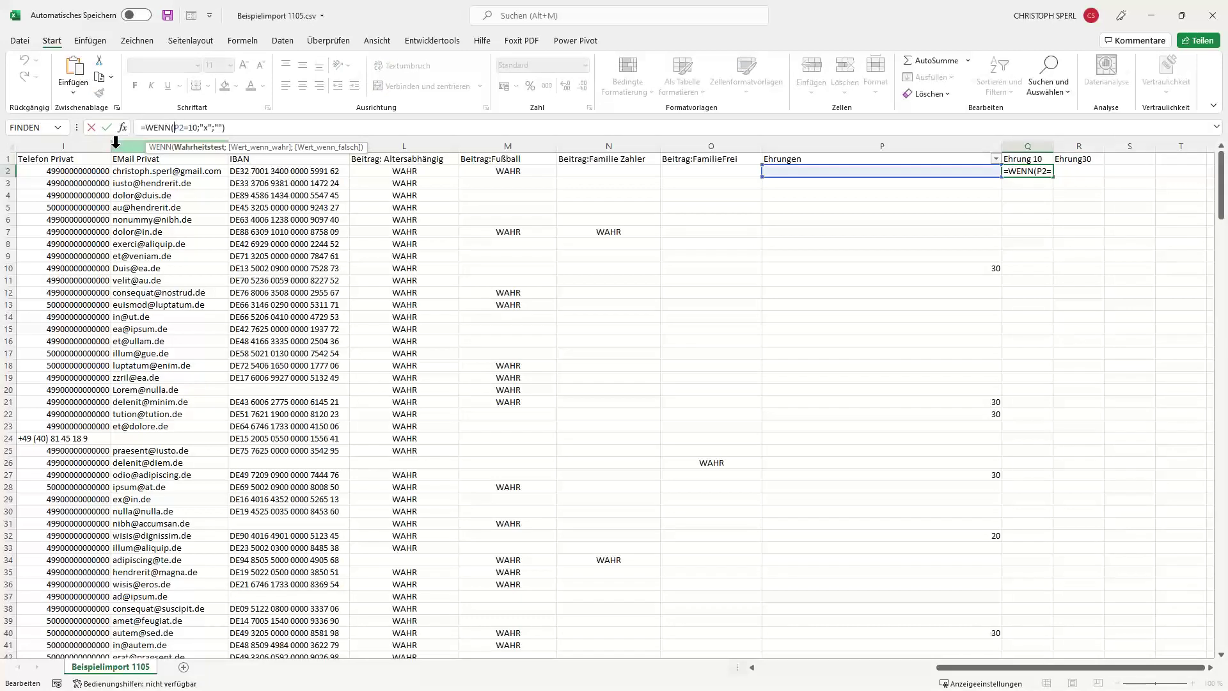
key("F4")
key("F4")
key("ctrl+Return")
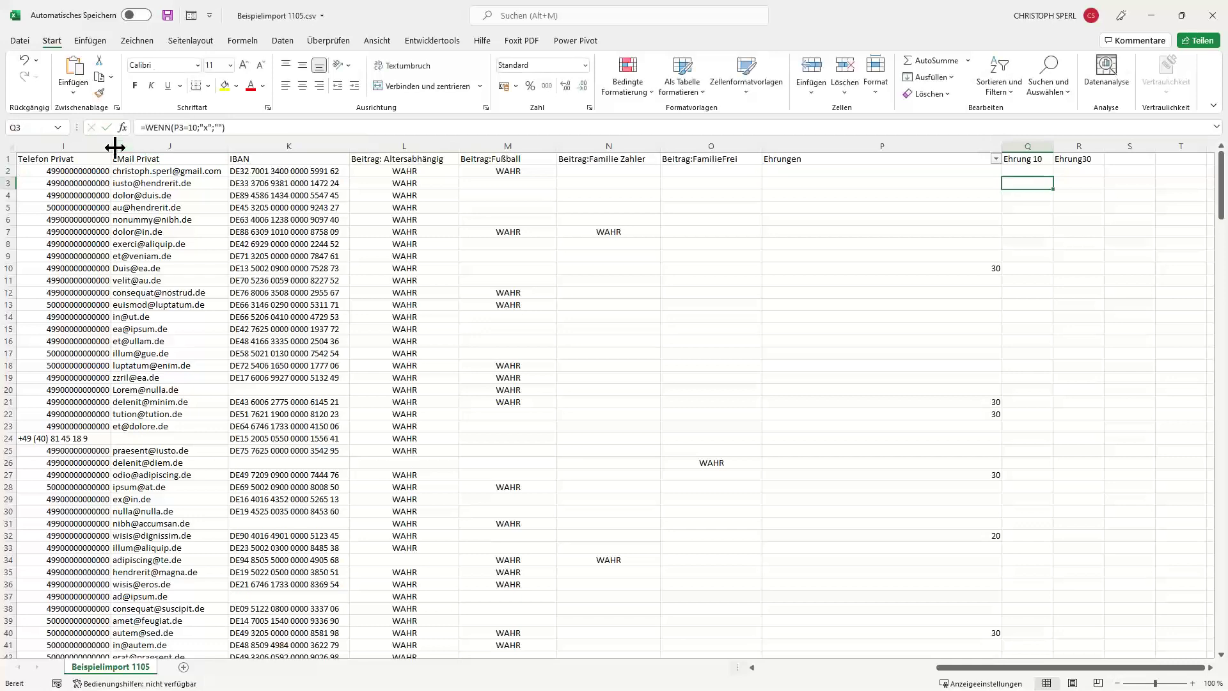
Step: Copy Q2's formula into R2, change it to =WENN($P2=30;"x";"") and fill it down to the last member row
left_click_drag(1057, 178, 1087, 172)
left_click(1075, 172)
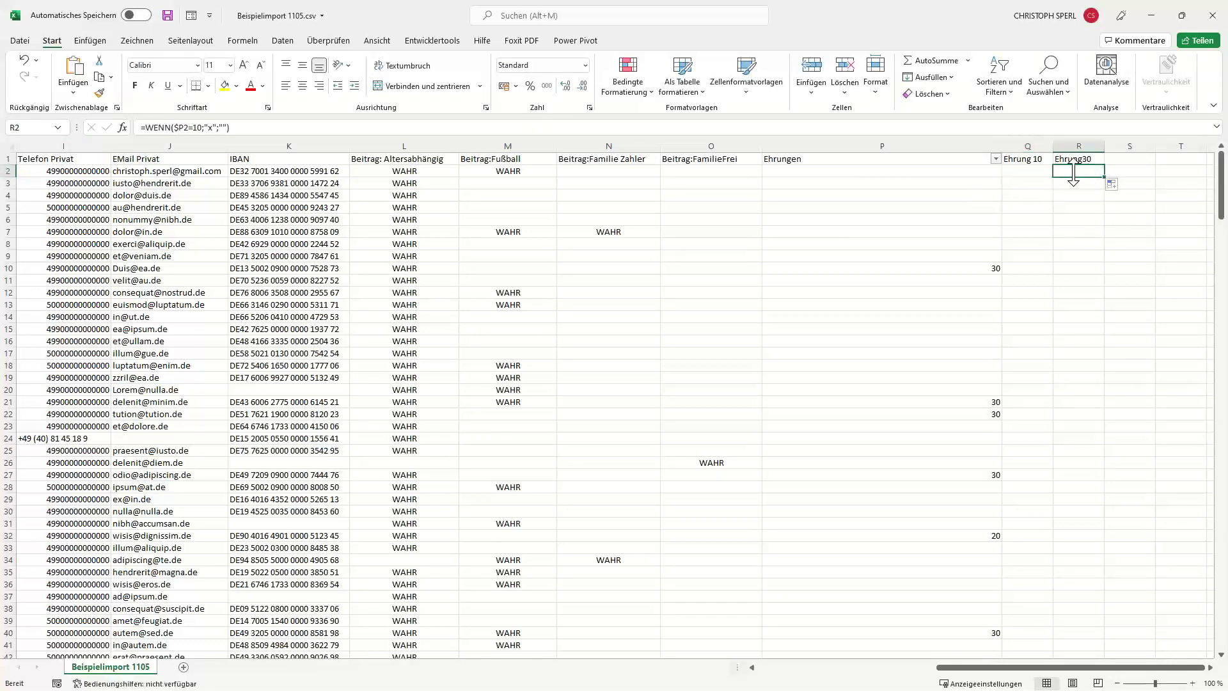
left_click(199, 127)
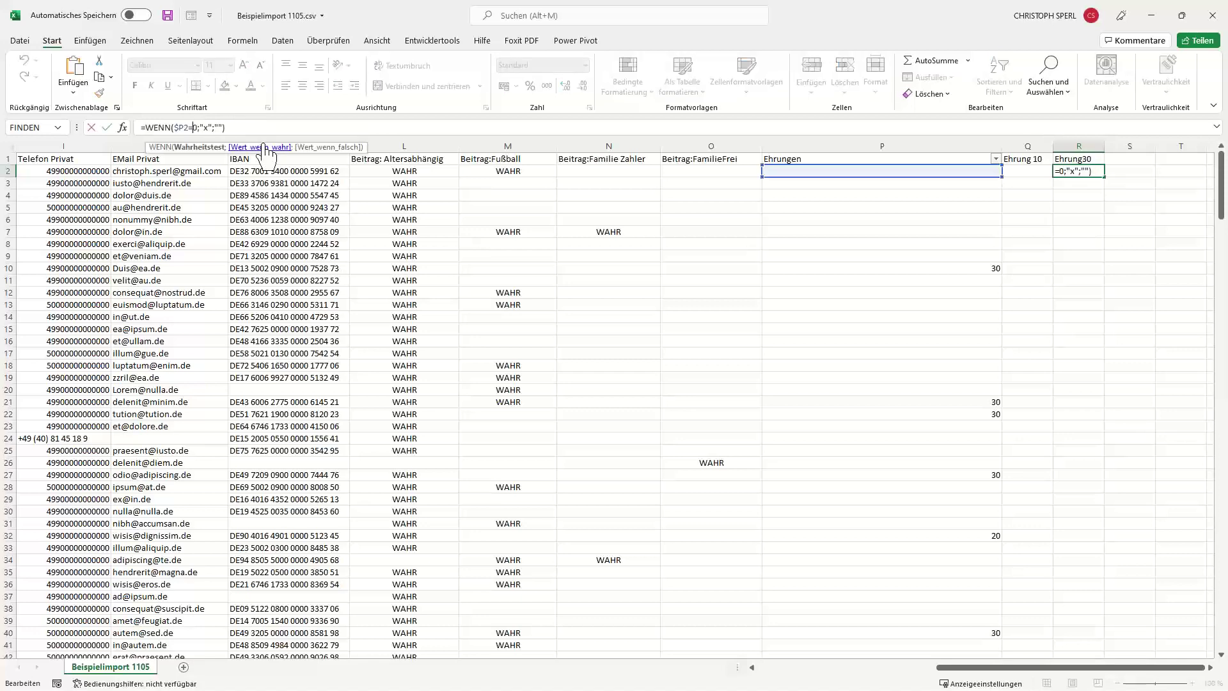
key("BackSpace")
type("3")
key("Return")
left_click(1092, 173)
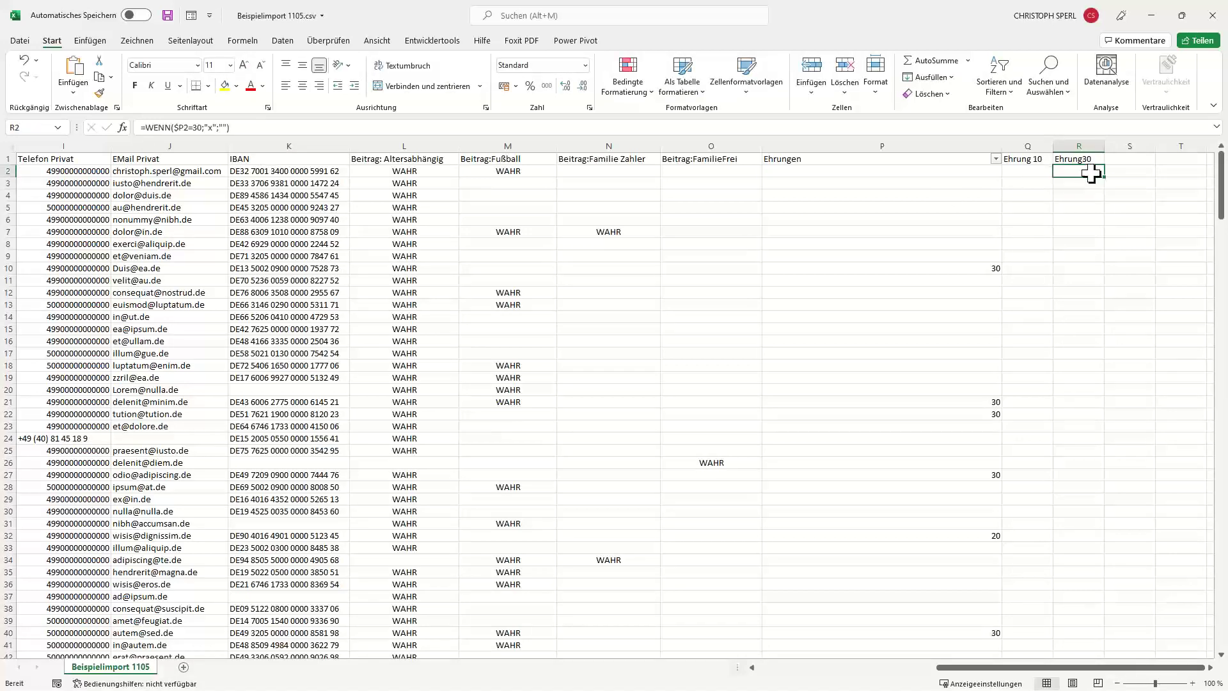
double_click(1105, 178)
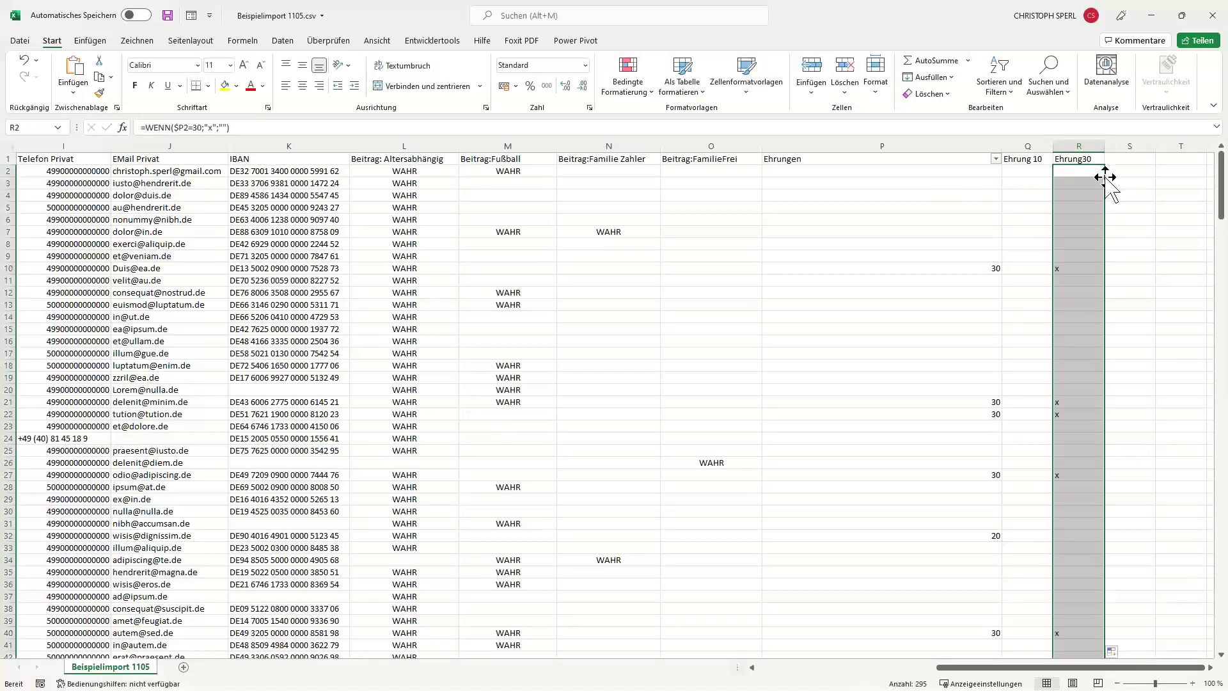
Step: Enter the header "Ehrung50" in cell S1, beside the Ehrung30 header
left_click(1088, 159)
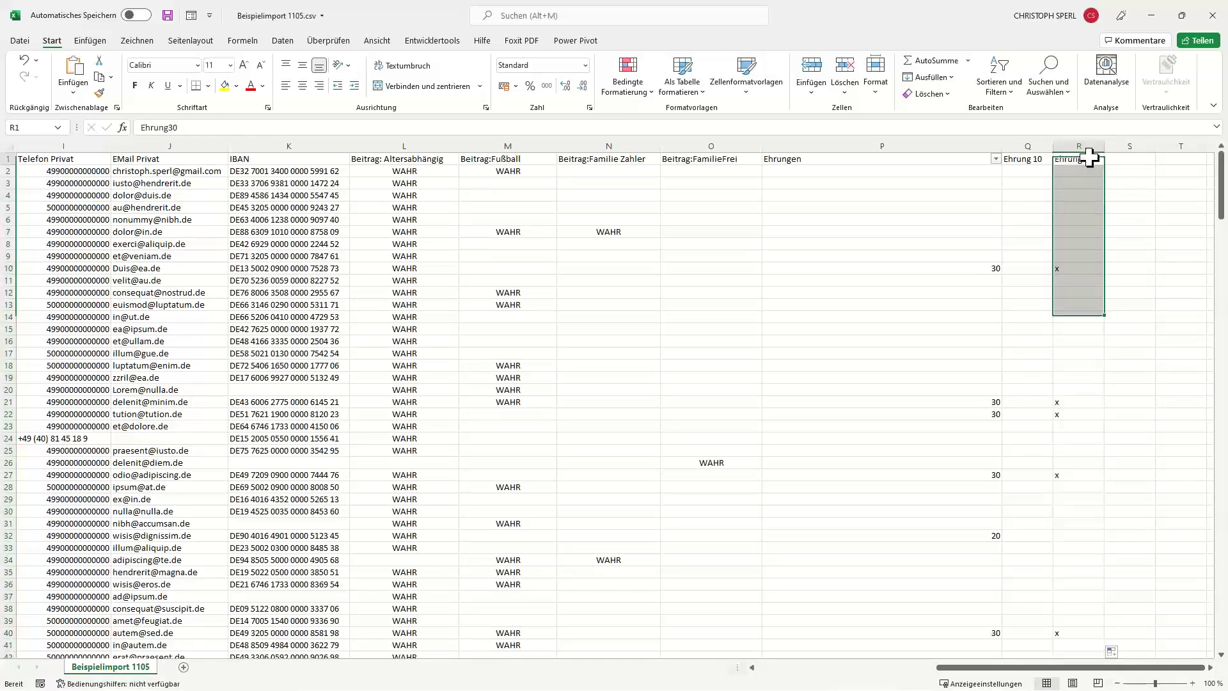
left_click(1124, 158)
type("Ehrung")
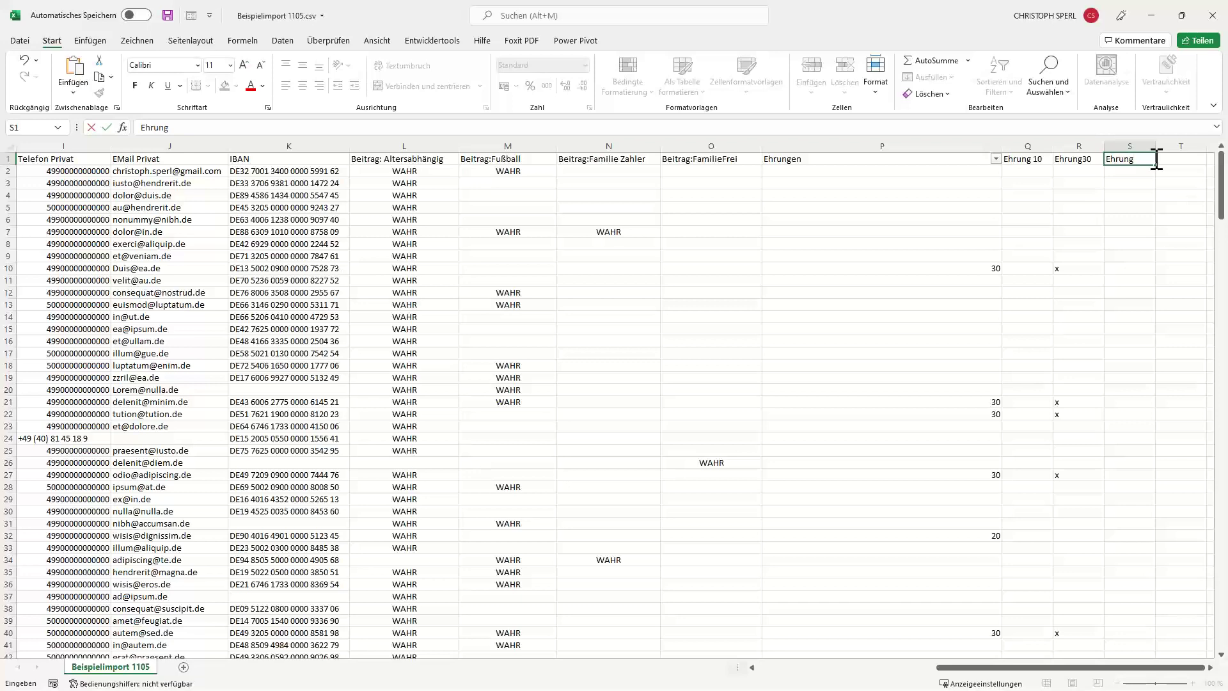
key("ctrl+Return")
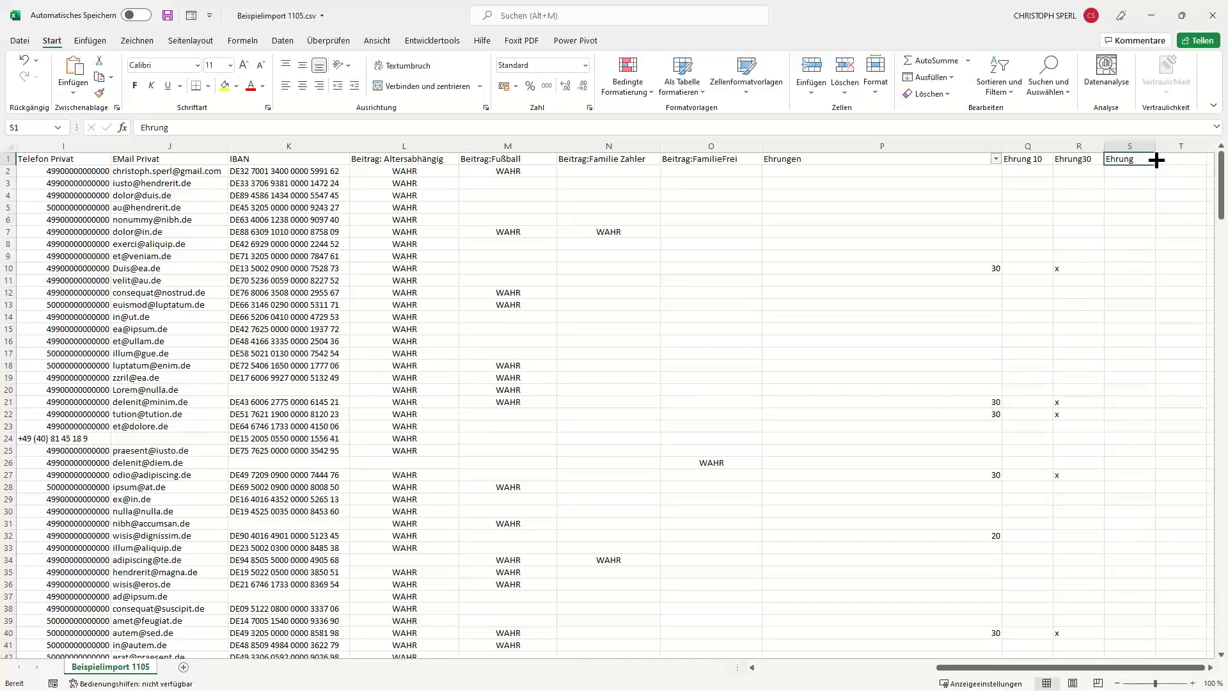
key("F2")
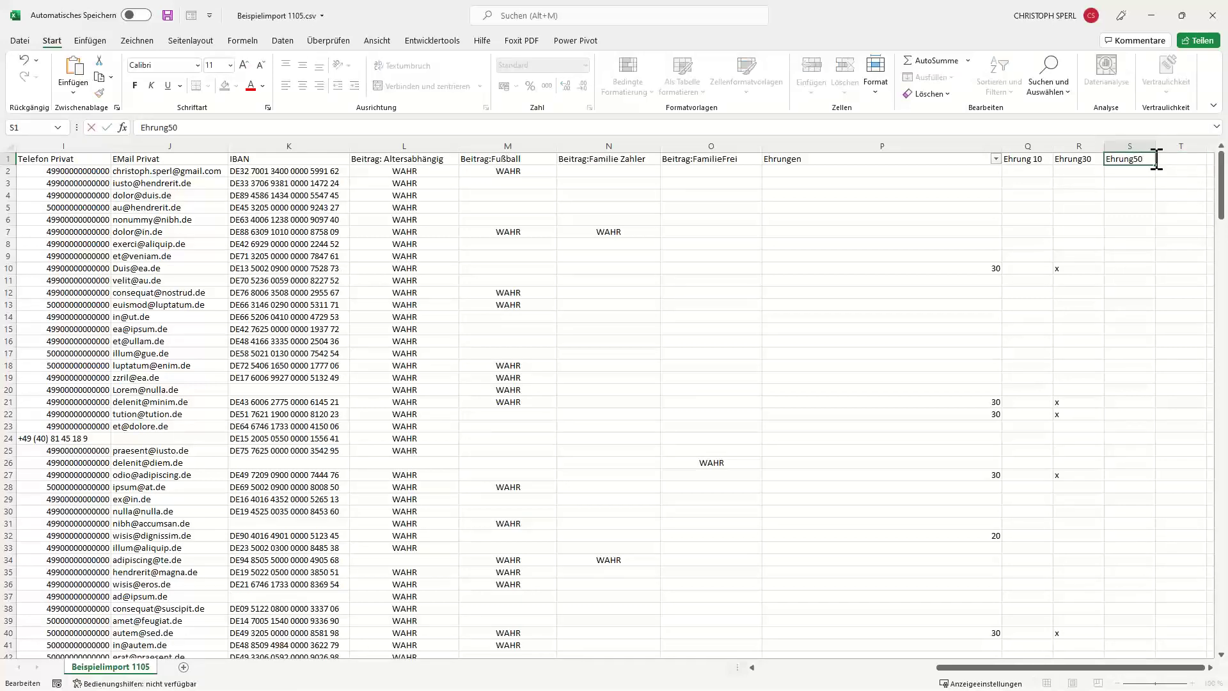
key("Return")
Step: Copy R2's formula into S2, change it to =WENN($P2=50;"x";"") and fill it down to the last member row
key("Left")
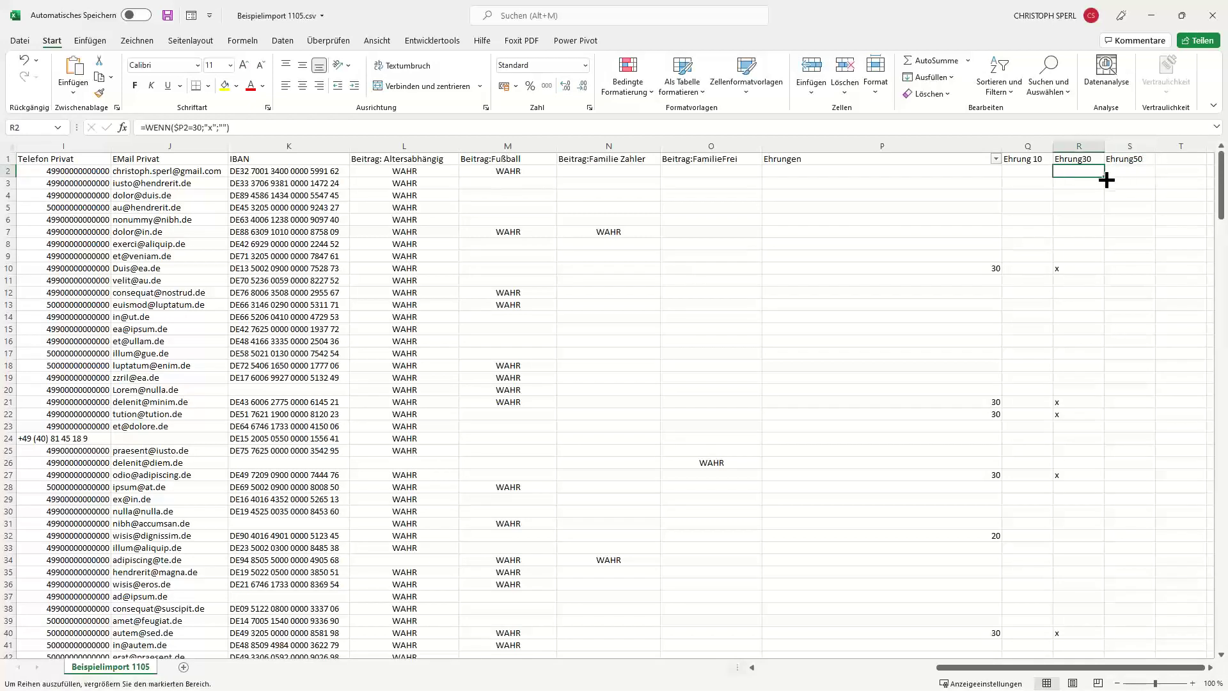
left_click_drag(1107, 179, 1140, 172)
left_click(1140, 172)
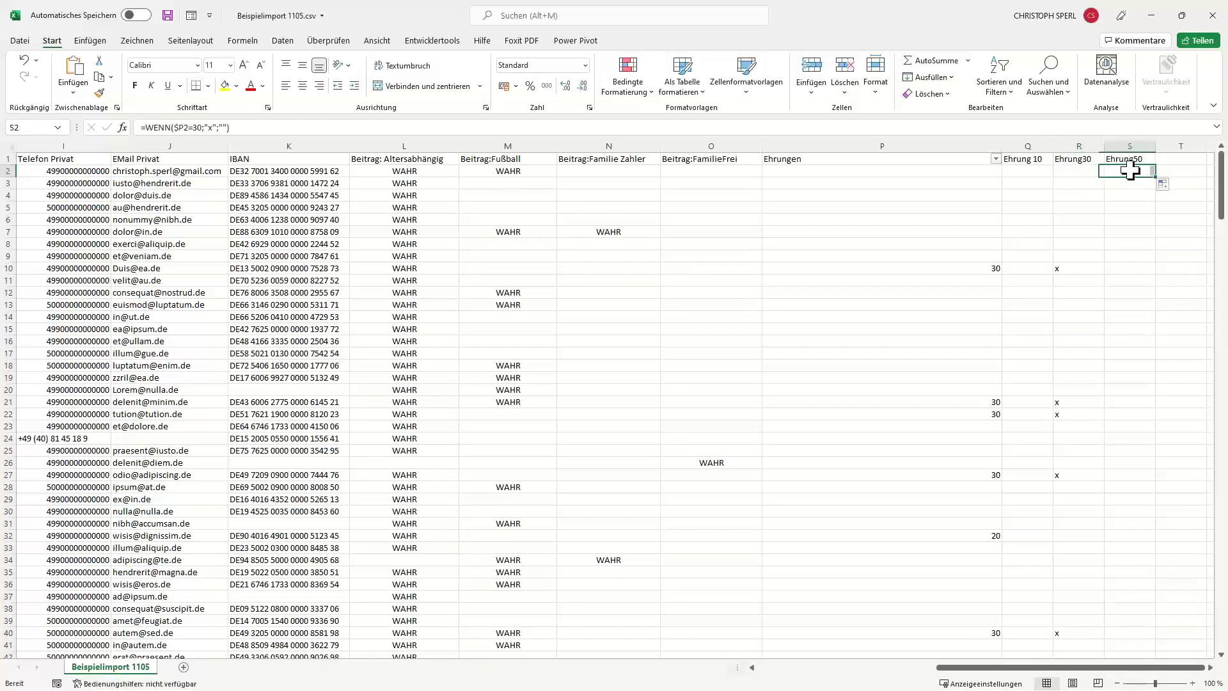
left_click(196, 127)
key("BackSpace")
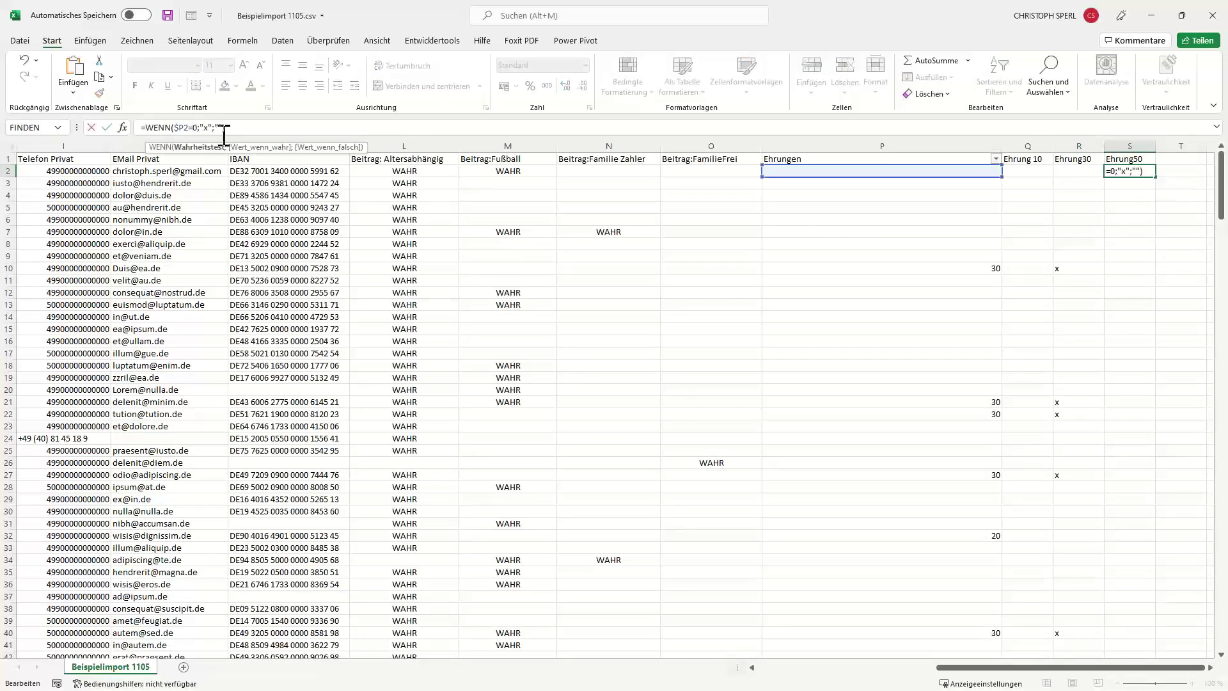
type("5")
key("ctrl+Return")
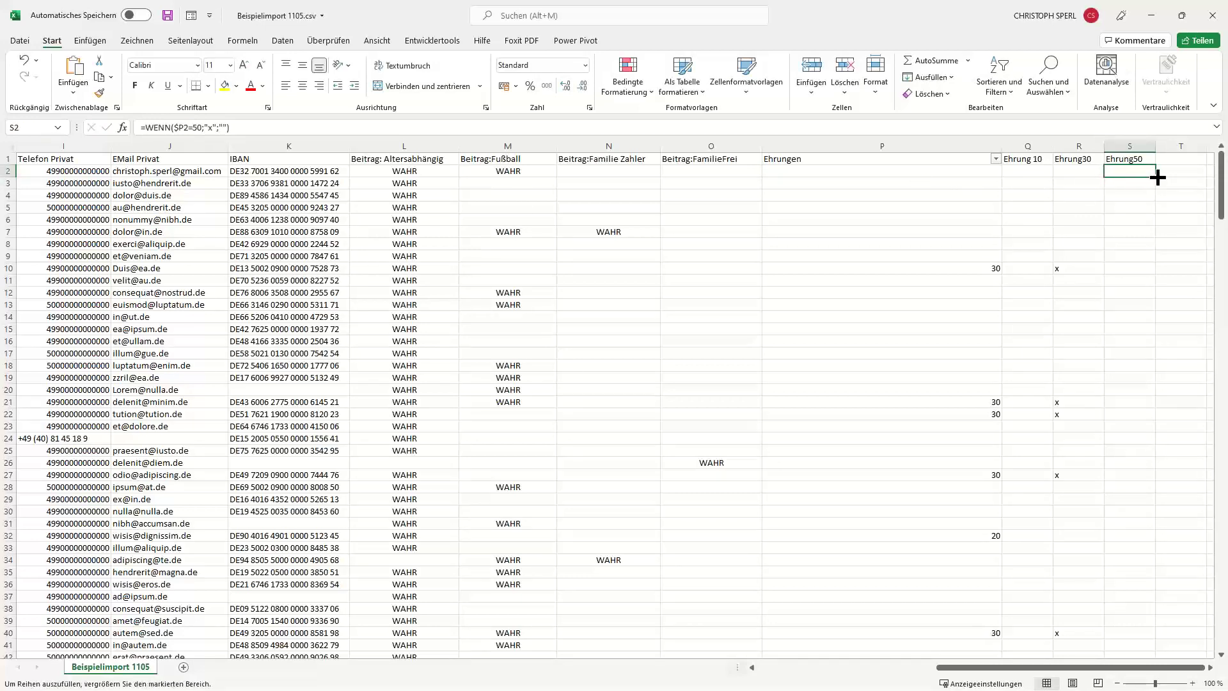
double_click(1158, 178)
Step: Inspect the three Ehrung marker formulas in row 128, where the Ehrungen column lists two year numbers
scroll(1133, 252, "down", 11)
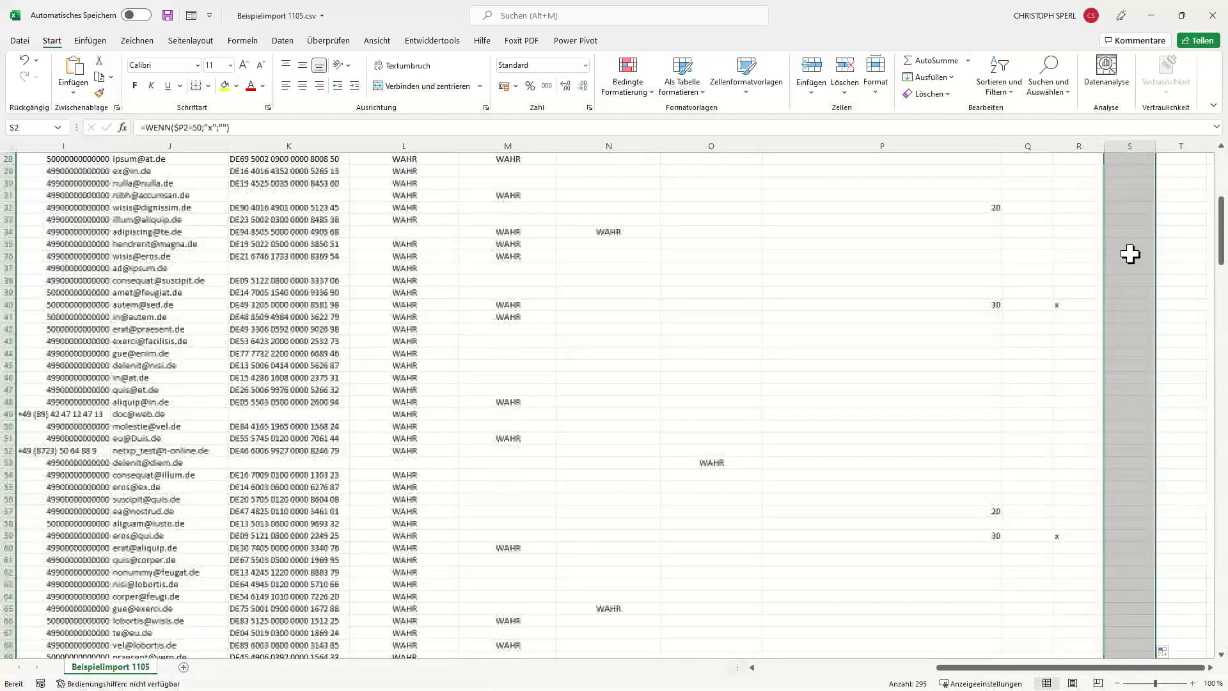
scroll(1130, 258, "down", 20)
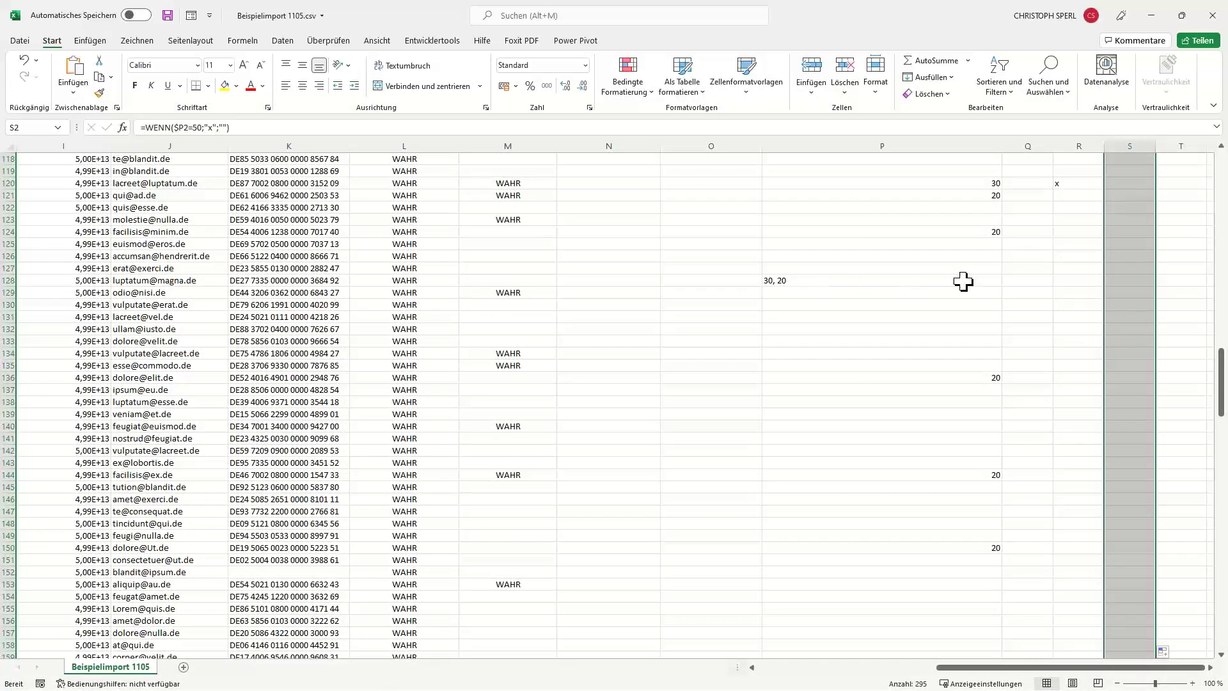
left_click(1017, 281)
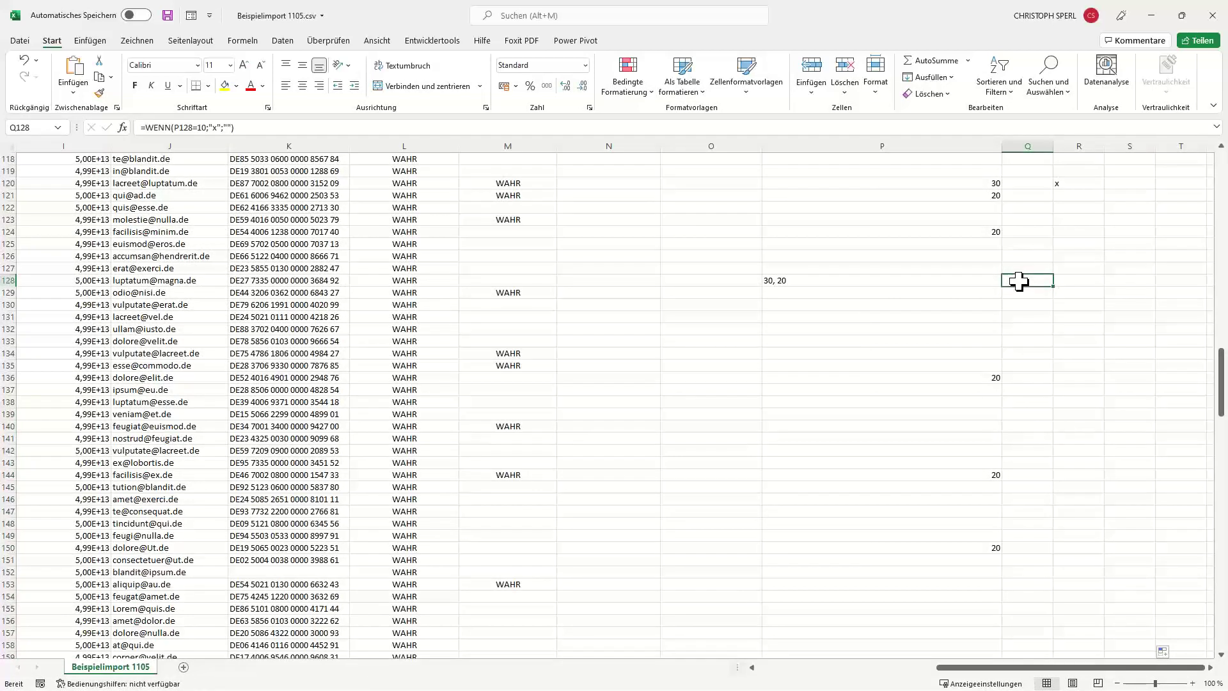
key("Right")
key("Right")
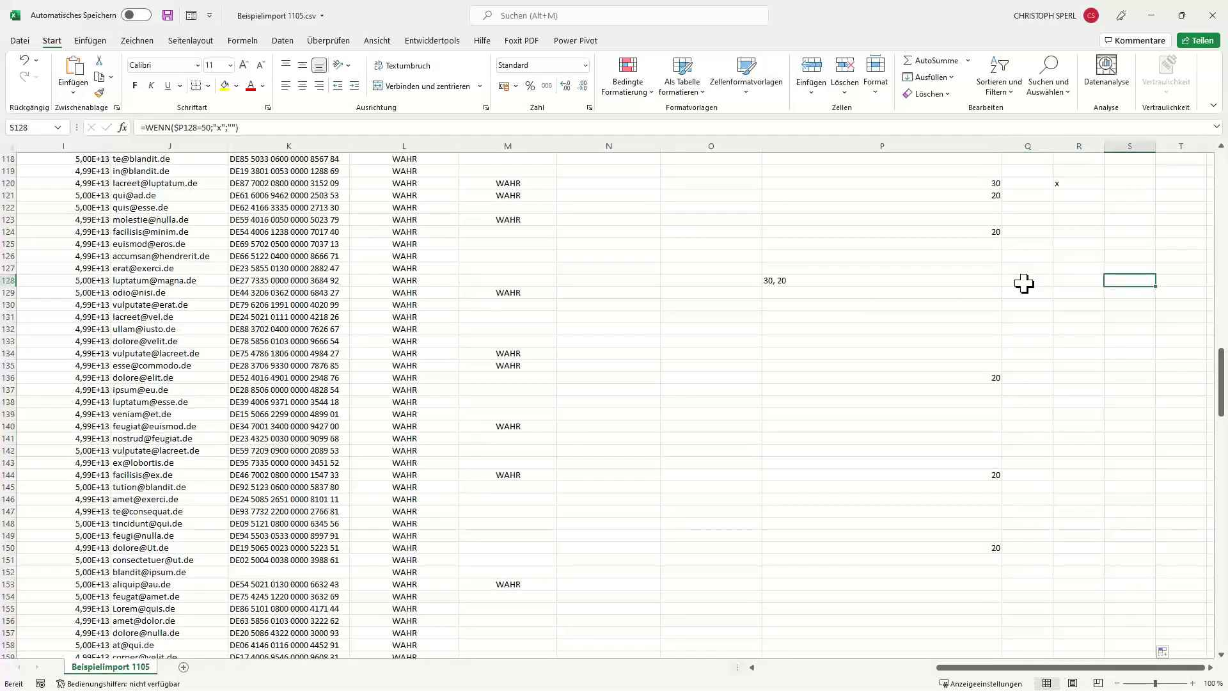
Step: Shorten the "30, 20" entry in cell P128 to the single year number 30
left_click_drag(1225, 394, 1213, 138)
left_click_drag(1225, 211, 1198, 365)
double_click(792, 416)
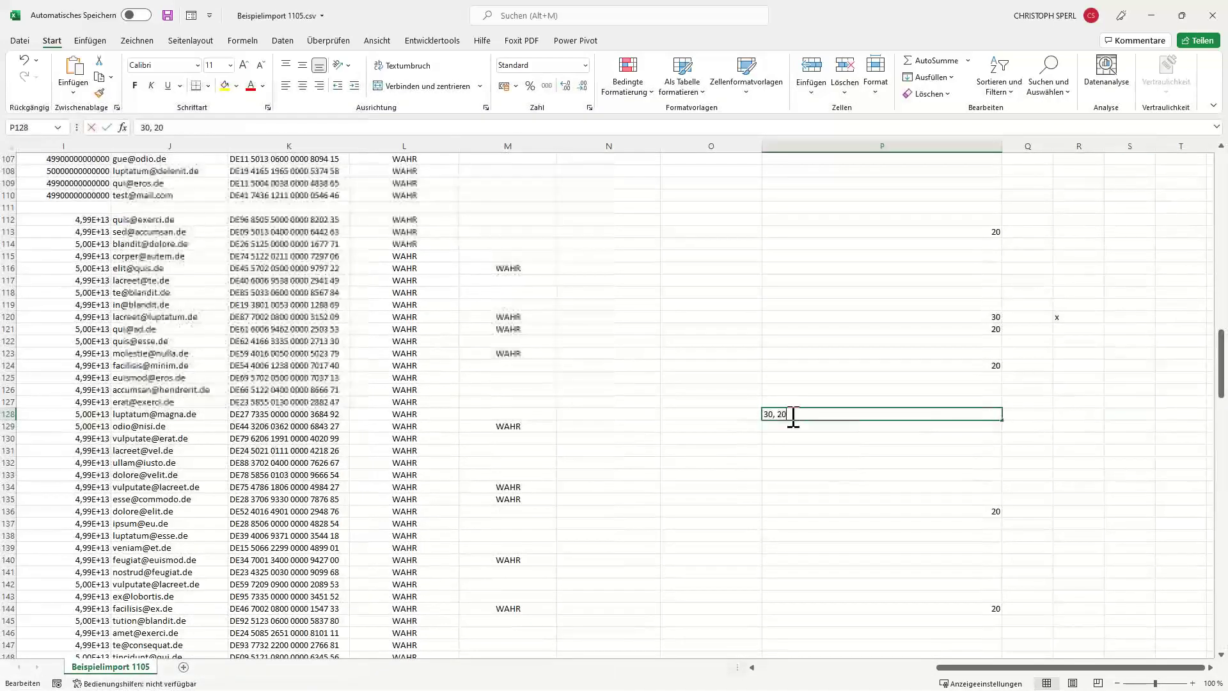
key("BackSpace")
key("BackSpace")
key("Return")
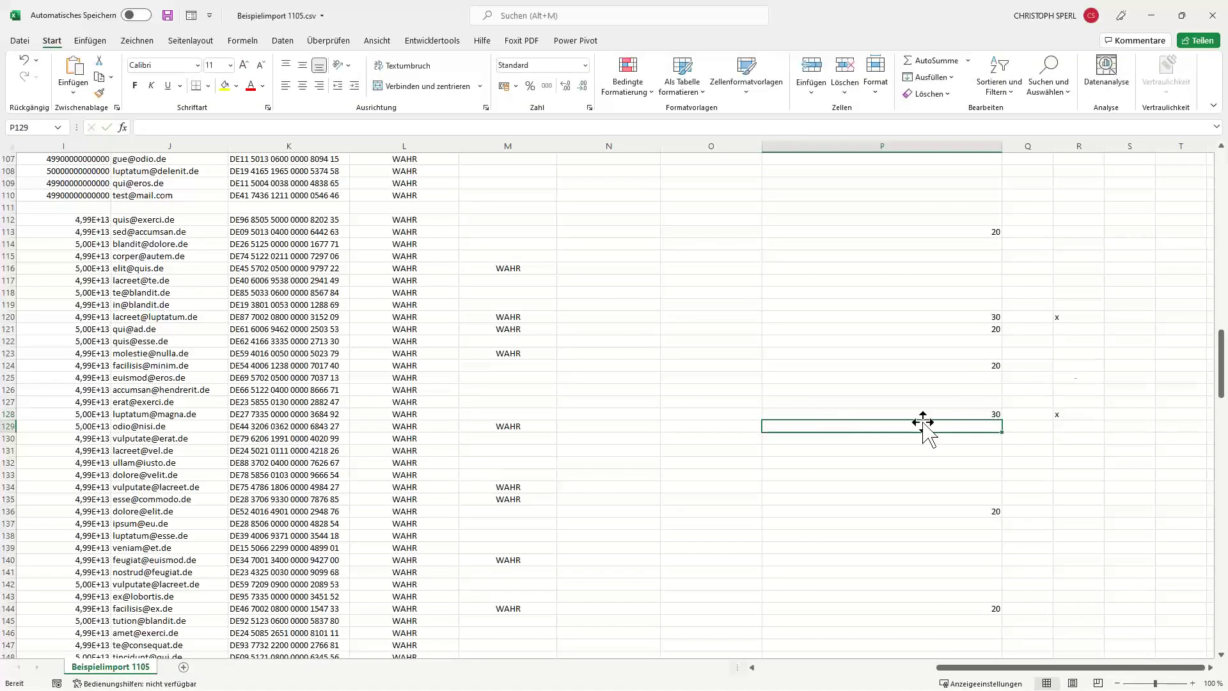
Step: Review the Ehrungen entries and their markers in the rows below row 128
scroll(1180, 369, "down", 5)
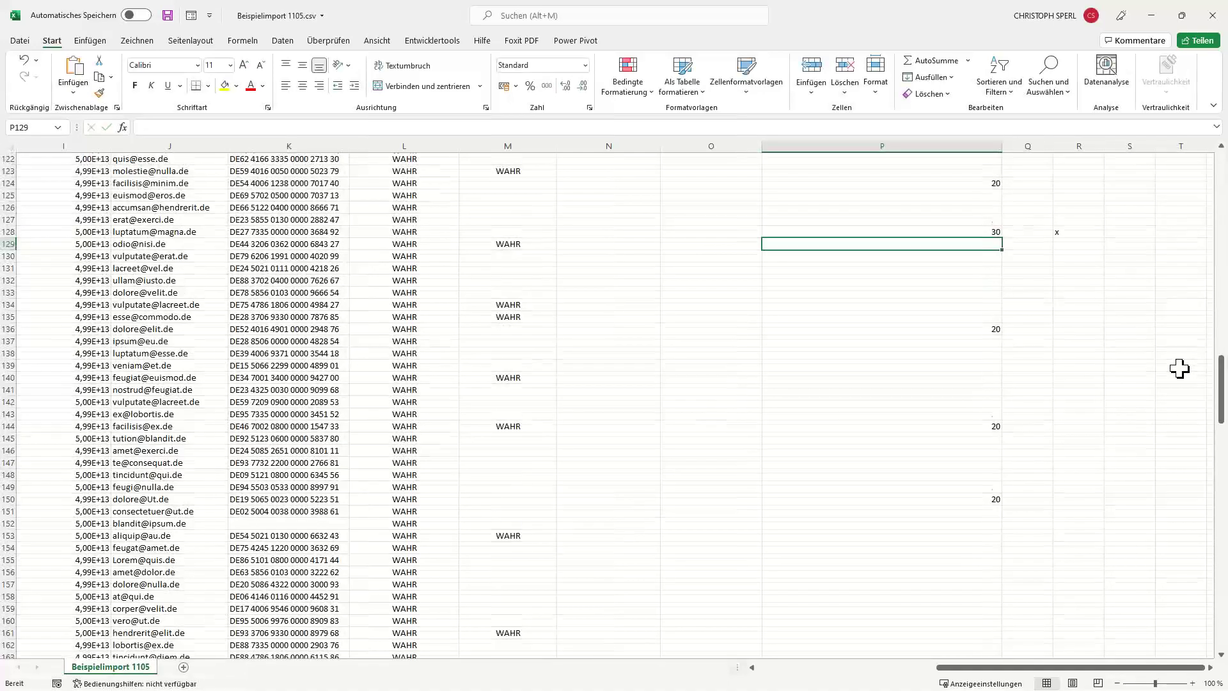
scroll(1180, 369, "down", 13)
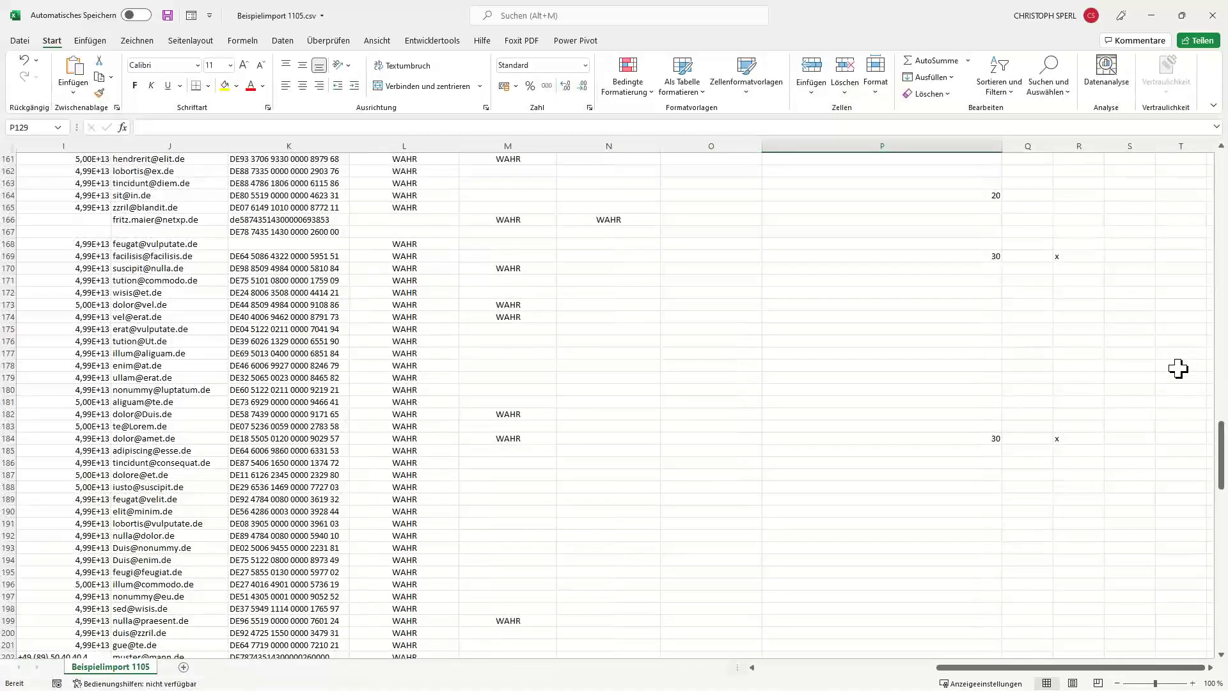
scroll(1086, 277, "up", 8)
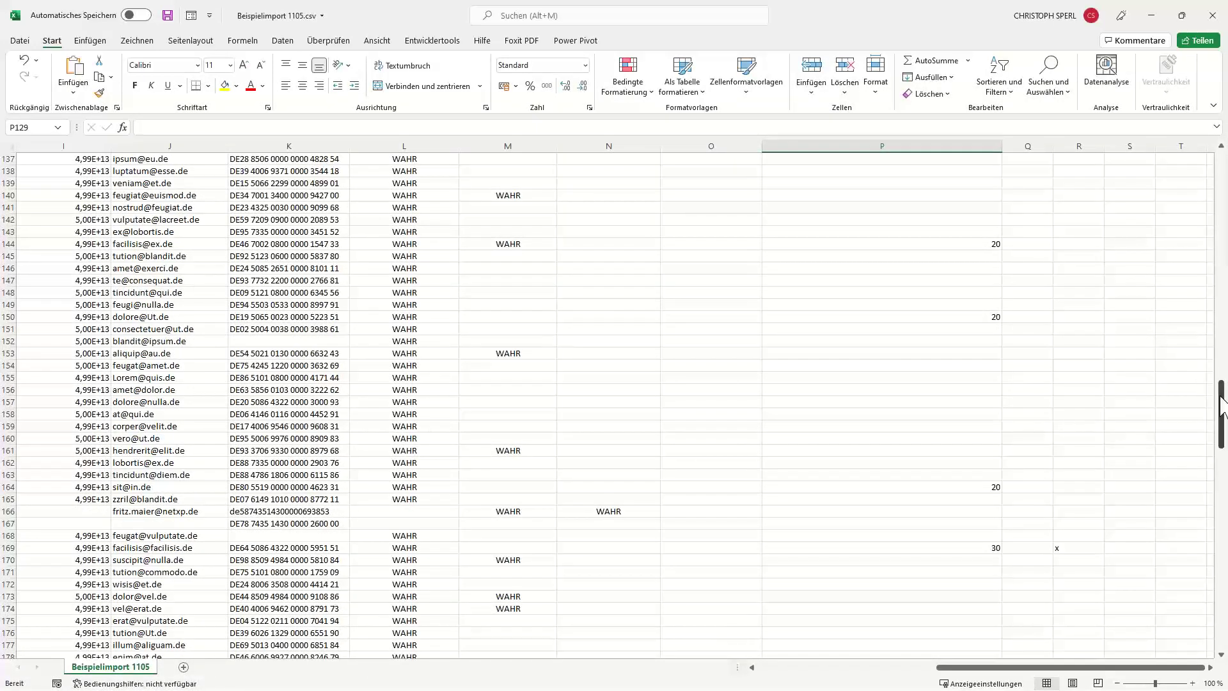
Step: Add the column header Ehrung20 in cell T1, beside the Ehrung50 marker column
left_click_drag(1221, 398, 1208, 136)
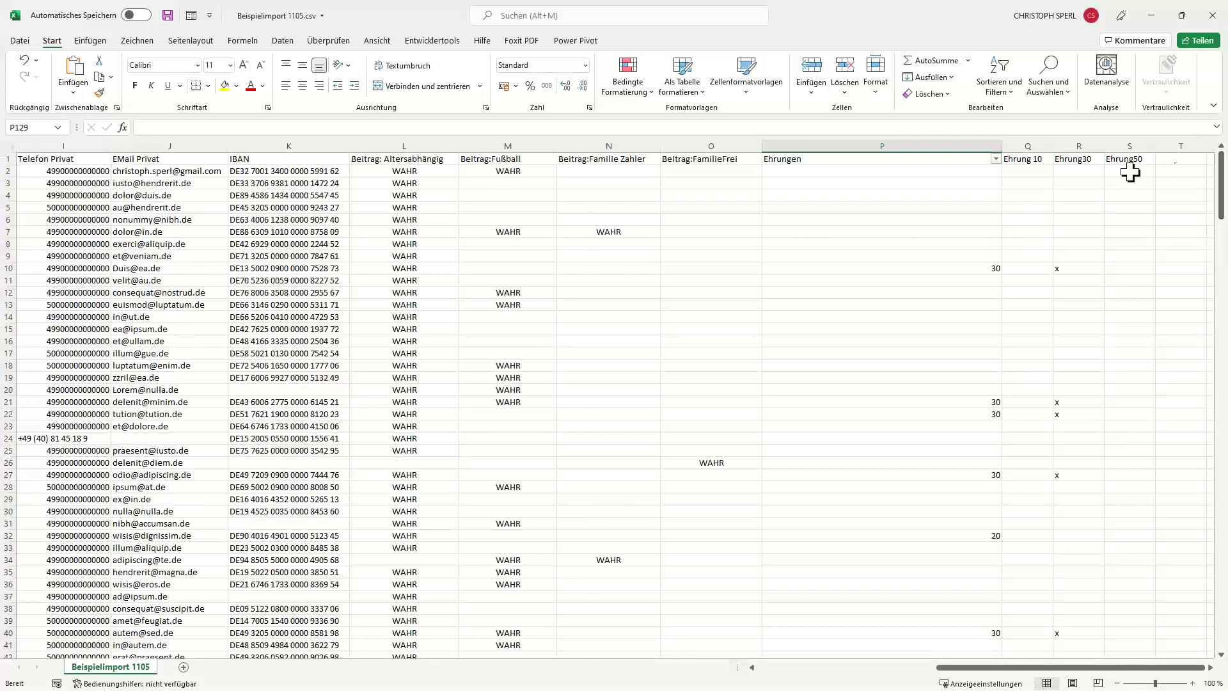
left_click(1186, 160)
type("Ehrung20")
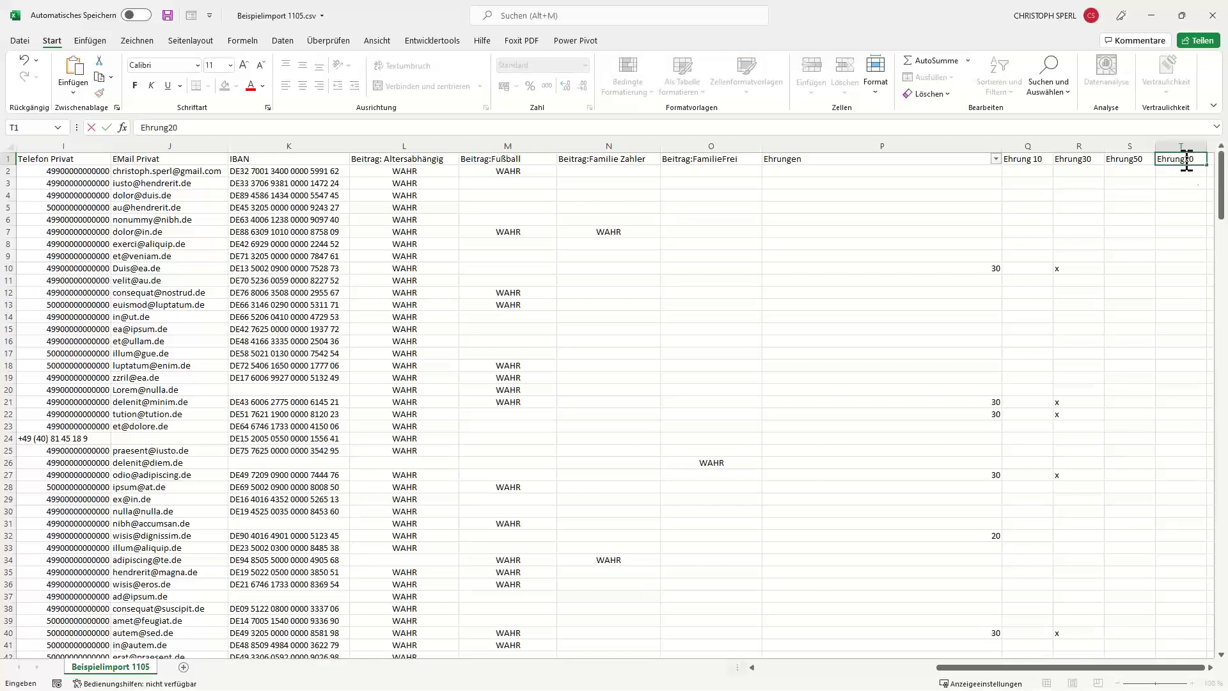
Step: Copy S2's formula into T2, change it to =WENN($P2=20;"x";"") and fill it down to the last member row
left_click(1145, 171)
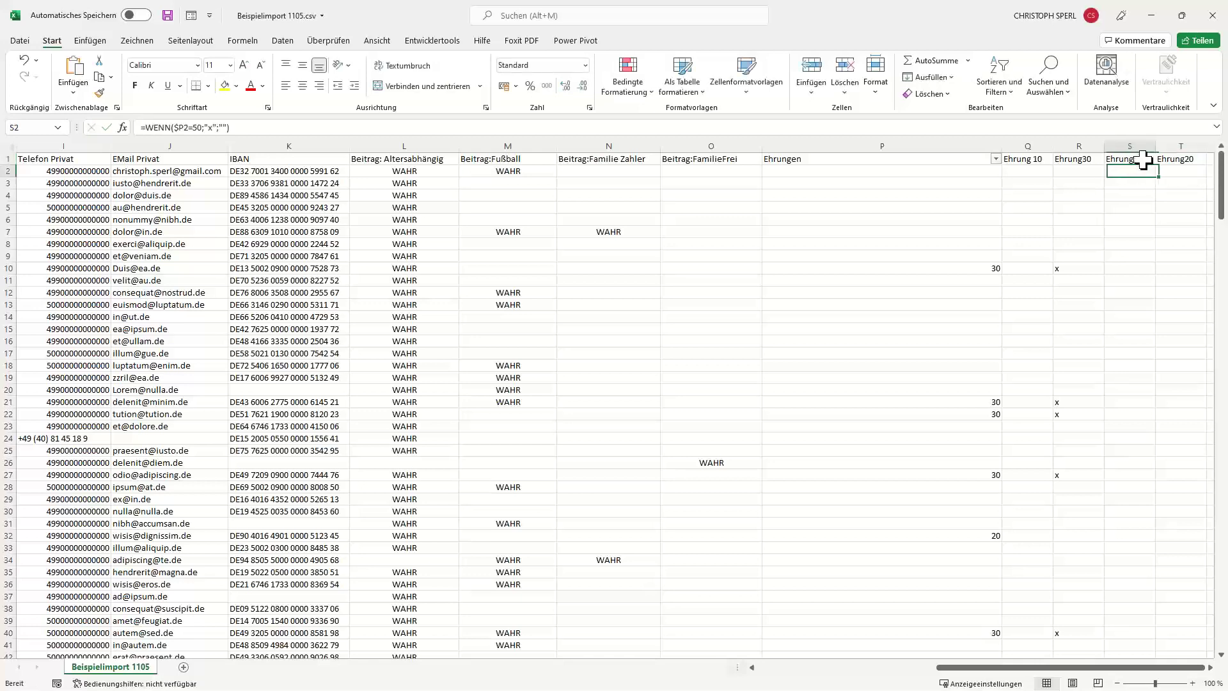
left_click_drag(1158, 178, 1190, 173)
left_click(1180, 171)
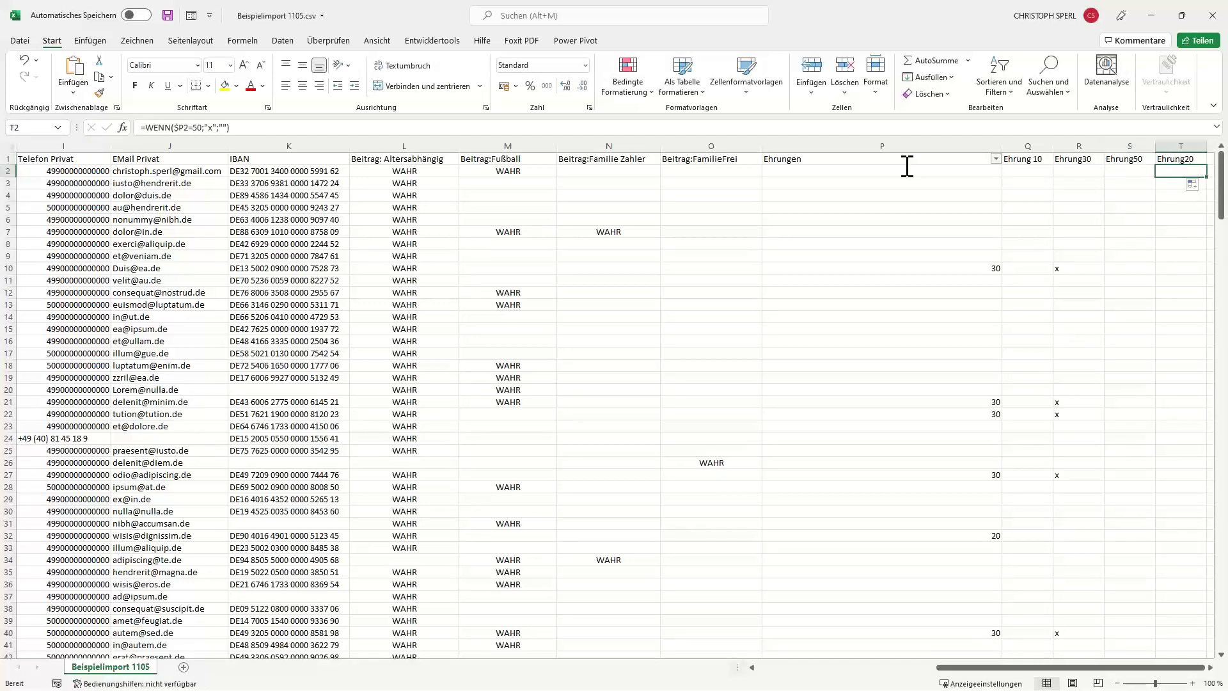
left_click(195, 128)
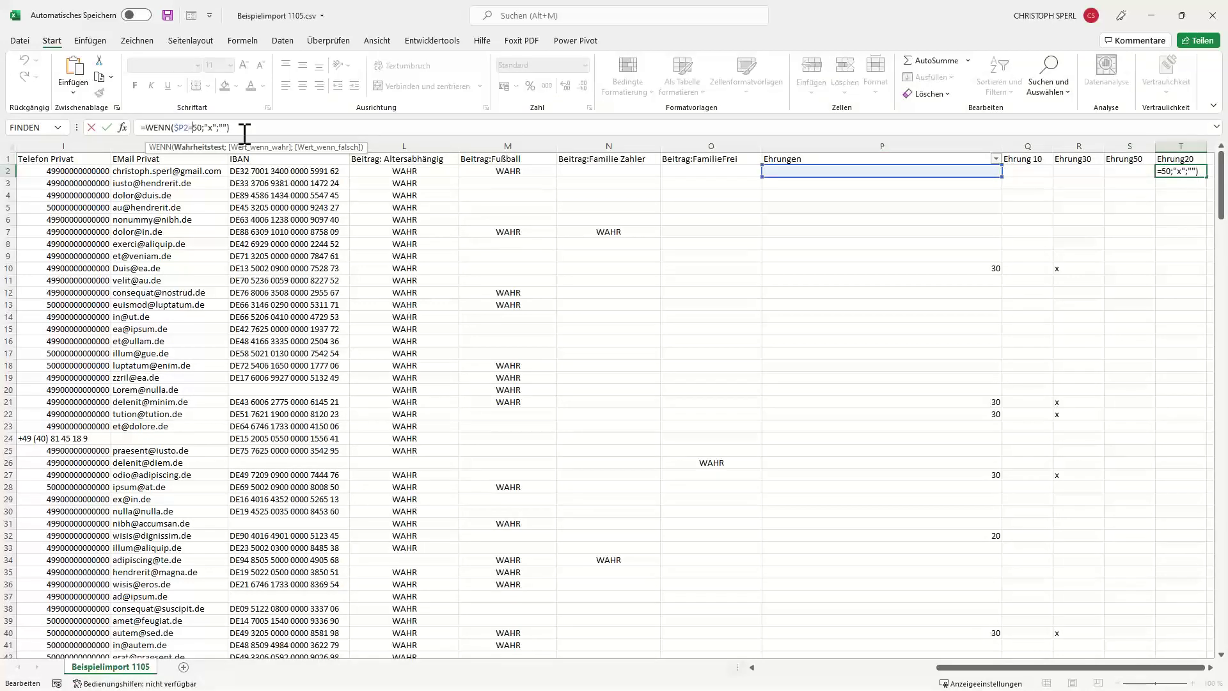
type("2")
left_click(1189, 174)
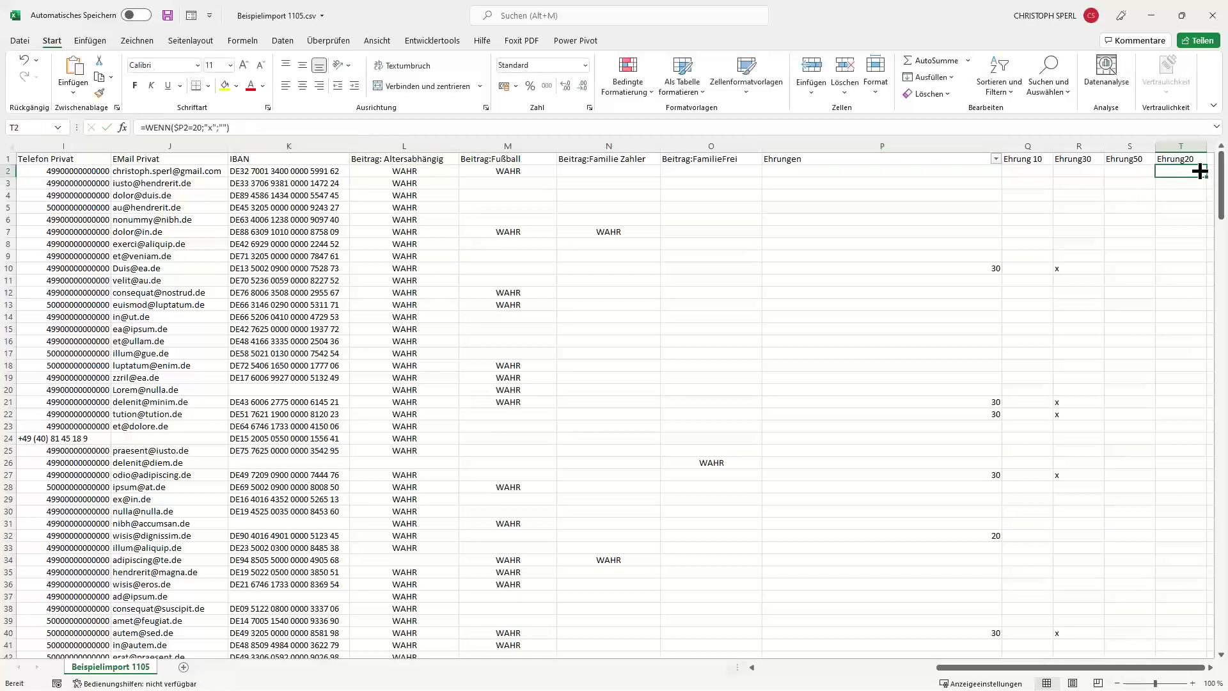
double_click(1207, 181)
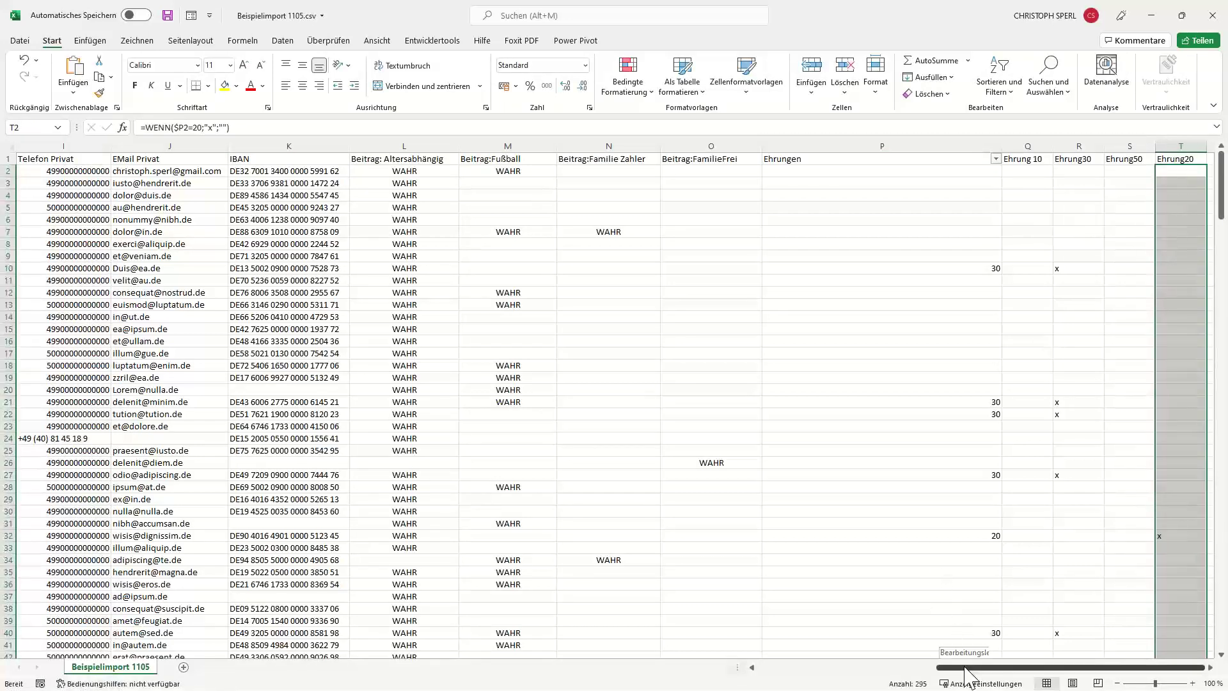
left_click_drag(1222, 191, 1179, 647)
left_click_drag(1155, 138, 1158, 135)
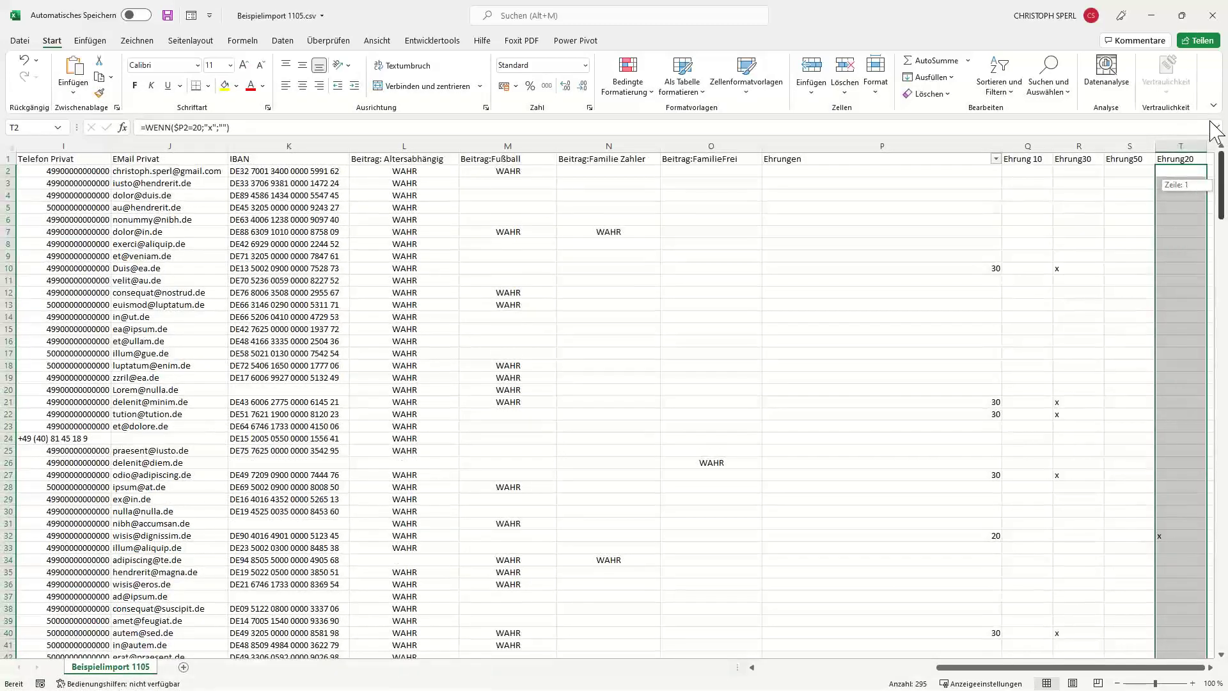
Step: Replace the formulas in the four Ehrung marker columns Q to T with their plain values
left_click_drag(1028, 145, 1161, 138)
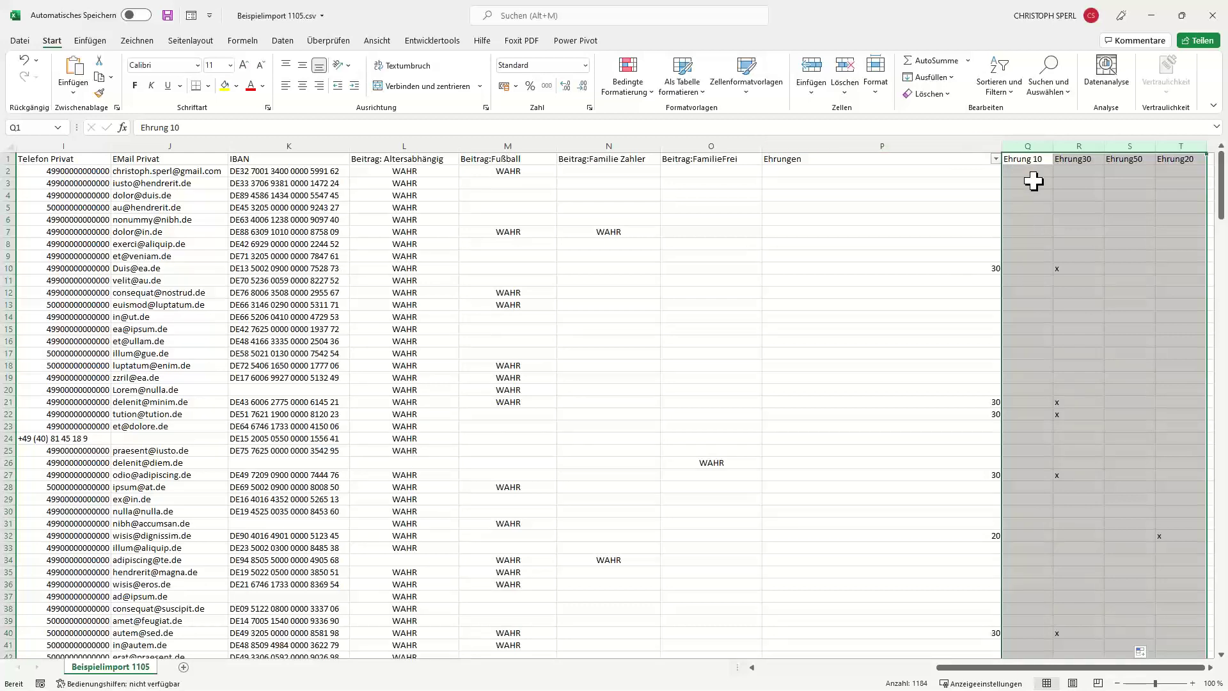
key("ctrl+c")
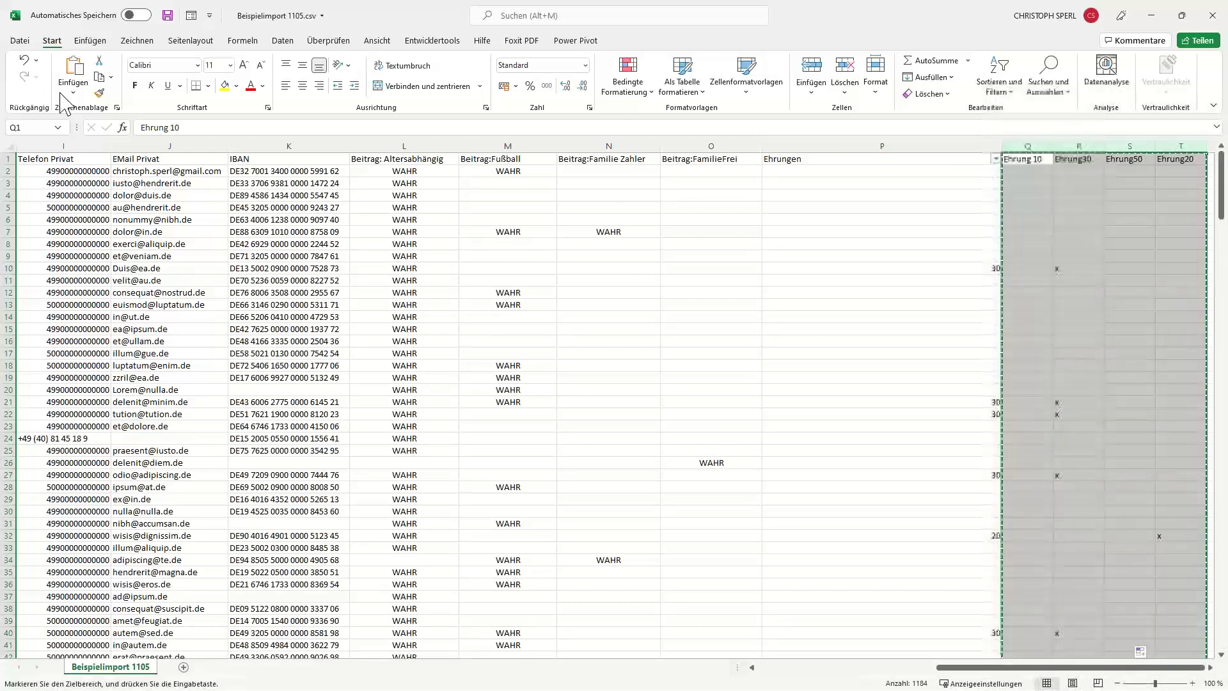
left_click(72, 91)
left_click(72, 185)
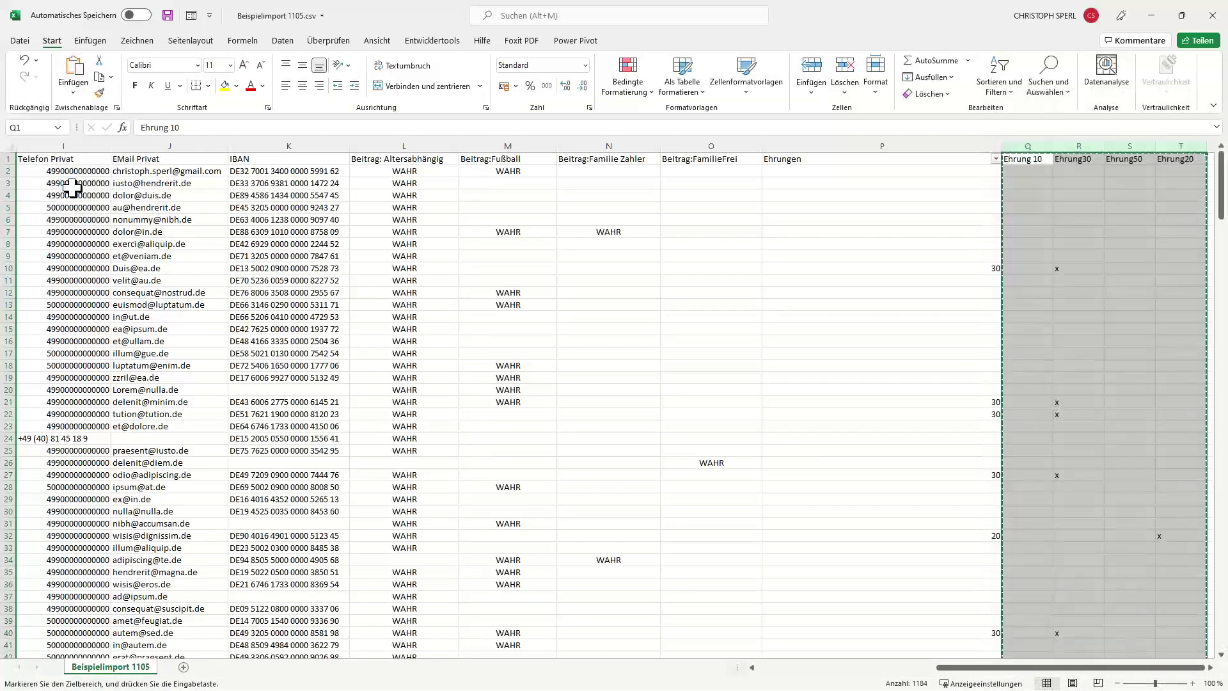
key("Escape")
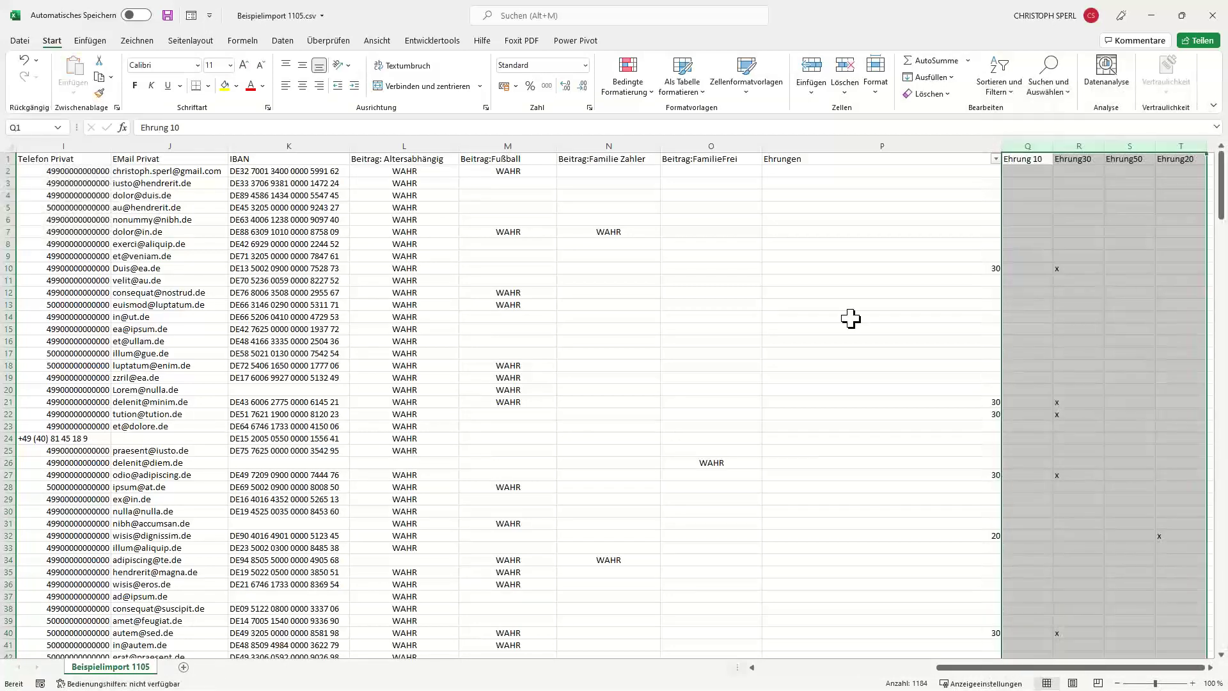
Step: Delete the original Ehrungen column P with the year numbers
left_click(851, 144)
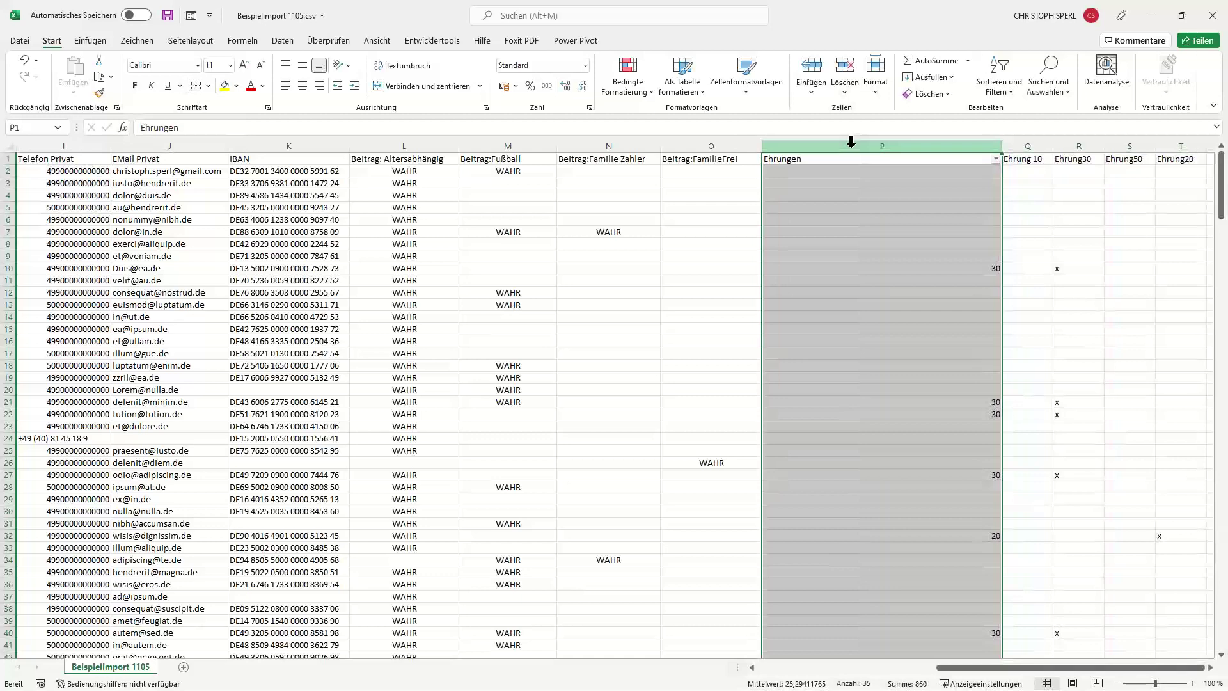
right_click(856, 155)
left_click(892, 272)
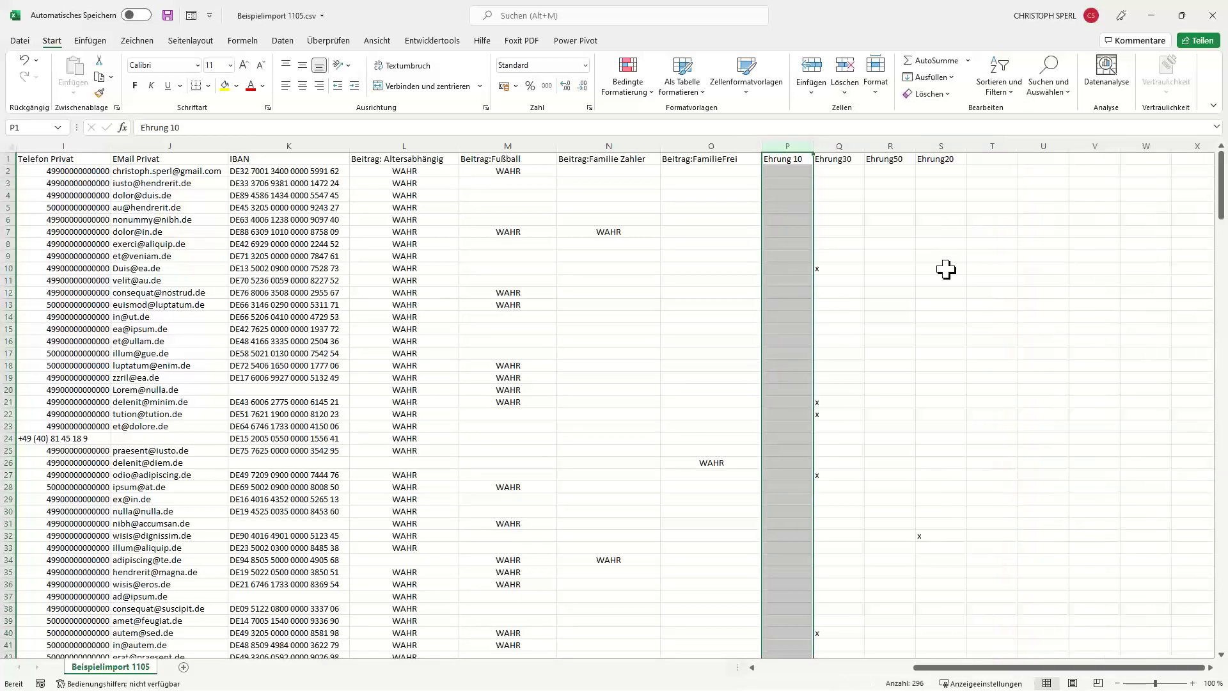
left_click(1075, 305)
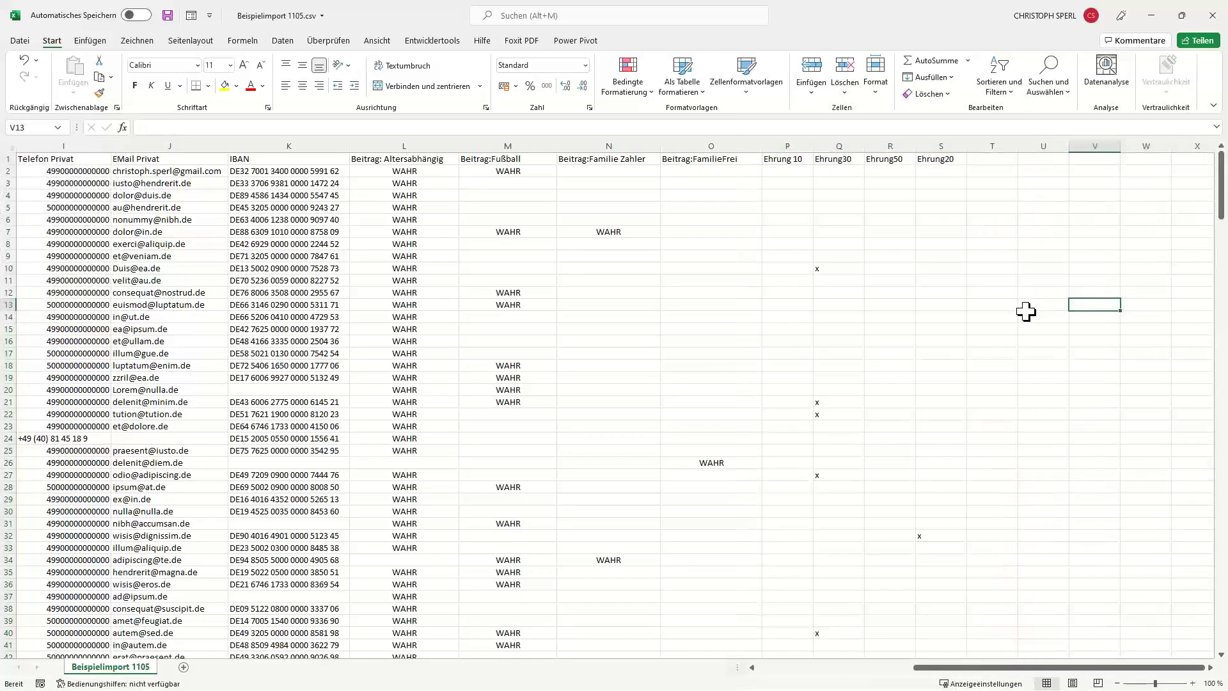
Step: Review the member table across all its columns, from Nr. to the Ehrung marker columns
key("Left")
key("Left")
key("Left")
key("Left")
key("Left")
key("Left")
key("Left")
key("Left")
key("Left")
key("Left")
key("Left")
key("Left")
key("Left")
key("Left")
key("Left")
key("Left")
key("Left")
key("Left")
key("Left")
key("Left")
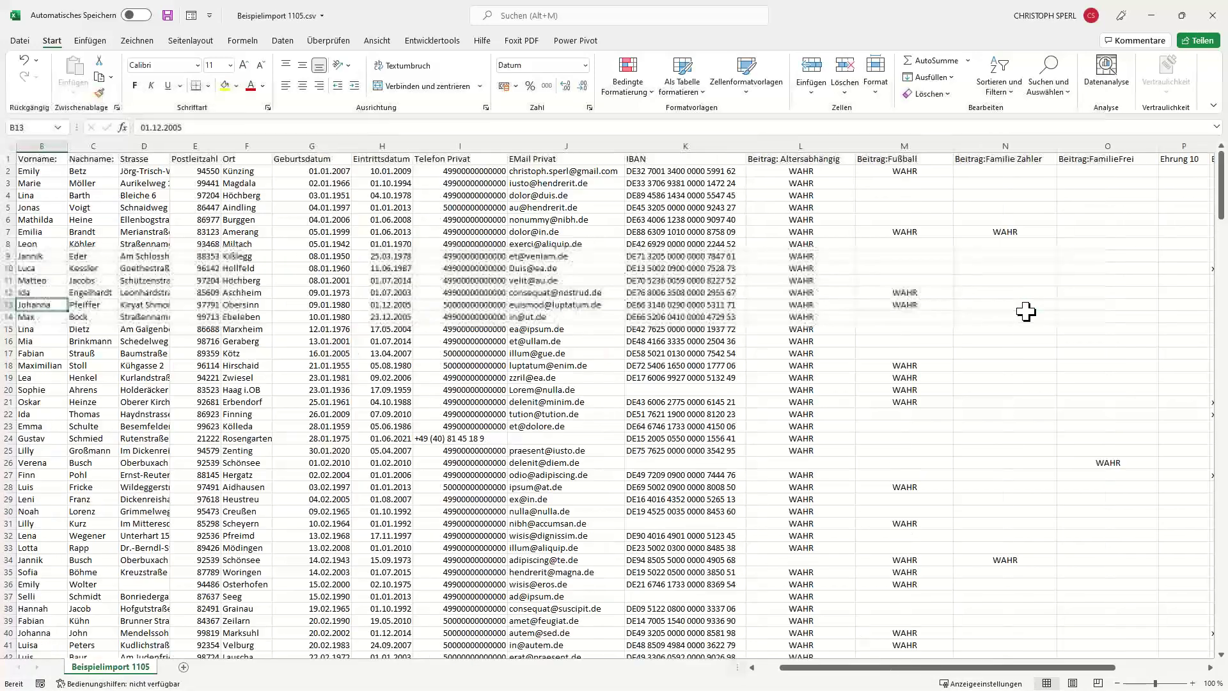
key("Left")
key("Right")
key("Right")
key("Right")
key("Right")
key("Right")
key("Right")
key("Right")
key("Right")
key("Right")
key("Right")
key("Right")
key("Right")
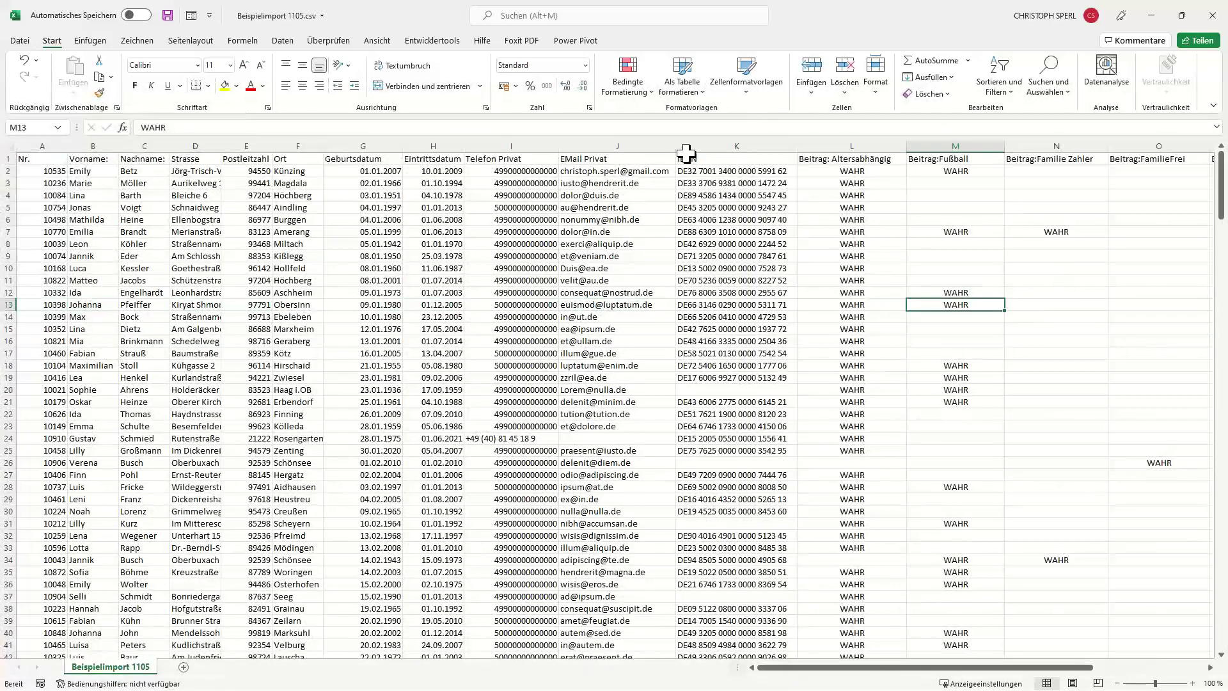
key("Right")
key("Right")
key("Right")
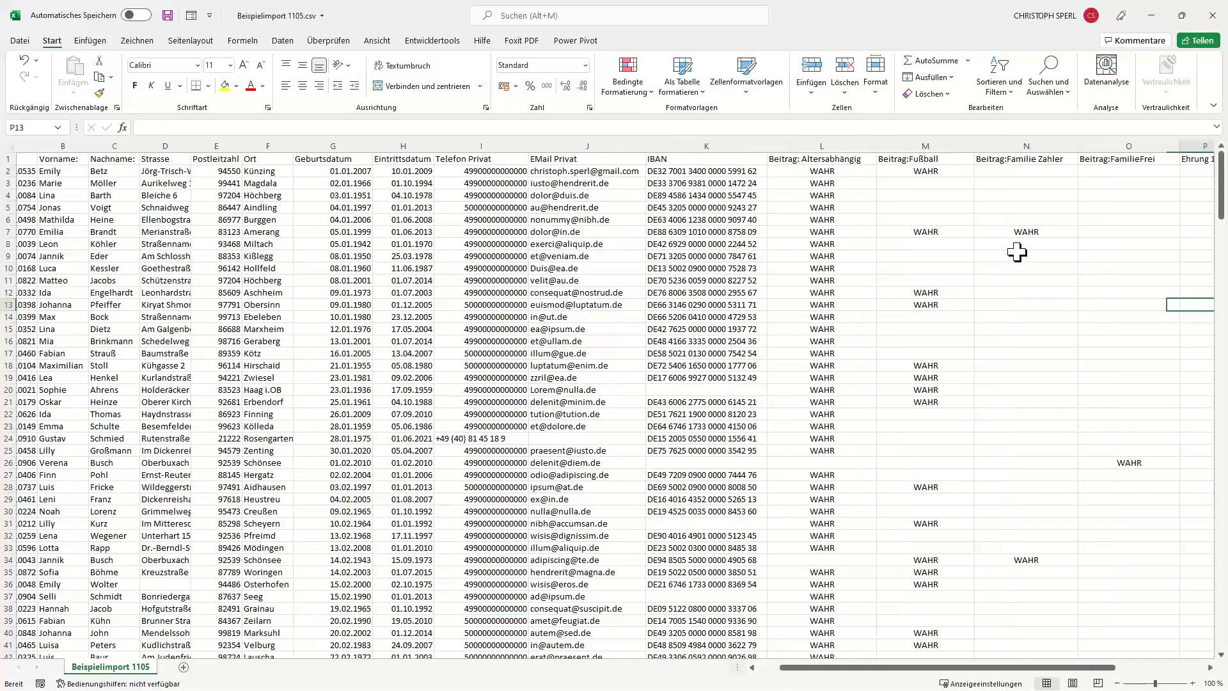
key("Right")
key("Right")
key("Right")
key("Right")
key("Right")
key("Right")
key("Right")
key("Right")
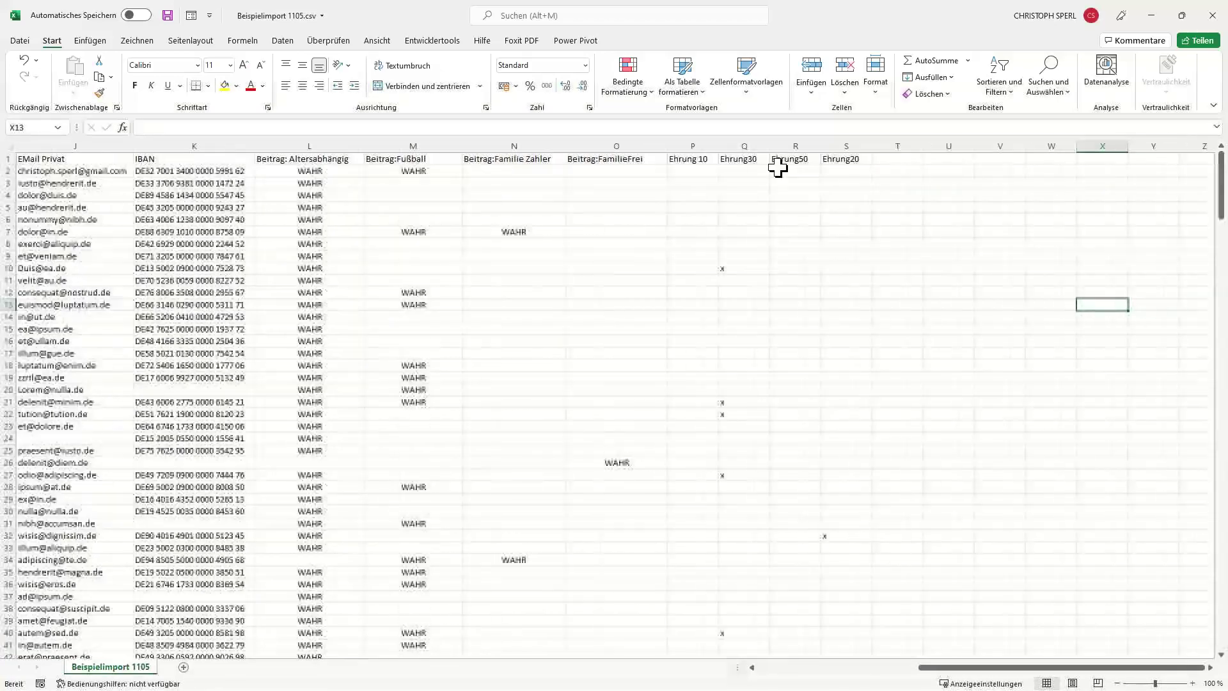
key("Left")
key("Left")
key("Left")
key("Left")
key("Left")
key("Left")
key("Left")
key("Left")
key("Left")
key("Left")
key("Left")
key("Left")
key("Left")
key("Left")
key("Left")
key("Left")
key("Left")
key("Left")
key("Left")
key("Left")
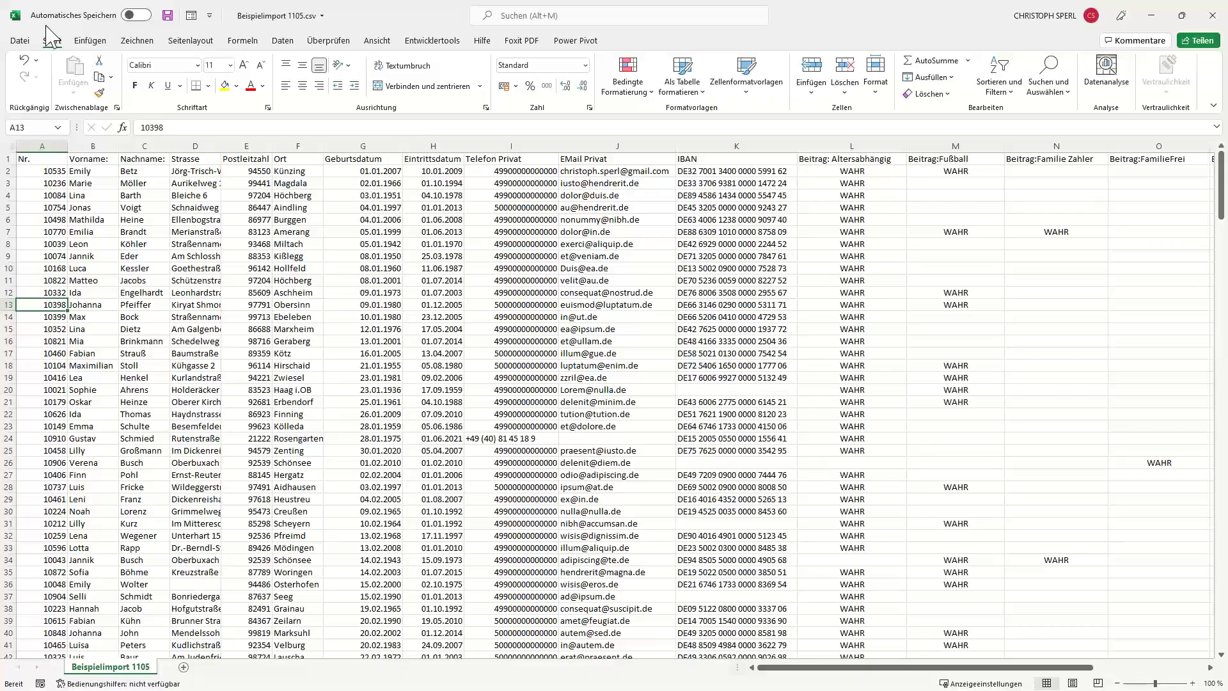
Step: Save the table as Beispielimport 1105.csv in the Temp folder as CSV (Trennzeichen-getrennt), overwriting the existing file, and close the workbook
left_click(19, 40)
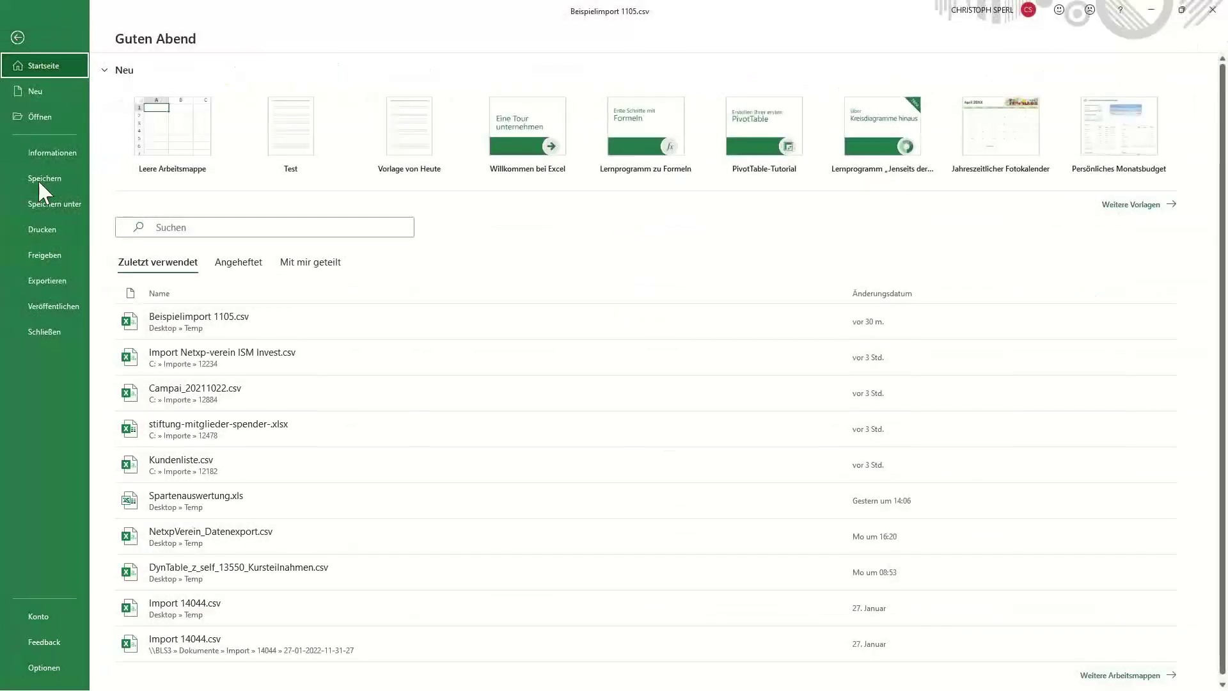
left_click(36, 202)
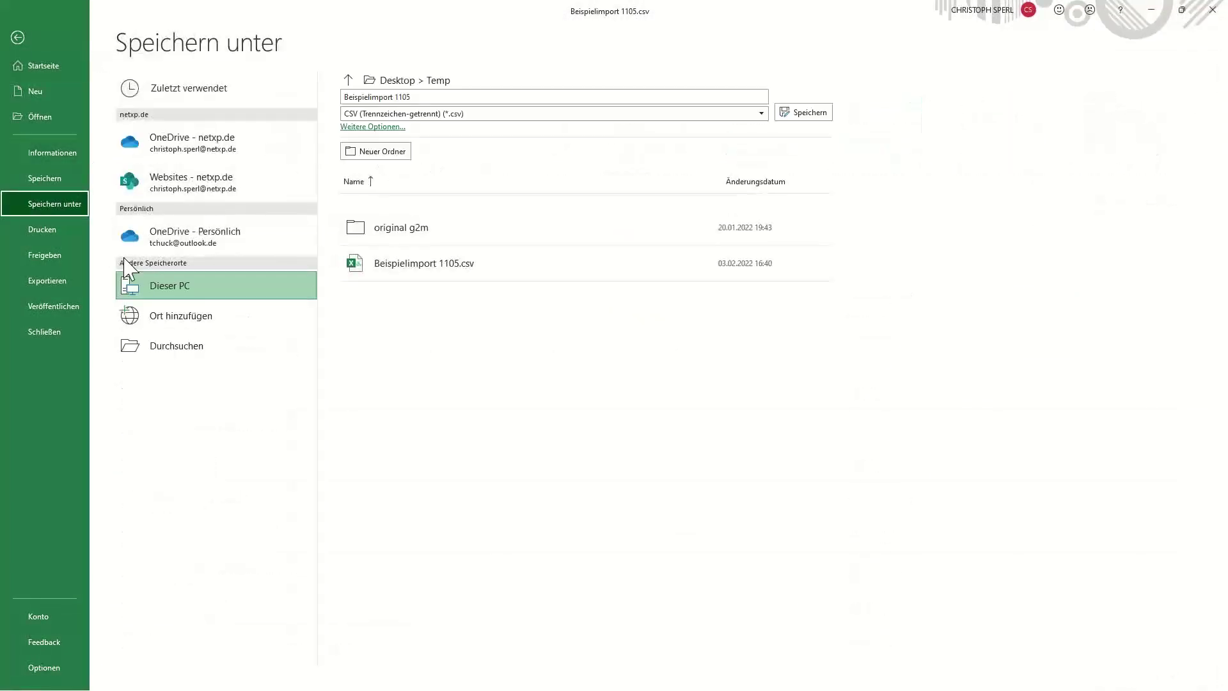
left_click(375, 126)
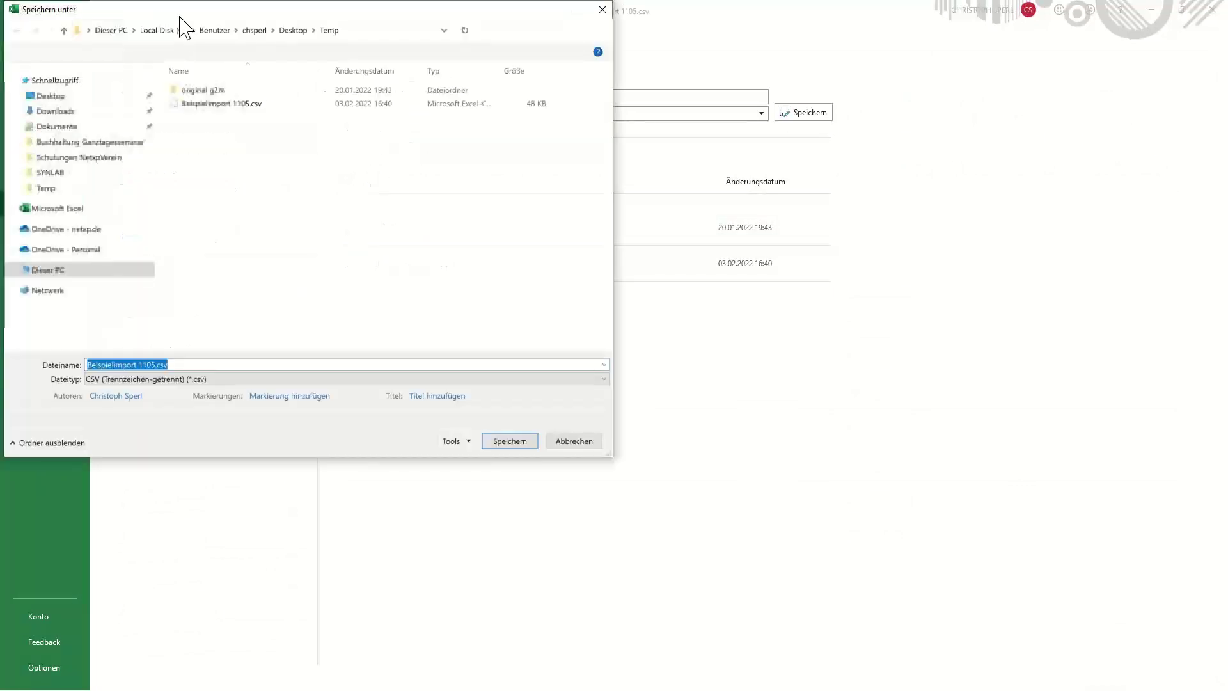
left_click_drag(179, 18, 289, 129)
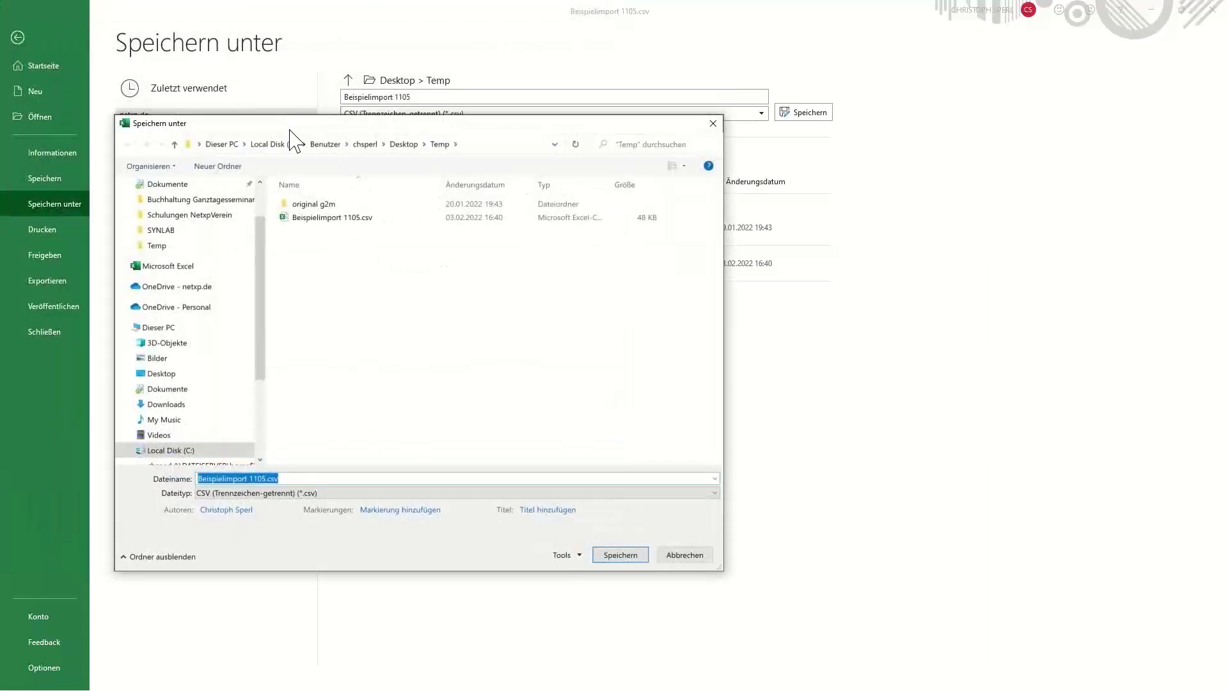
left_click_drag(260, 275, 259, 298)
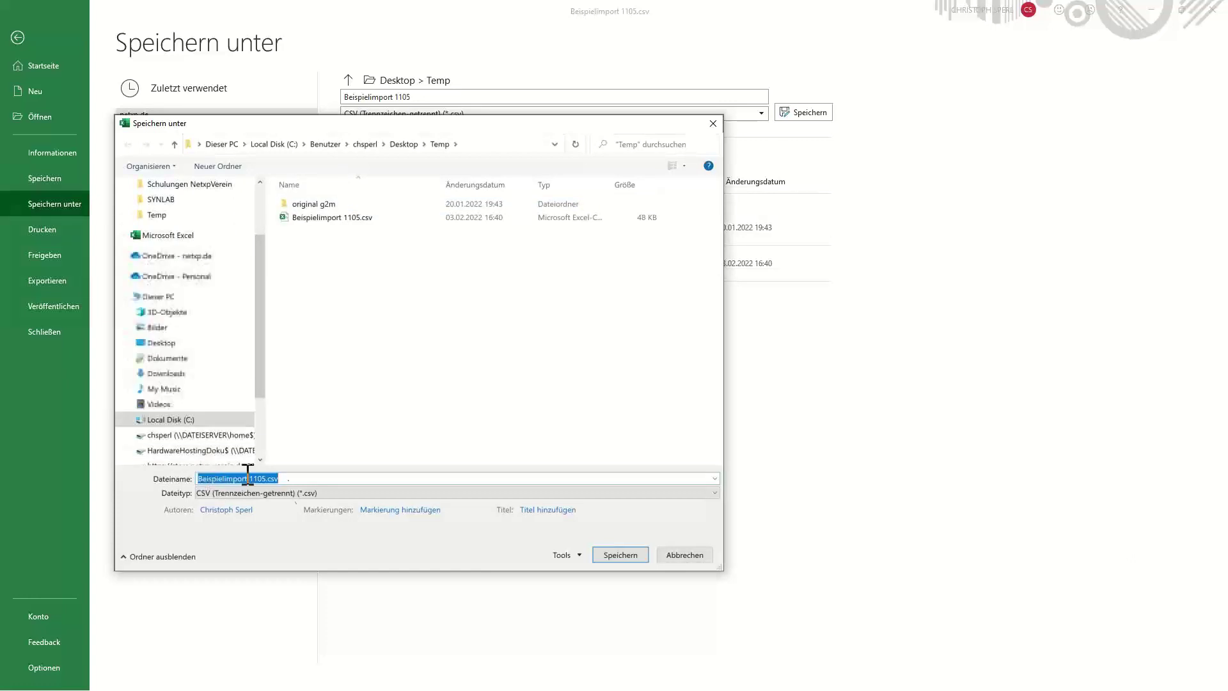
left_click(327, 494)
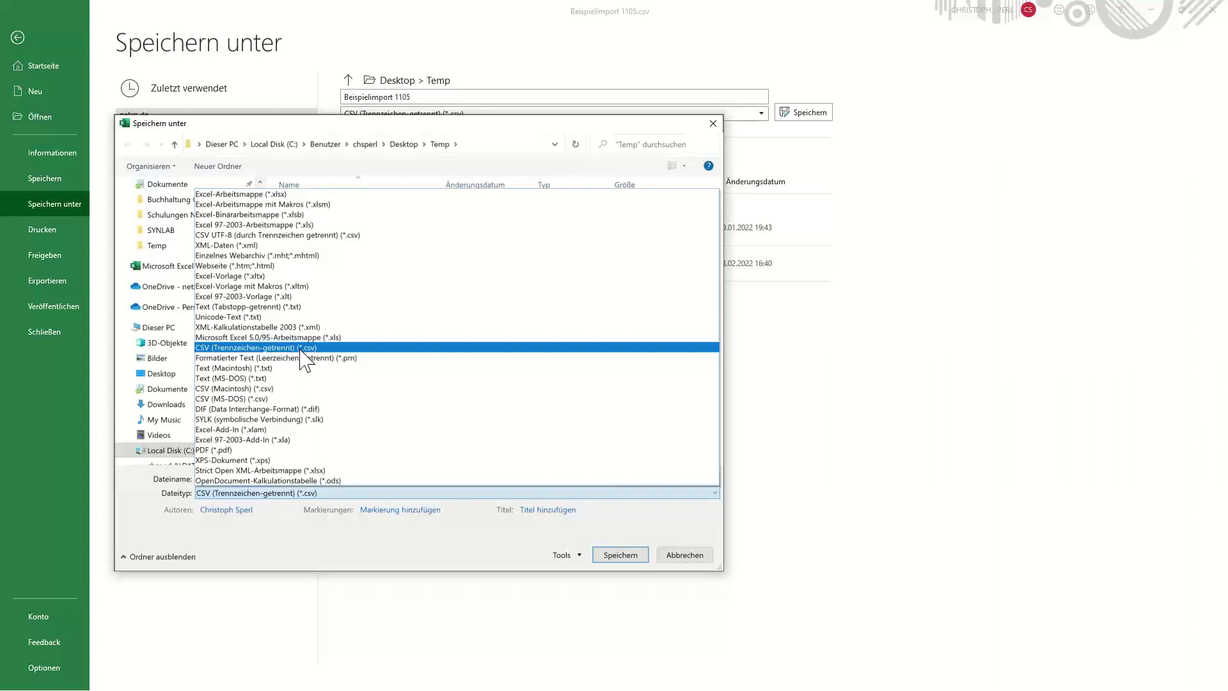
left_click(300, 348)
left_click_drag(387, 128, 360, 131)
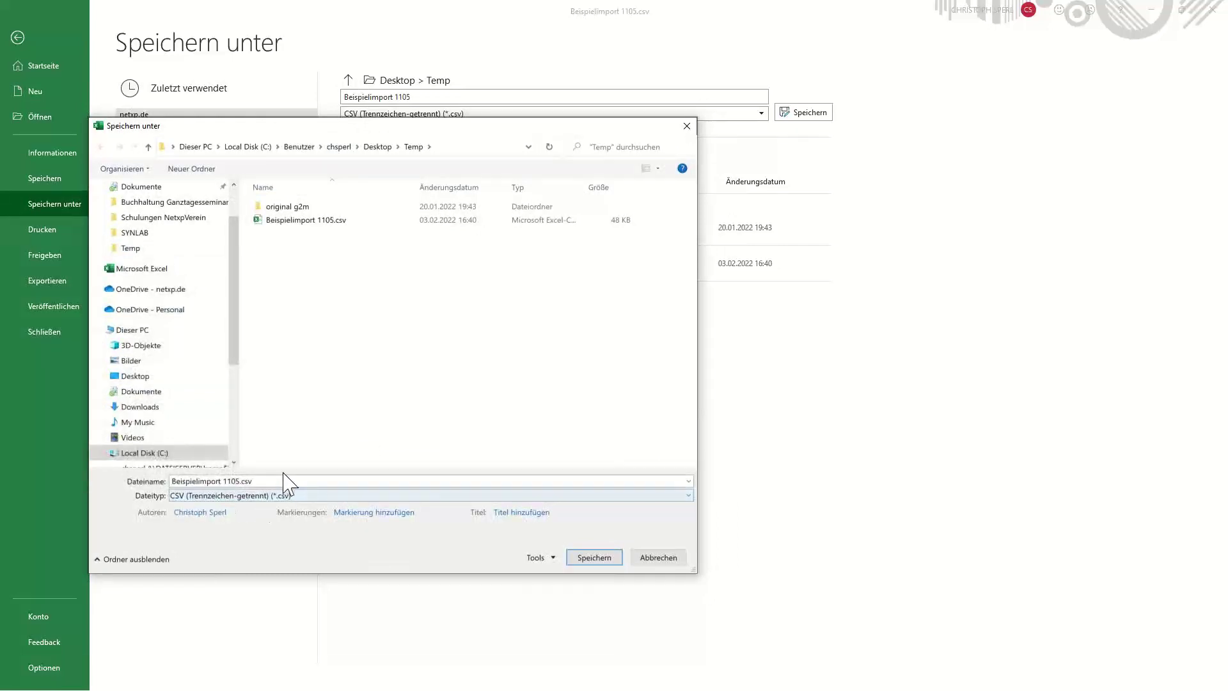
left_click(579, 558)
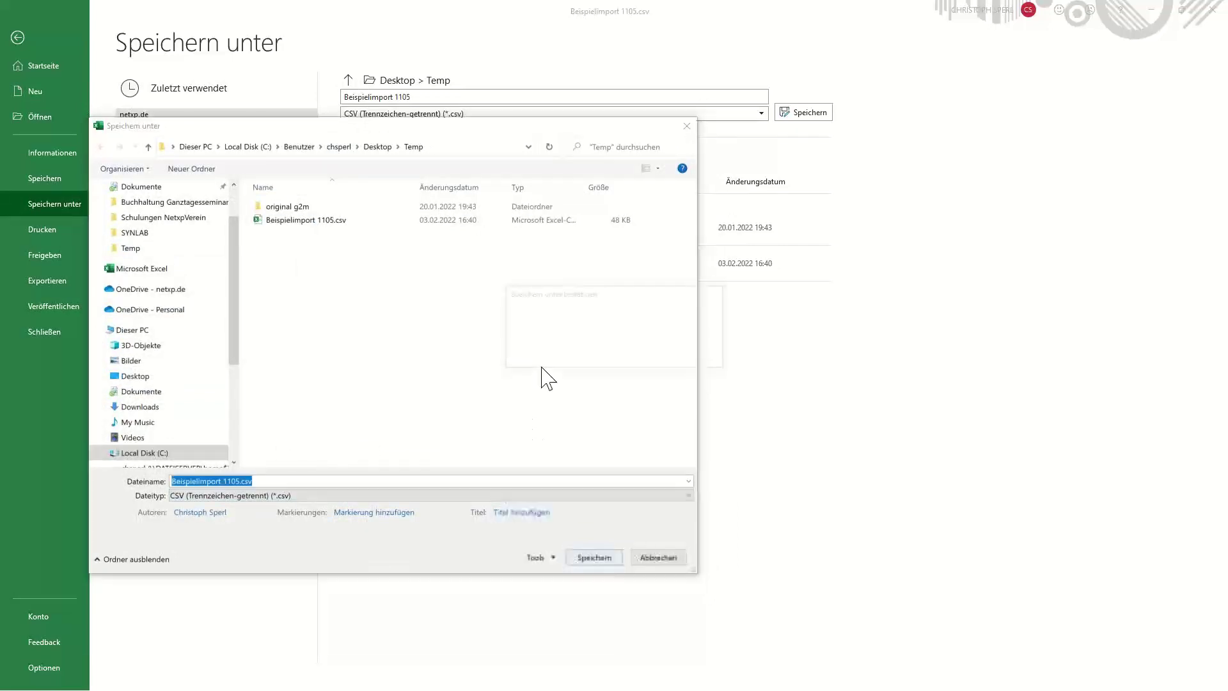
left_click(637, 354)
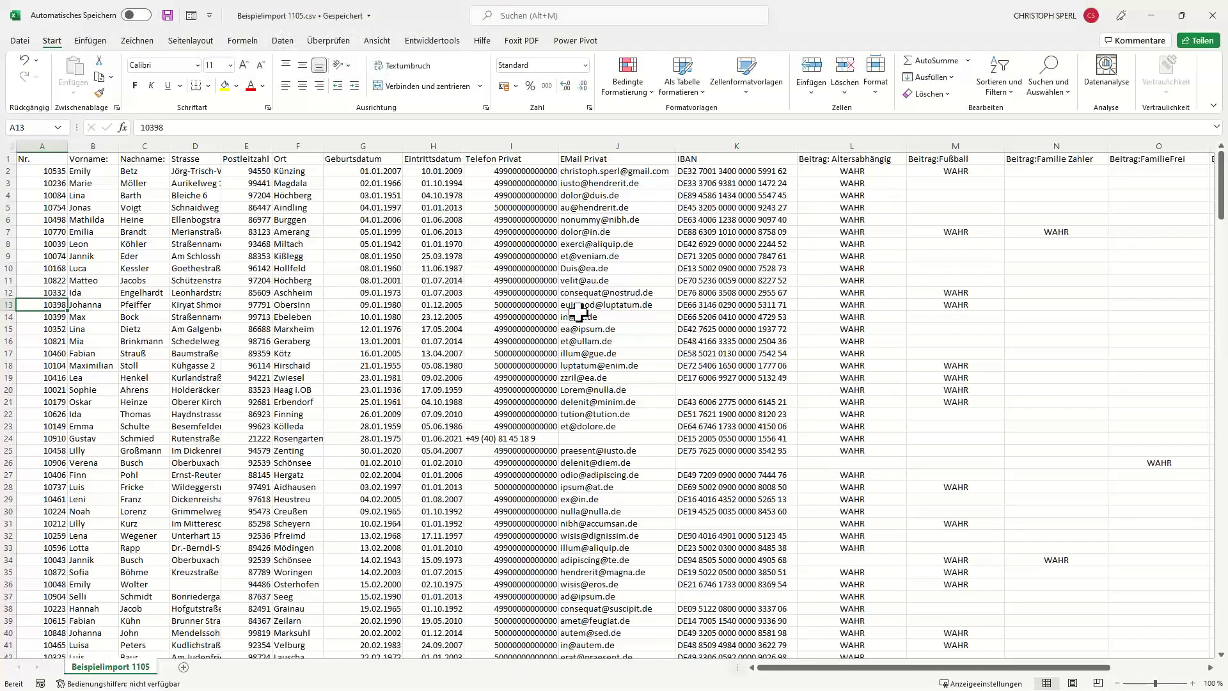
left_click(1214, 14)
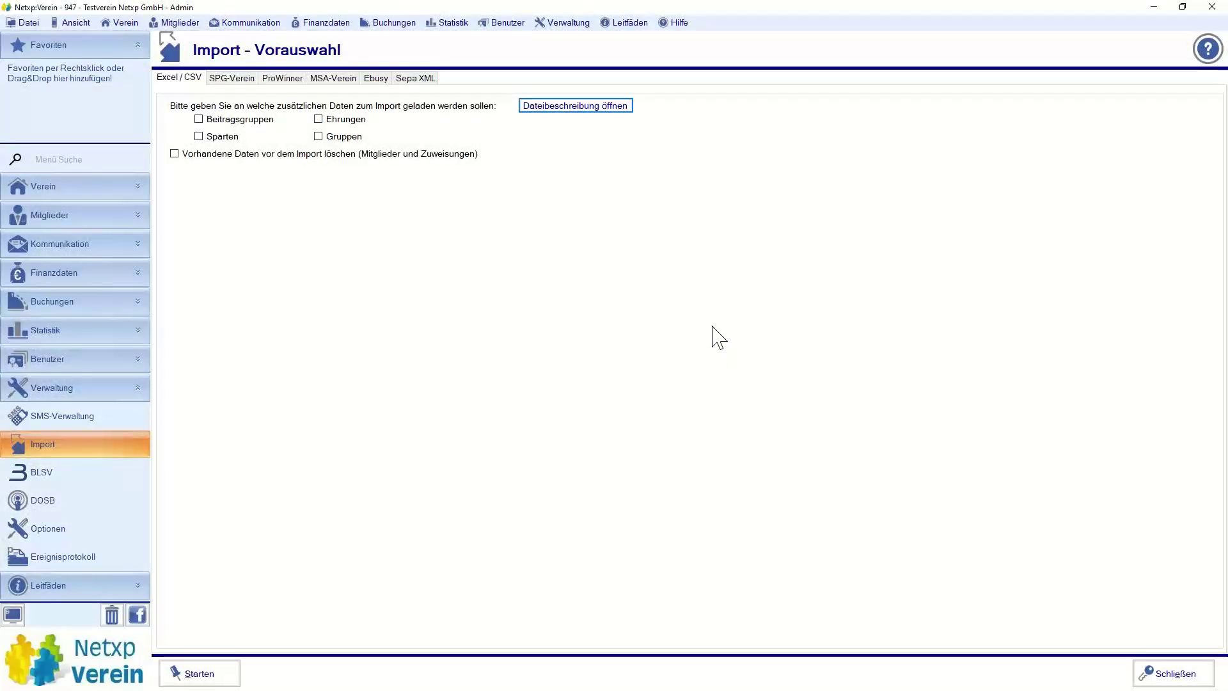
Step: In Netxp:Verein, open the club's Ehrungen and save a new Ehrung with a Bezeichnung for 10 years
left_click(67, 189)
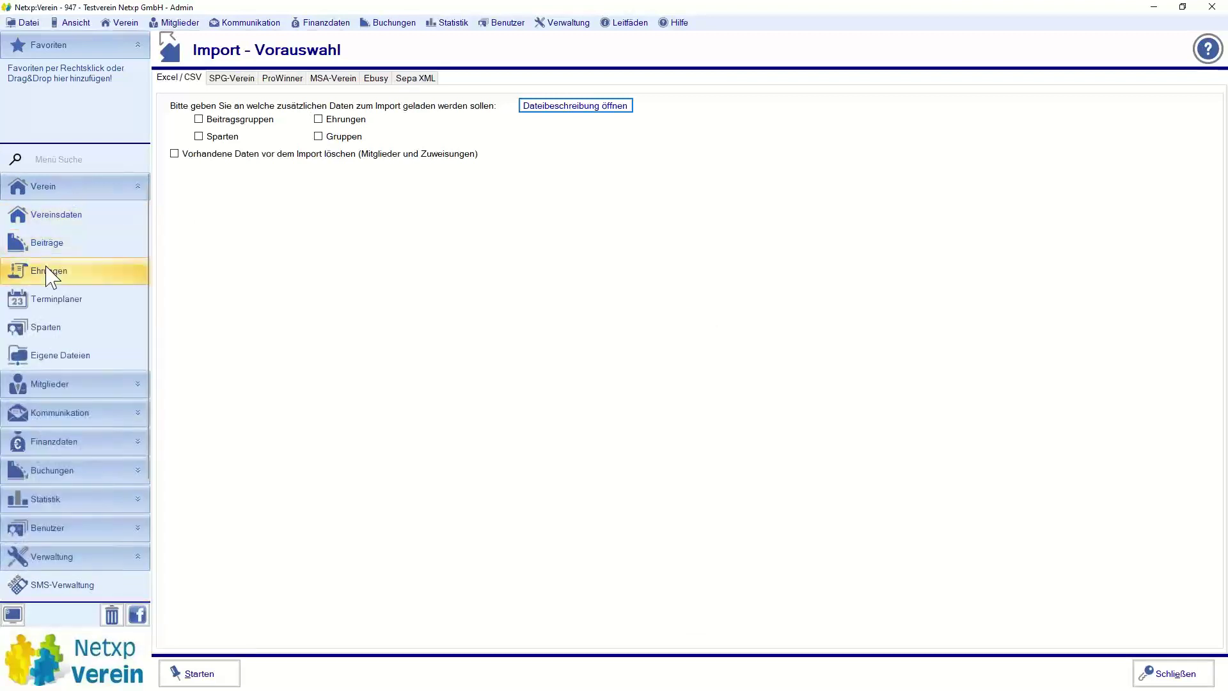
left_click(54, 275)
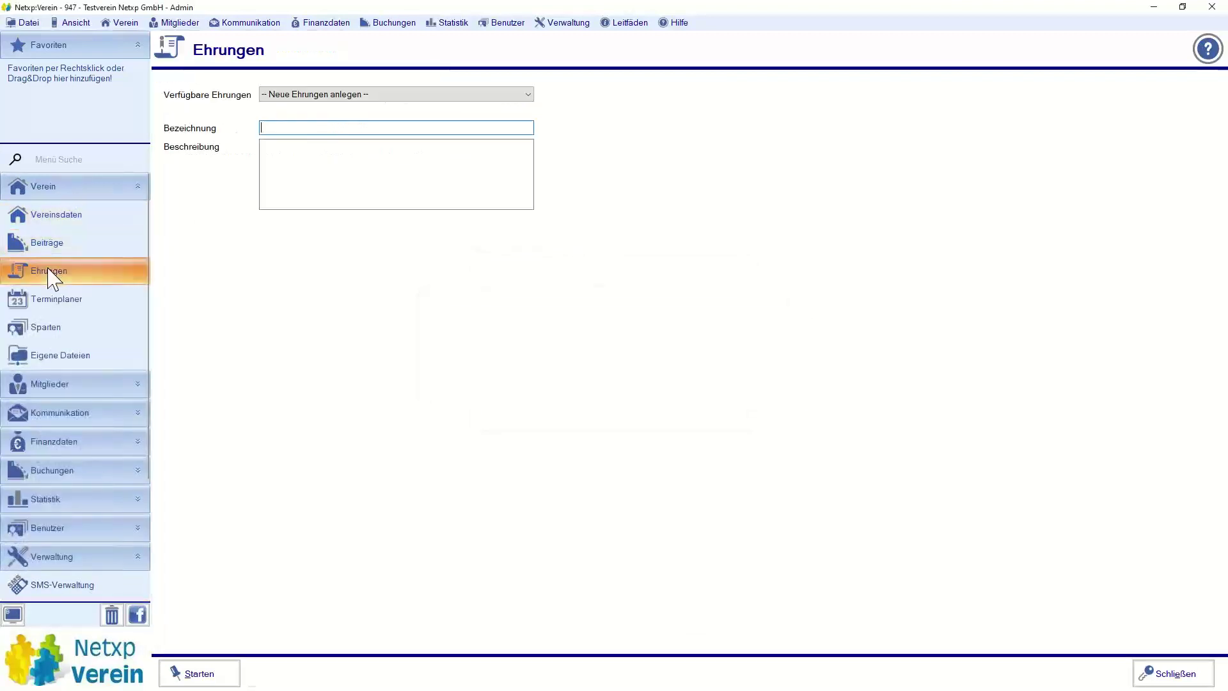
left_click(316, 95)
left_click(315, 108)
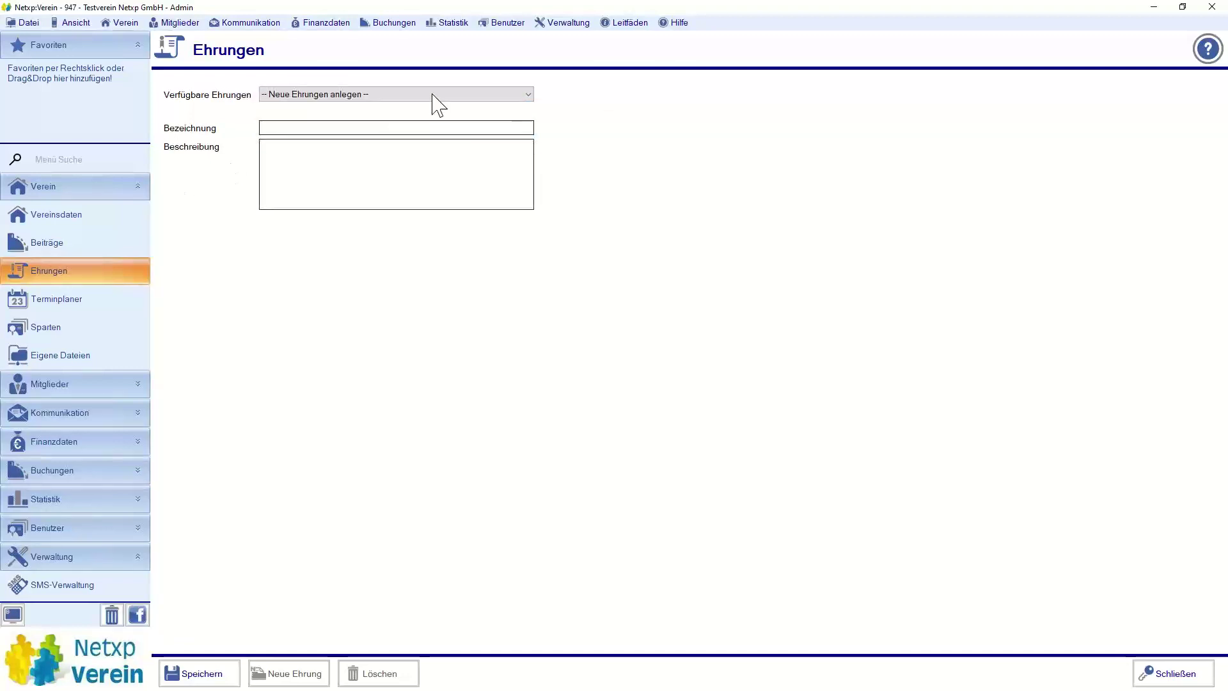
left_click(316, 127)
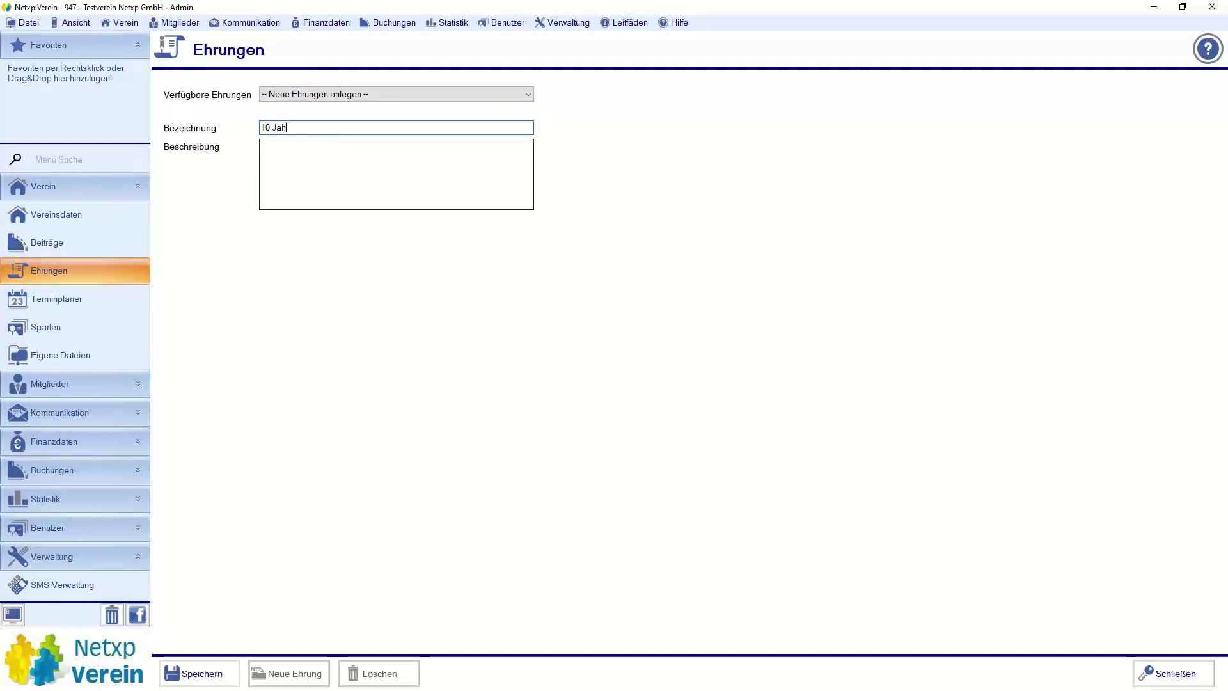
left_click(176, 672)
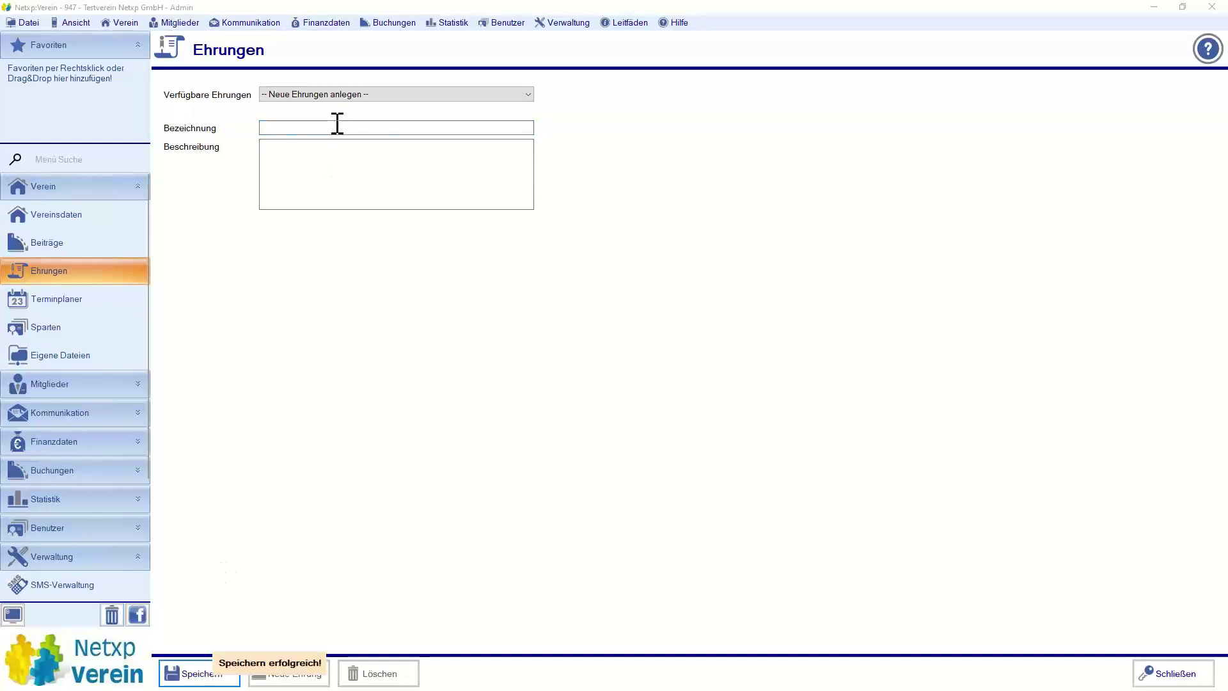
Step: Create and save three more Ehrungen with the Bezeichnungen 20 Jahre, 30 Jahre and 50 Jahre, and check the available Ehrungen
left_click(332, 128)
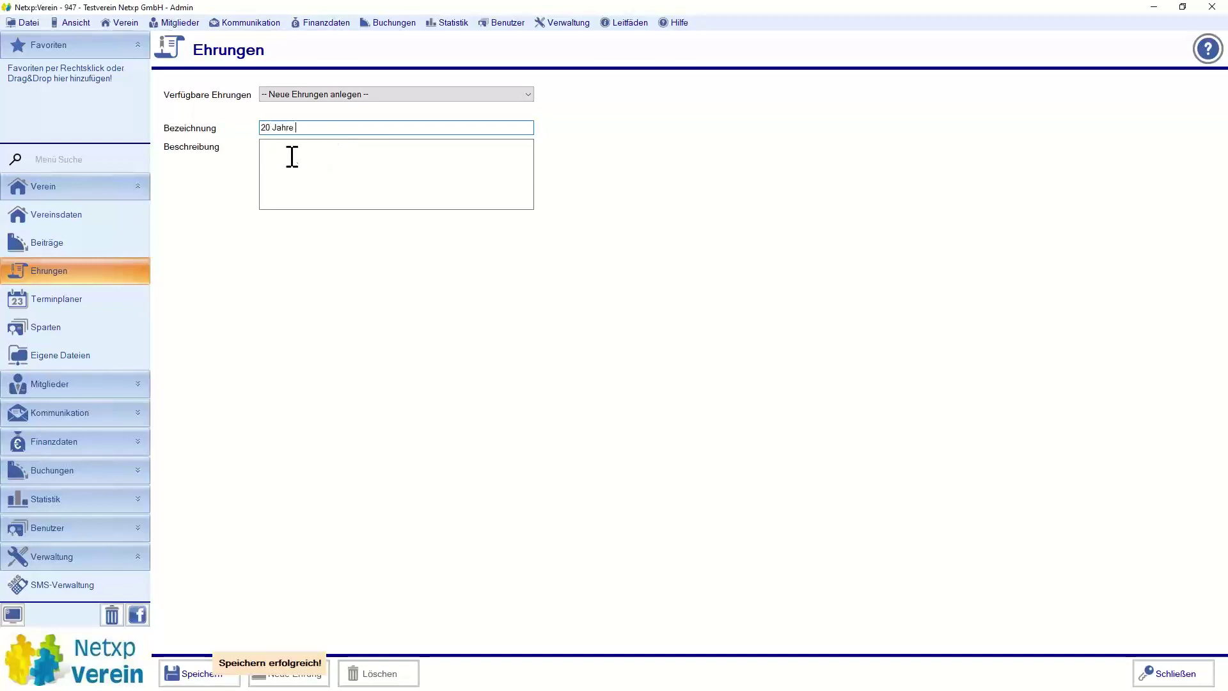
left_click(199, 668)
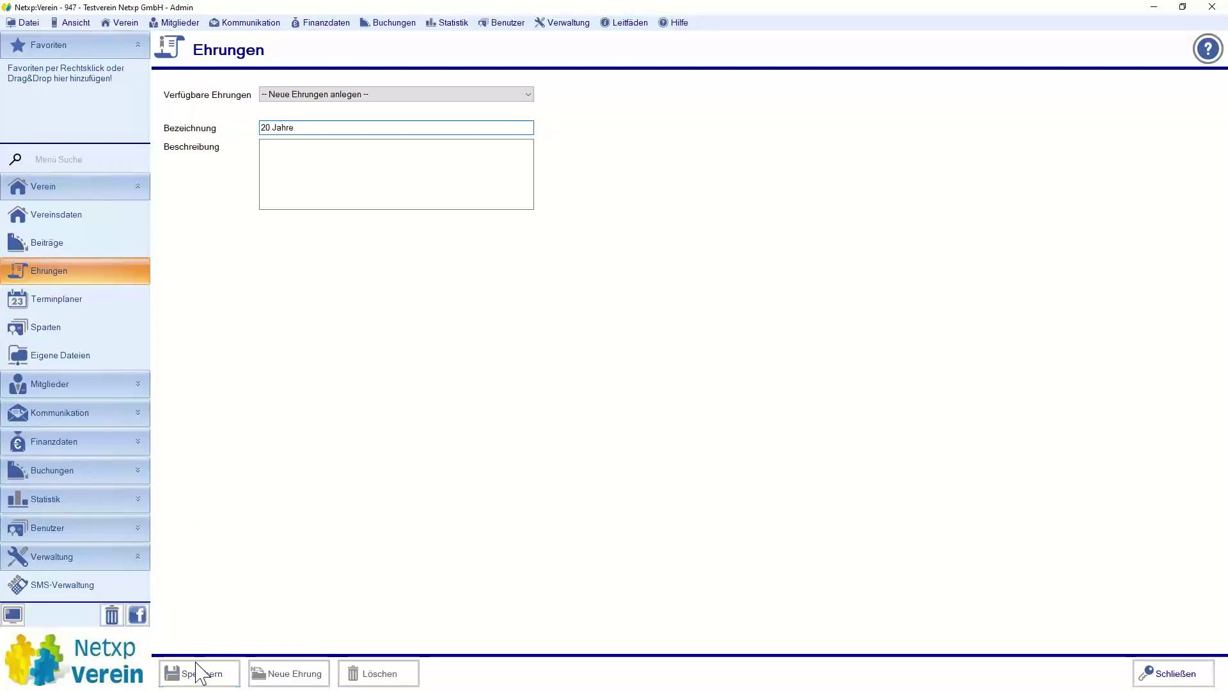
left_click(305, 129)
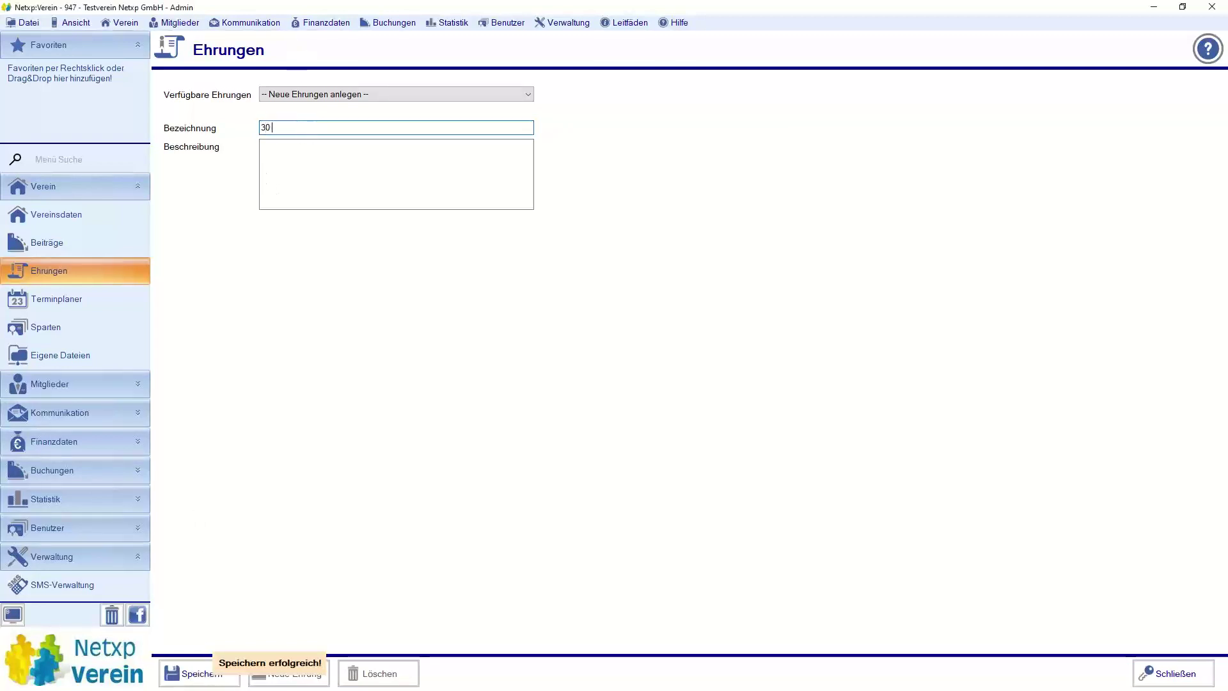
left_click(211, 673)
left_click(298, 129)
left_click(195, 672)
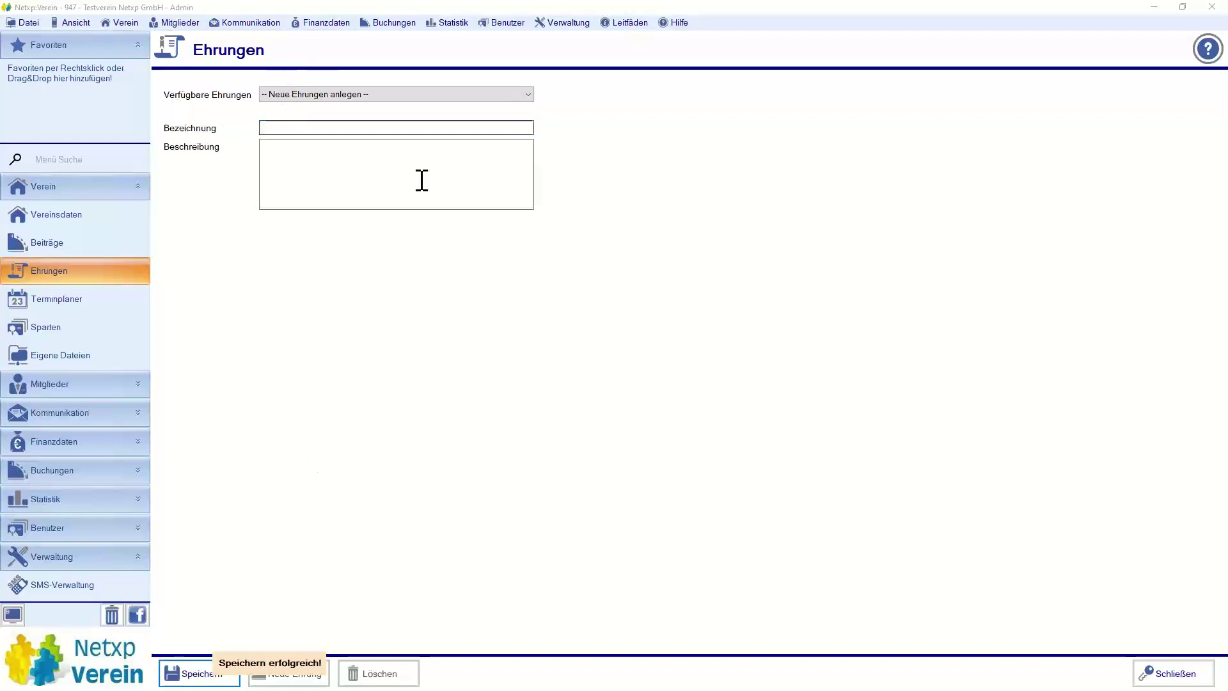
left_click(370, 96)
left_click(370, 105)
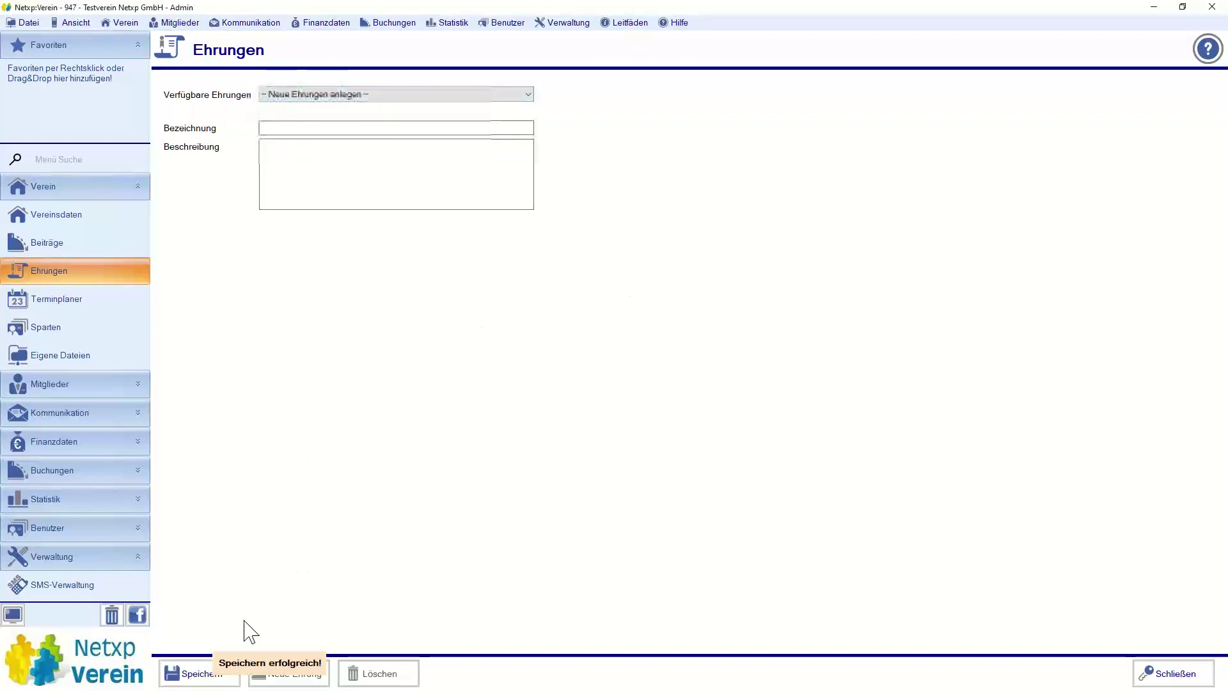
Step: Open the Excel/CSV import preselection, include Ehrungen in the additional data and enable deleting existing data before the import
scroll(104, 368, "down", 1)
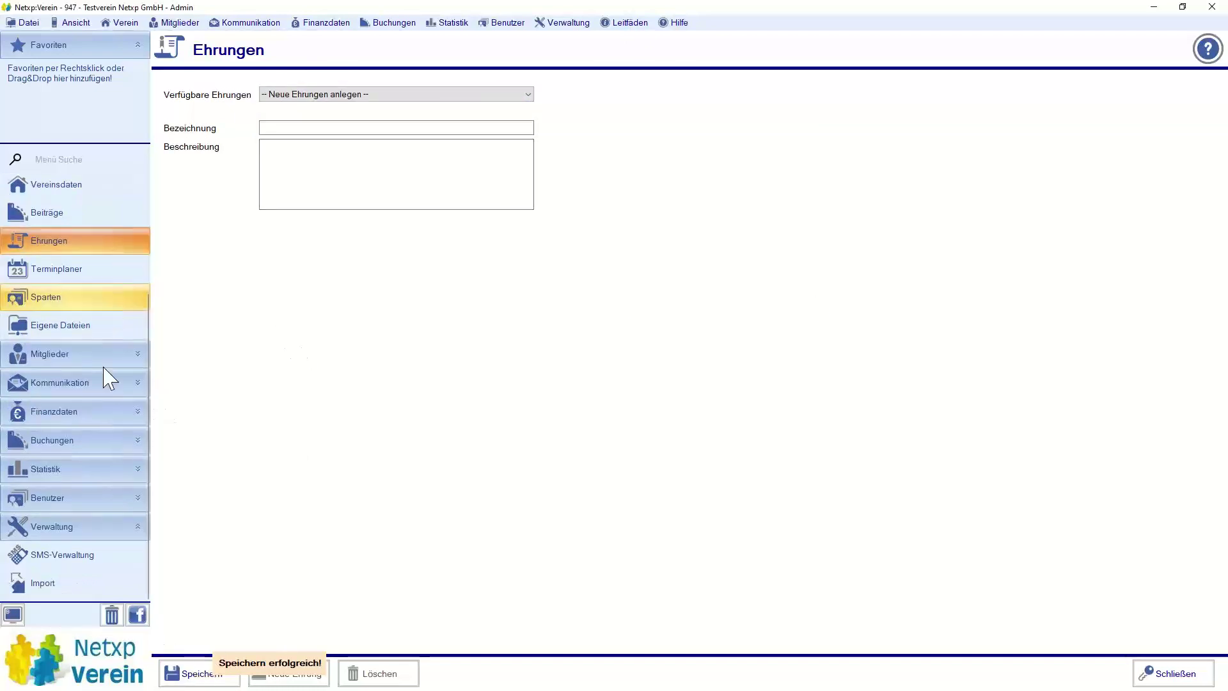
scroll(104, 368, "down", 5)
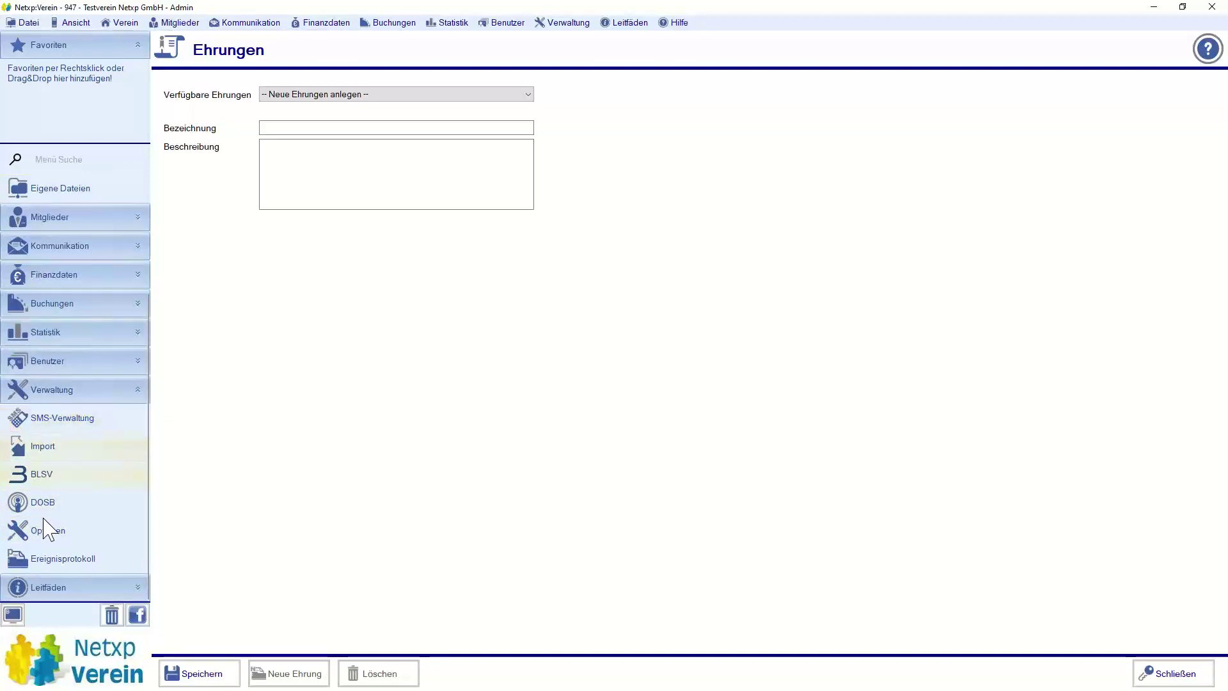
left_click(44, 448)
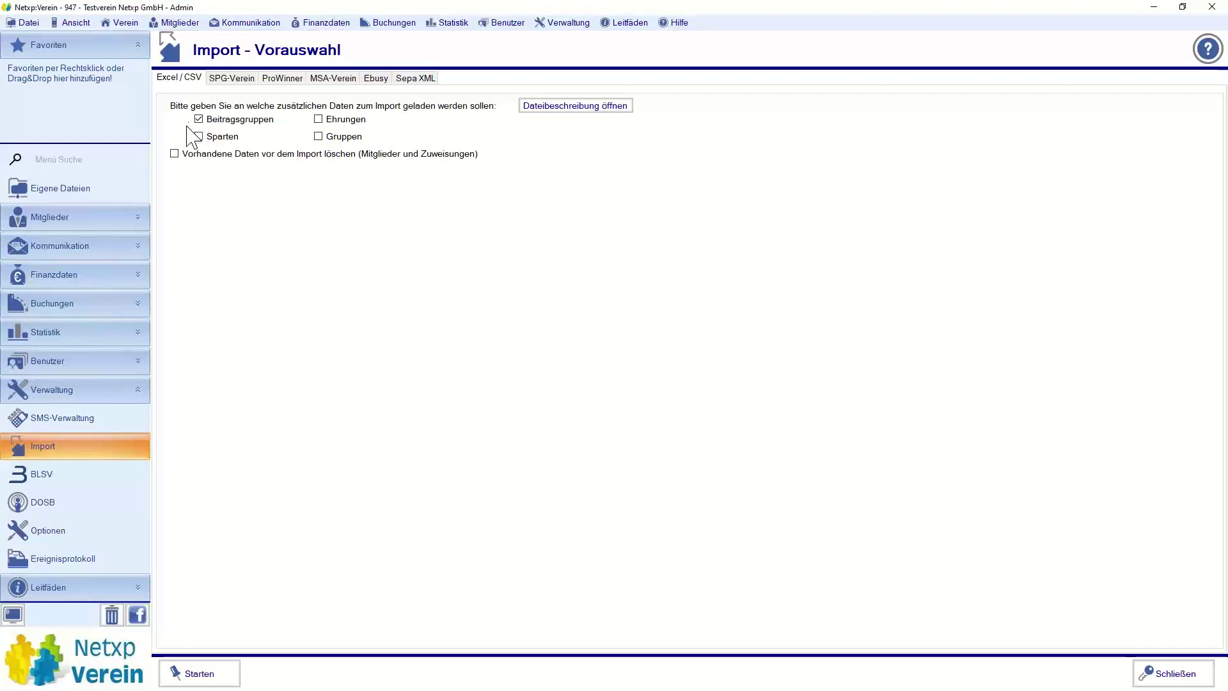
left_click(318, 119)
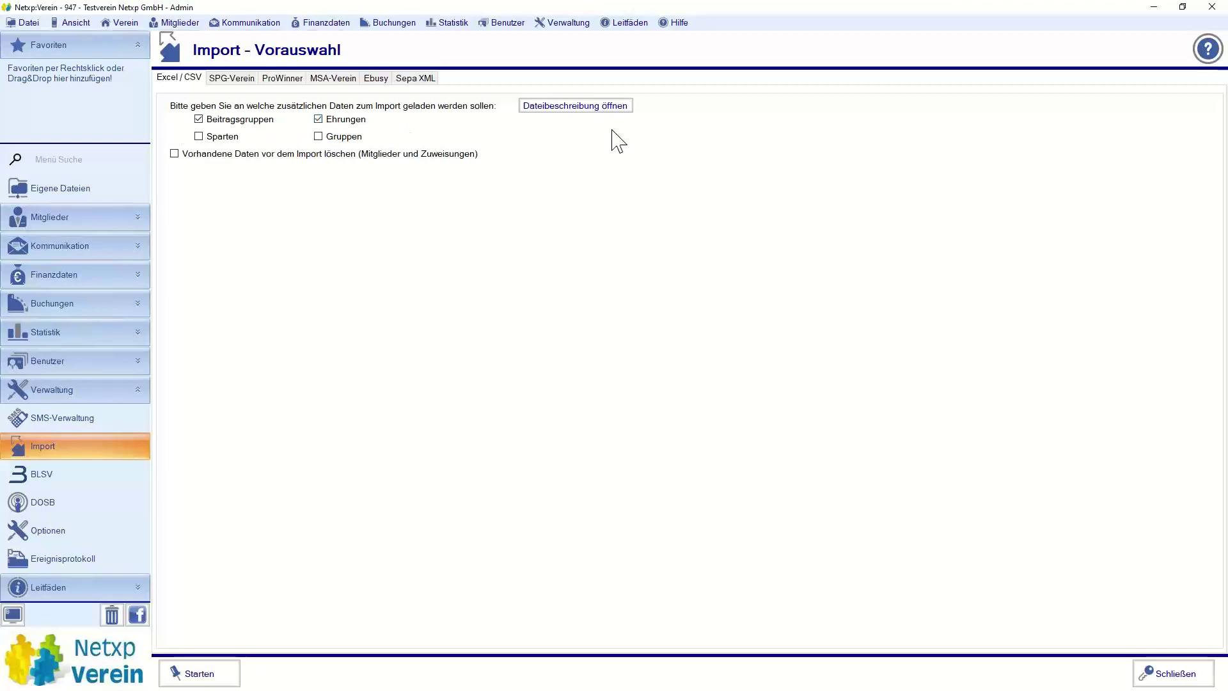
left_click(251, 155)
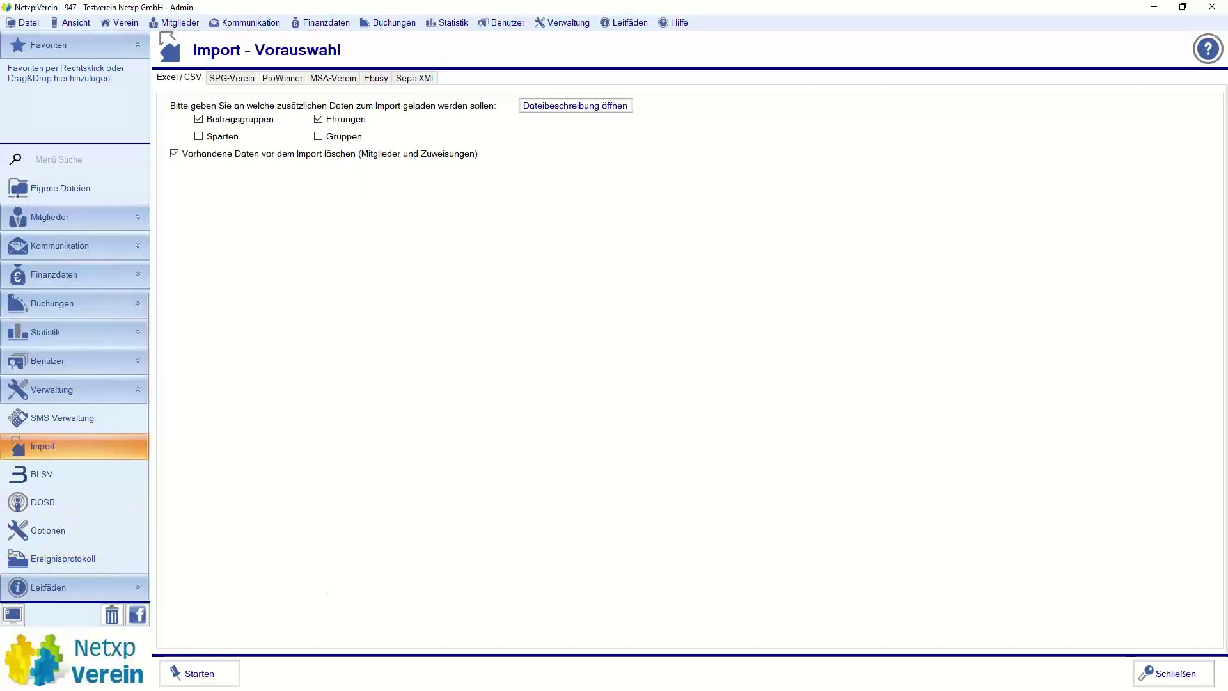
Step: Start the import and confirm the deletion of all existing members and member-related data
left_click(196, 677)
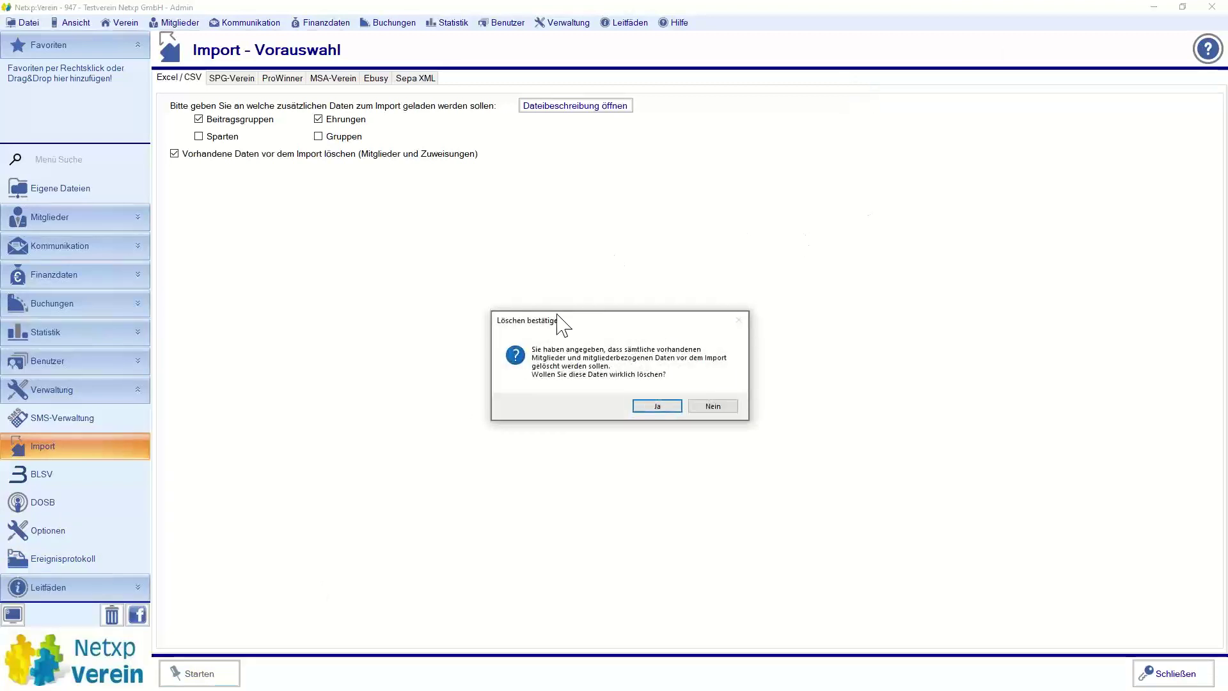
left_click_drag(555, 323, 508, 227)
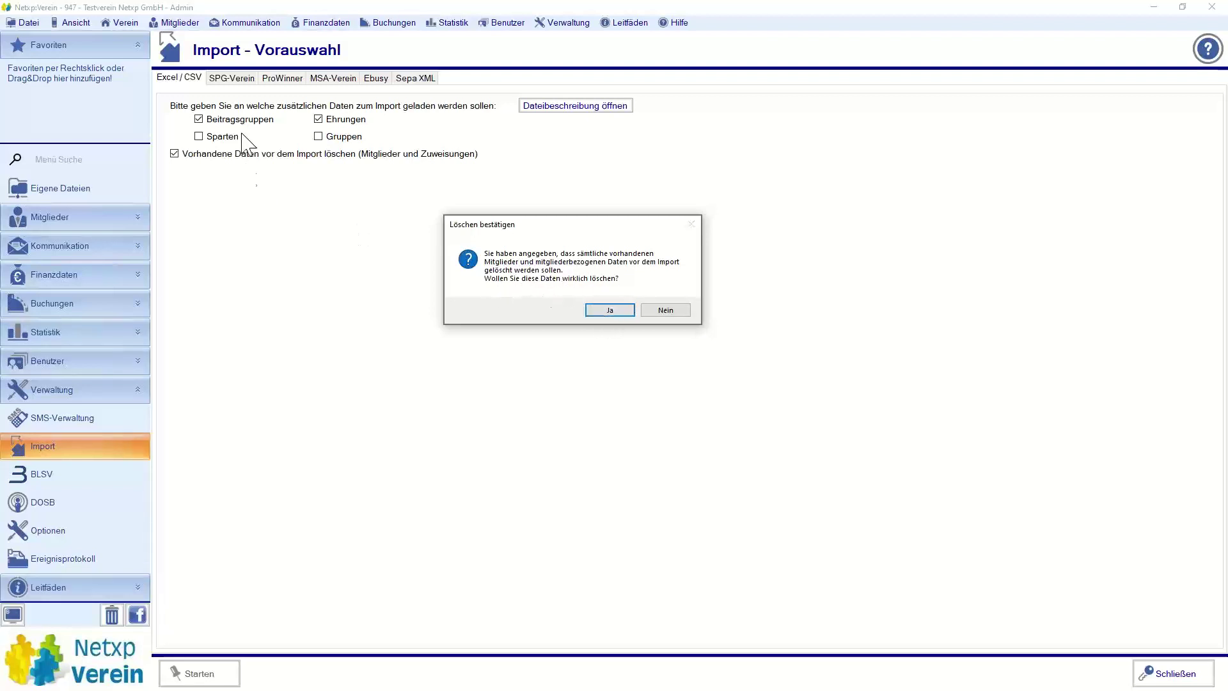
left_click(610, 310)
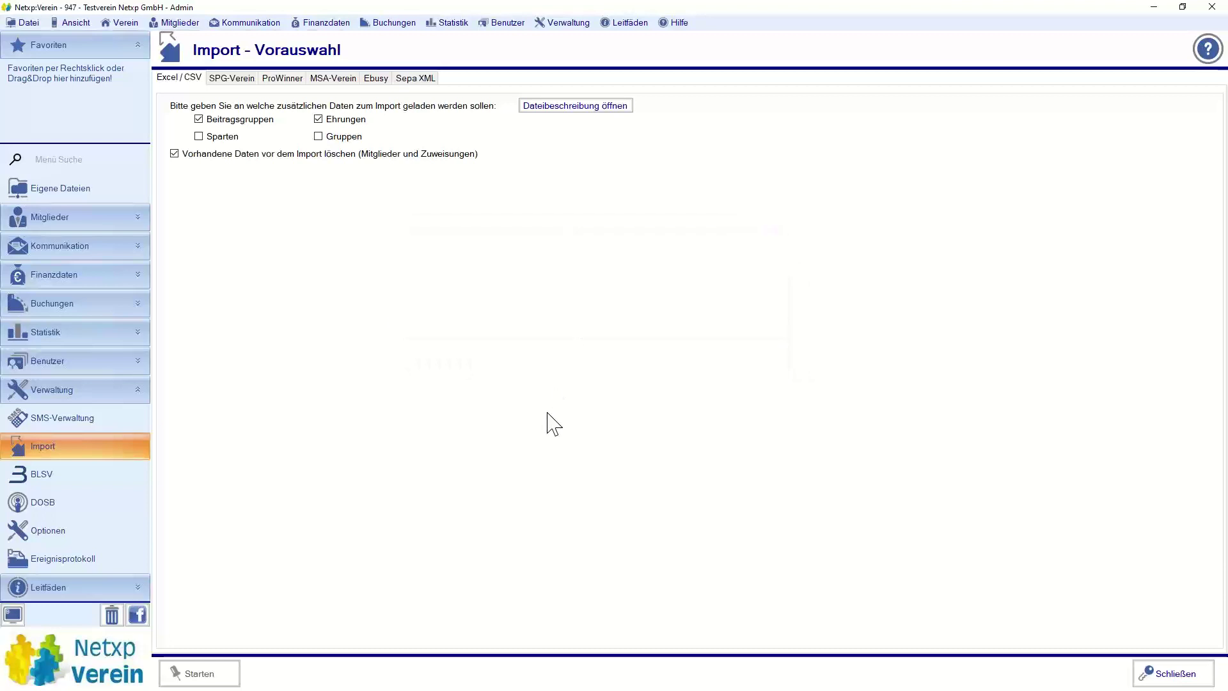
Step: Choose Getrennte Werte as the file type and select Beispielimport 1105.csv from the Temp folder as the import file
left_click_drag(504, 171, 514, 156)
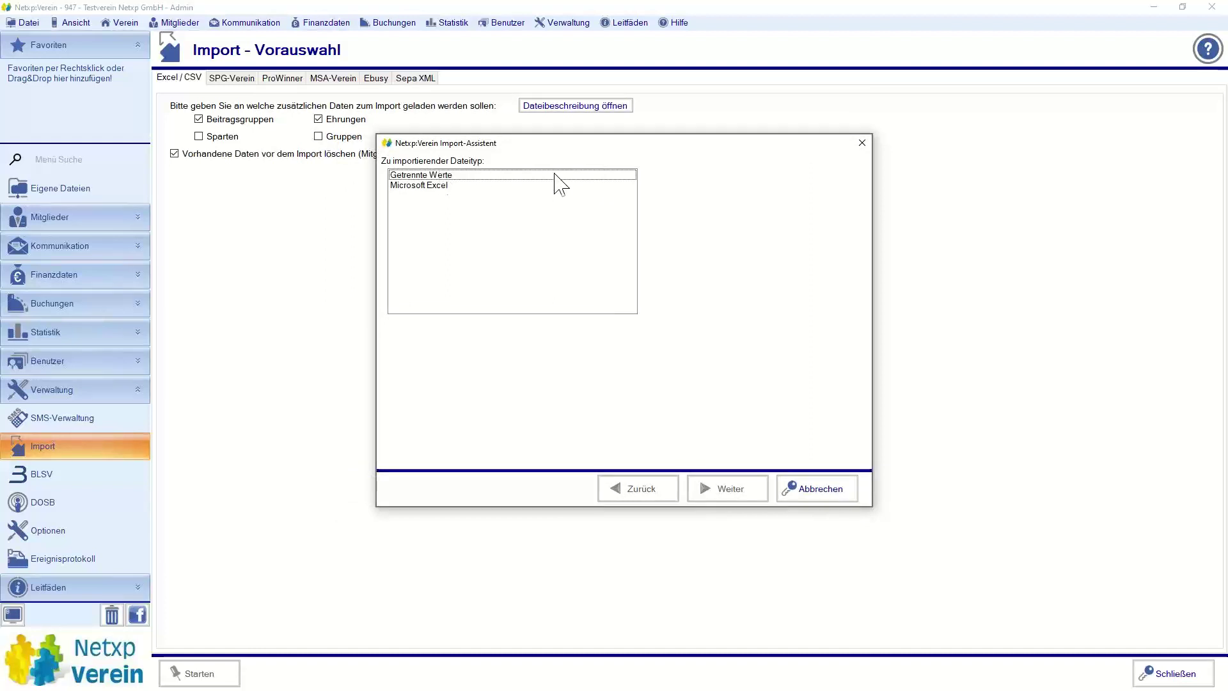
left_click(469, 178)
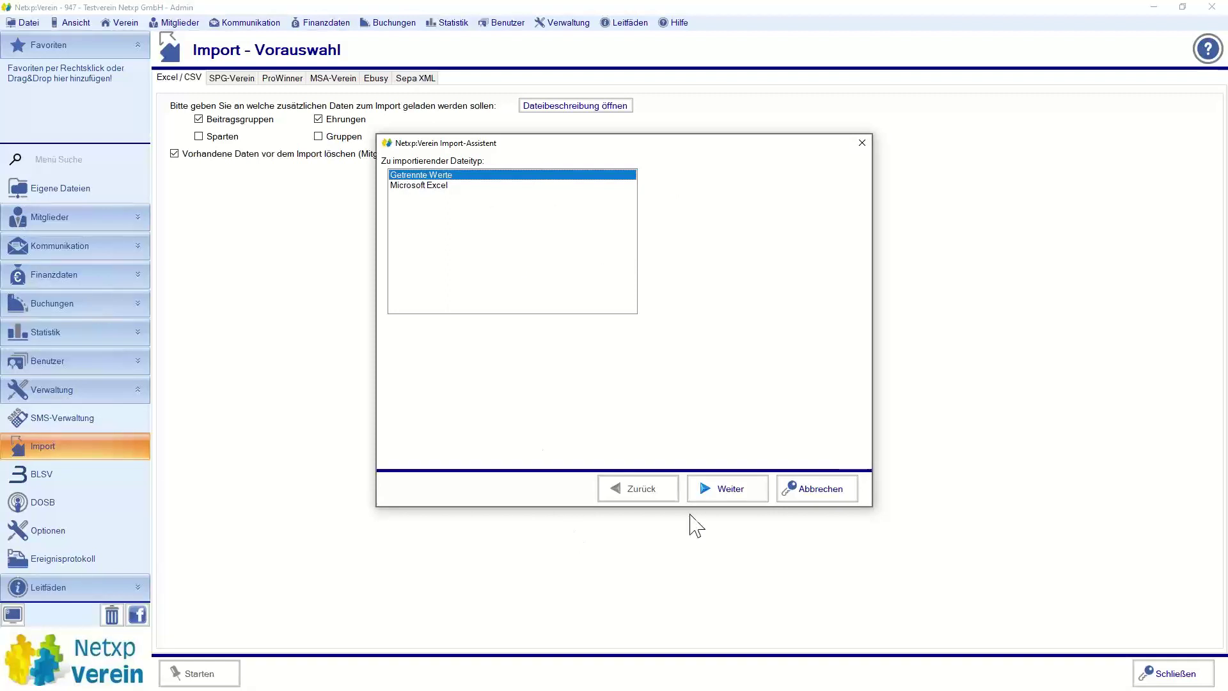
left_click(720, 490)
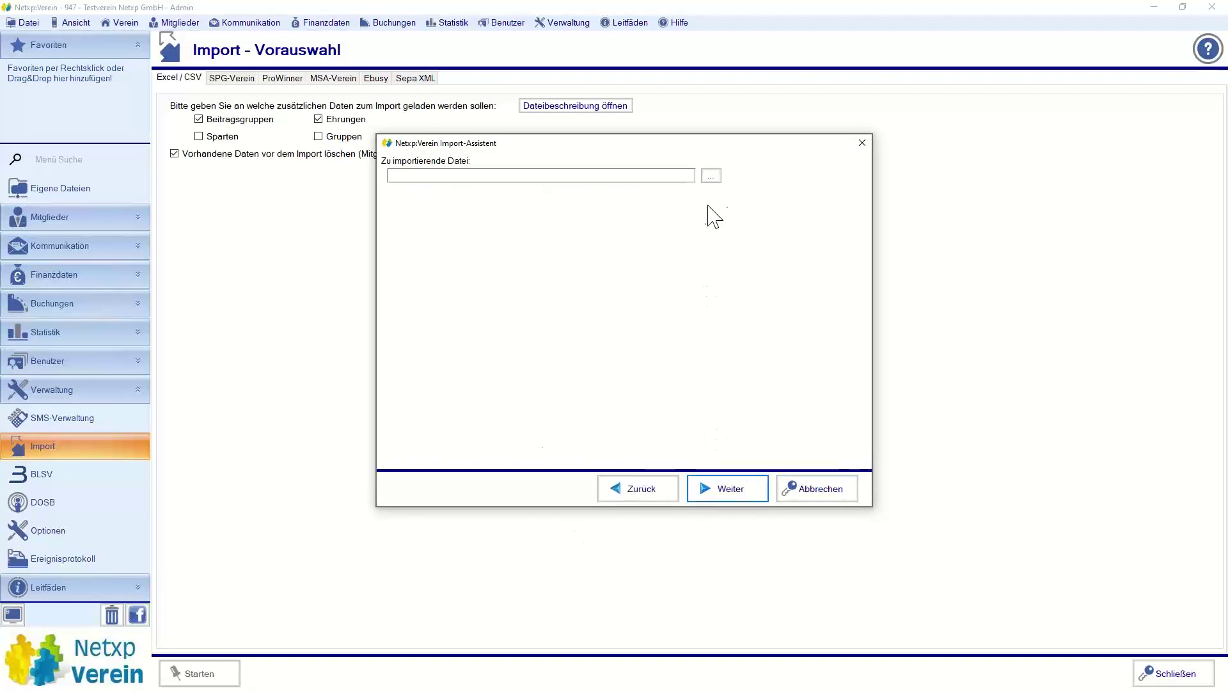
left_click(711, 175)
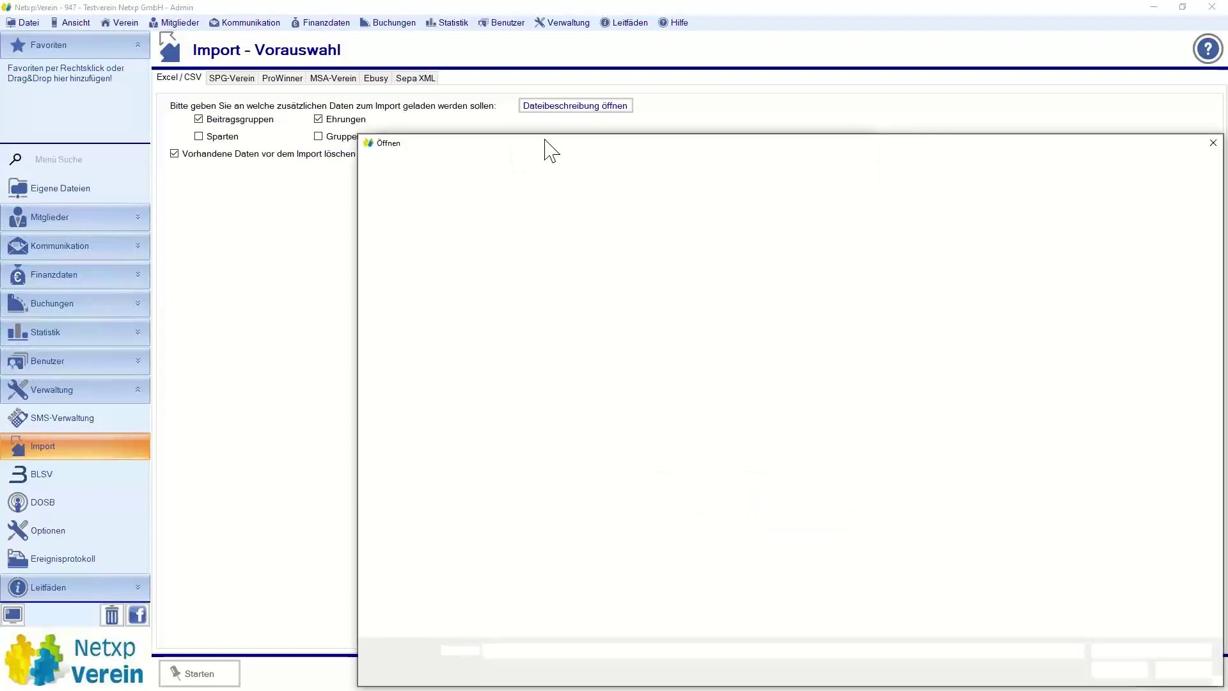
double_click(677, 228)
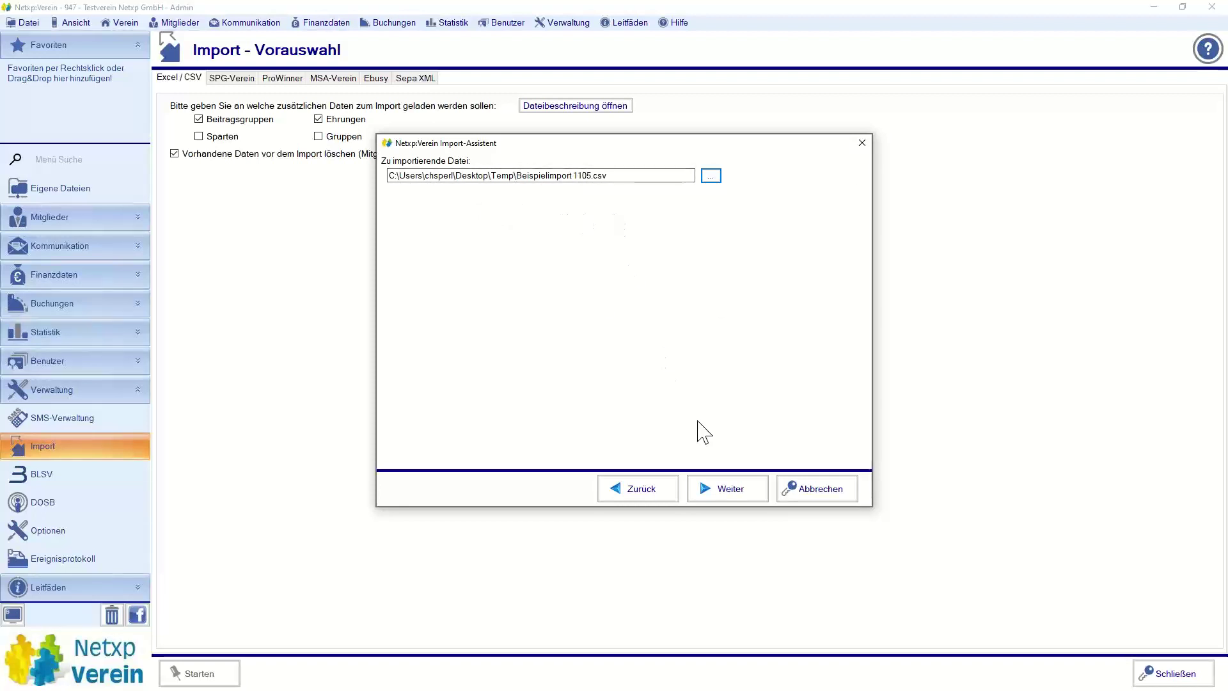
left_click(721, 488)
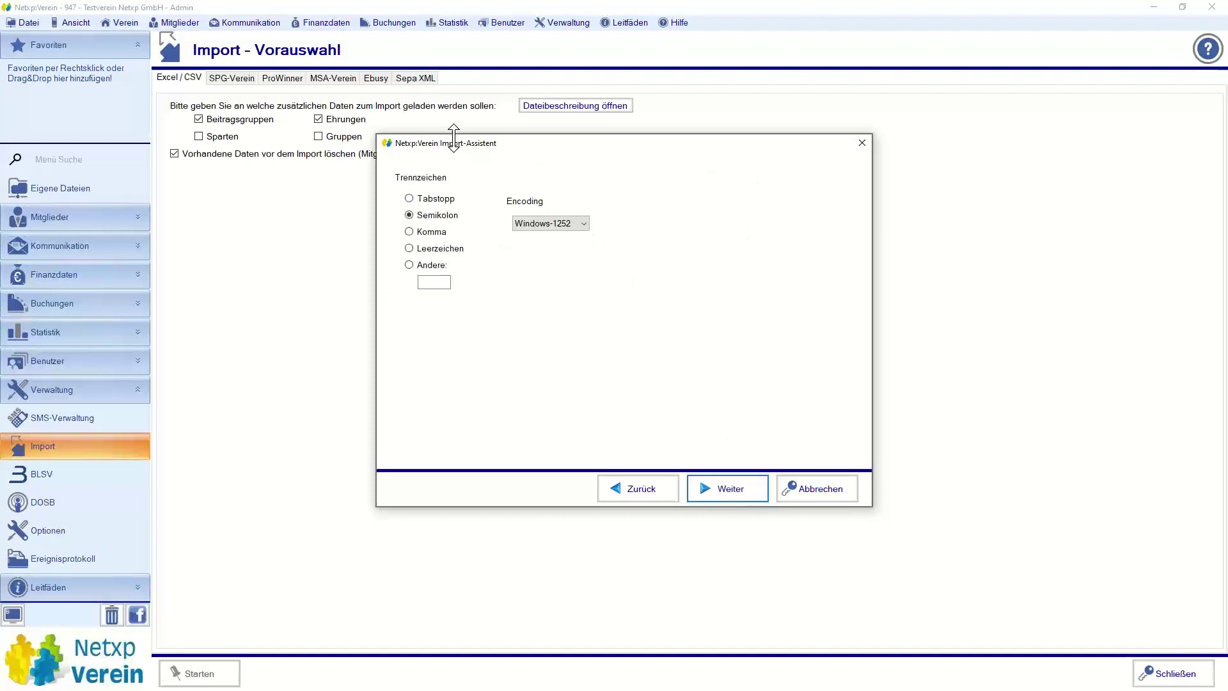
Step: Keep Semikolon as the Trennzeichen and Windows-1252 as the Encoding, and continue to the column assignment
left_click_drag(454, 142, 520, 139)
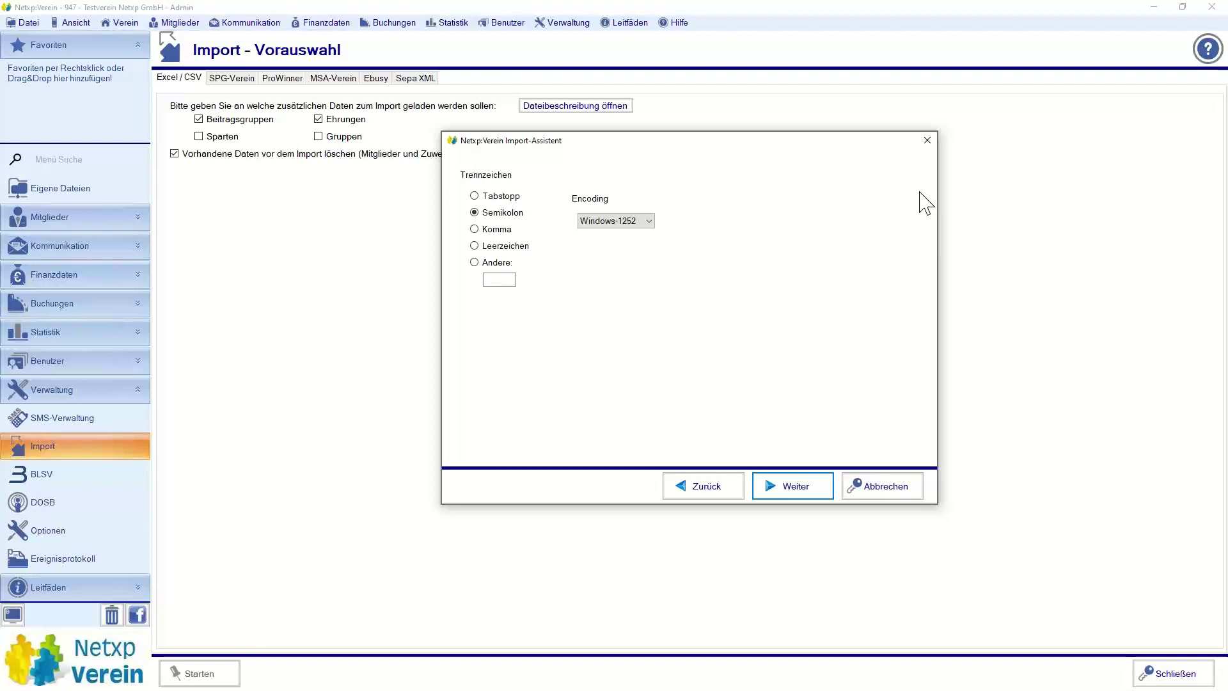
left_click(650, 221)
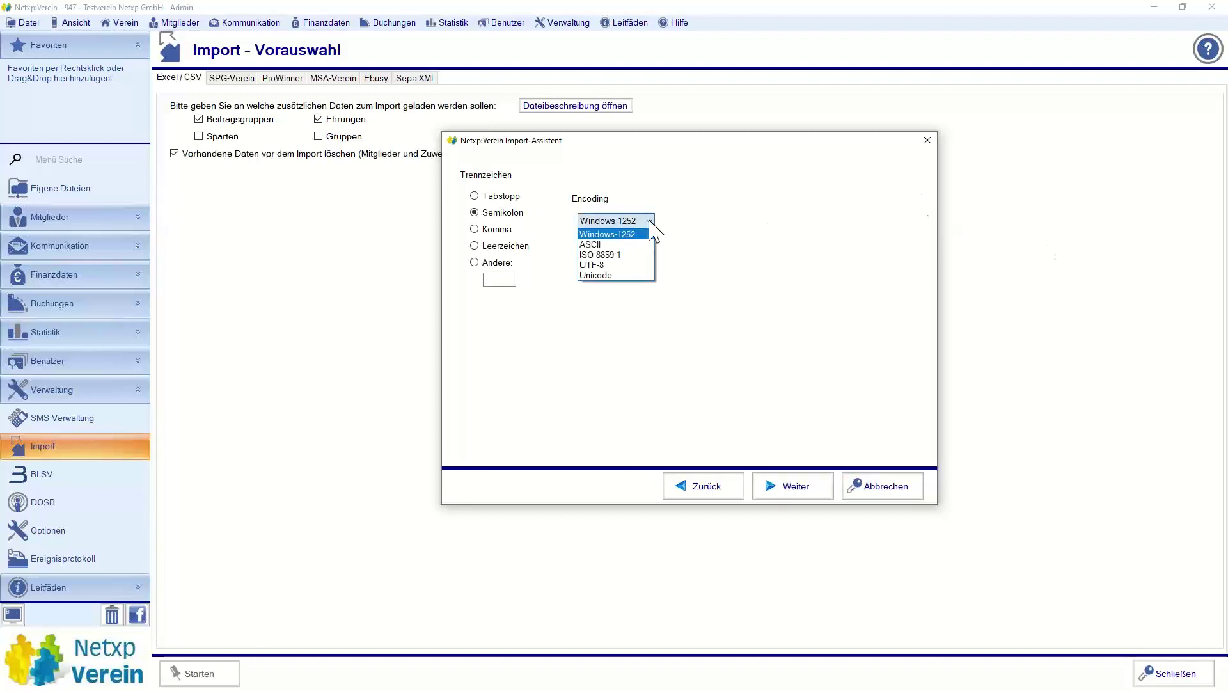
left_click(650, 221)
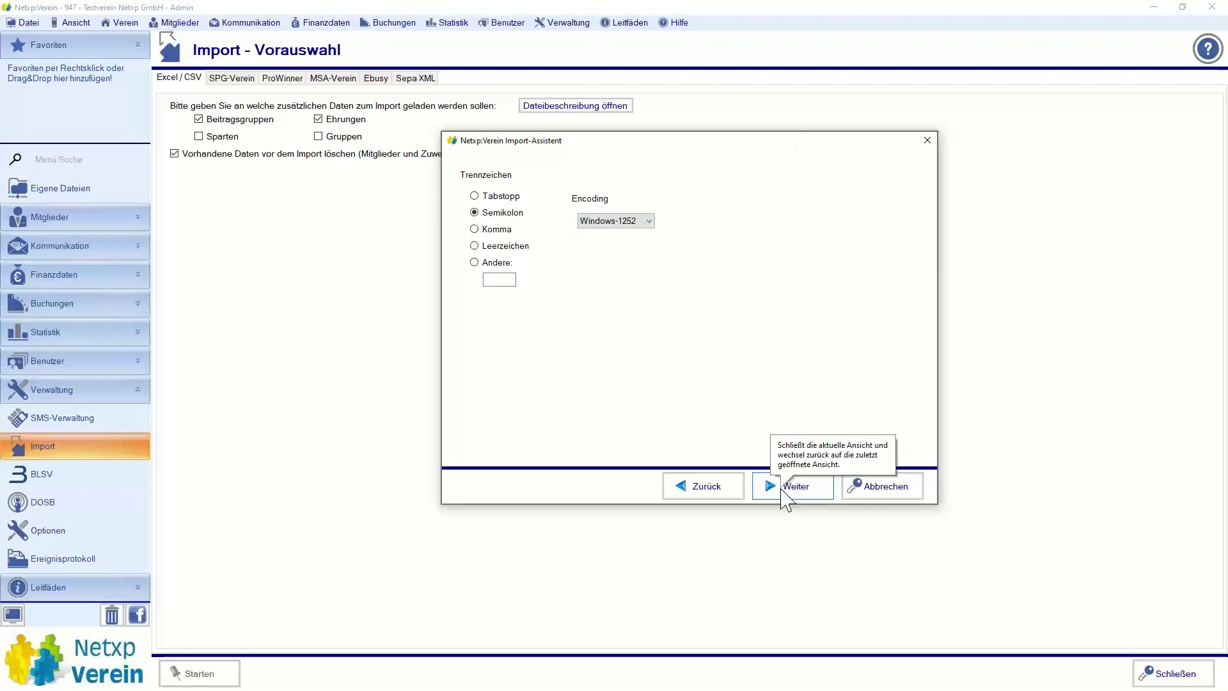
left_click(786, 494)
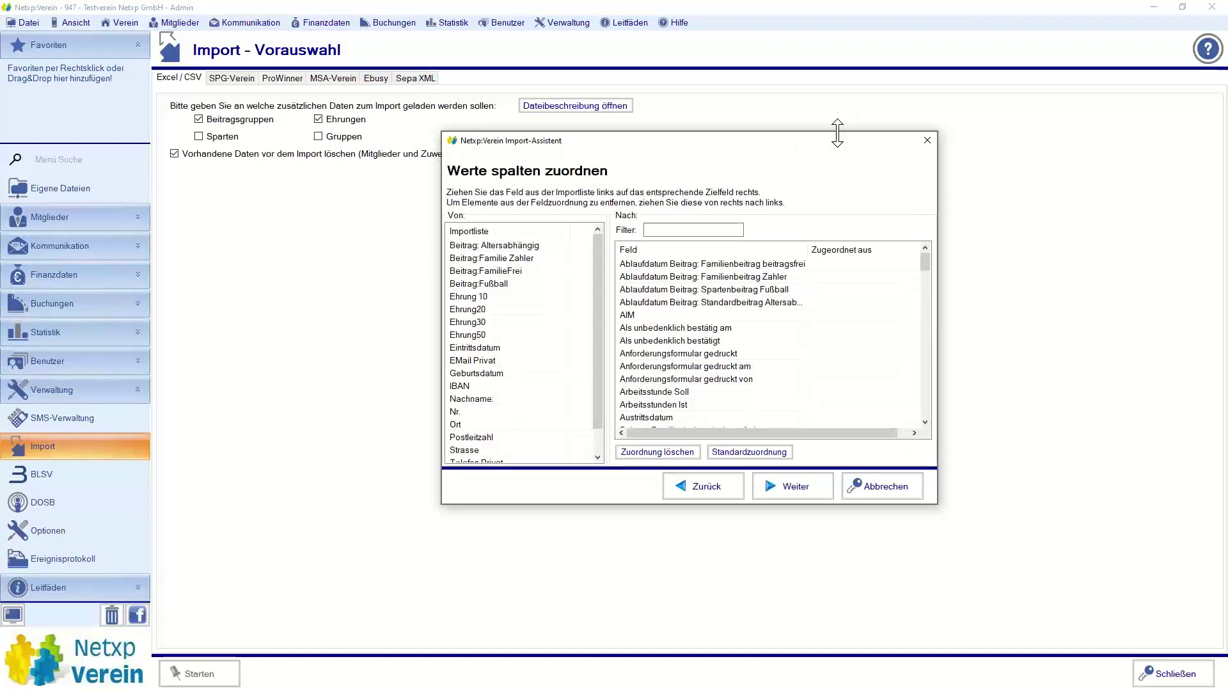
Step: Apply the Standardzuordnung to assign the identically named import columns to their target fields
left_click_drag(839, 131, 854, 89)
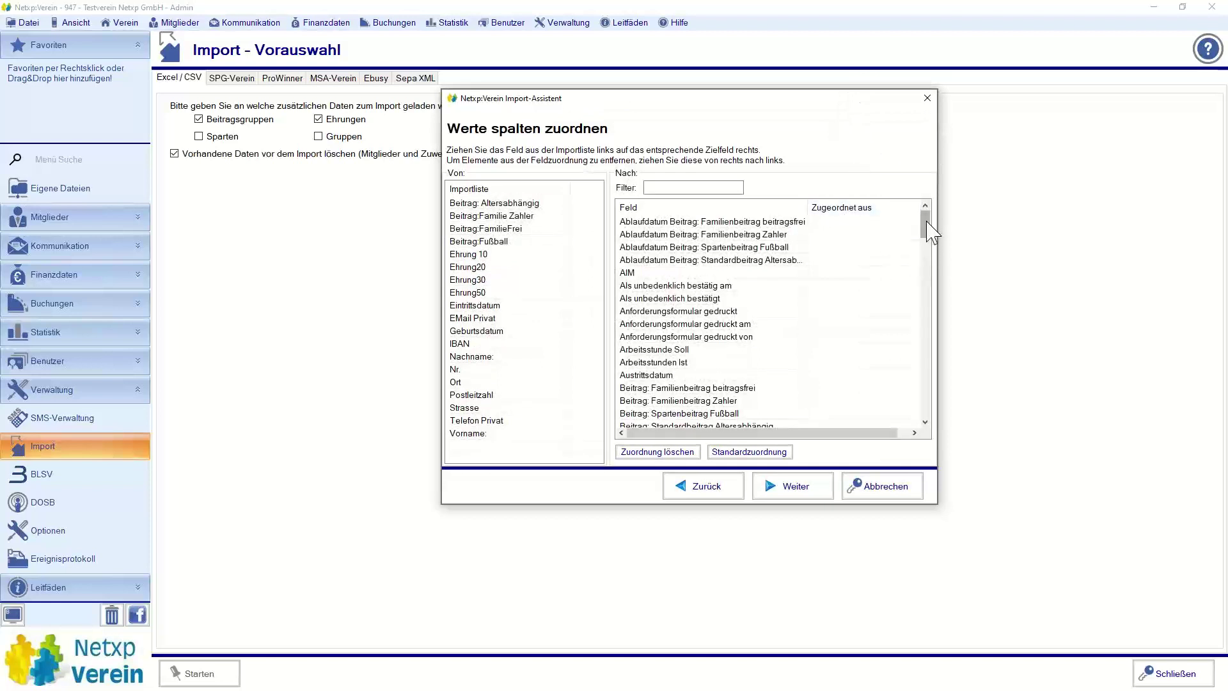
mouse_move(924, 220)
left_mouse_down()
mouse_move(925, 234)
mouse_move(924, 203)
left_mouse_up()
left_click(777, 453)
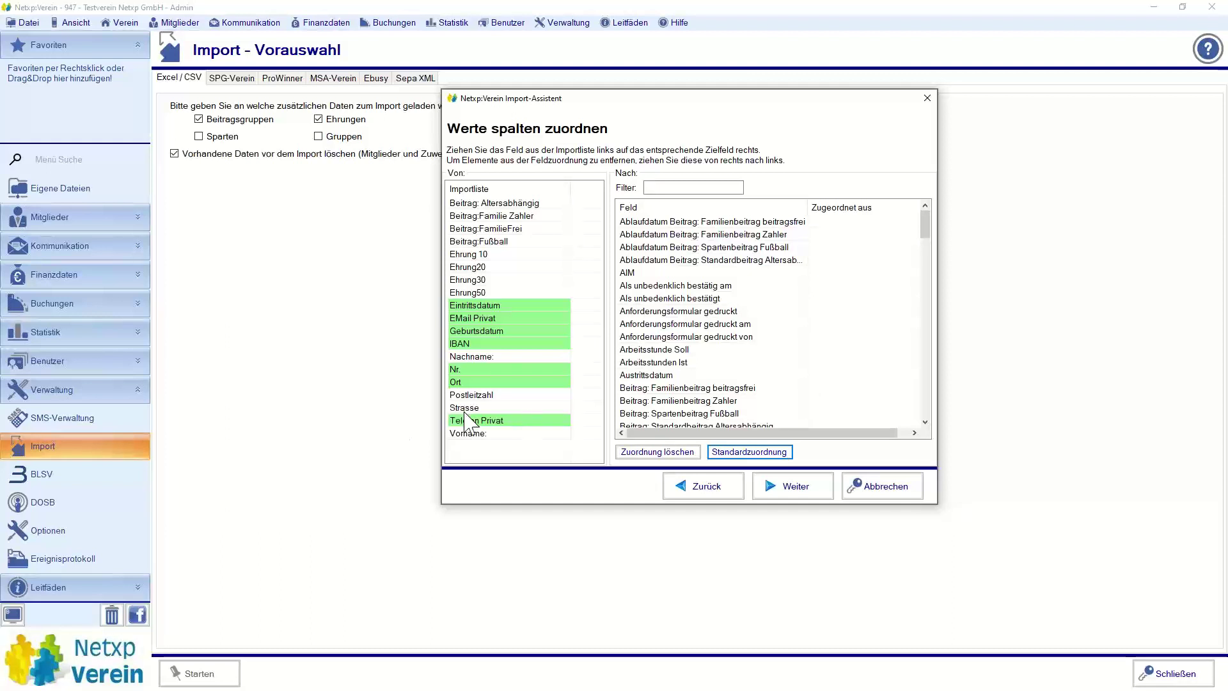
Step: Assign the Altersabhängig, Familie Zahler, FamilieFrei and Fußball Beitrag columns to their matching Beitrag target fields
left_click_drag(926, 224, 928, 196)
scroll(723, 327, "down", 2)
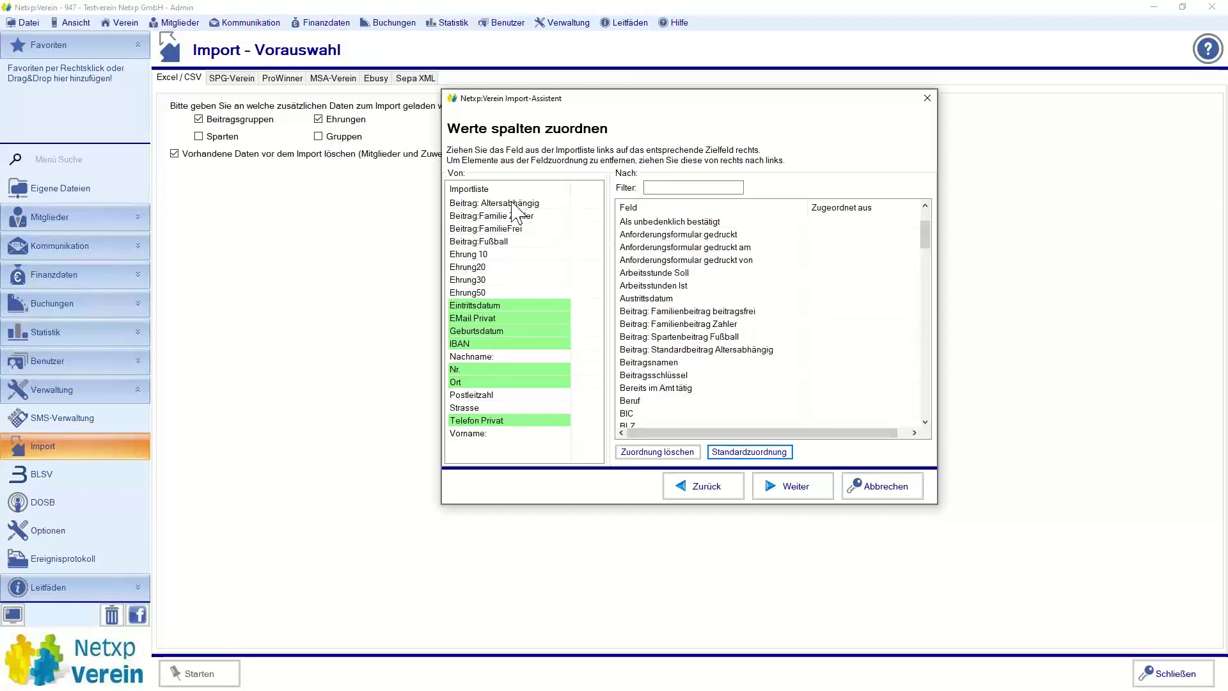
left_click_drag(512, 204, 698, 352)
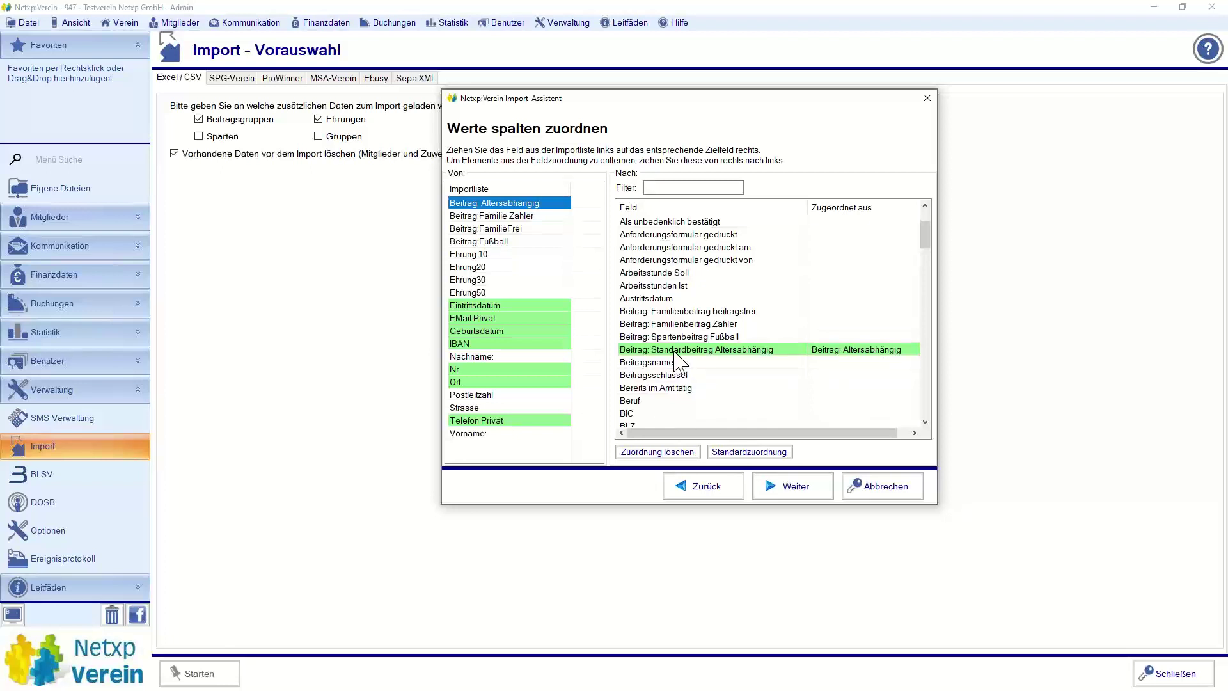
left_click_drag(537, 216, 691, 311)
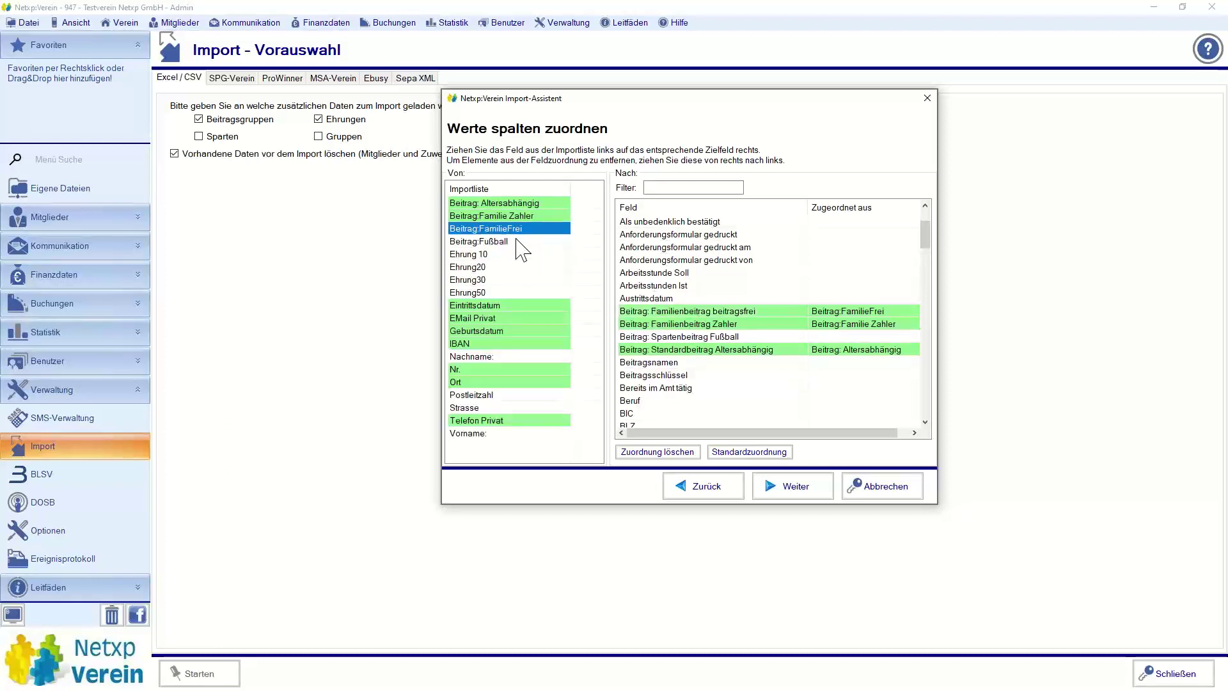
left_click_drag(520, 241, 648, 337)
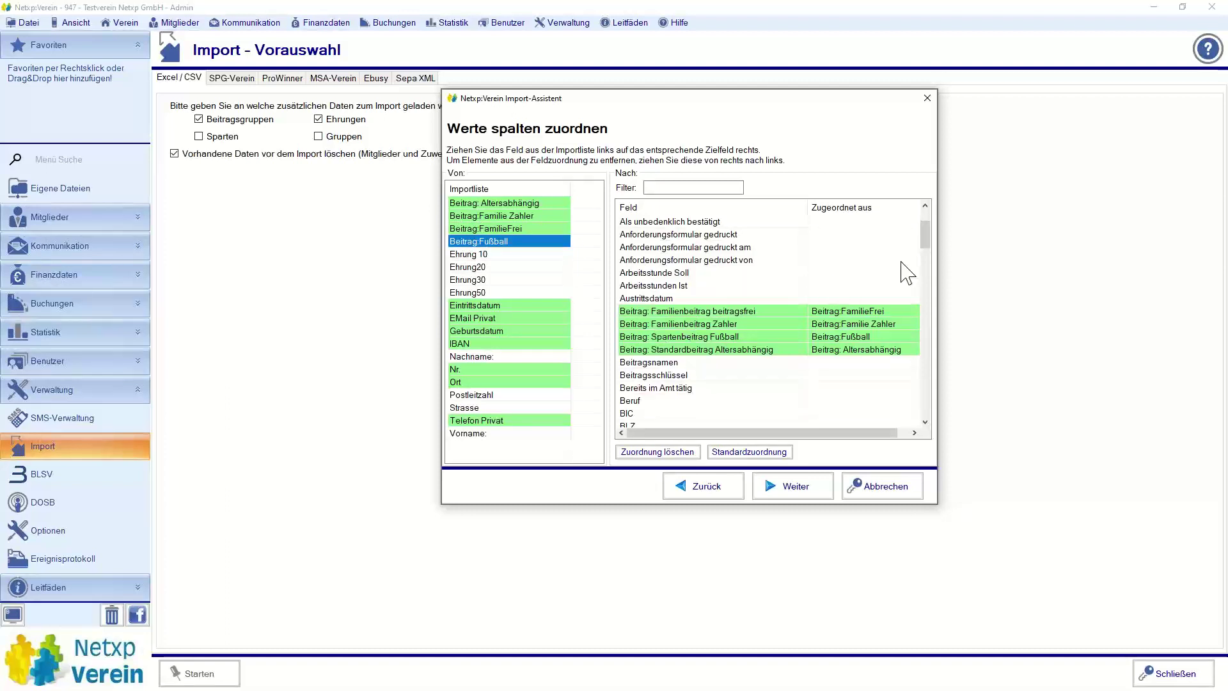
Step: Assign the columns Ehrung 10, Ehrung20, Ehrung30 and Ehrung50 to the Ehrung target fields for 10, 20, 30 and 50 Jahre
scroll(927, 238, "down", 1)
left_click_drag(926, 238, 929, 267)
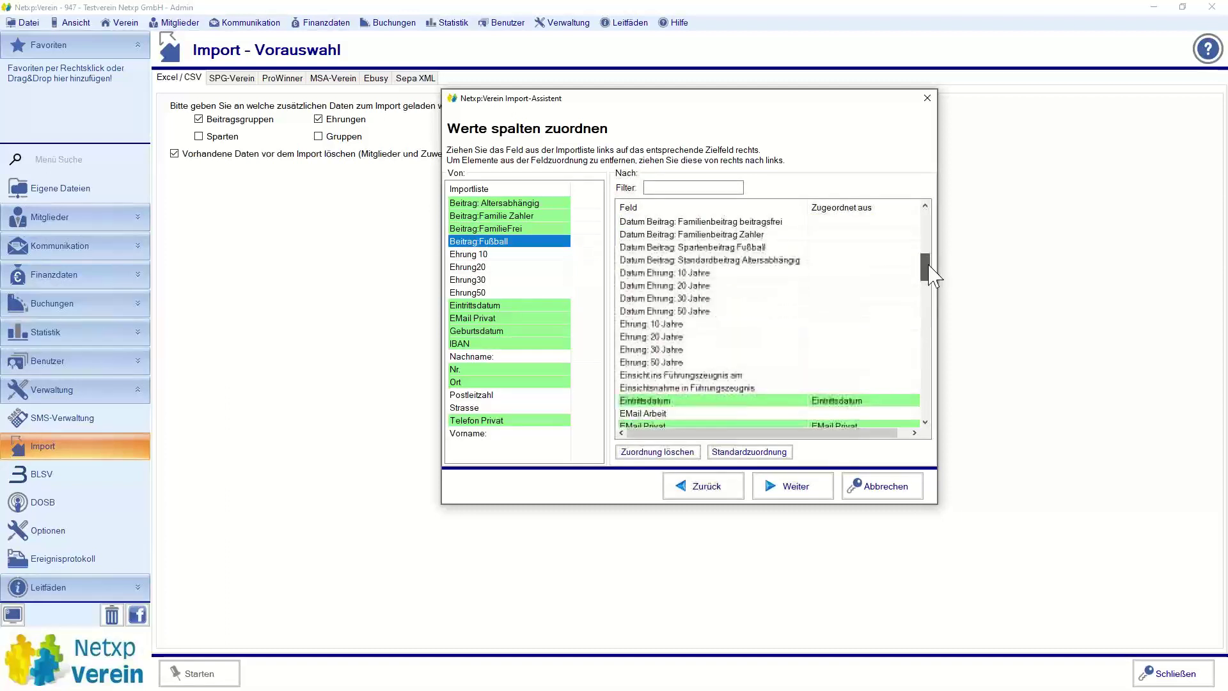
scroll(927, 268, "down", 1)
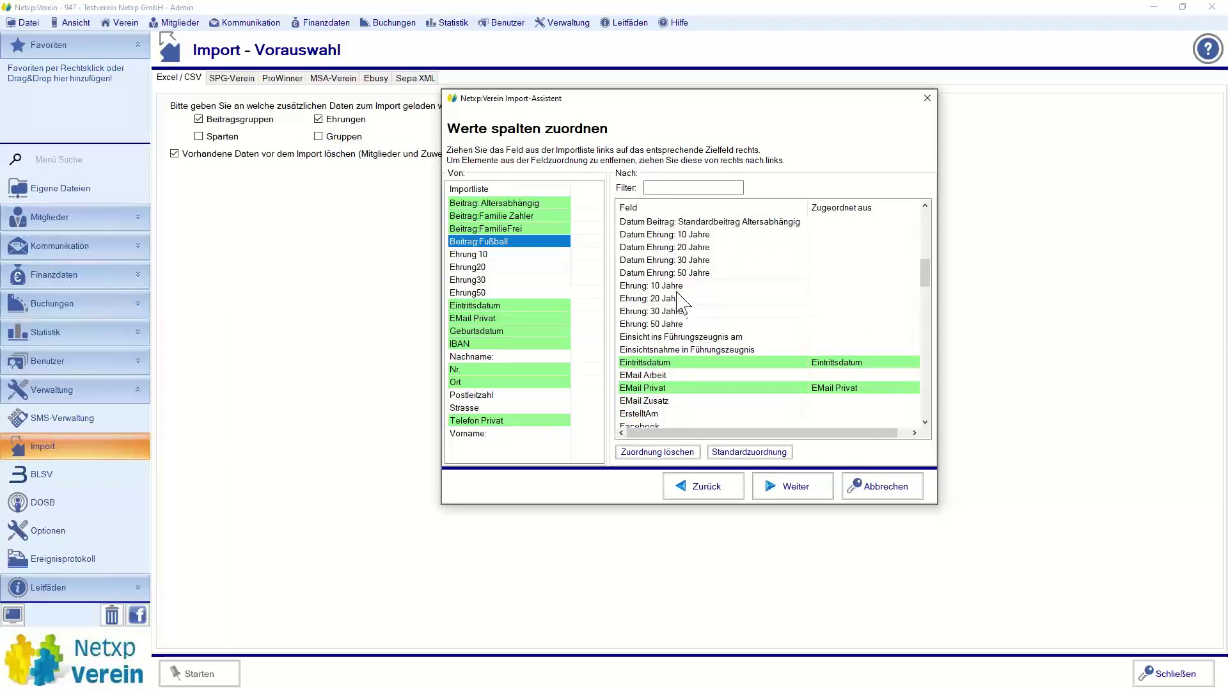
left_click_drag(482, 254, 648, 285)
left_click_drag(491, 269, 633, 311)
left_click_drag(499, 293, 664, 325)
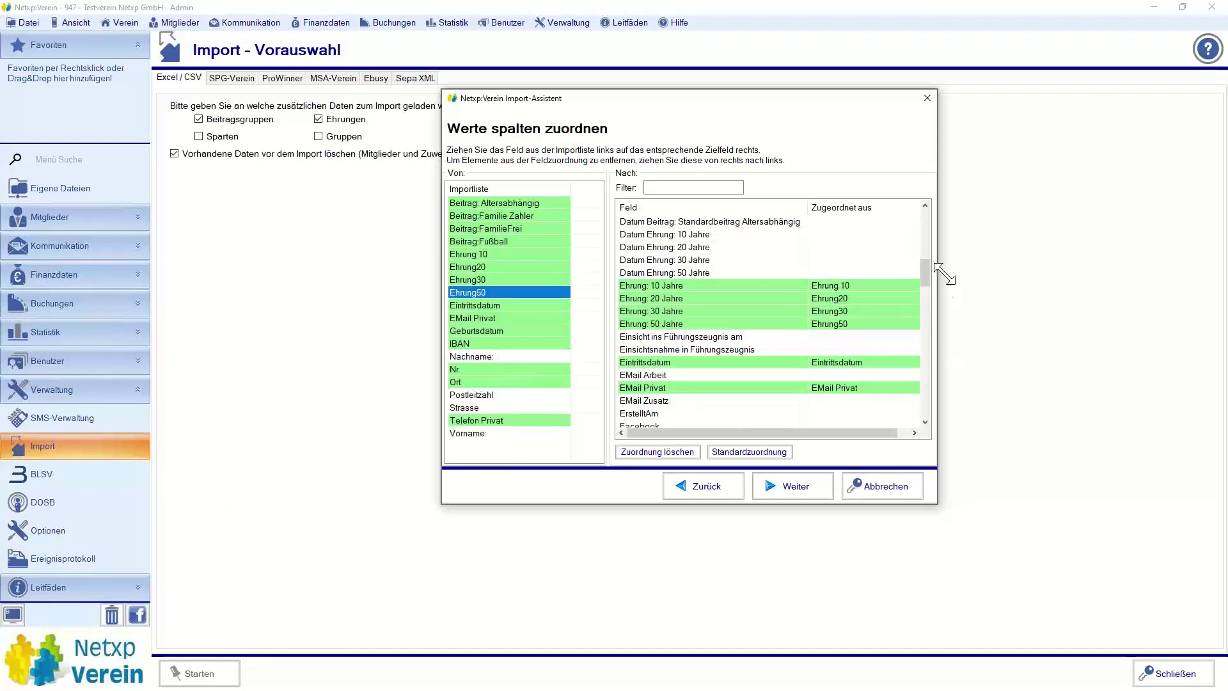
Step: Filter the target fields by "nachn" and assign the Nachname: column to the Nachname field
left_click(659, 187)
type("nachn")
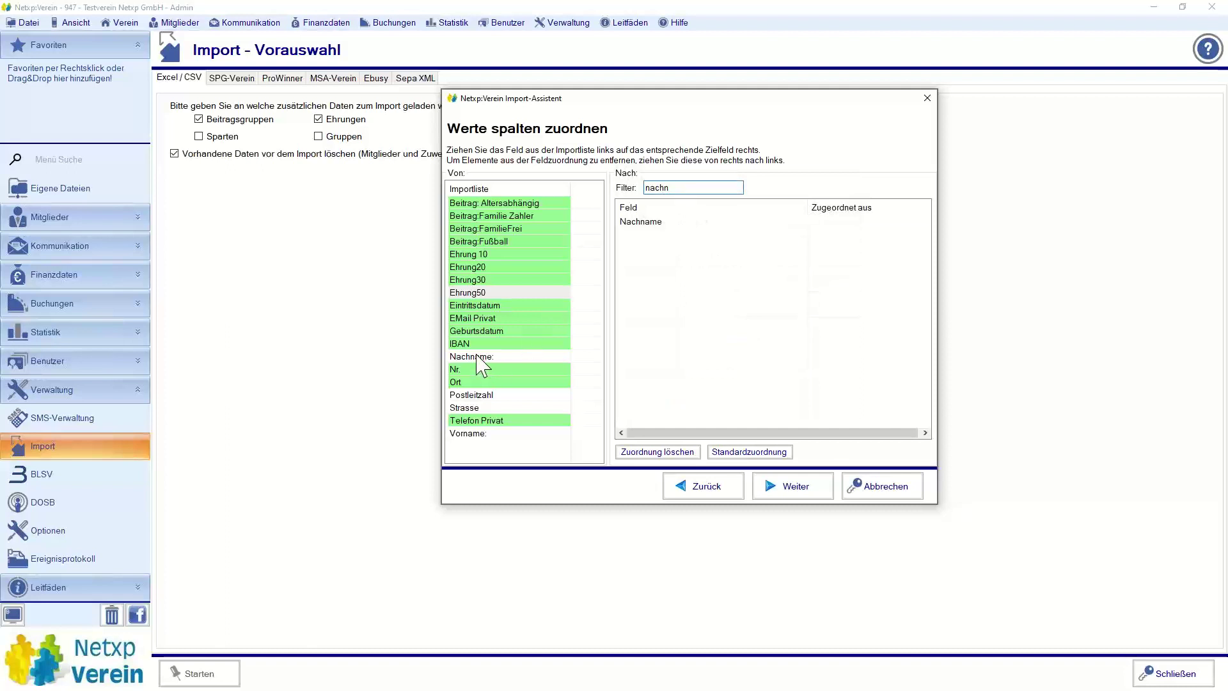
left_click_drag(479, 363, 663, 224)
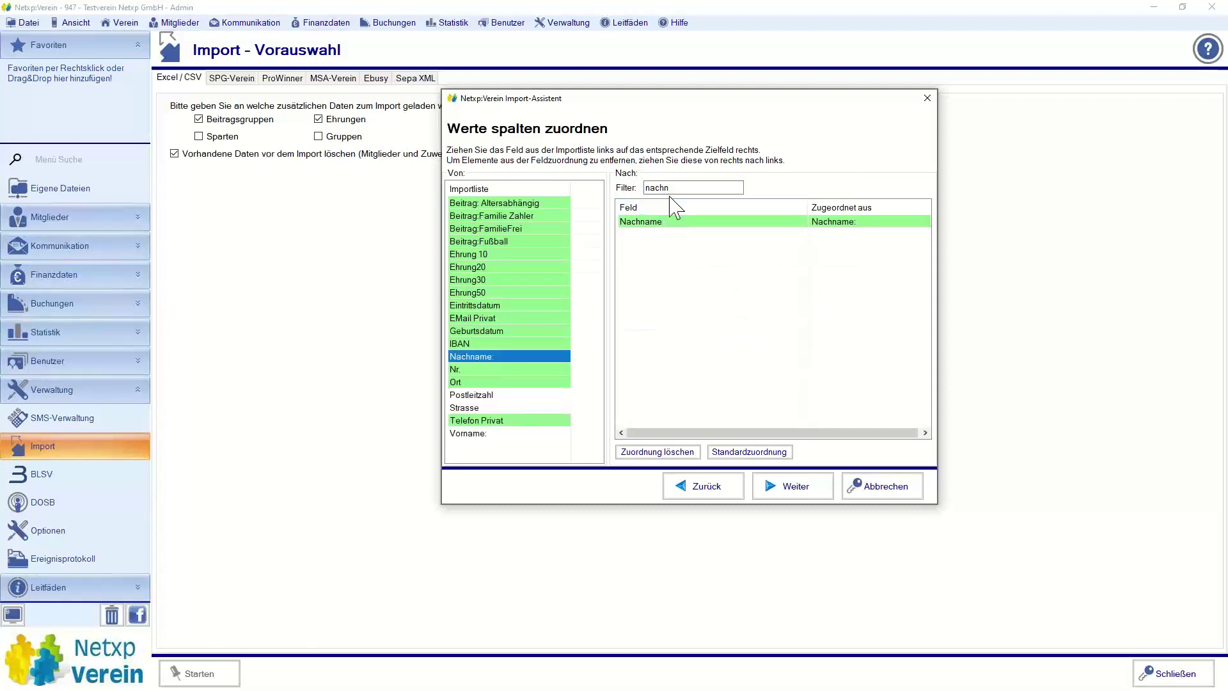
Step: Filter the target fields by "plz" and assign the Postleitzahl column to the PLZ field
double_click(666, 187)
key("BackSpace")
type("p")
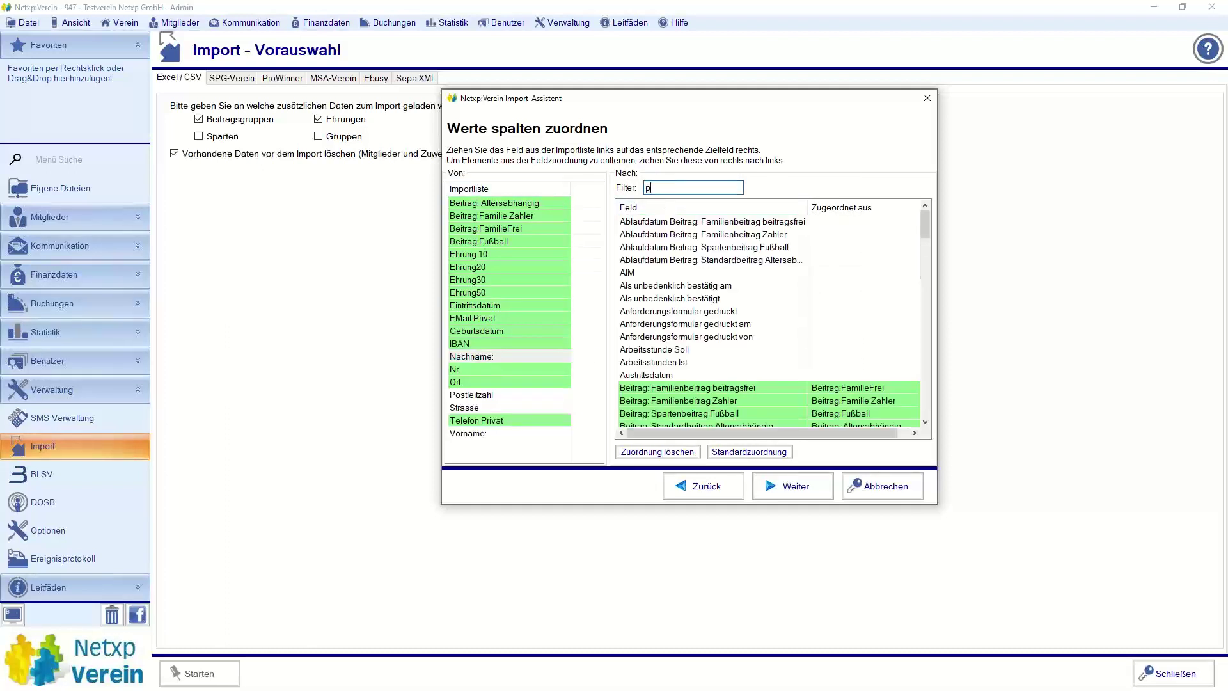
type("lz")
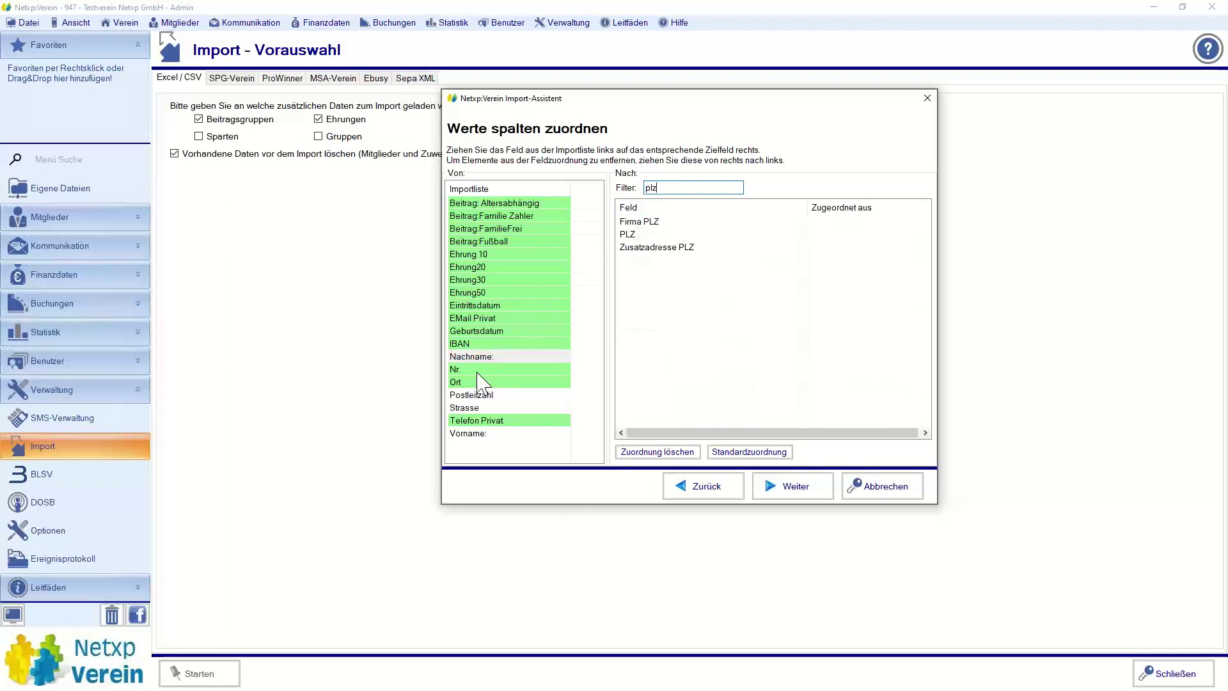
left_click_drag(464, 395, 640, 235)
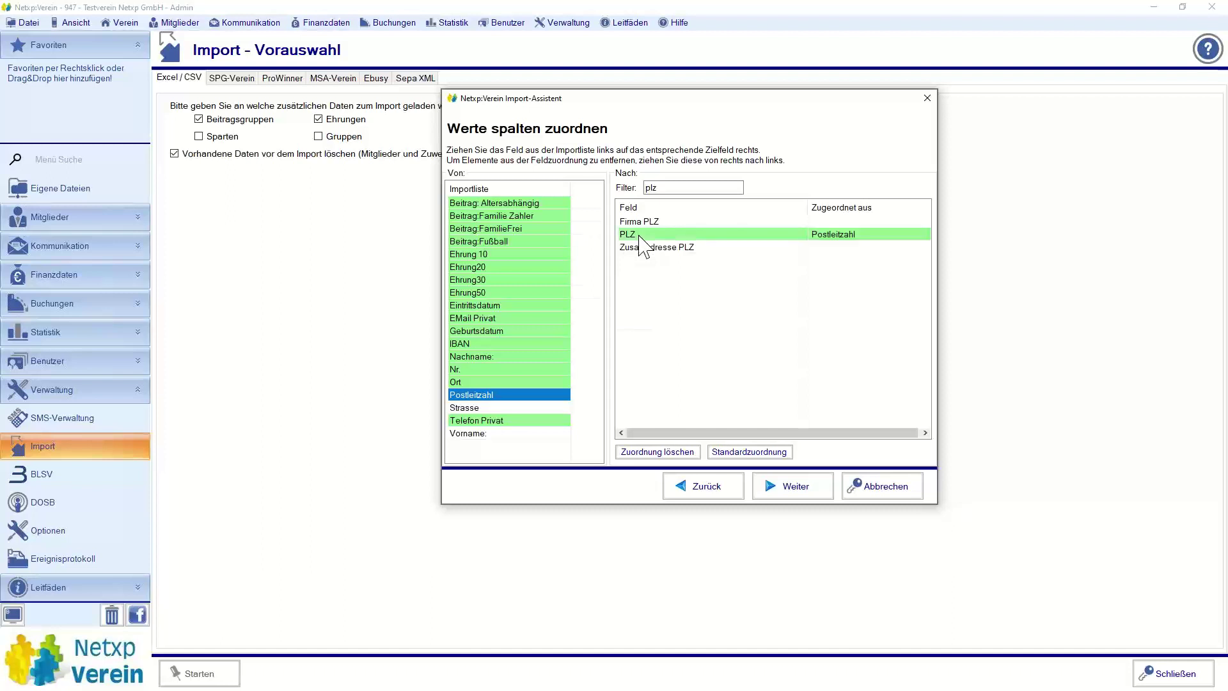
Step: Assign the Strasse column to Straße and the Vorname: column to Vorname, filtering the target fields by "str" and "vorn"
double_click(661, 187)
type("str")
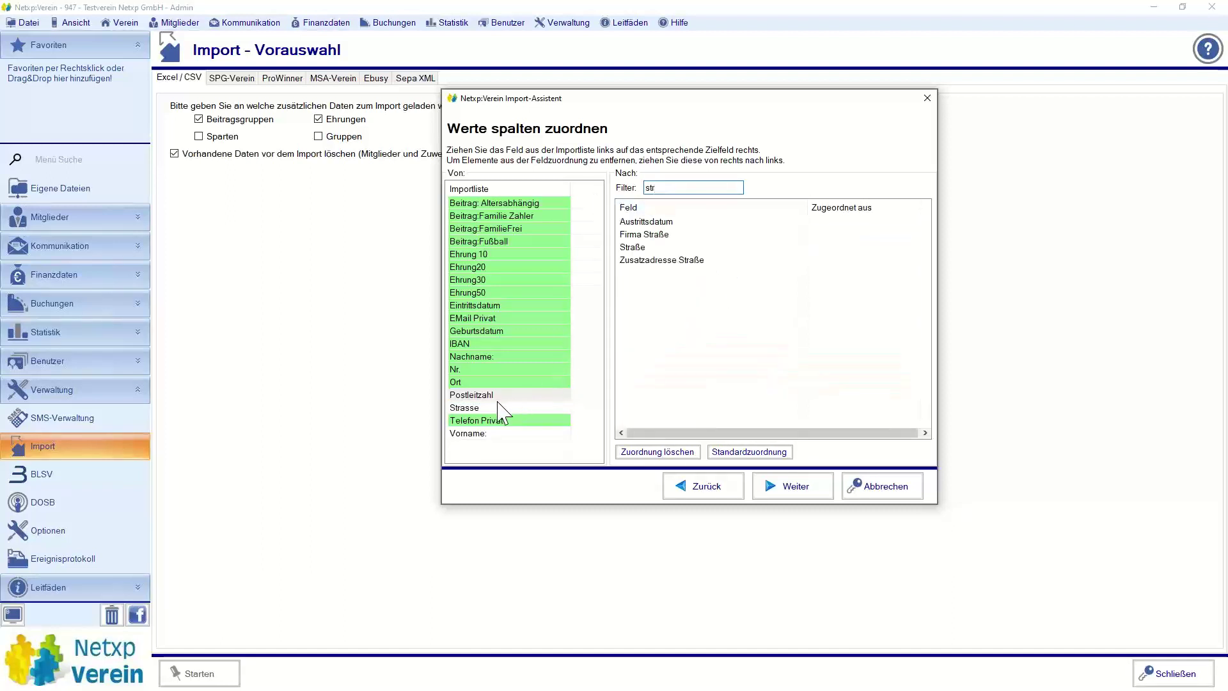
left_click_drag(493, 410, 639, 250)
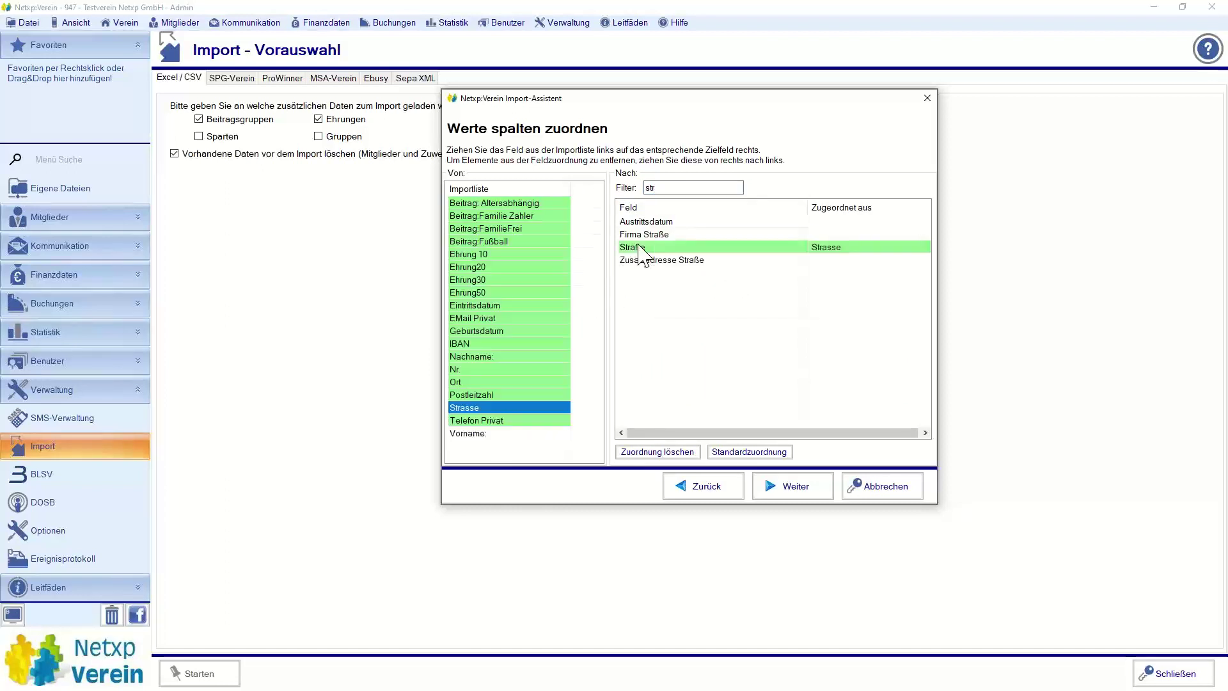
double_click(659, 188)
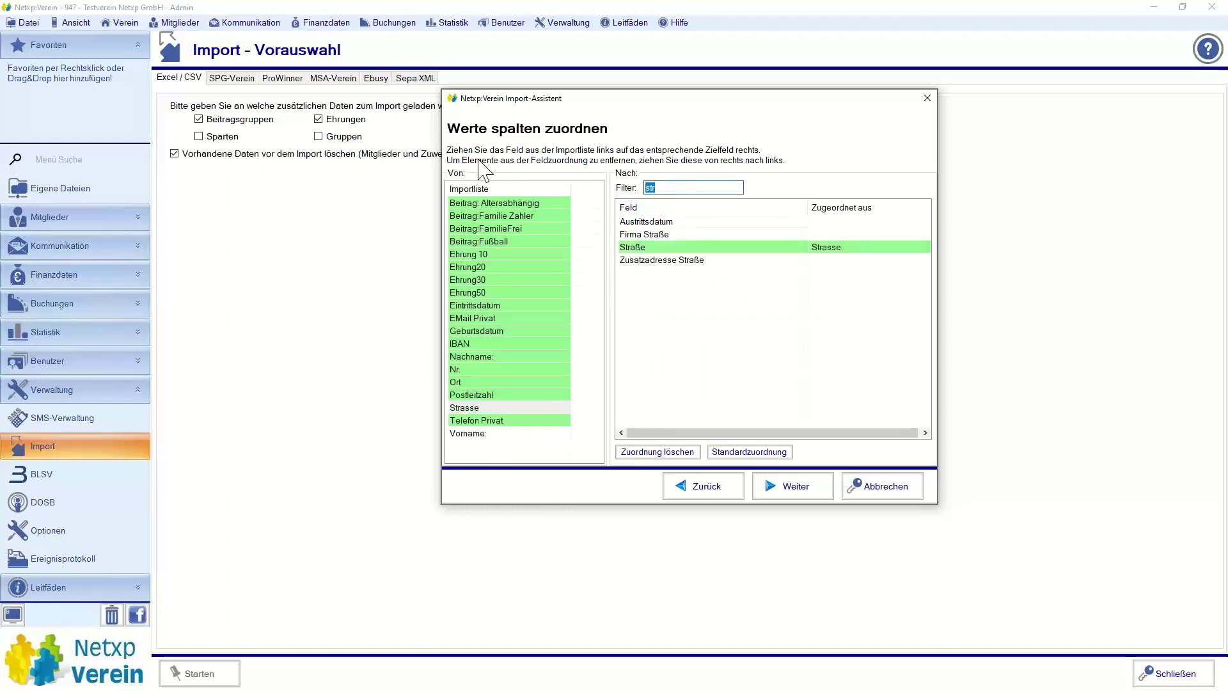
type("vorn")
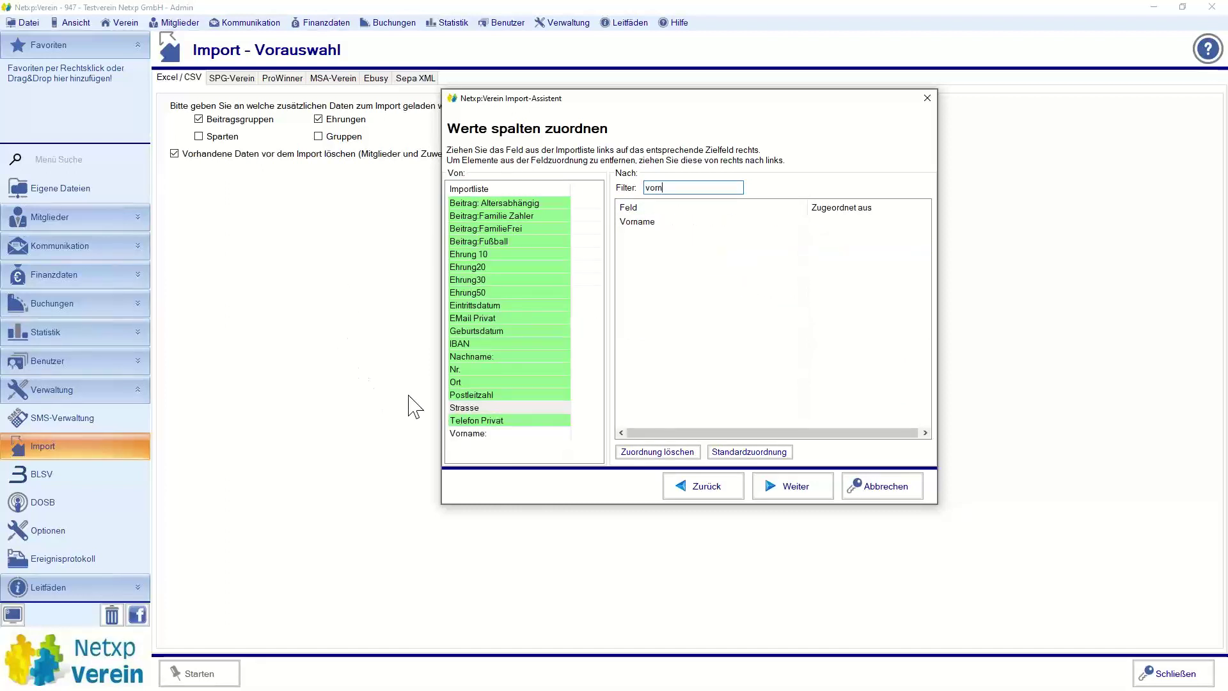
left_click_drag(461, 435, 652, 225)
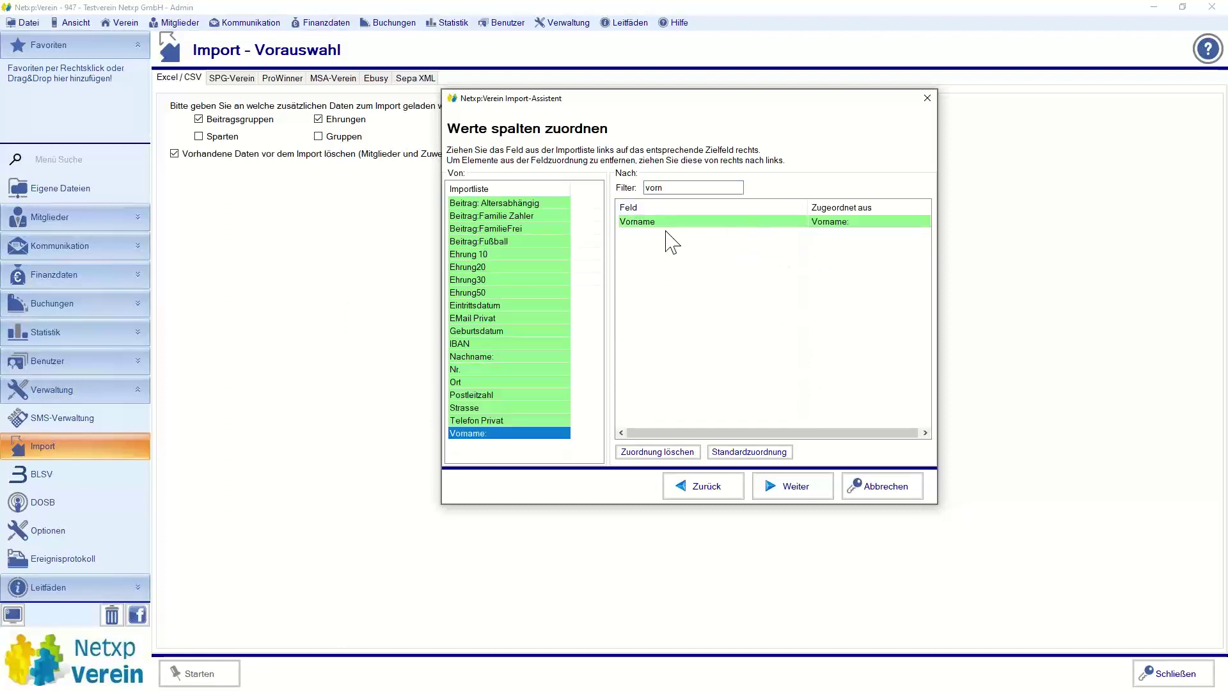
Step: Complete the import wizard to run the data import, accept the program restart and log back in with the saved credentials
left_click(791, 490)
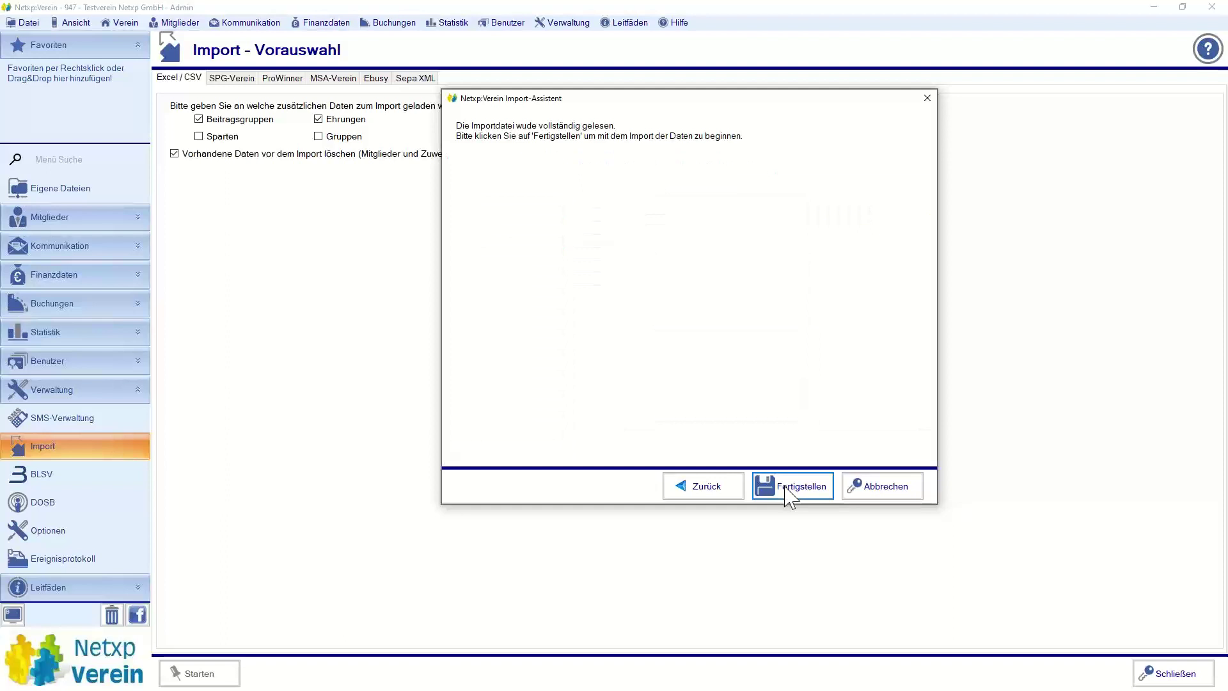
left_click(794, 490)
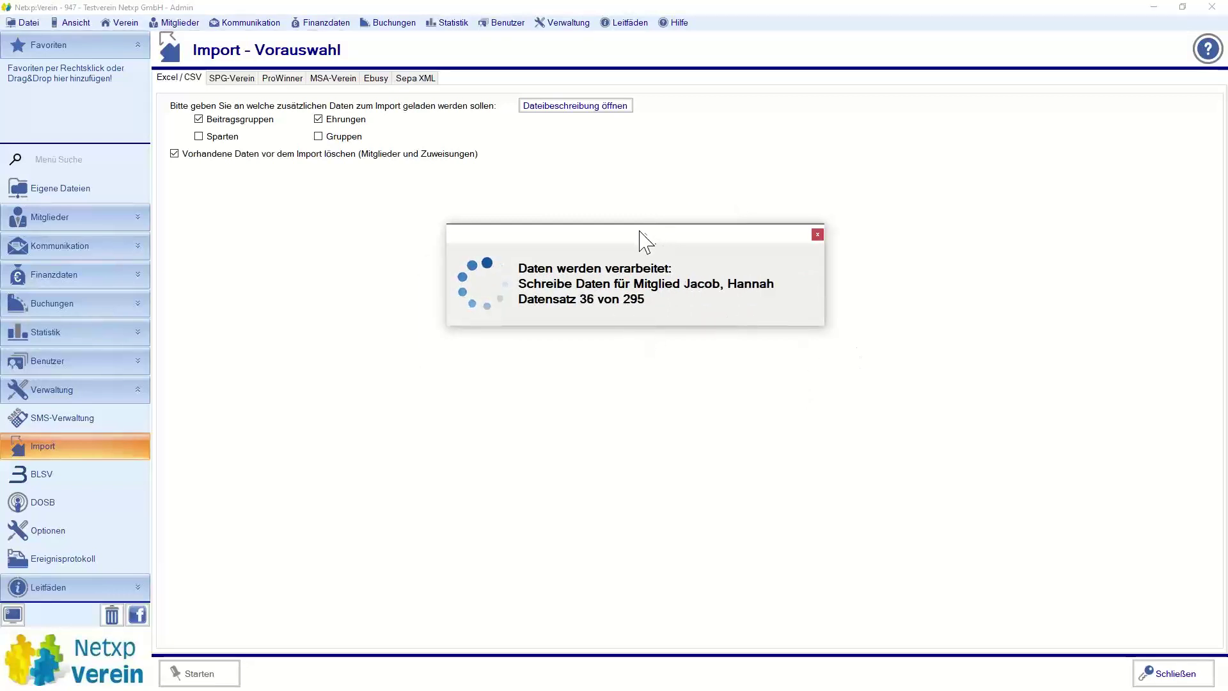
left_click_drag(642, 242, 705, 211)
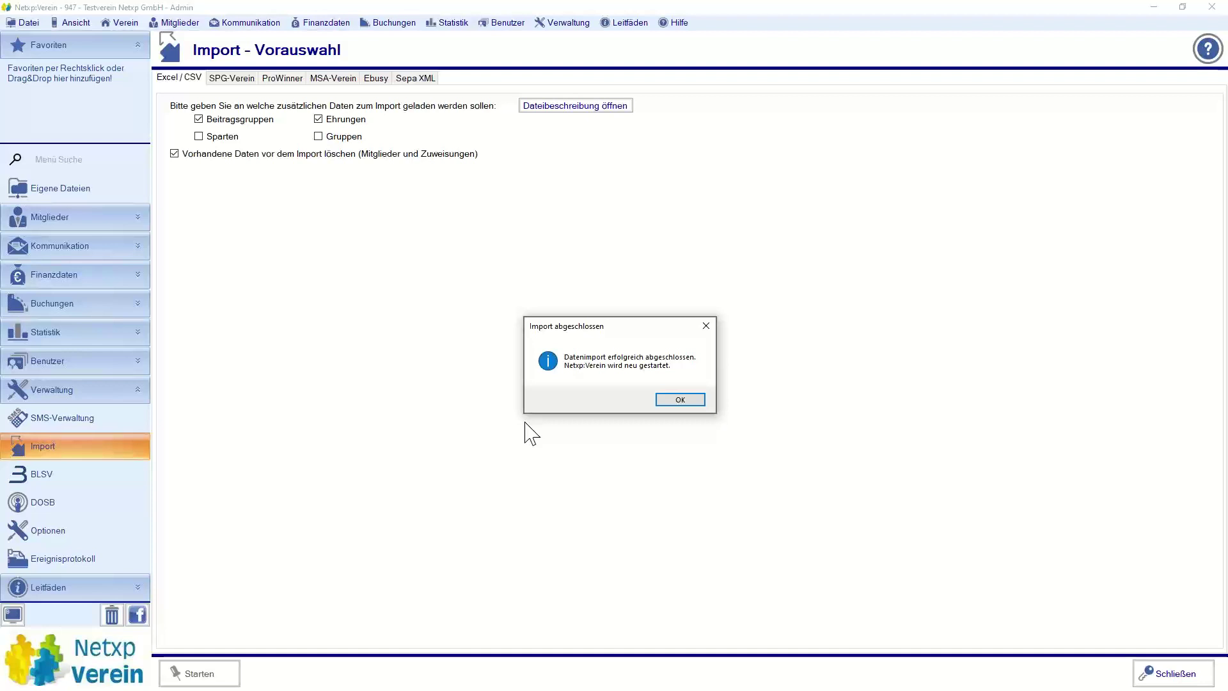
left_click_drag(599, 325, 611, 218)
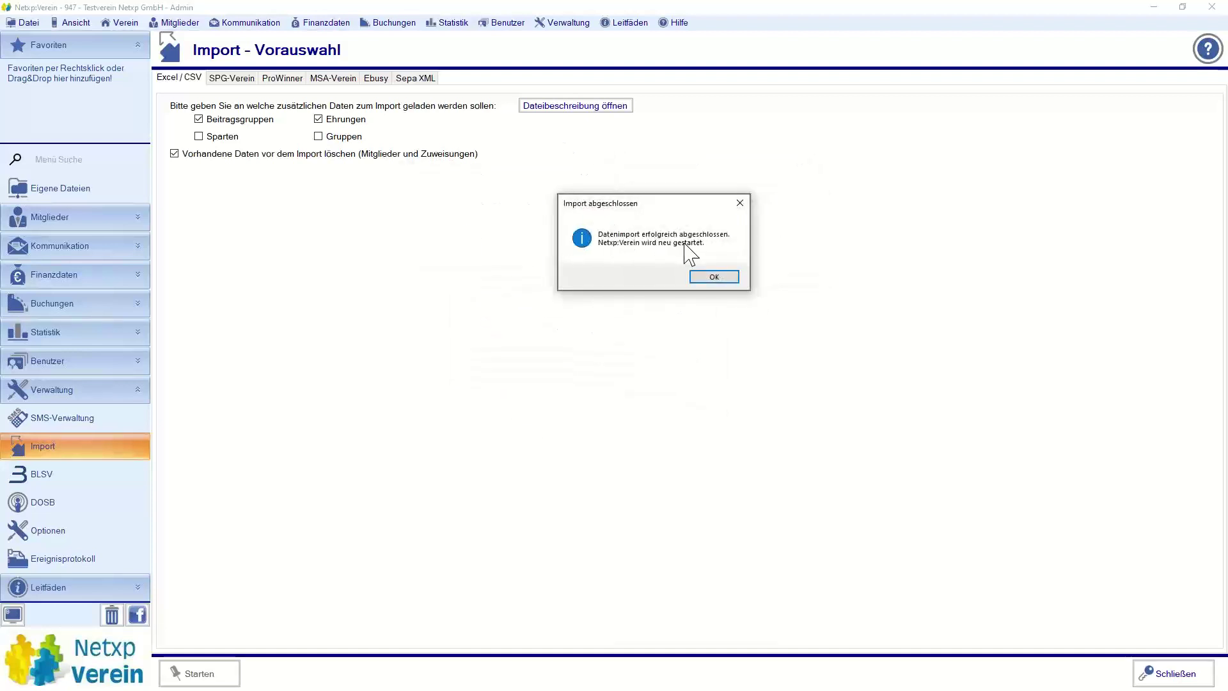
left_click(714, 277)
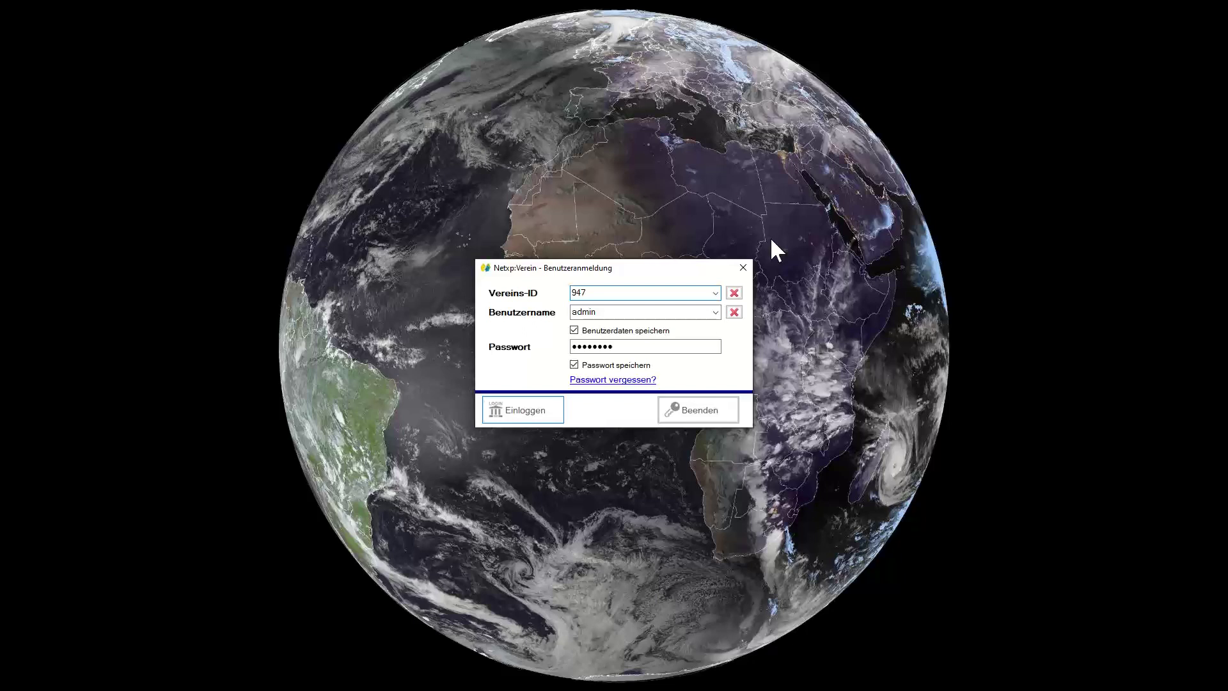
key("Return")
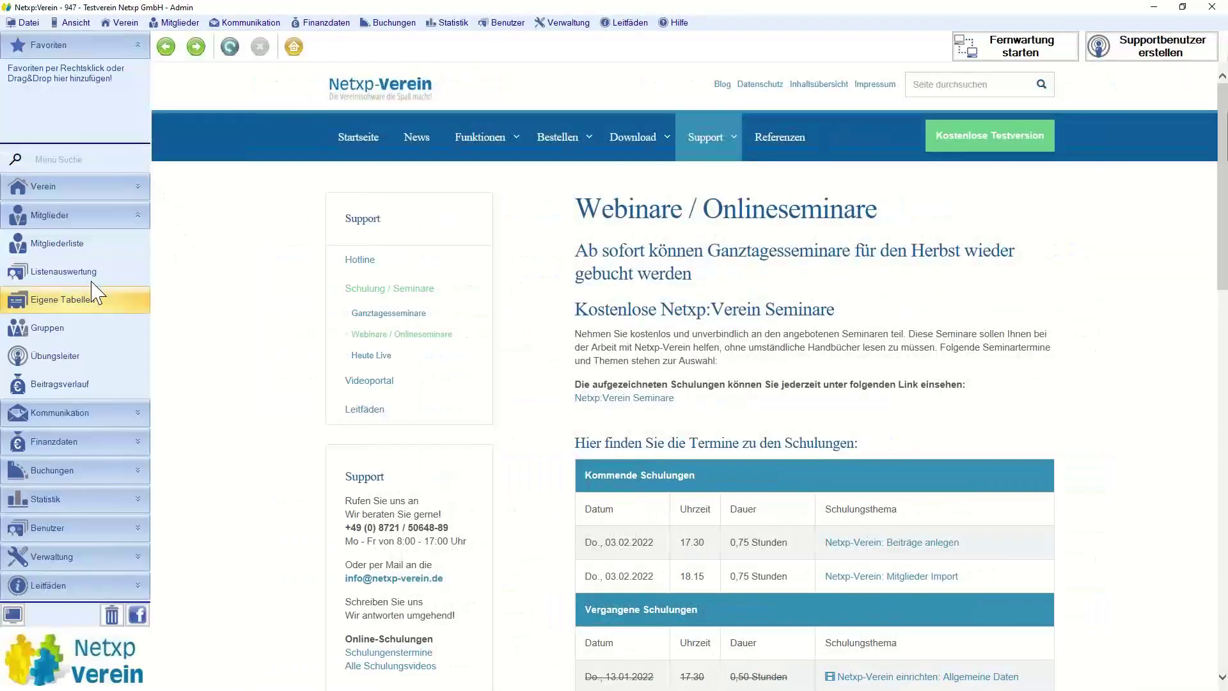
Step: Open the first member's record from the Mitgliederliste and check its Beiträge and Ehrungen
left_click(73, 249)
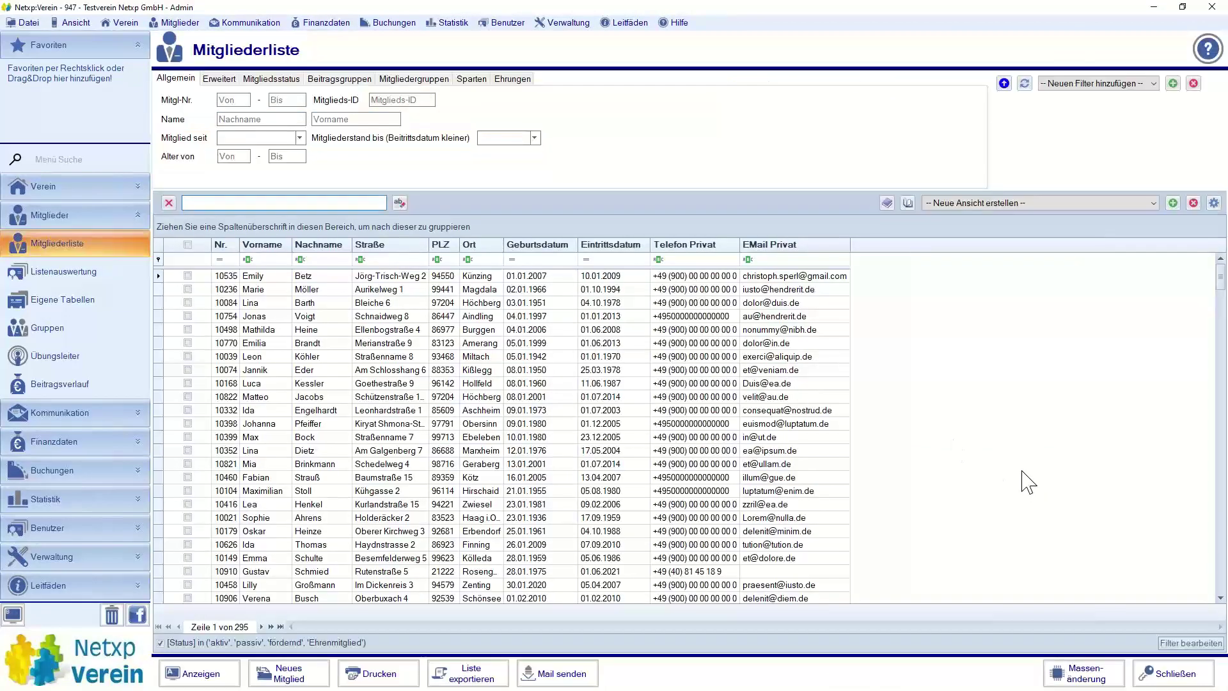
double_click(315, 286)
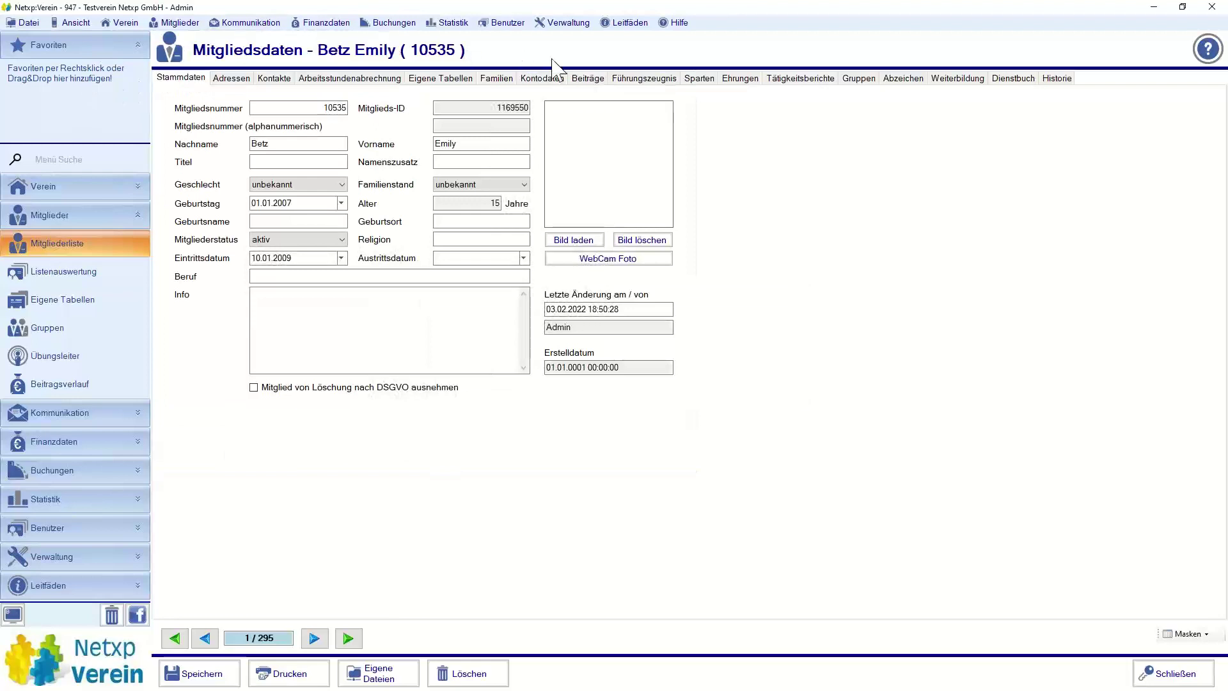
left_click(589, 79)
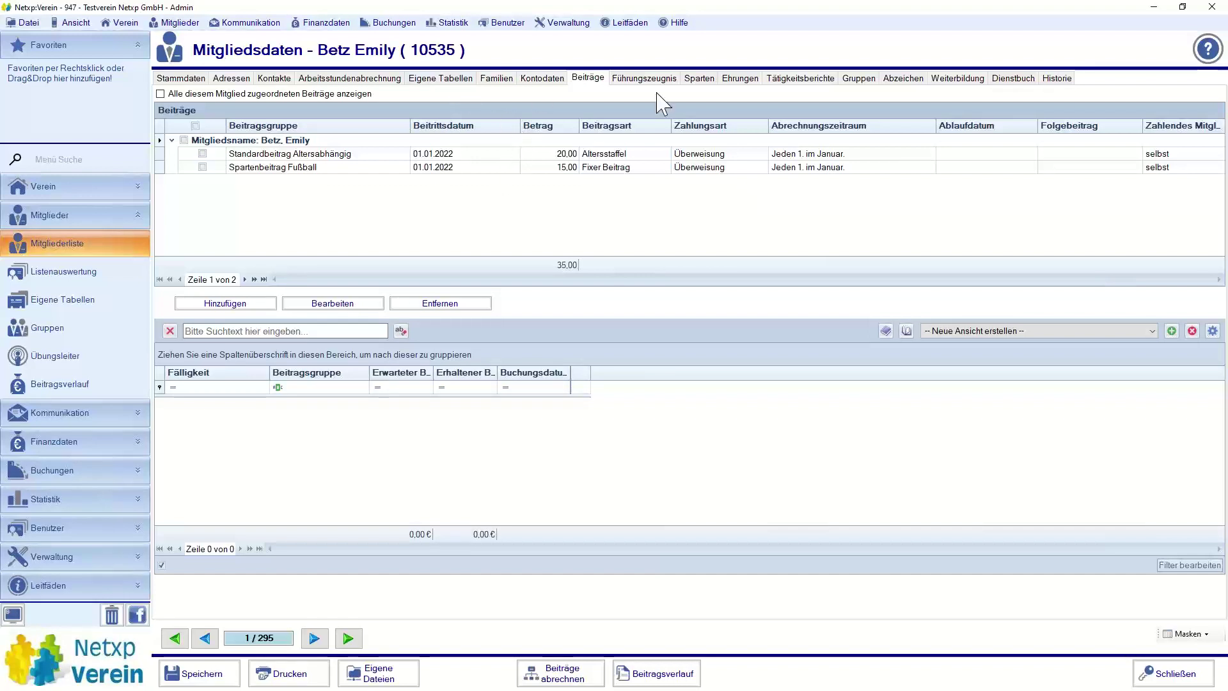
left_click(737, 80)
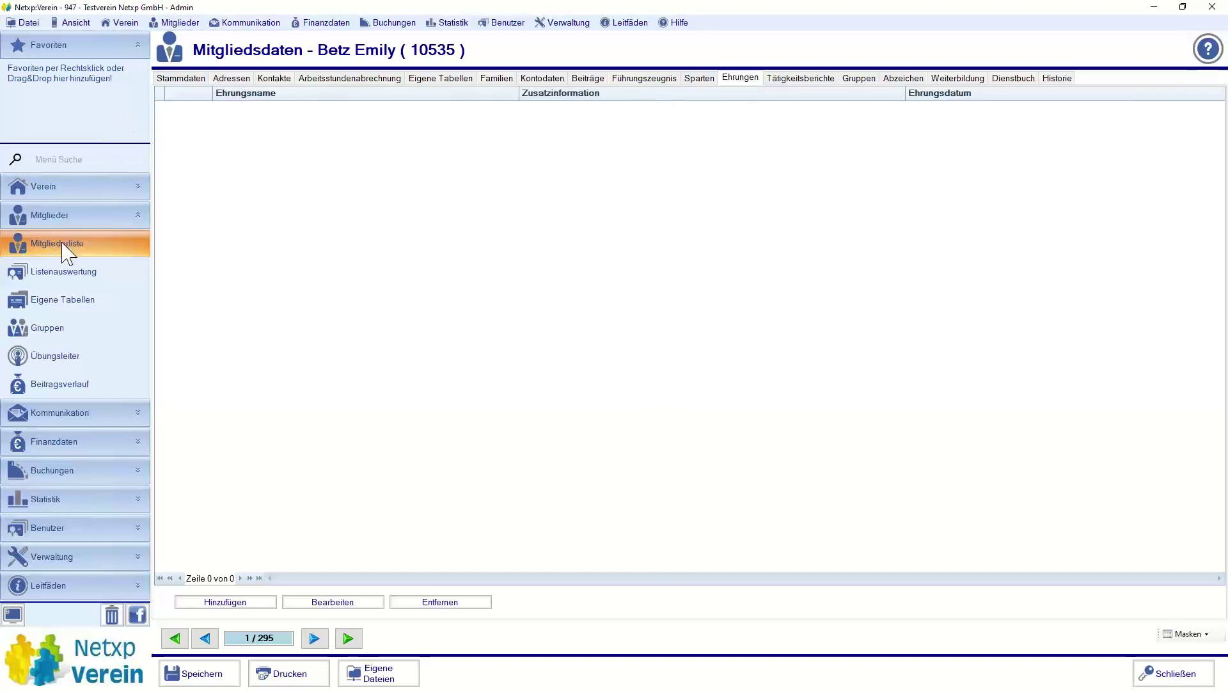
left_click(732, 80)
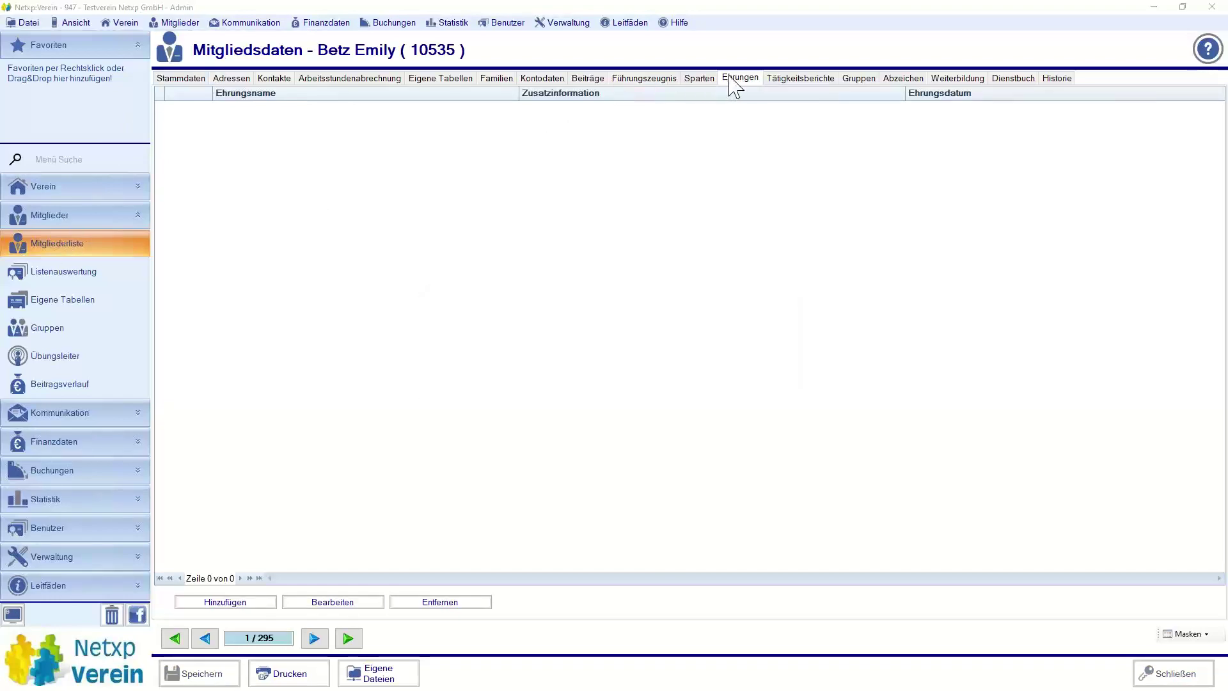
Step: Check the Mitgliederliste's Ehrungen and Beitragsgruppen filters and search the addable columns for an Ehrungen entry
left_click(513, 78)
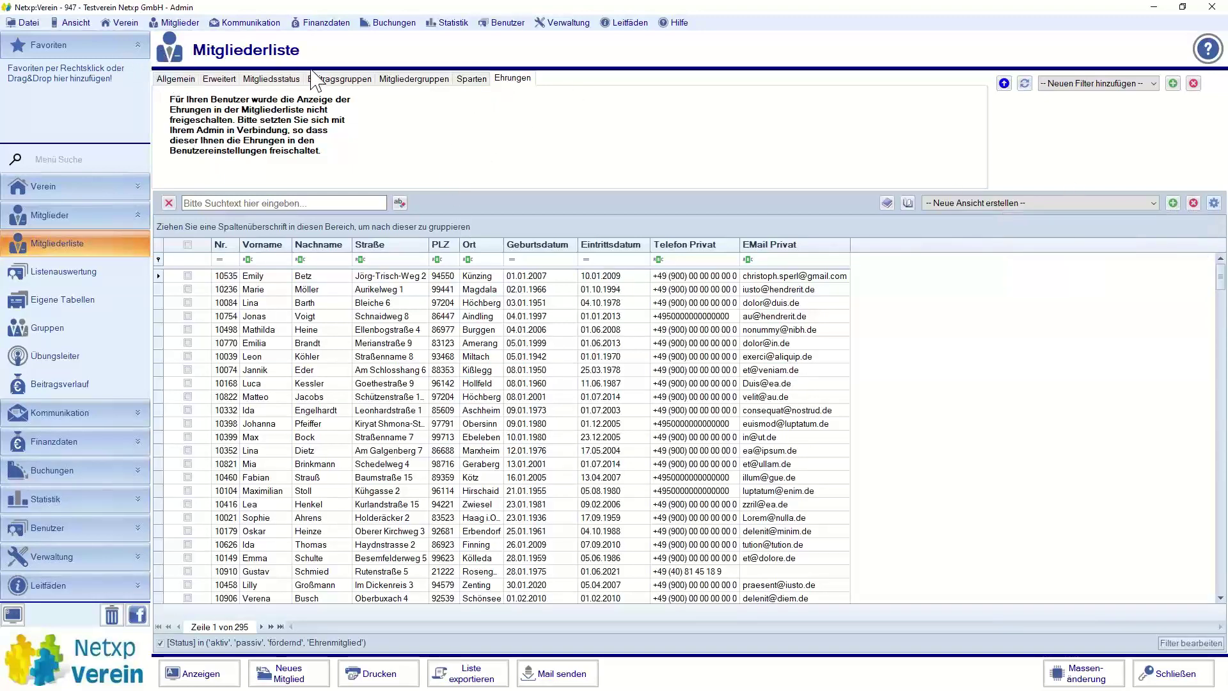
left_click(336, 82)
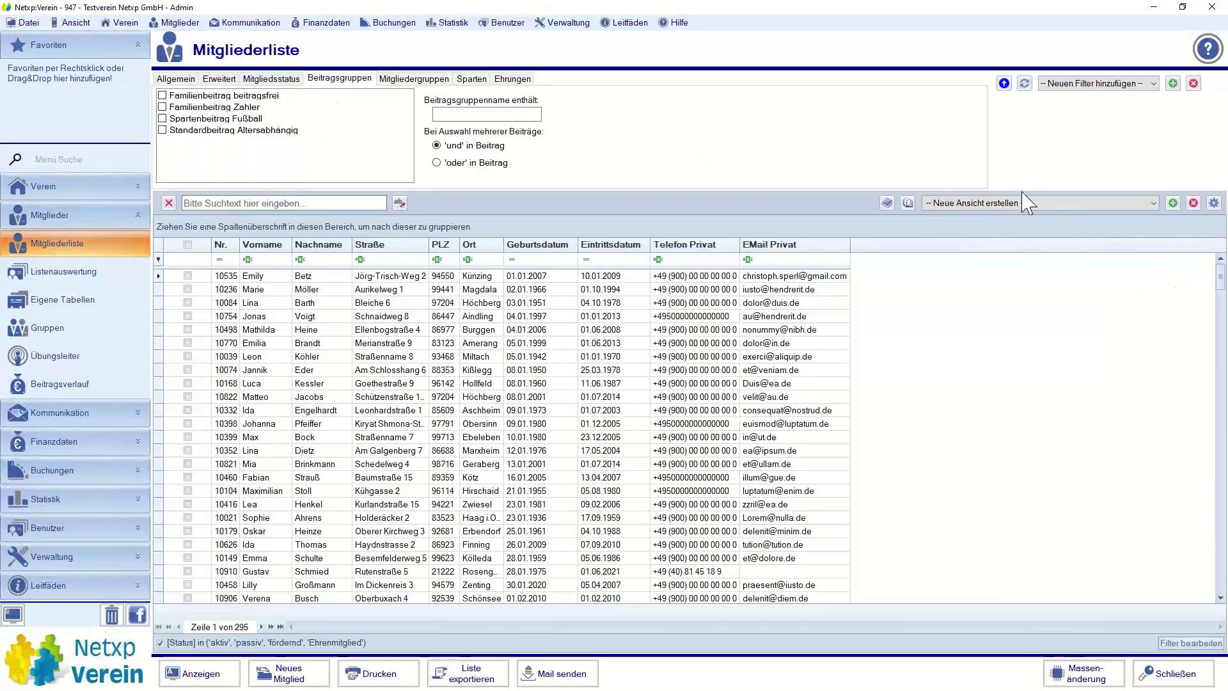
left_click(1215, 203)
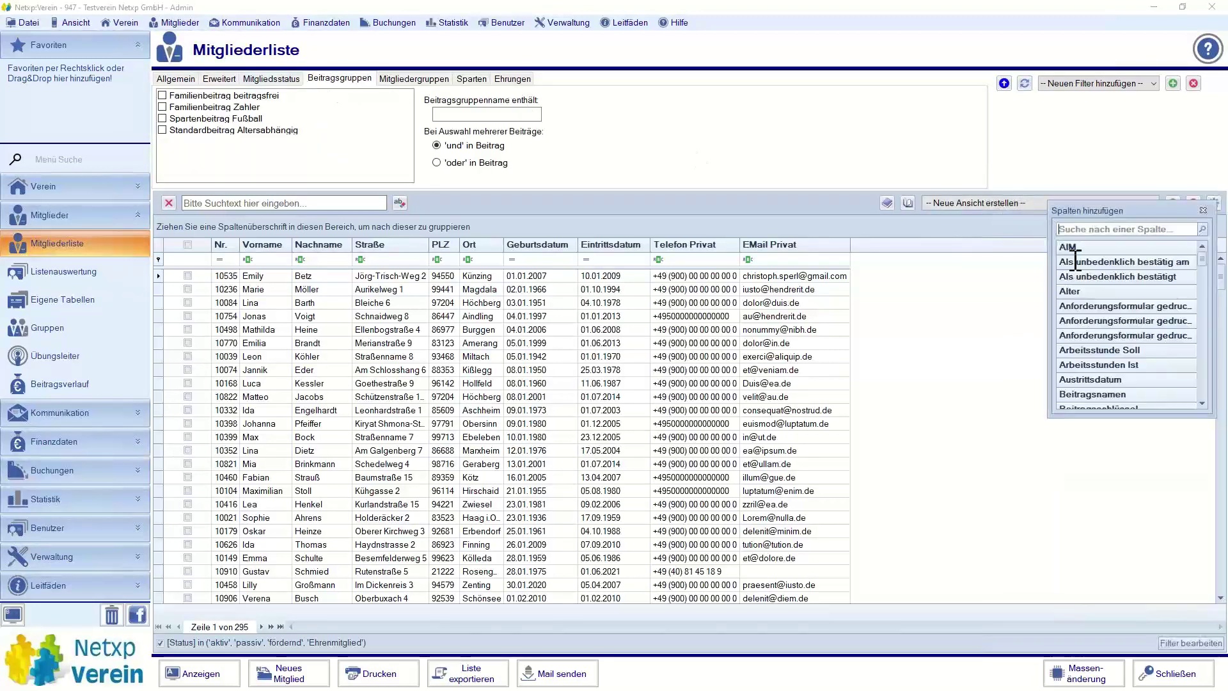
type("ehr")
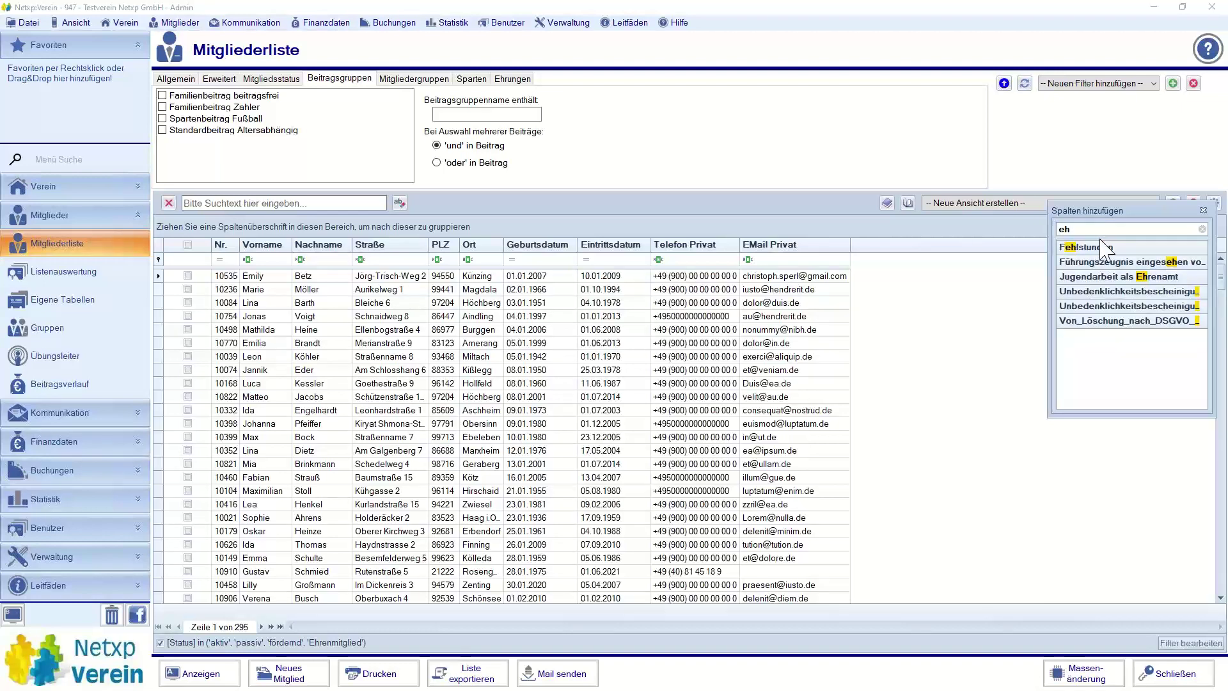
key("BackSpace")
key("BackSpace")
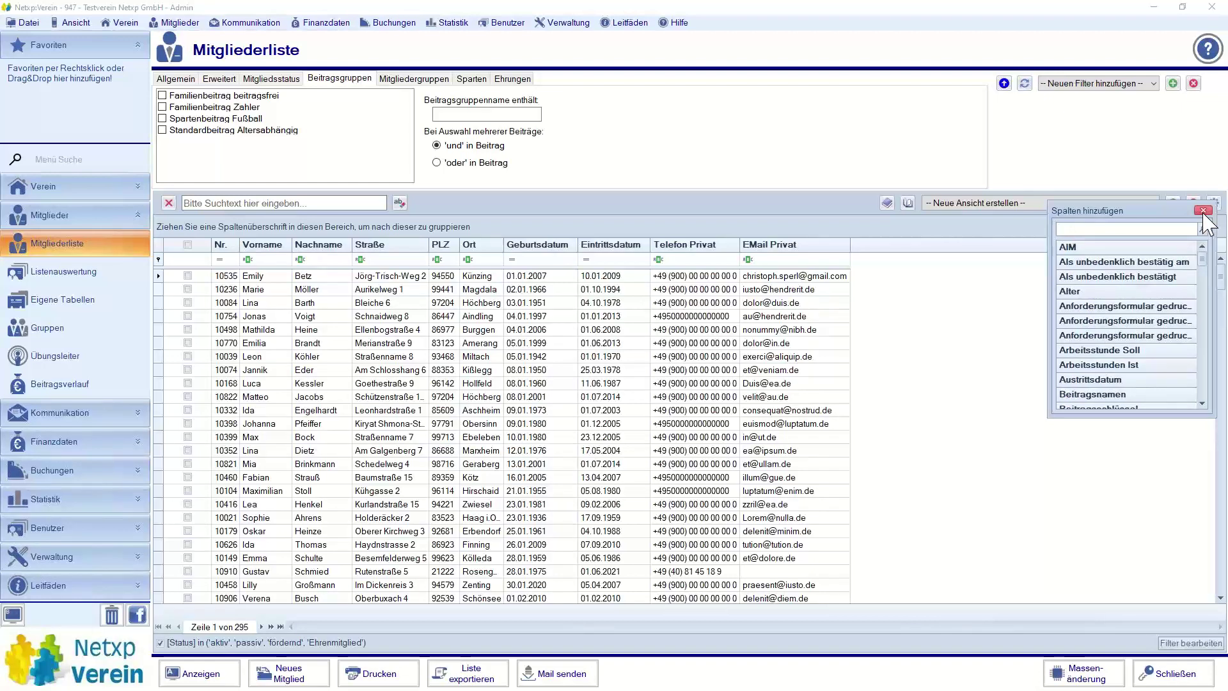
scroll(1202, 253, "down", 6)
scroll(1204, 251, "up", 6)
left_click(1204, 211)
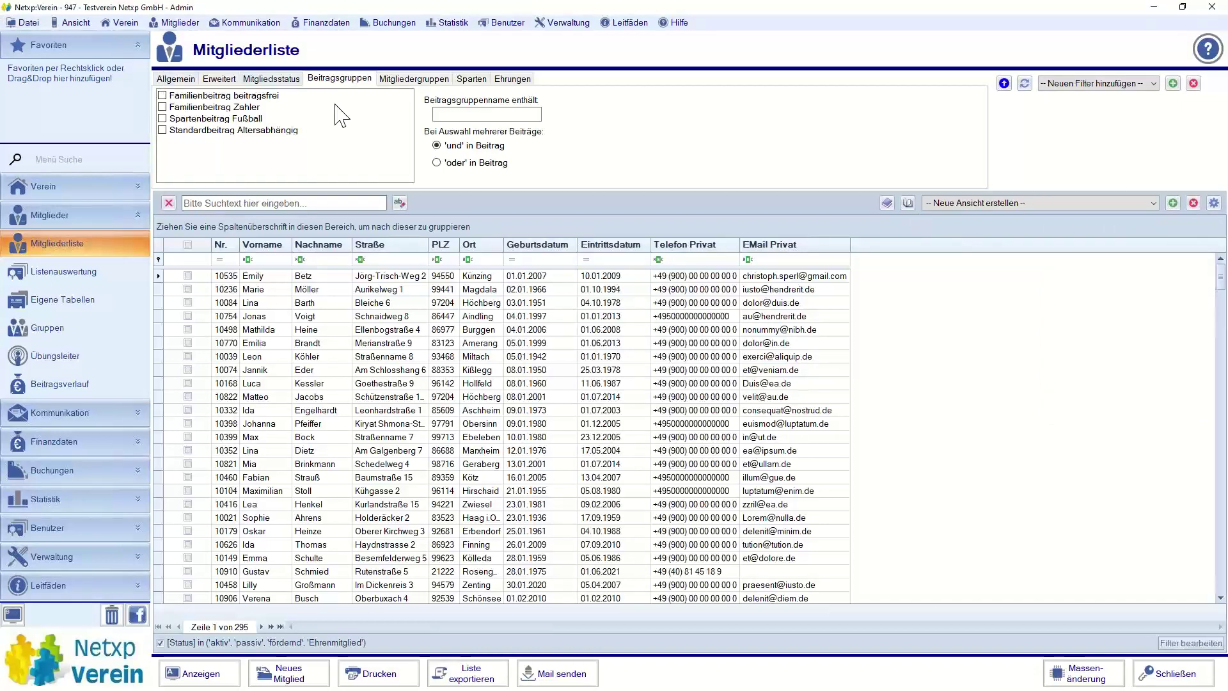
Step: Open the Benutzerrollen, select the role Admin - Mitgliederliste and filter its permissions by "ehr"
left_click(51, 556)
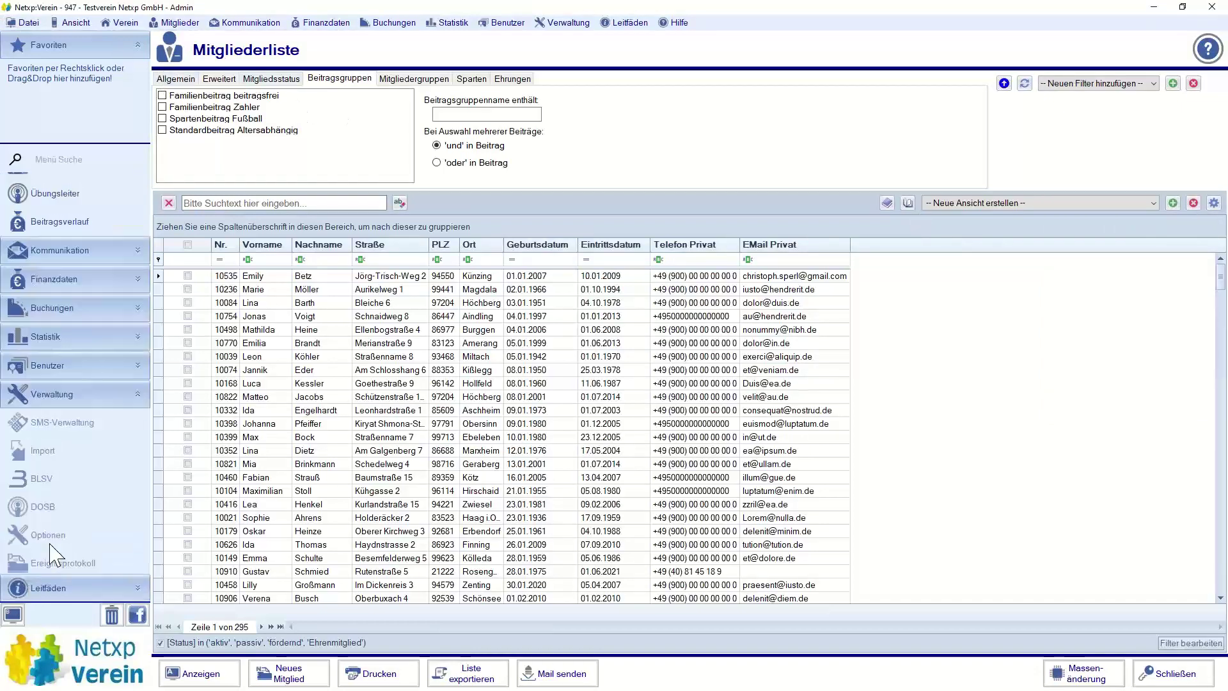
left_click(90, 368)
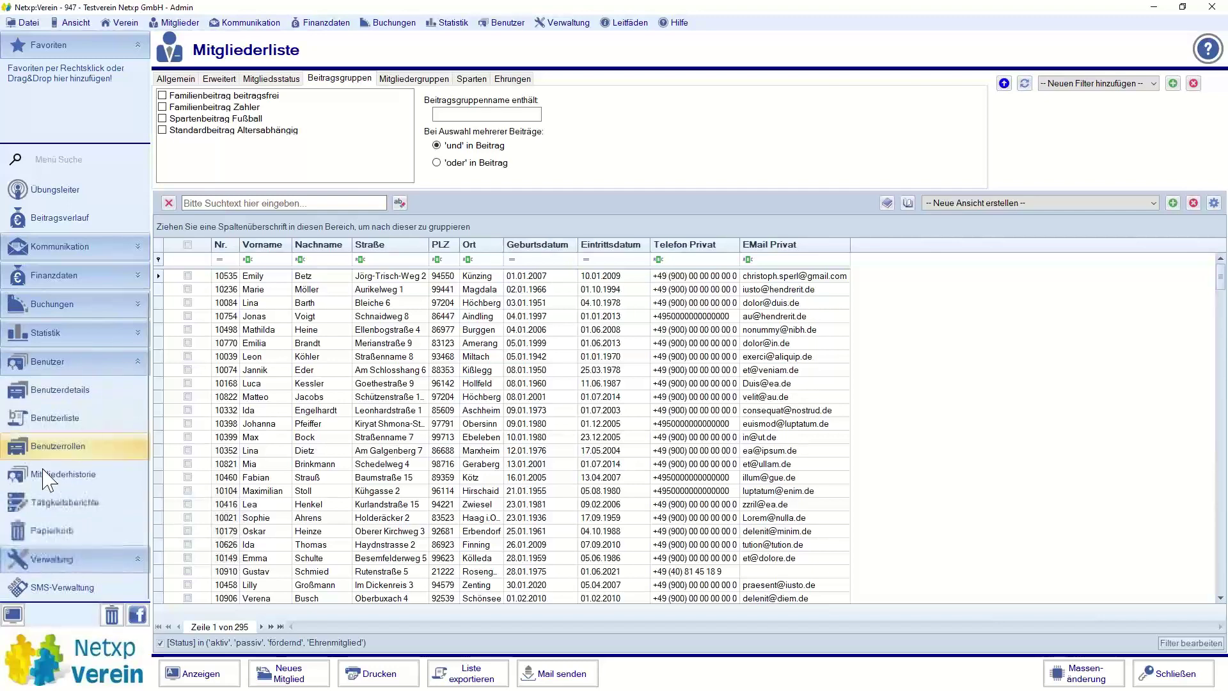
left_click(57, 446)
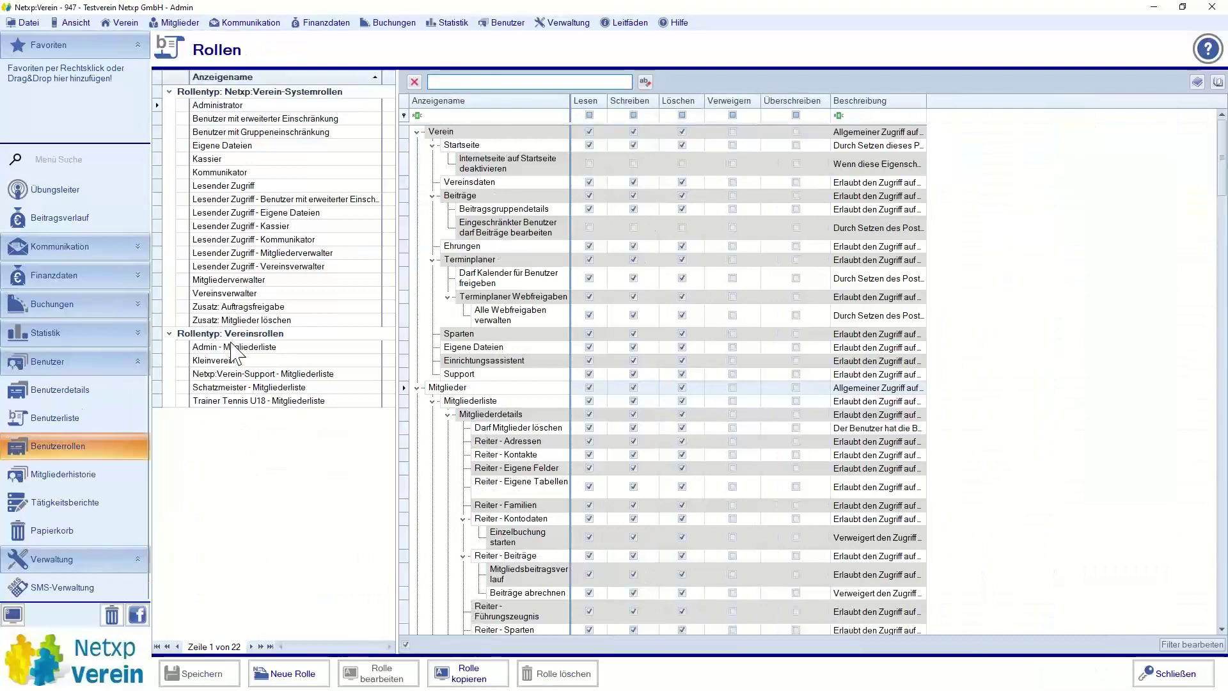
left_click(233, 349)
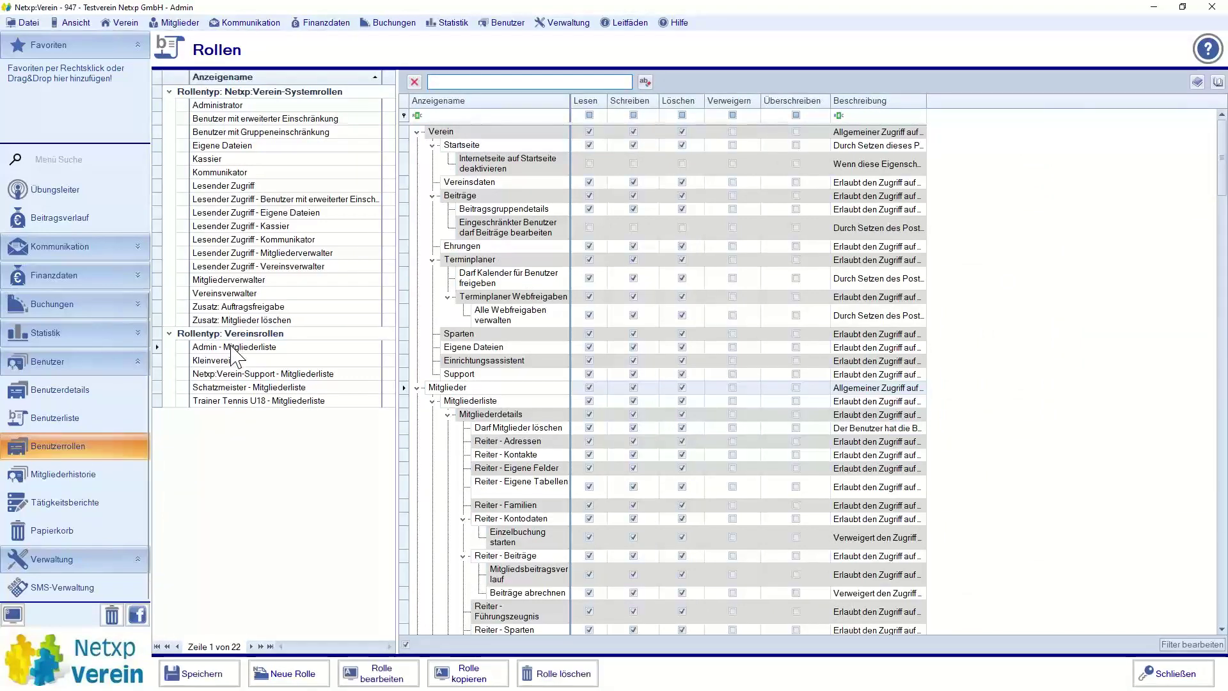
scroll(601, 351, "down", 9)
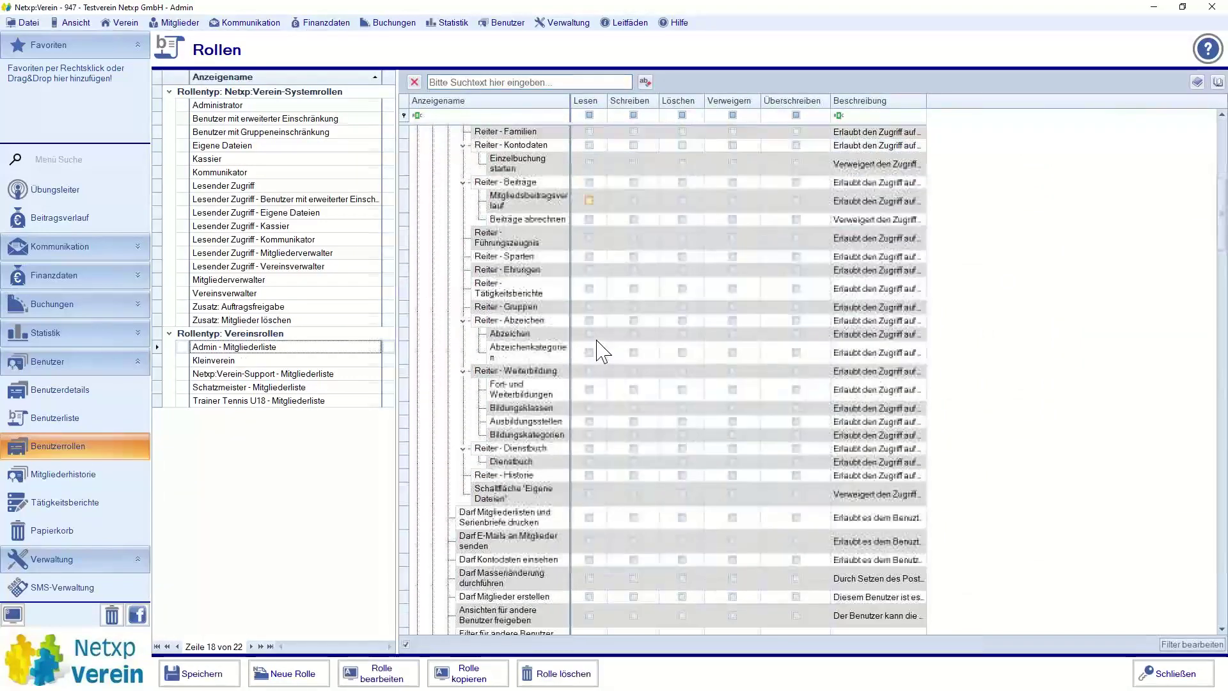
scroll(601, 351, "down", 6)
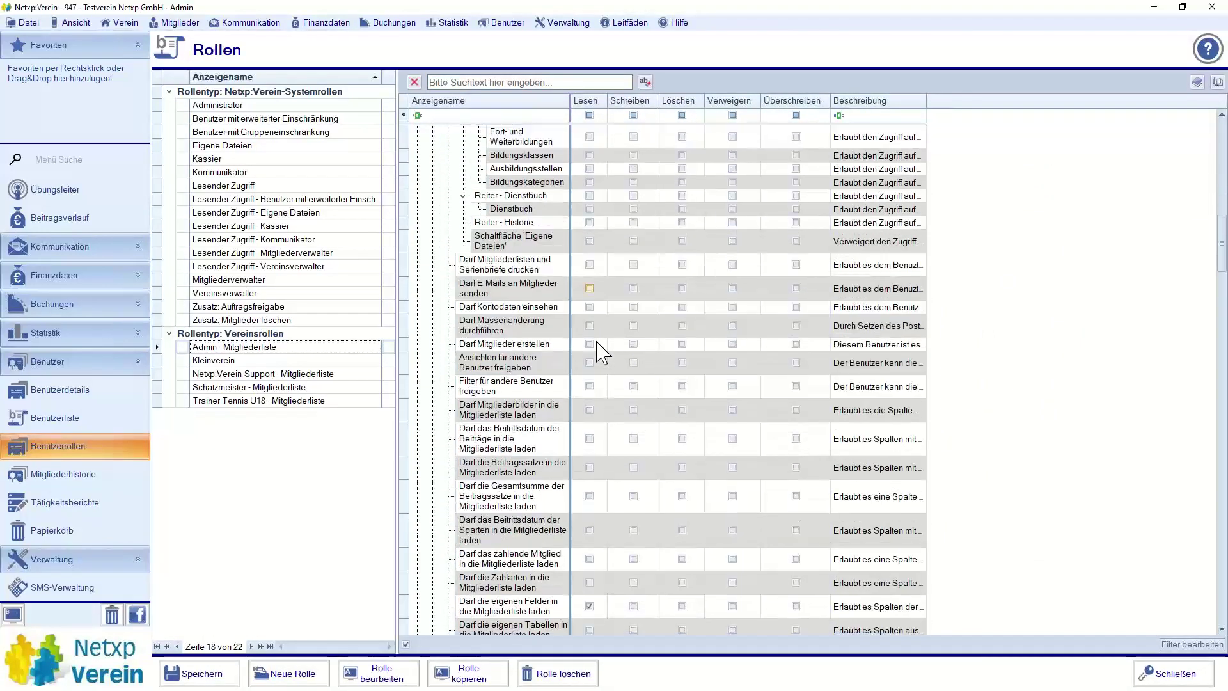
left_click(531, 116)
type("ehr")
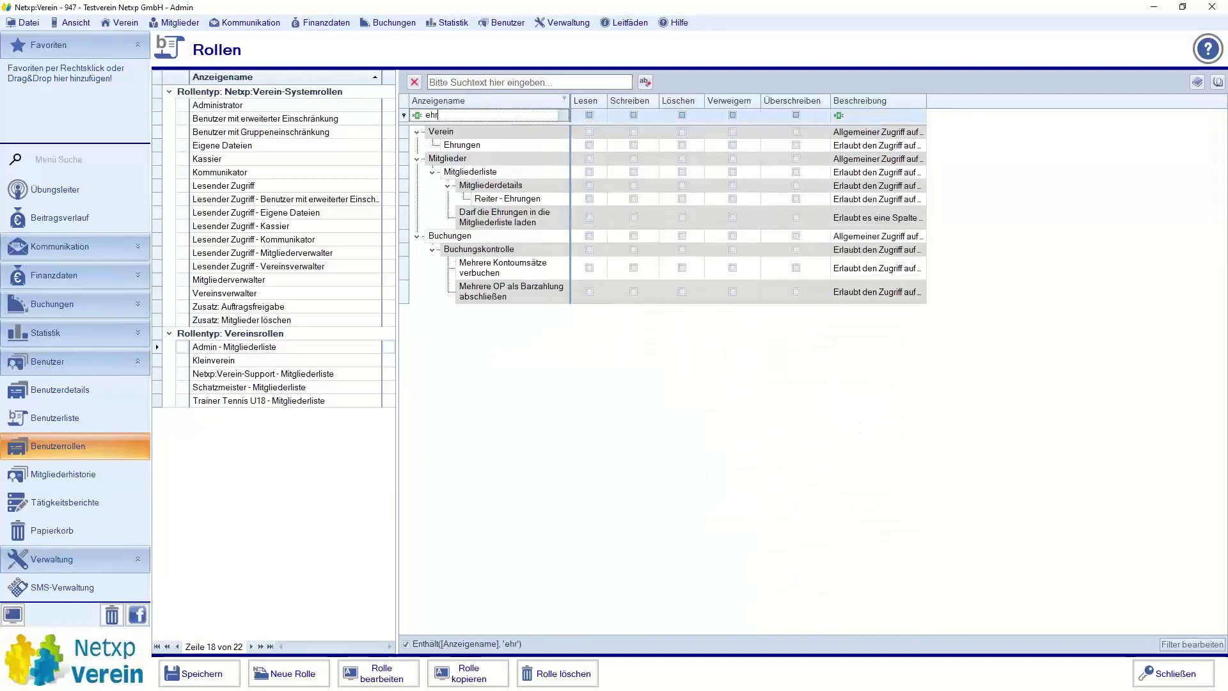
Step: Grant the role Lesen permission for Verein, Ehrungen, Mitglieder, Mitgliederliste, Mitgliederdetails and Reiter - Ehrungen, and save it
left_click(589, 145)
left_click(589, 145)
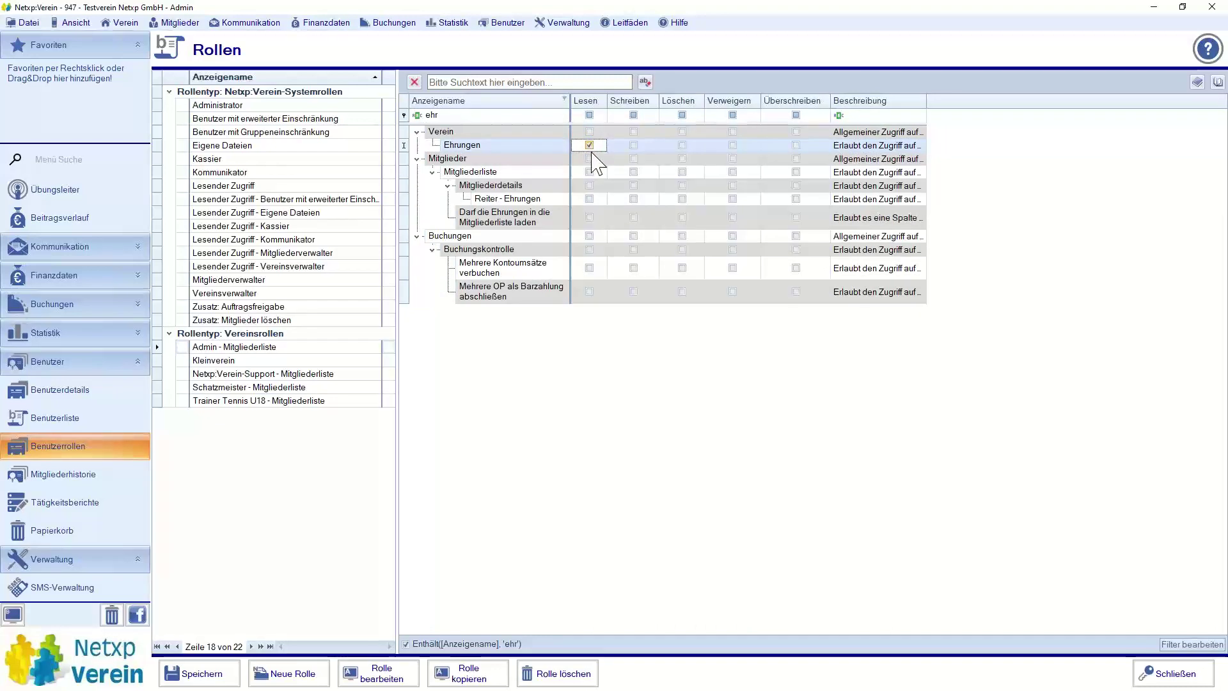
left_click(590, 172)
left_click(590, 199)
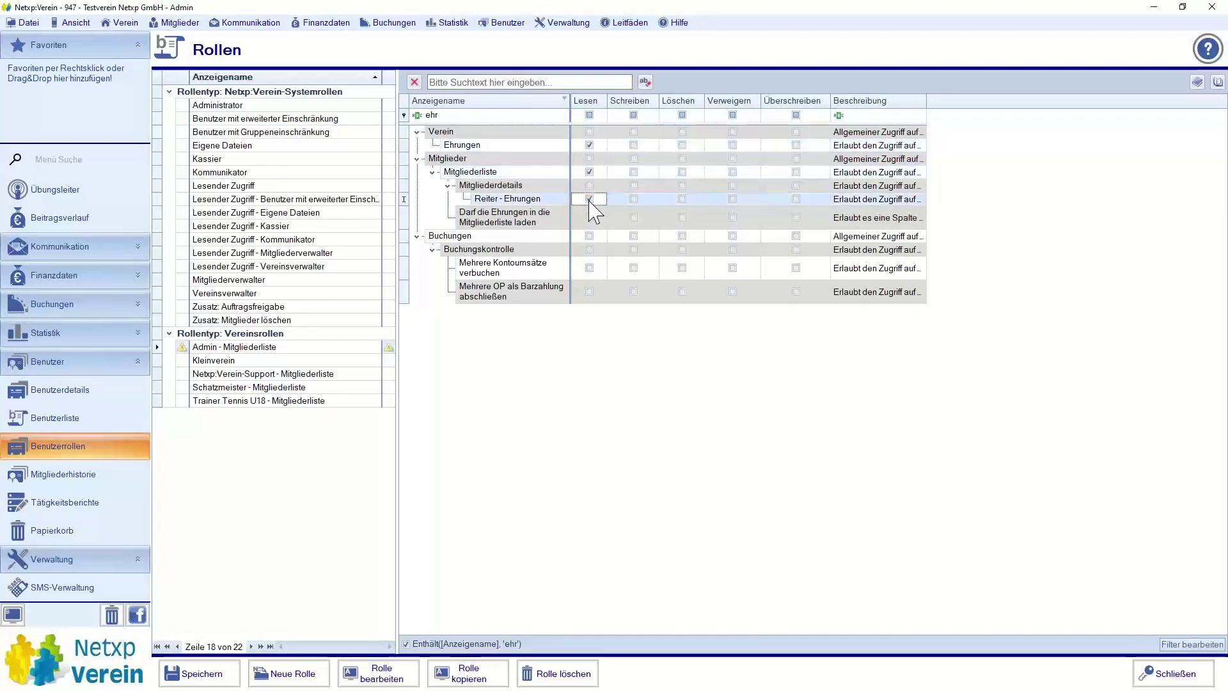
left_click(589, 186)
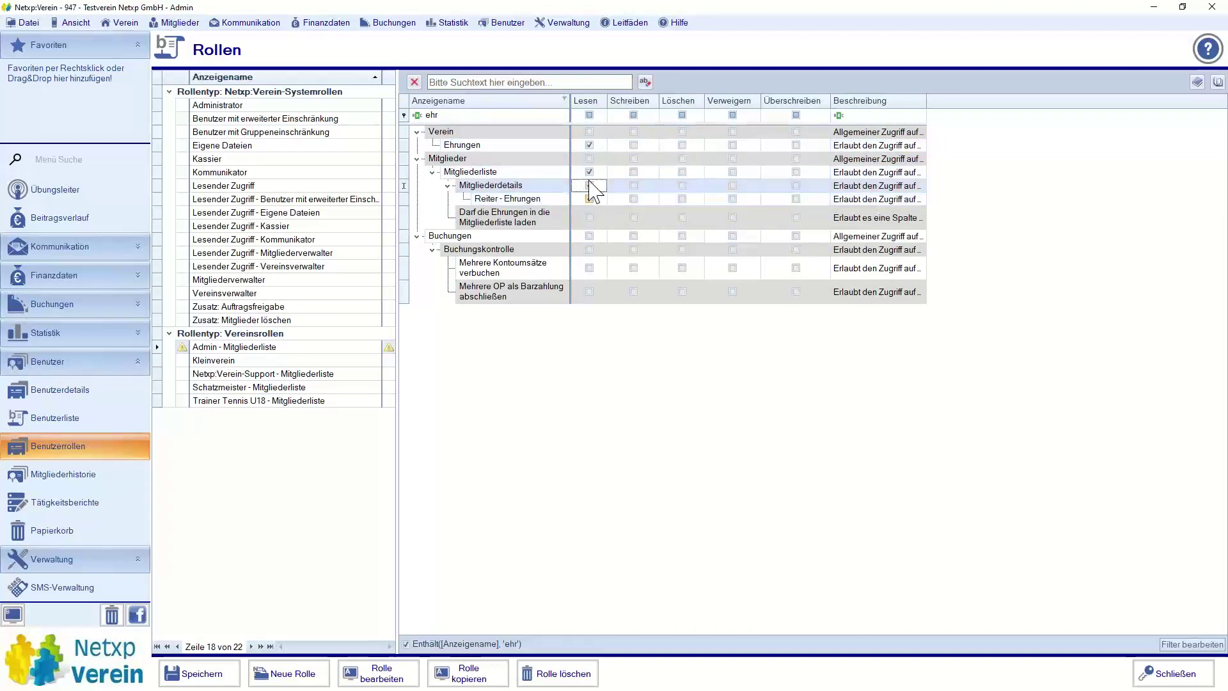
left_click(589, 131)
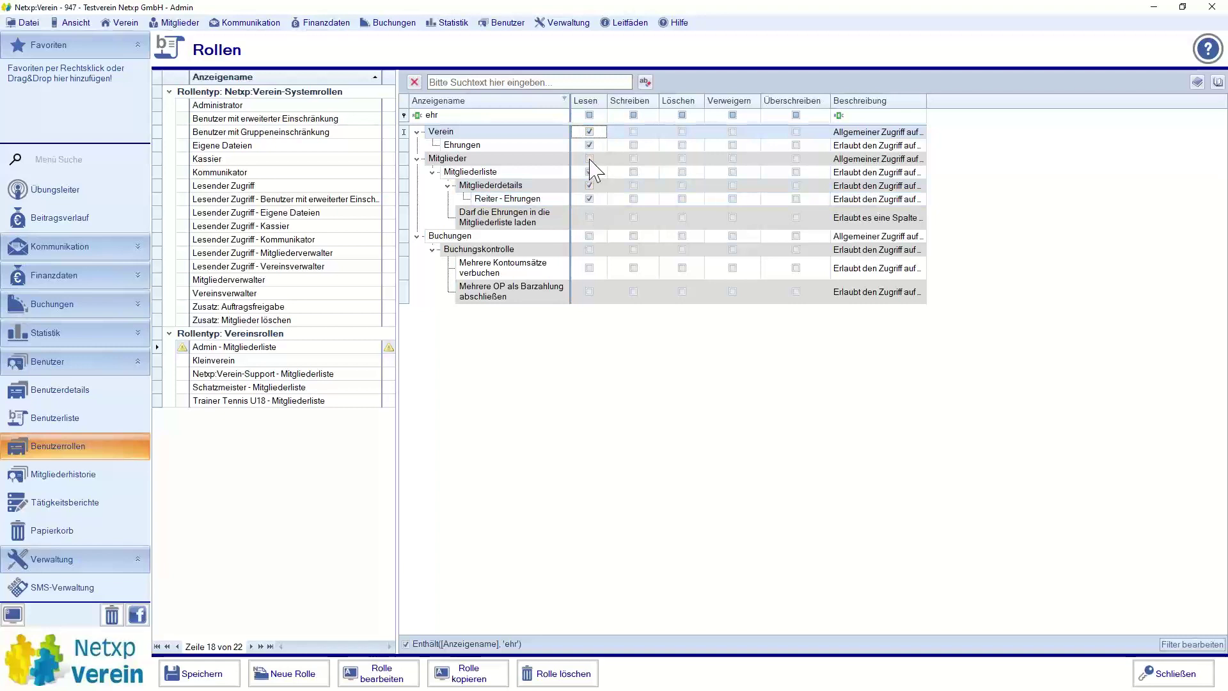
left_click(590, 159)
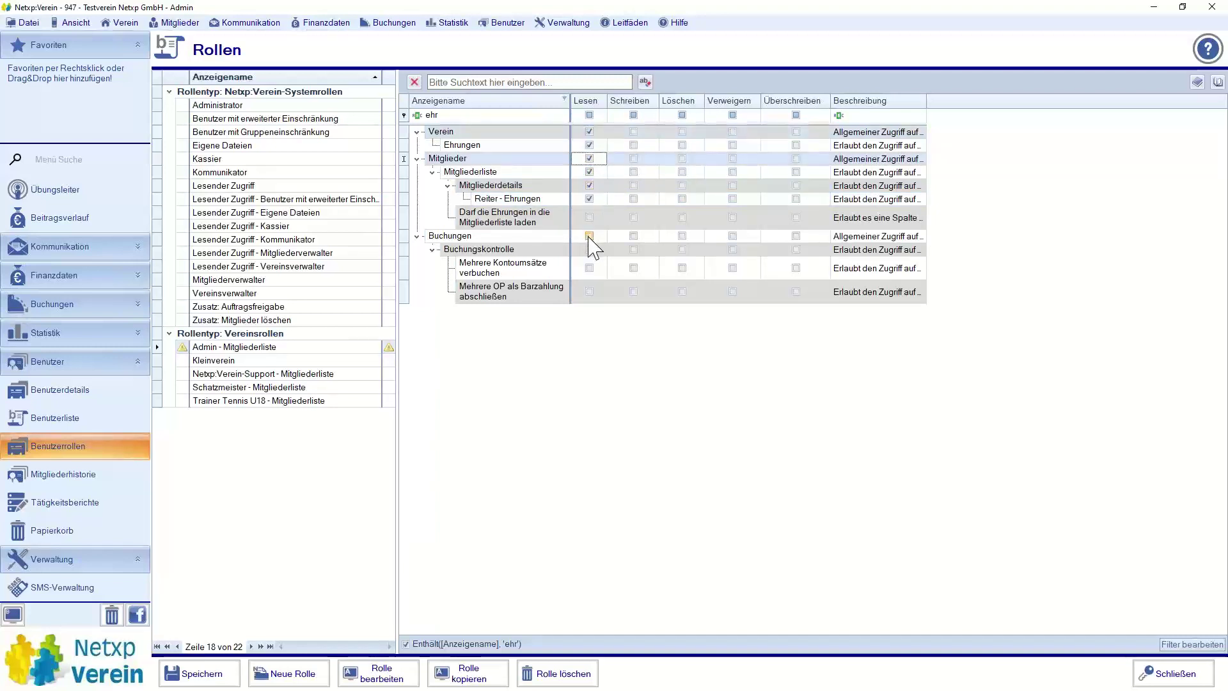
left_click(189, 673)
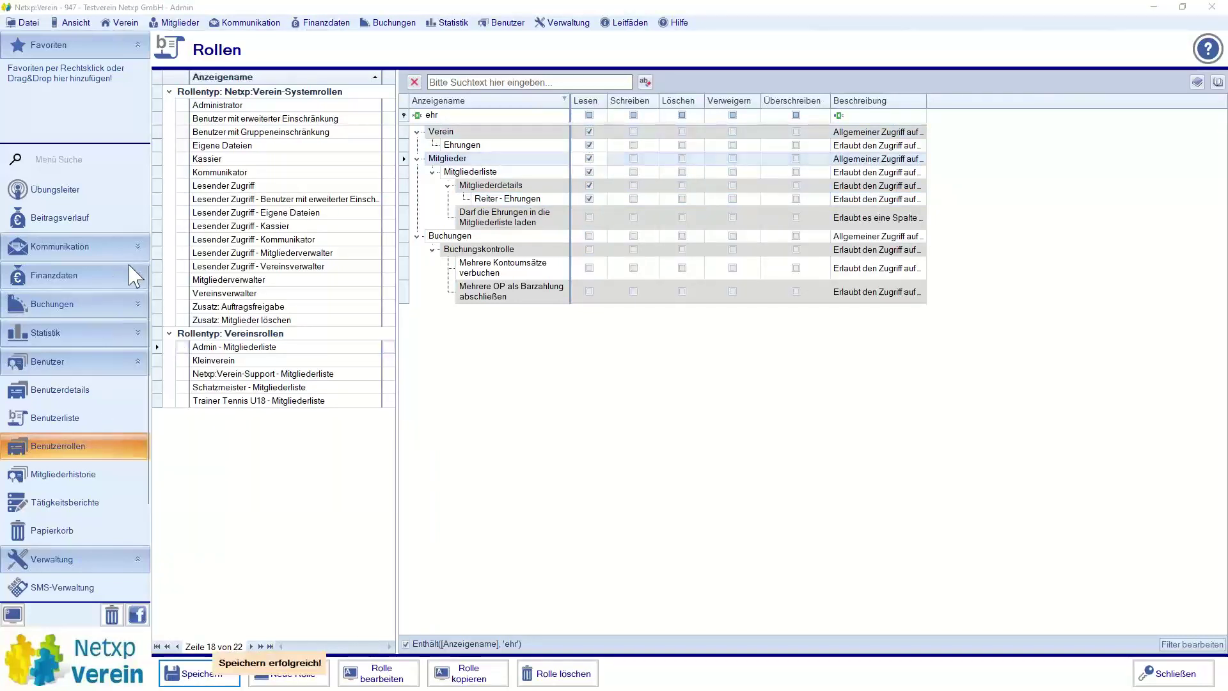
Step: Open the Mitgliederliste and check its Ehrungen, Mitgliedergruppen and Sparten filters
scroll(90, 384, "up", 3)
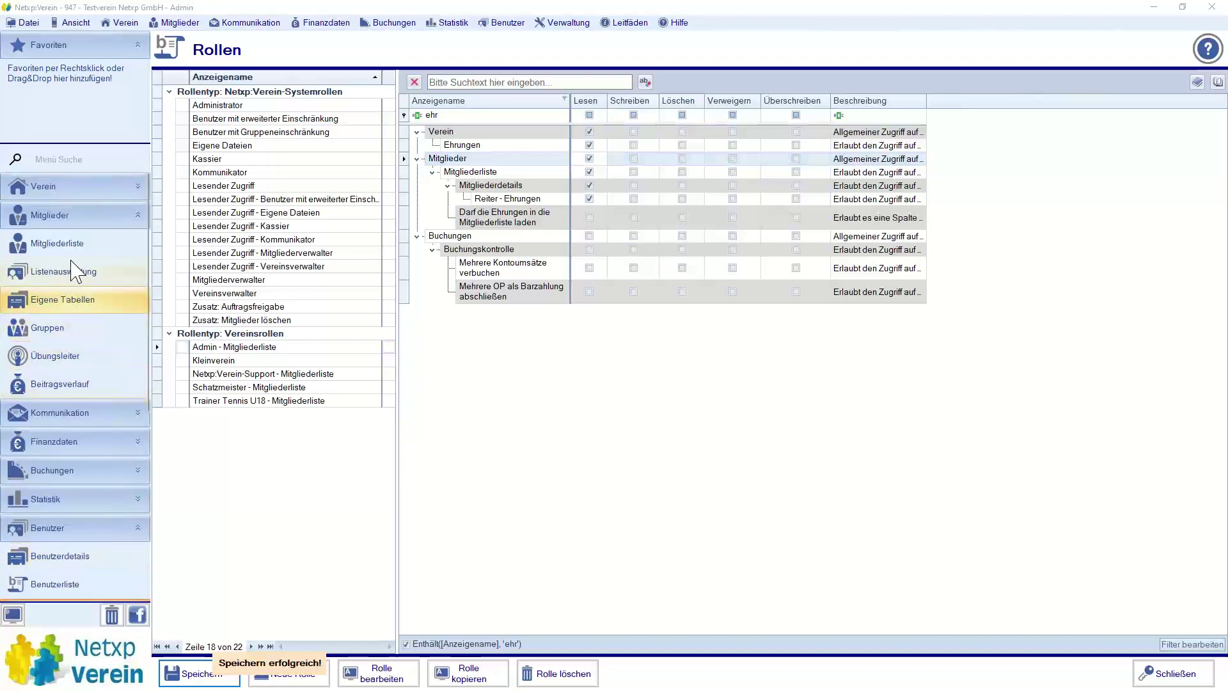
left_click(58, 243)
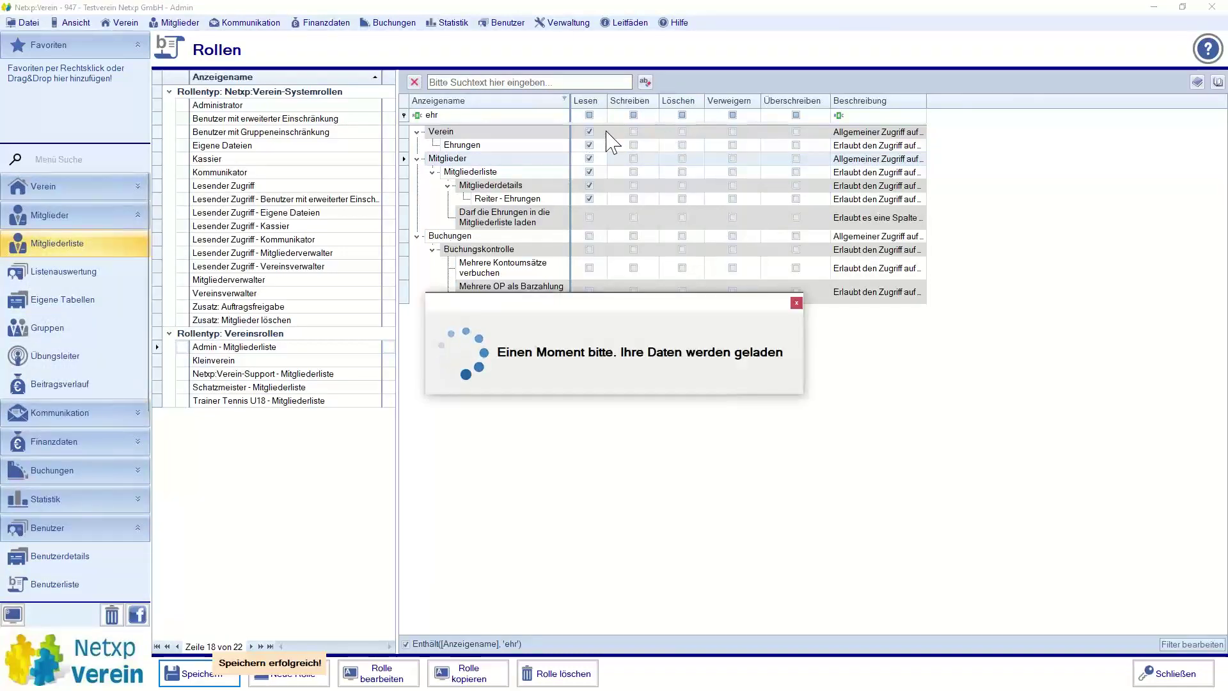
left_click(529, 82)
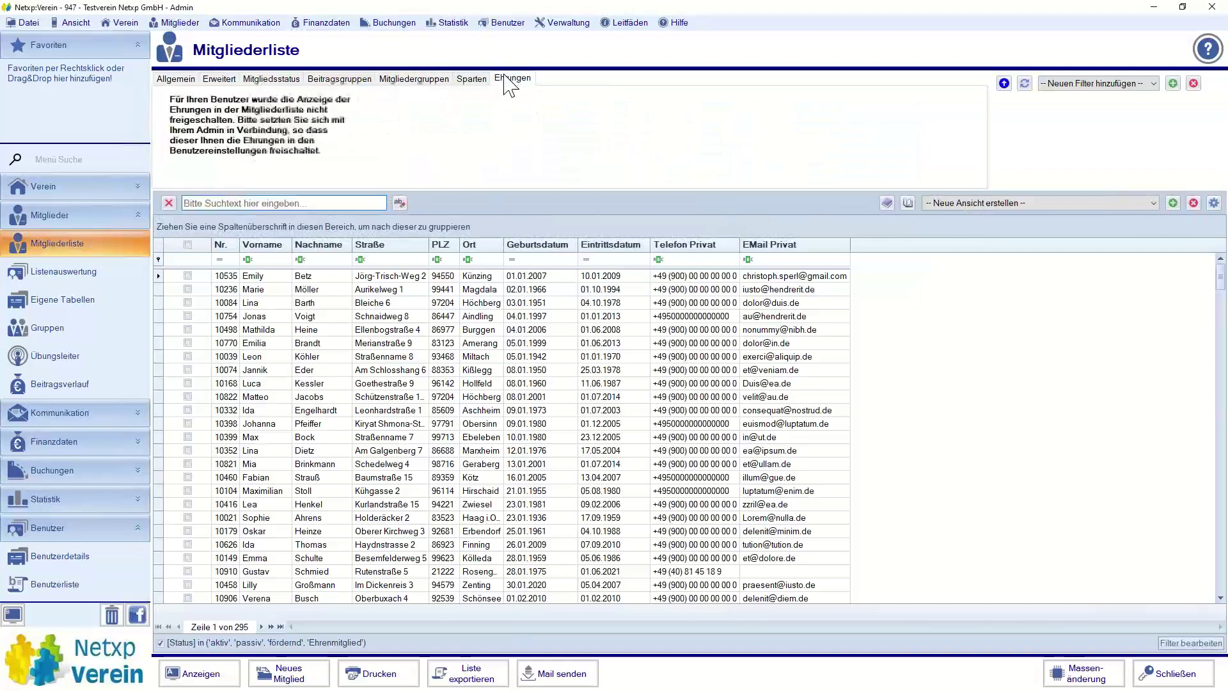
left_click(417, 78)
left_click(466, 79)
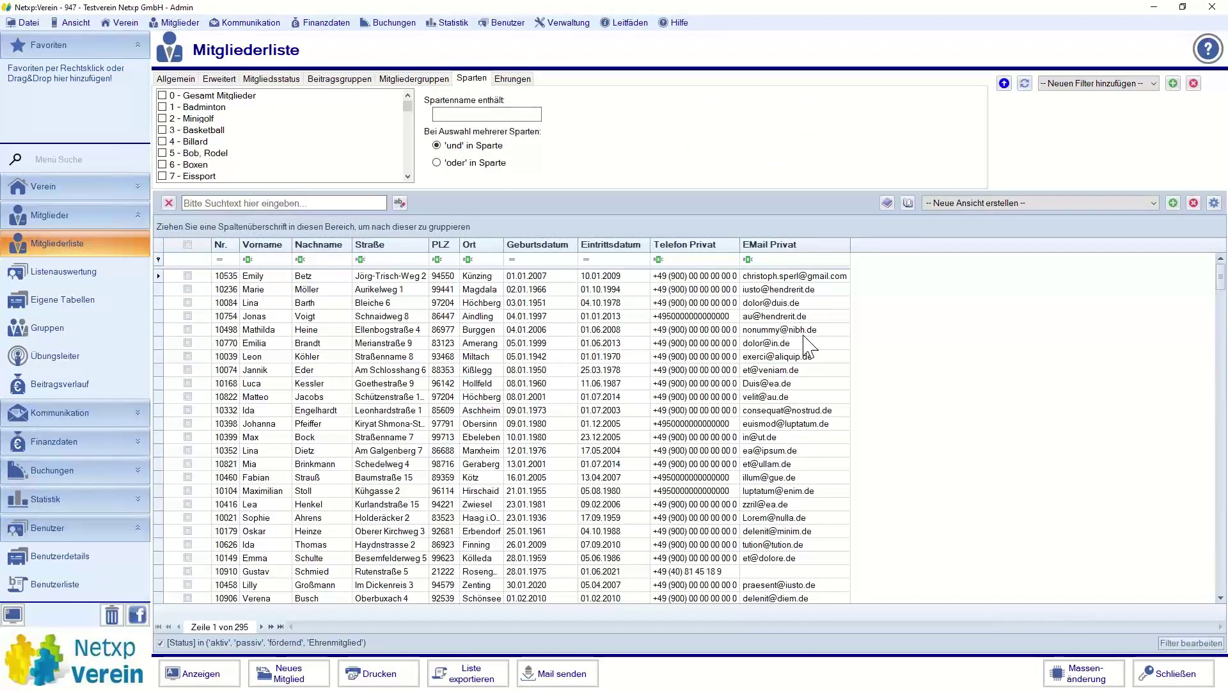